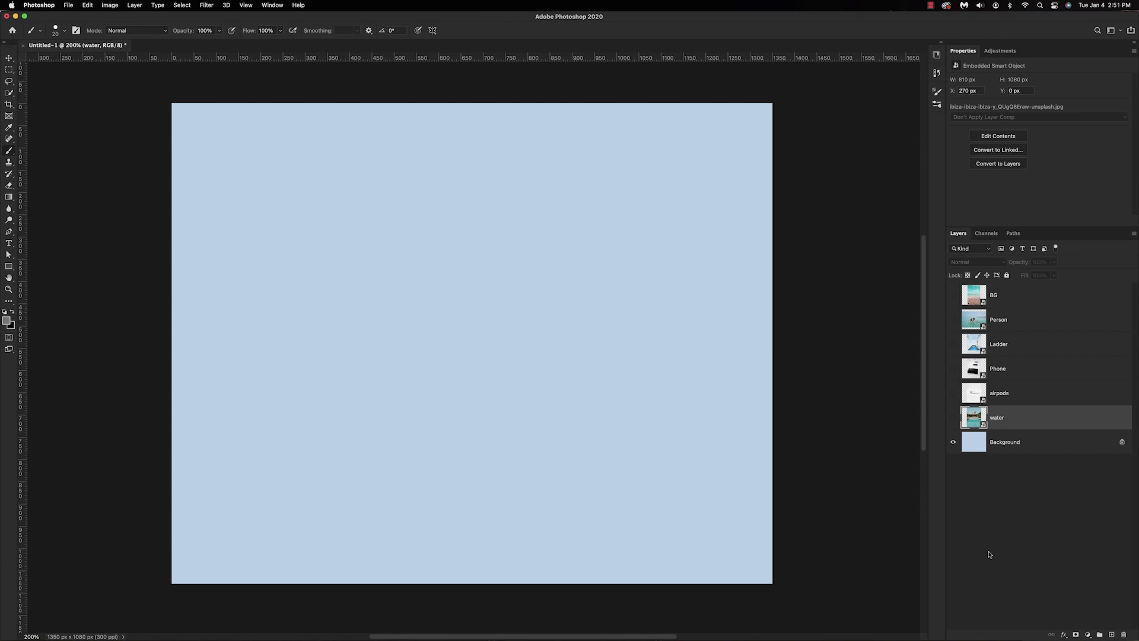
- Show the BG layer and, in the Camera Raw Filter, raise noise reduction to about 66 with detail at about 58
{"action": "left_click", "coordinate": [952, 296]}
{"action": "left_click", "coordinate": [973, 300]}
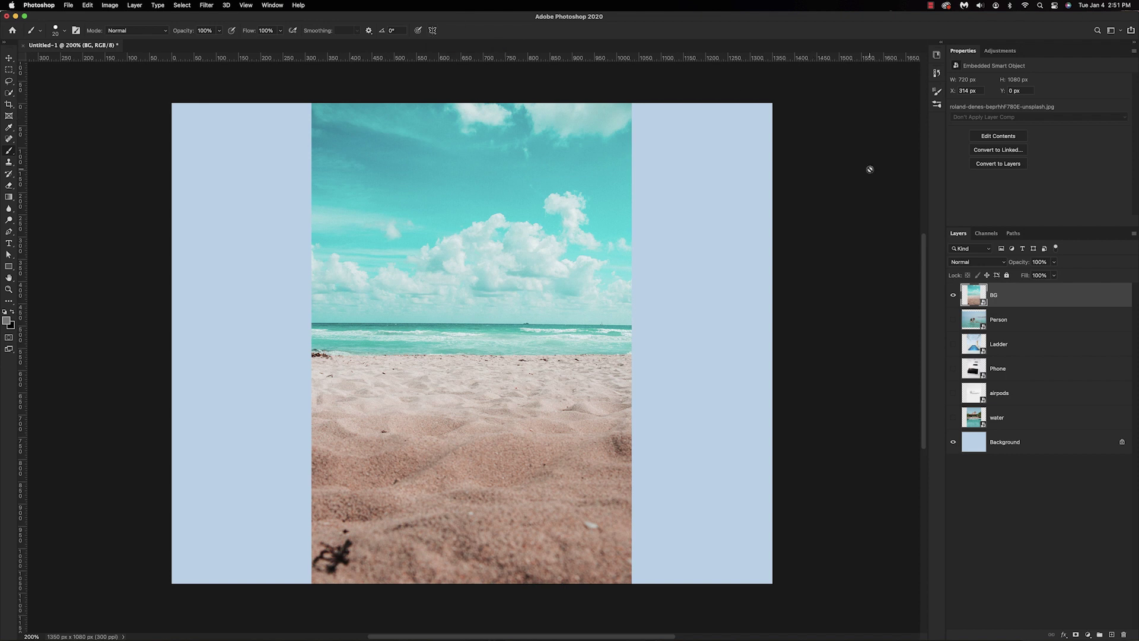
{"action": "left_click", "coordinate": [205, 5]}
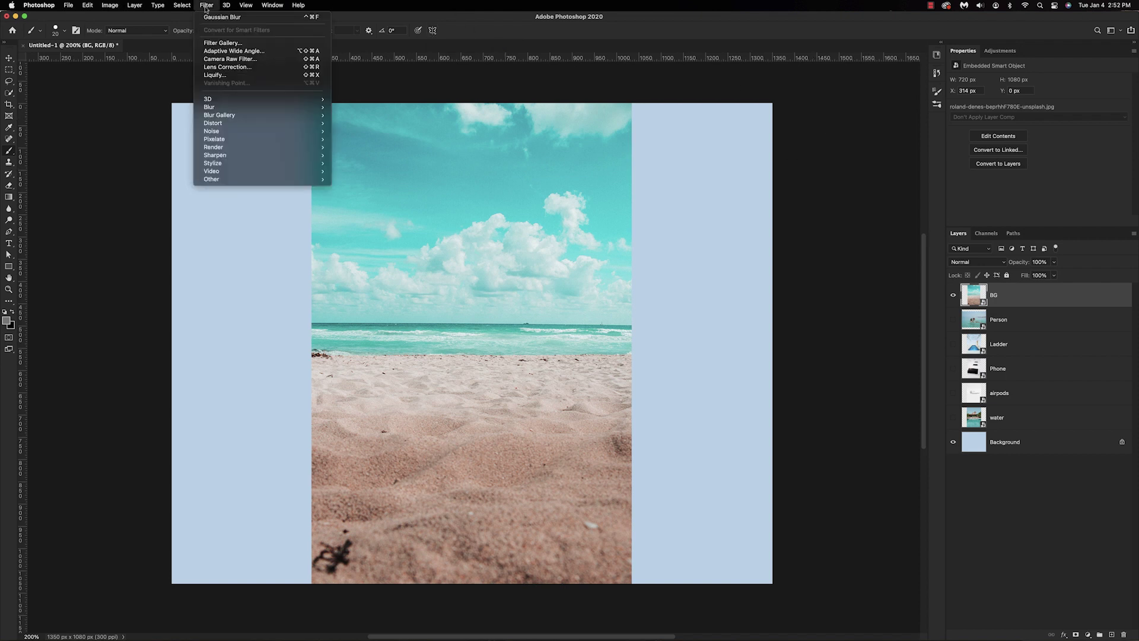
{"action": "left_click", "coordinate": [222, 60]}
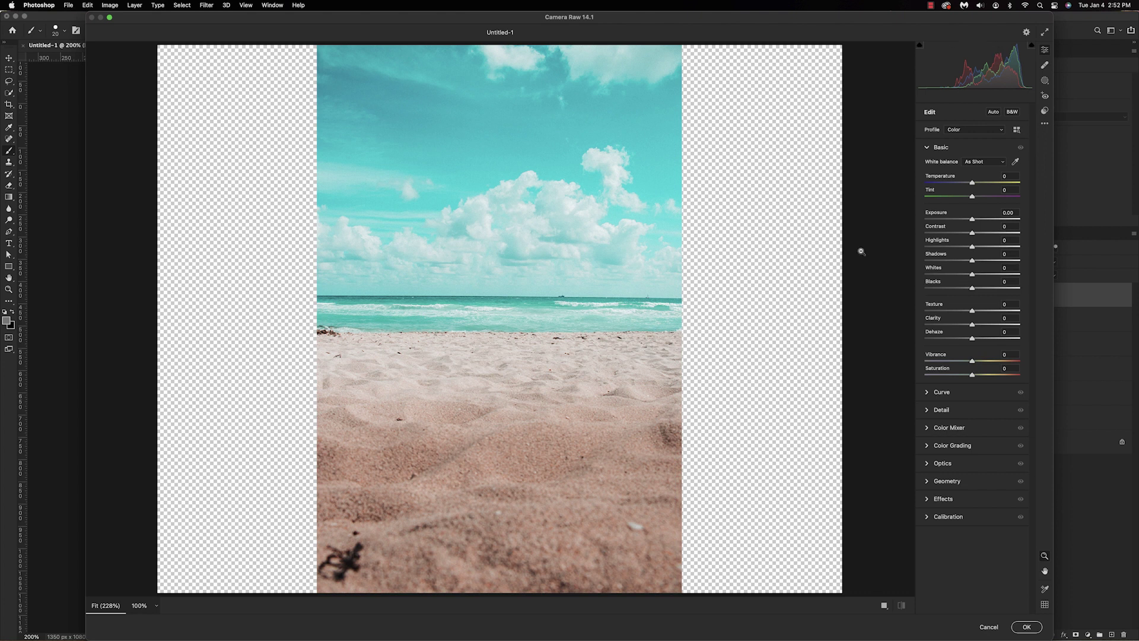
{"action": "left_click", "coordinate": [927, 410]}
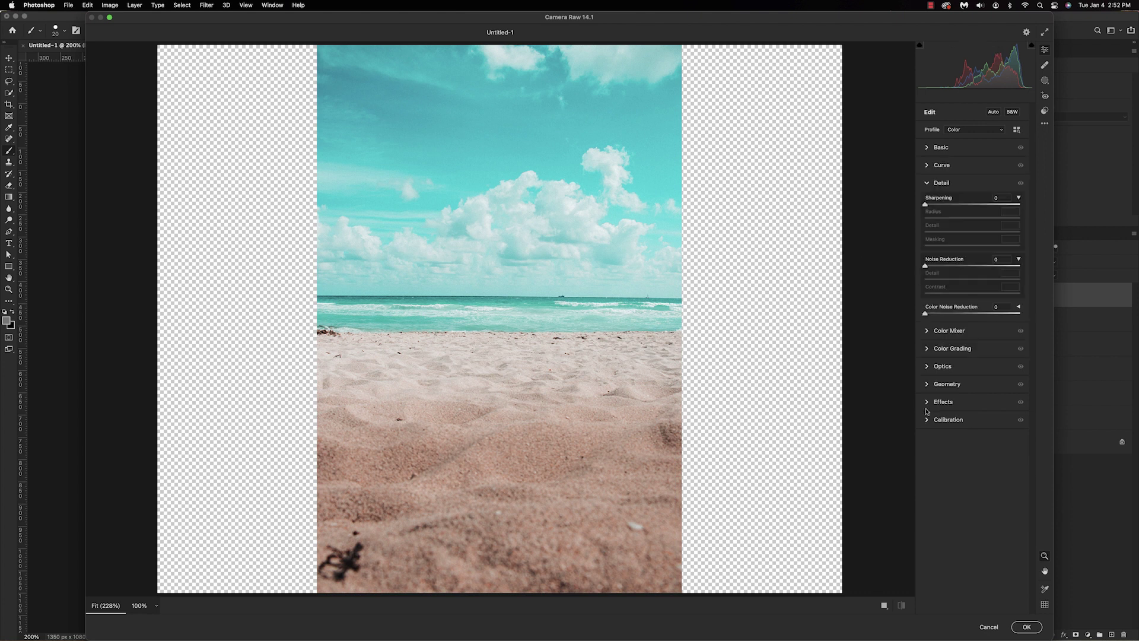
{"action": "left_click_drag", "start_coordinate": [926, 266], "coordinate": [989, 273]}
{"action": "mouse_move", "coordinate": [972, 281]}
{"action": "left_mouse_down"}
{"action": "mouse_move", "coordinate": [961, 282]}
{"action": "mouse_move", "coordinate": [980, 287]}
{"action": "left_mouse_up"}
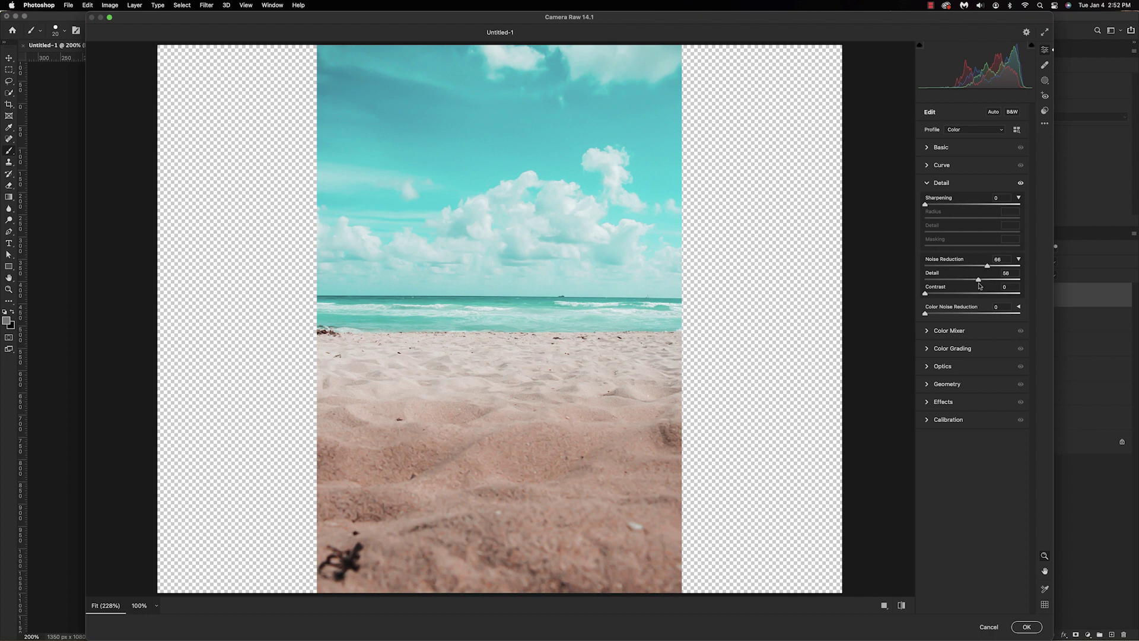
- In the Camera Raw color mixer, set the Aquas hue to +43 and the Aquas luminance to +25
{"action": "left_click", "coordinate": [928, 148]}
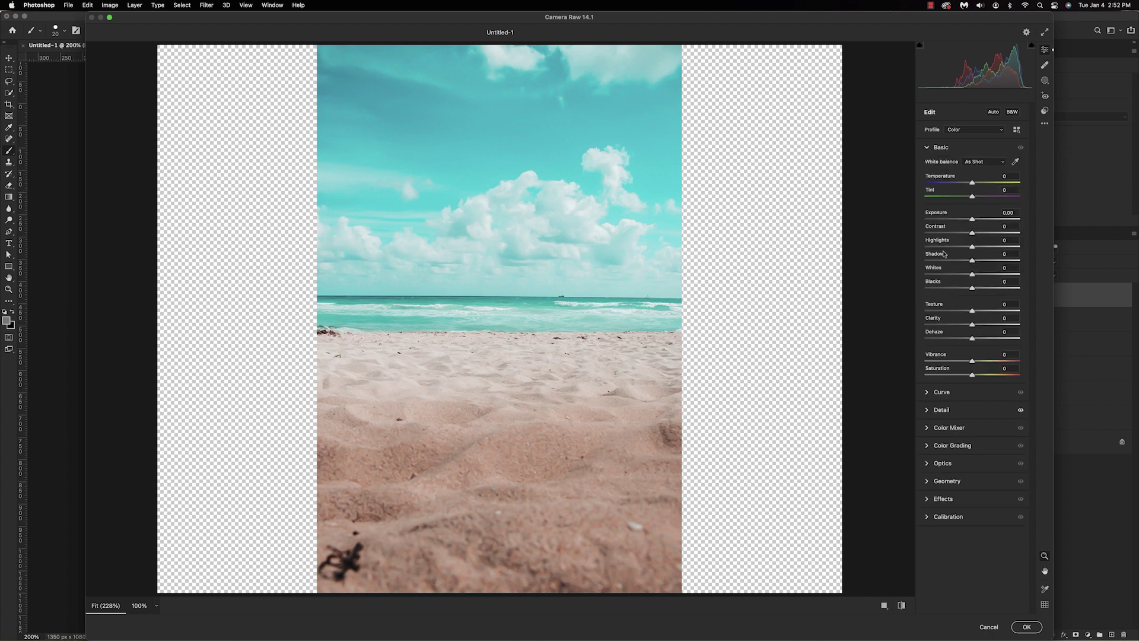
{"action": "left_click", "coordinate": [928, 428]}
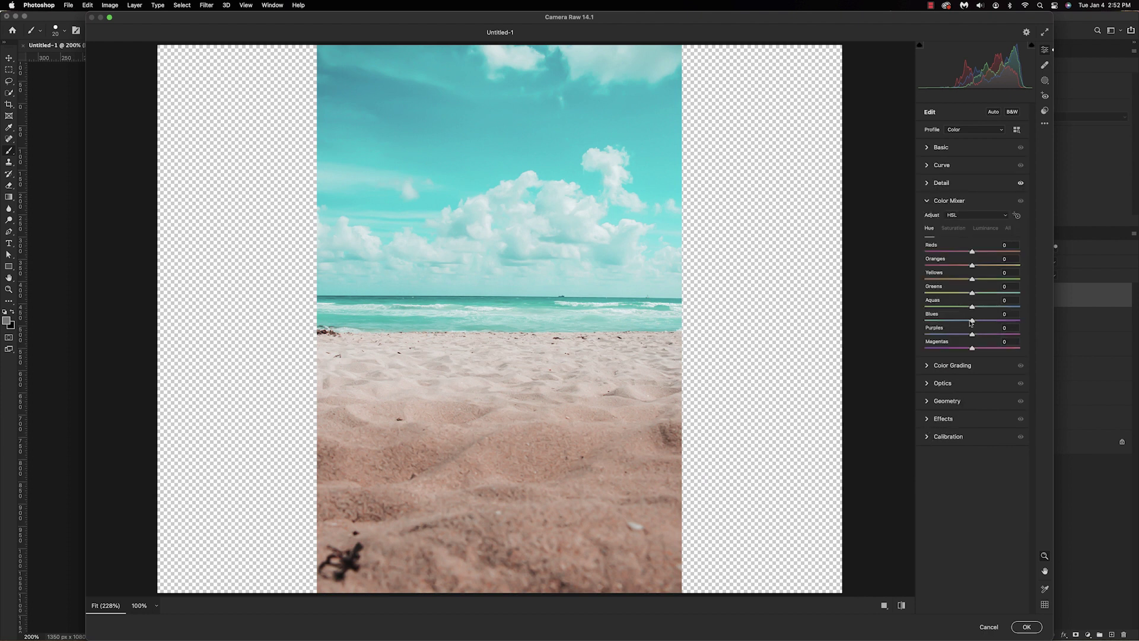
{"action": "left_click_drag", "start_coordinate": [973, 309], "coordinate": [983, 308]}
{"action": "left_click_drag", "start_coordinate": [991, 308], "coordinate": [993, 309]}
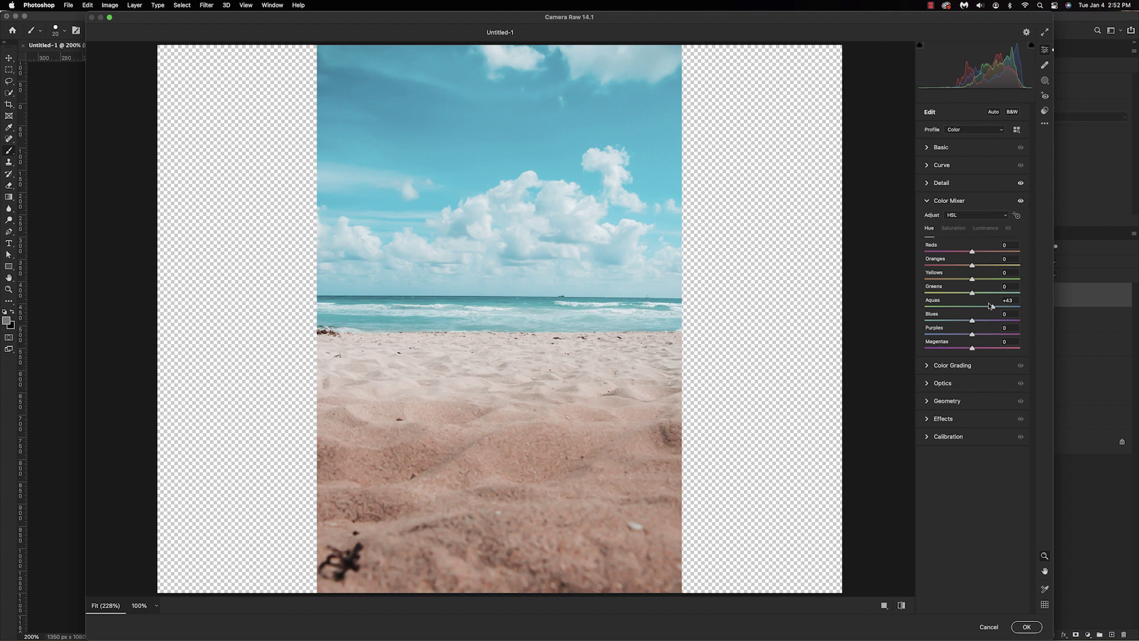
{"action": "left_click", "coordinate": [984, 229]}
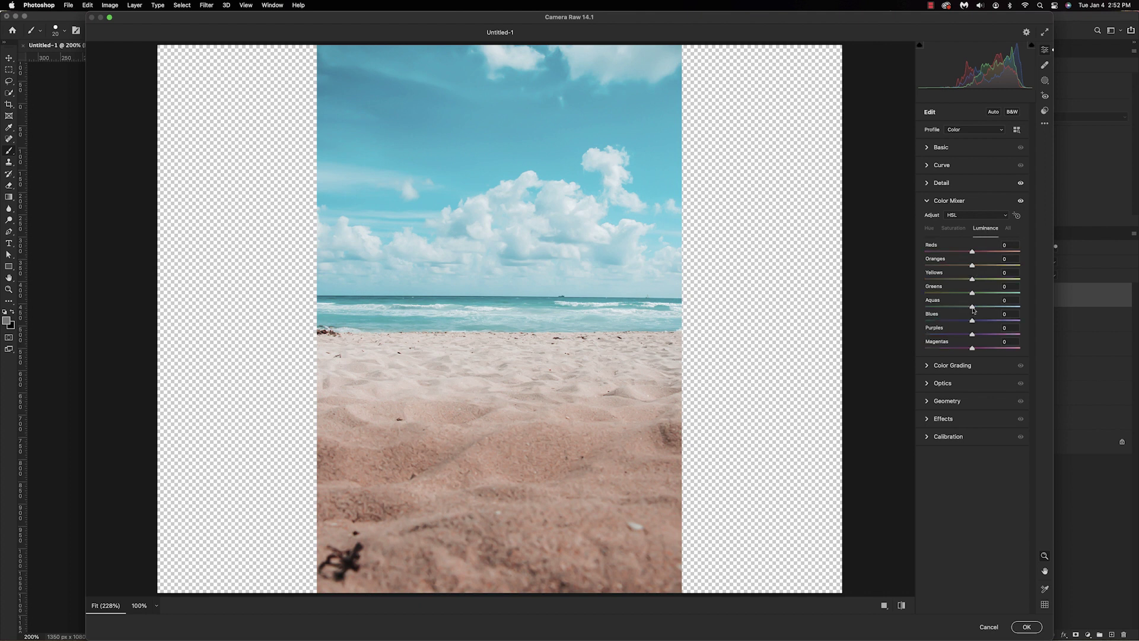
{"action": "left_click_drag", "start_coordinate": [972, 309], "coordinate": [985, 310]}
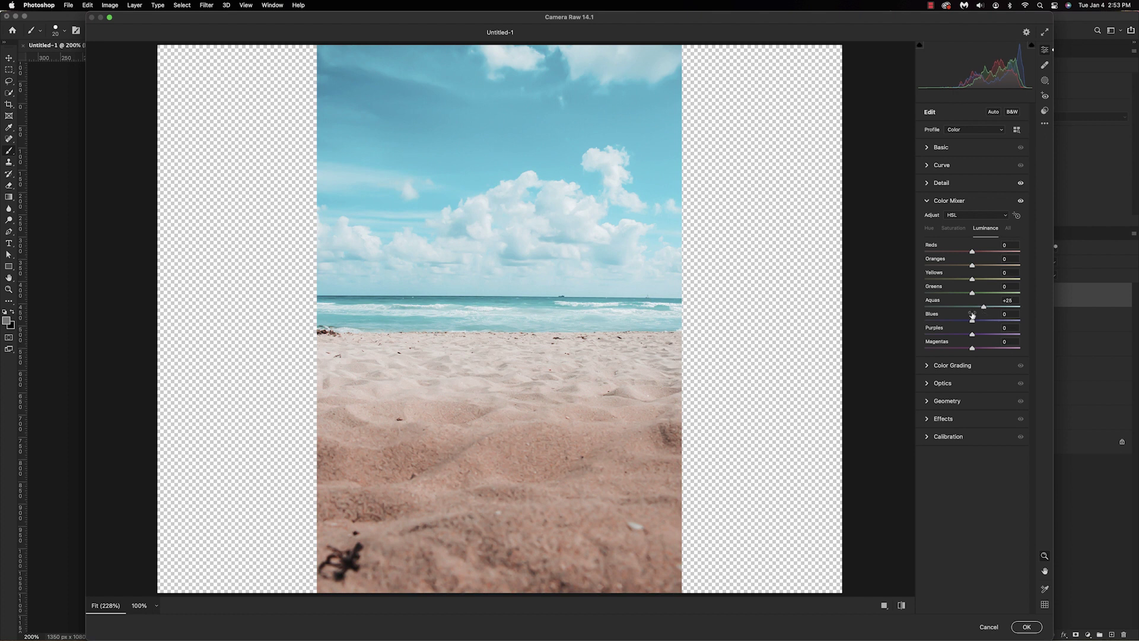
- Increase the beach photo's contrast slightly and apply the Camera Raw Filter to the BG layer
{"action": "left_click", "coordinate": [925, 149]}
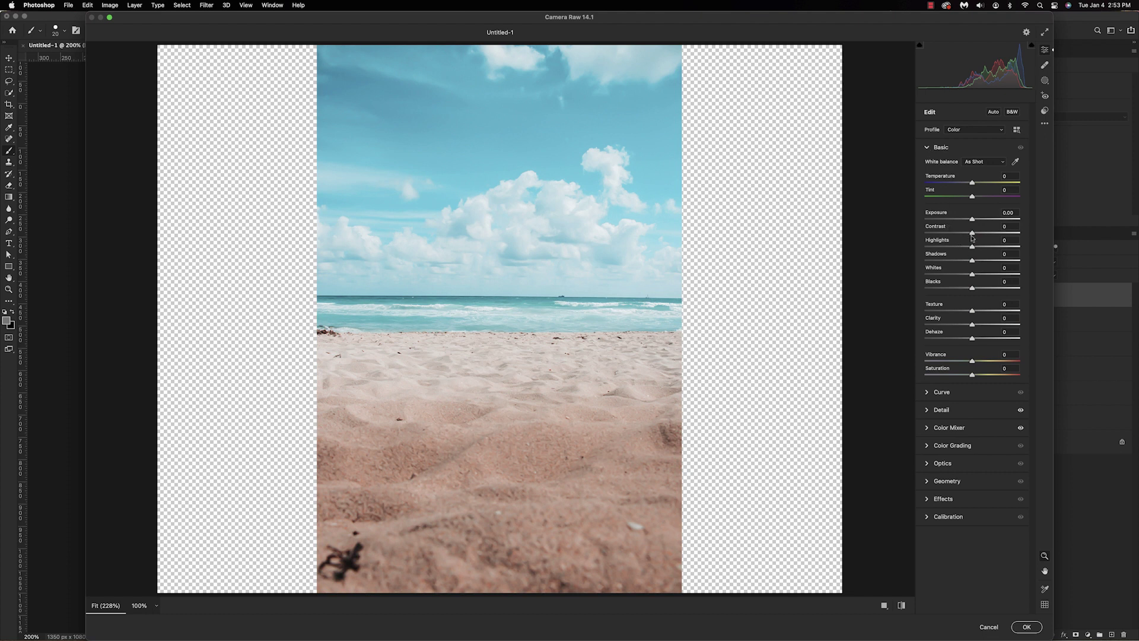
{"action": "left_click_drag", "start_coordinate": [973, 234], "coordinate": [982, 236]}
{"action": "left_click", "coordinate": [1026, 627]}
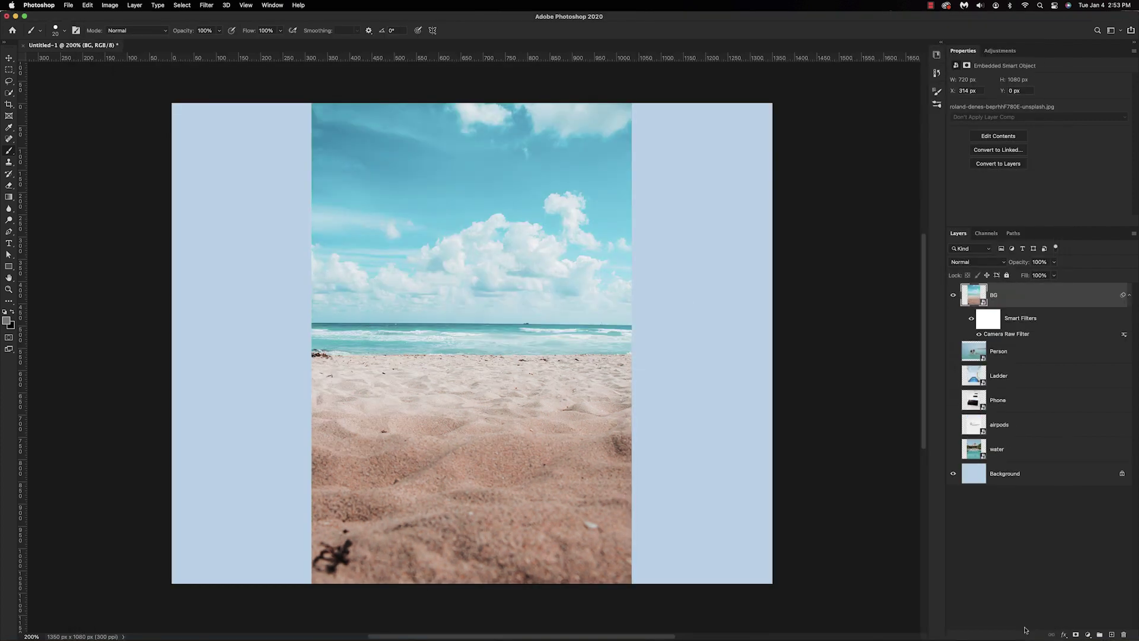
{"action": "left_click", "coordinate": [978, 336]}
- Scale the BG photo proportionally until it spans the full canvas width and shift it slightly downward
{"action": "key", "text": "super+minus"}
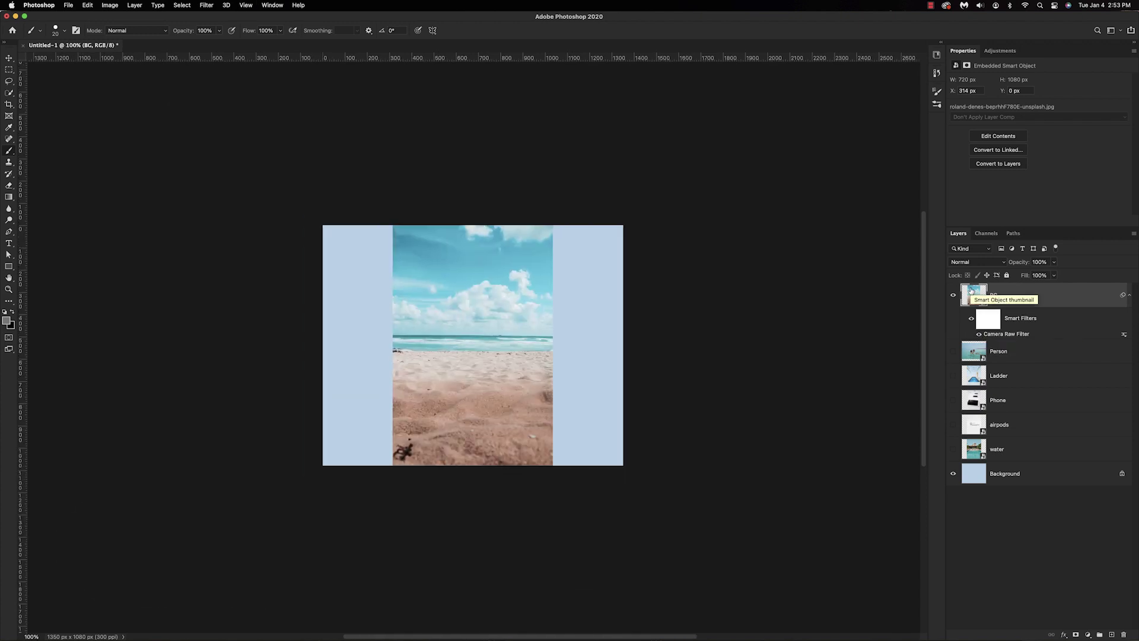
{"action": "key", "text": "super+t"}
{"action": "left_click_drag", "start_coordinate": [552, 345], "coordinate": [624, 357]}
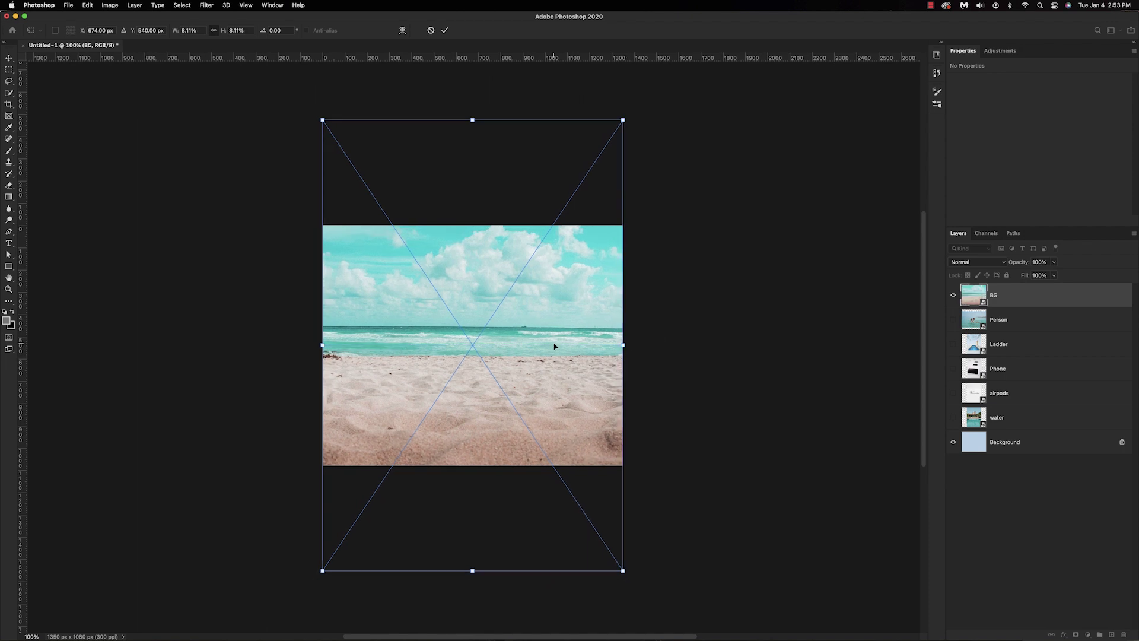
{"action": "mouse_move", "coordinate": [554, 347]}
{"action": "left_mouse_down"}
{"action": "mouse_move", "coordinate": [552, 369]}
{"action": "mouse_move", "coordinate": [556, 341]}
{"action": "mouse_move", "coordinate": [553, 356]}
{"action": "left_mouse_up"}
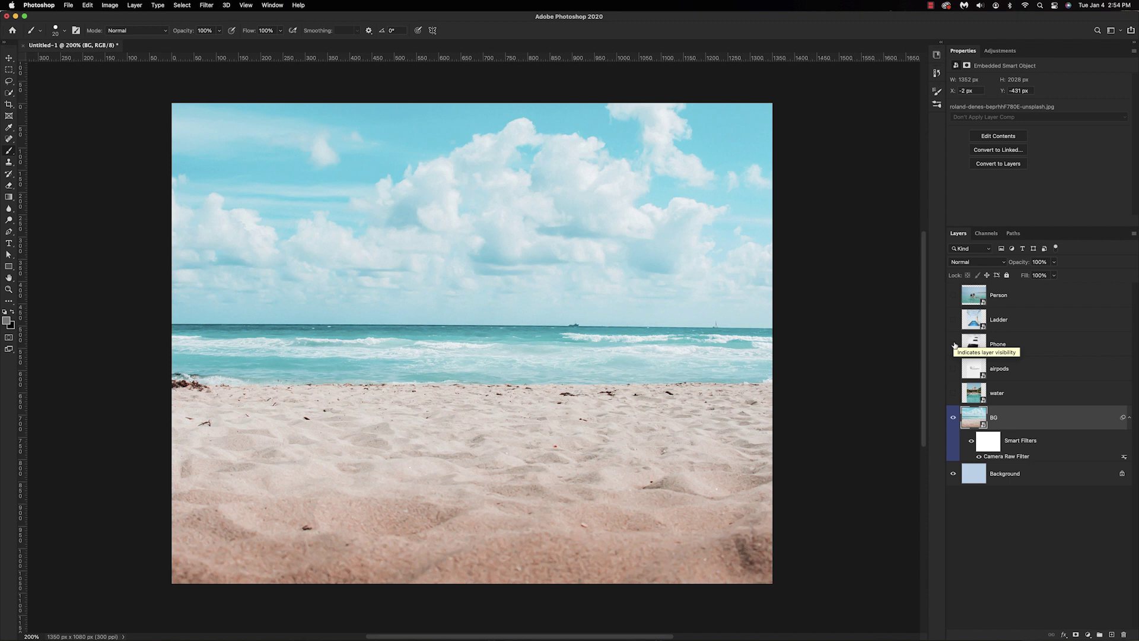
- Show the Phone layer, duplicate it, and lower the copy's opacity to about 32%
{"action": "left_click", "coordinate": [953, 344]}
{"action": "left_click", "coordinate": [981, 347]}
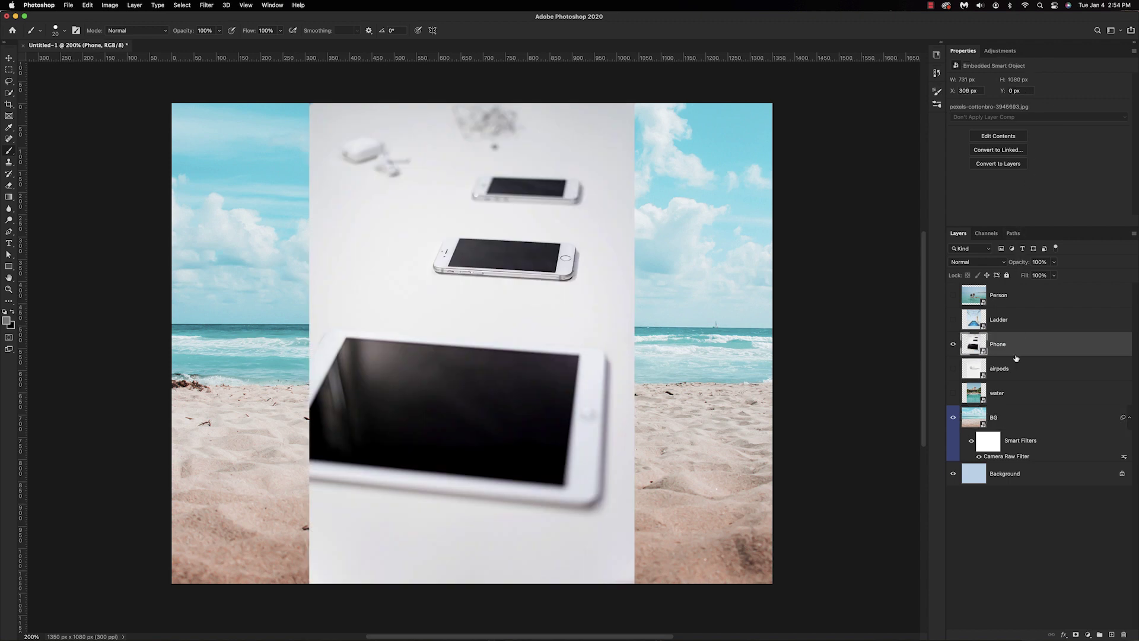
{"action": "key", "text": "super+j"}
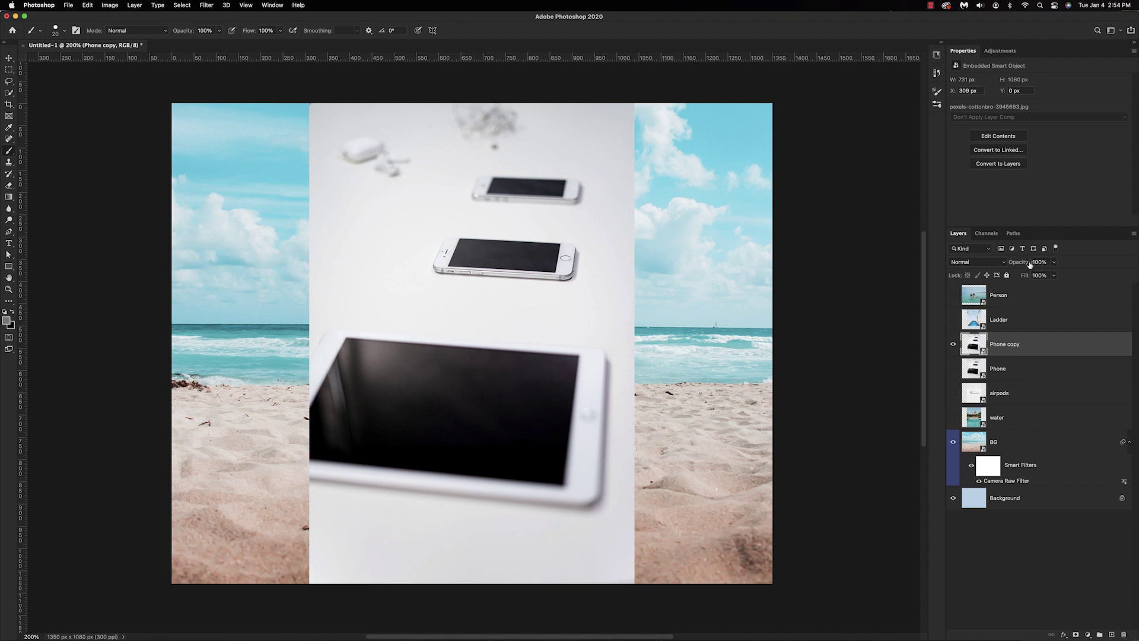
{"action": "left_click_drag", "start_coordinate": [1023, 265], "coordinate": [988, 271]}
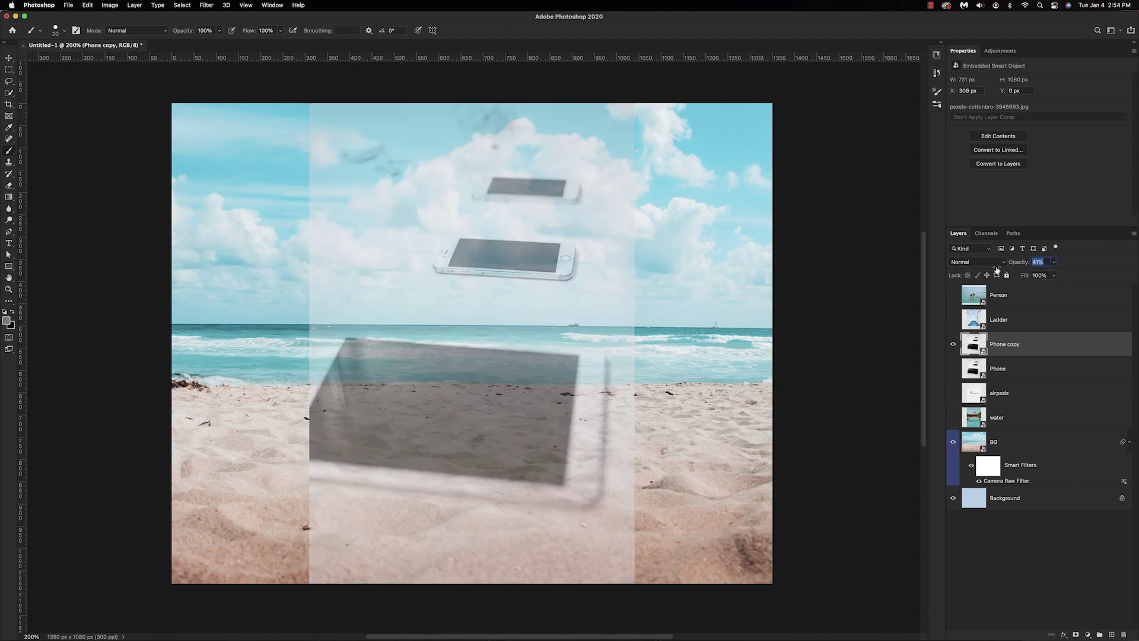
- Enlarge the Phone copy layer, rotate it about -3°, and position it so the middle phone lies on the sand
{"action": "key", "text": "super+t"}
{"action": "key", "text": "super+minus"}
{"action": "left_click_drag", "start_coordinate": [564, 349], "coordinate": [659, 344]}
{"action": "left_click_drag", "start_coordinate": [485, 256], "coordinate": [439, 405]}
{"action": "left_click_drag", "start_coordinate": [702, 392], "coordinate": [694, 381]}
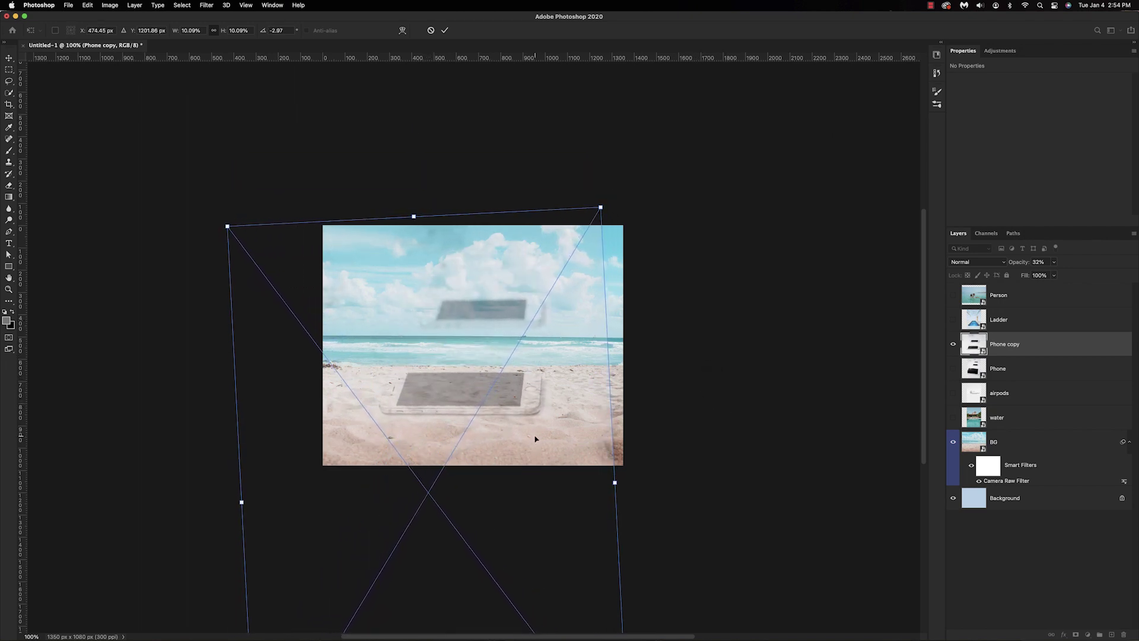
{"action": "left_click_drag", "start_coordinate": [539, 480], "coordinate": [539, 482]}
{"action": "key", "text": "Return"}
{"action": "key", "text": "b"}
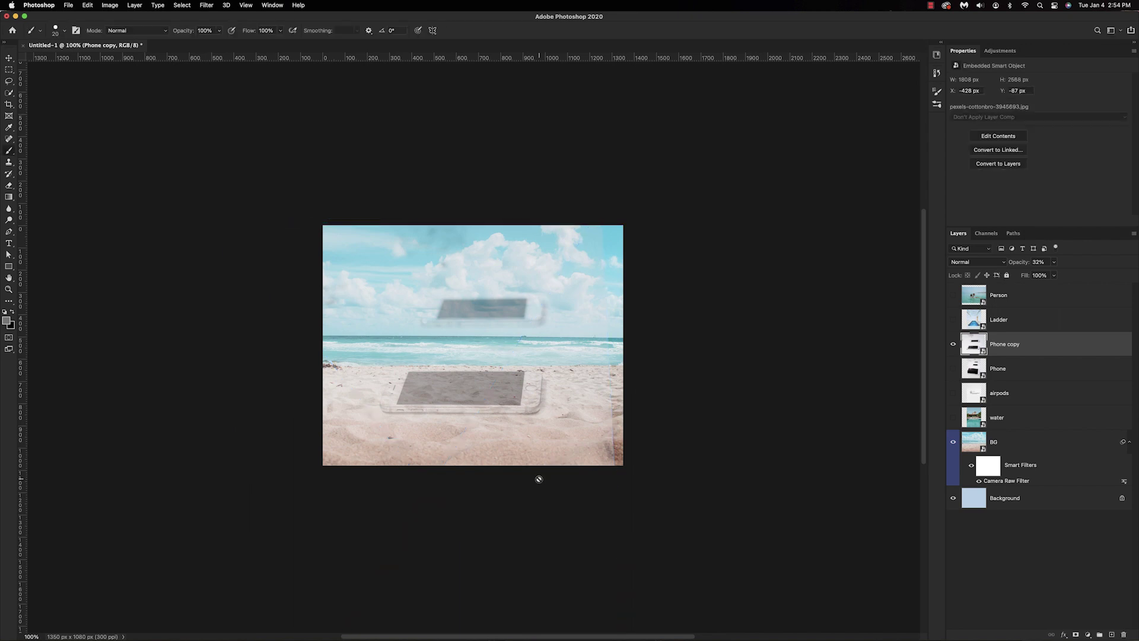
- Set the Phone copy layer's opacity to 100%
{"action": "left_click", "coordinate": [1037, 261]}
{"action": "type", "text": "100"}
{"action": "key", "text": "Return"}
- Trace a closed Pen tool path around the sharp middle phone, curving it around the rounded corners
{"action": "key", "text": "p"}
{"action": "key", "text": "super+equal"}
{"action": "key", "text": "super+equal"}
{"action": "left_click", "coordinate": [675, 521]}
{"action": "left_click_drag", "start_coordinate": [646, 544], "coordinate": [620, 546]}
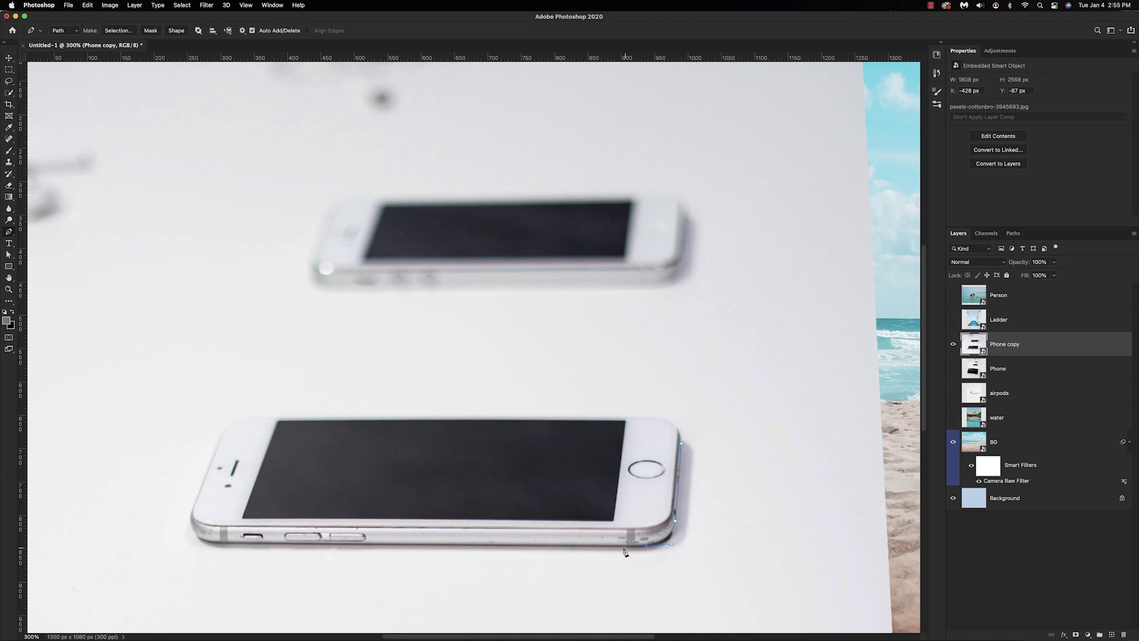
{"action": "left_click", "coordinate": [626, 546]}
{"action": "left_click_drag", "start_coordinate": [542, 544], "coordinate": [715, 563]}
{"action": "left_click", "coordinate": [397, 561]}
{"action": "left_click_drag", "start_coordinate": [363, 530], "coordinate": [369, 495]}
{"action": "left_click", "coordinate": [363, 530], "text": "alt"}
{"action": "left_click", "coordinate": [398, 446]}
{"action": "left_click_drag", "start_coordinate": [440, 435], "coordinate": [481, 435]}
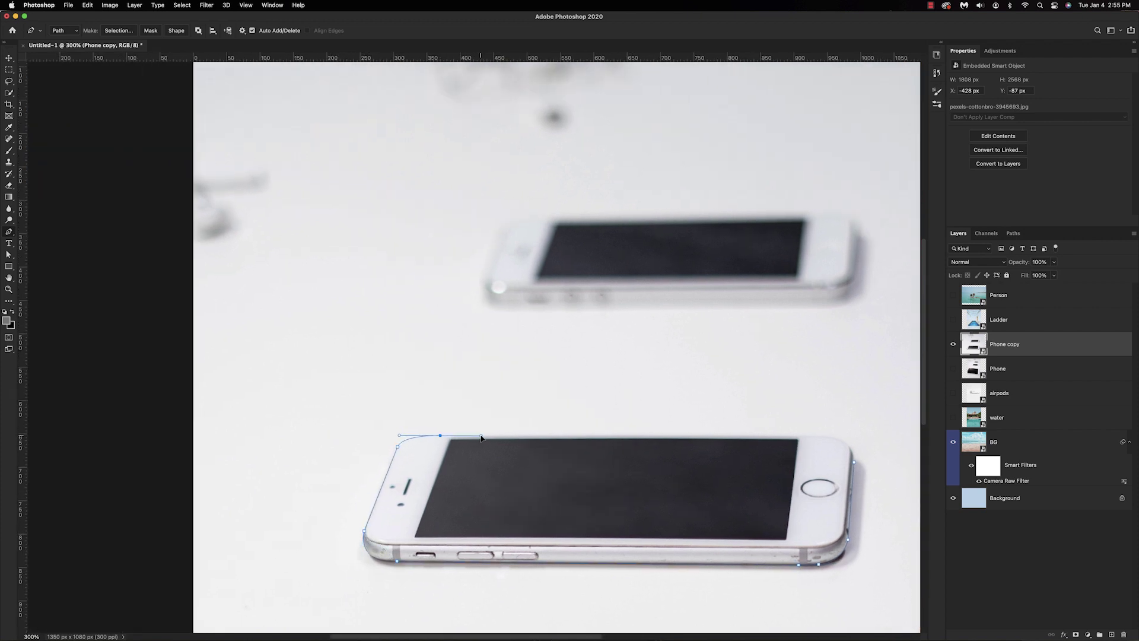
{"action": "scroll", "coordinate": [763, 440], "scroll_direction": "right", "scroll_amount": 3}
{"action": "left_click", "coordinate": [761, 437]}
{"action": "left_click_drag", "start_coordinate": [786, 462], "coordinate": [784, 493]}
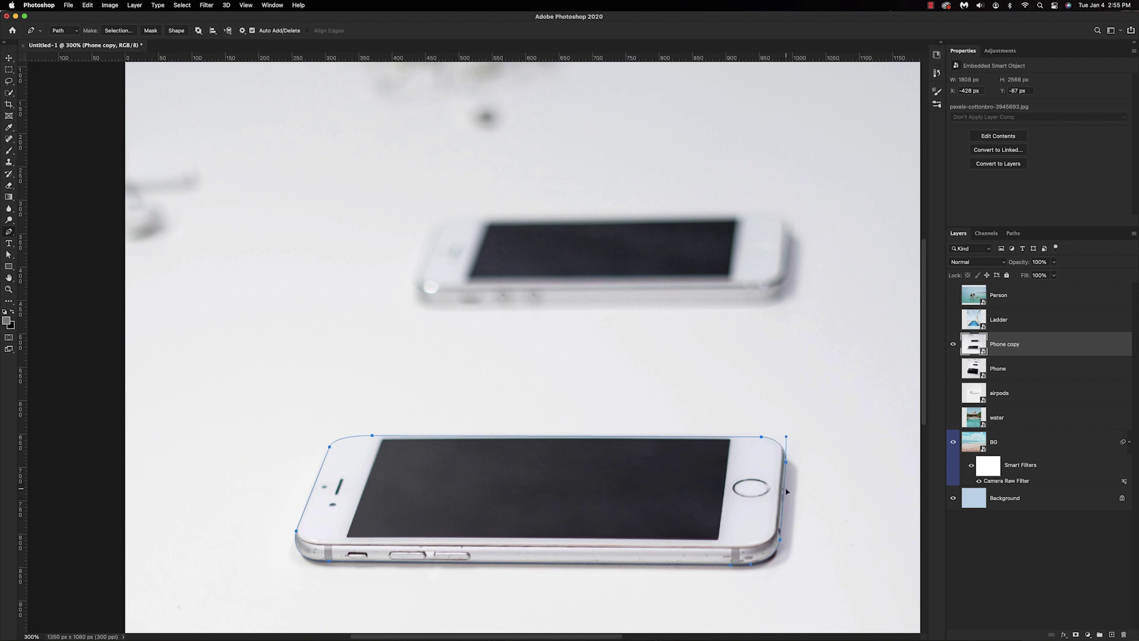
- Mask the Phone copy layer with a selection made from the phone path, and convert the layer to a smart object
{"action": "right_click", "coordinate": [736, 524]}
{"action": "left_click", "coordinate": [761, 566]}
{"action": "left_click", "coordinate": [615, 291]}
{"action": "left_click", "coordinate": [1075, 634]}
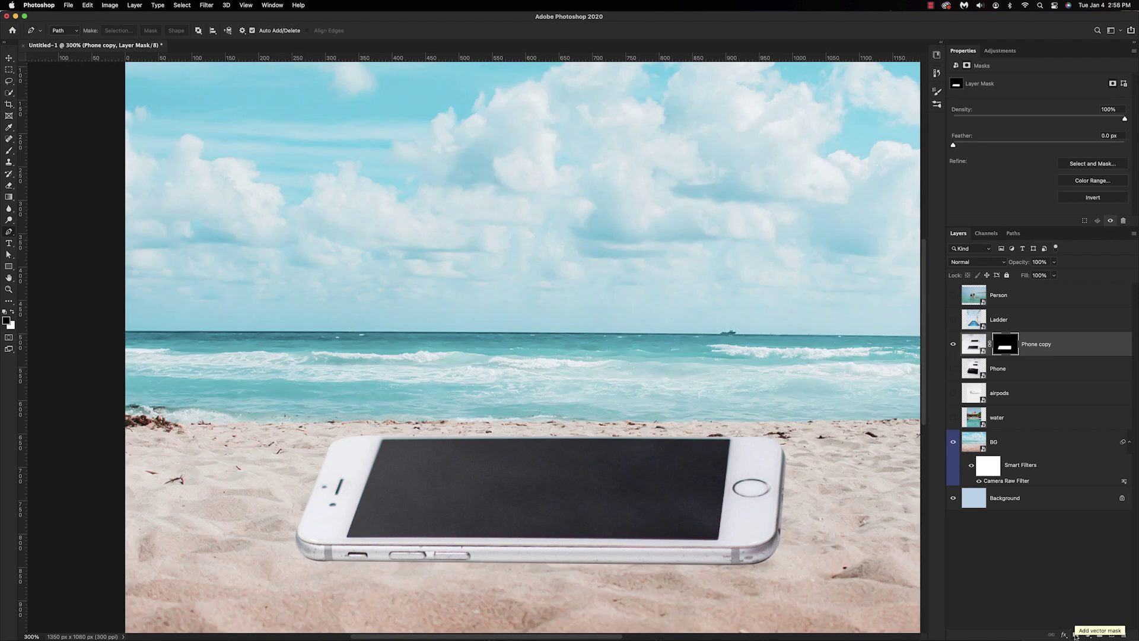
{"action": "right_click", "coordinate": [1050, 348]}
{"action": "left_click", "coordinate": [984, 284]}
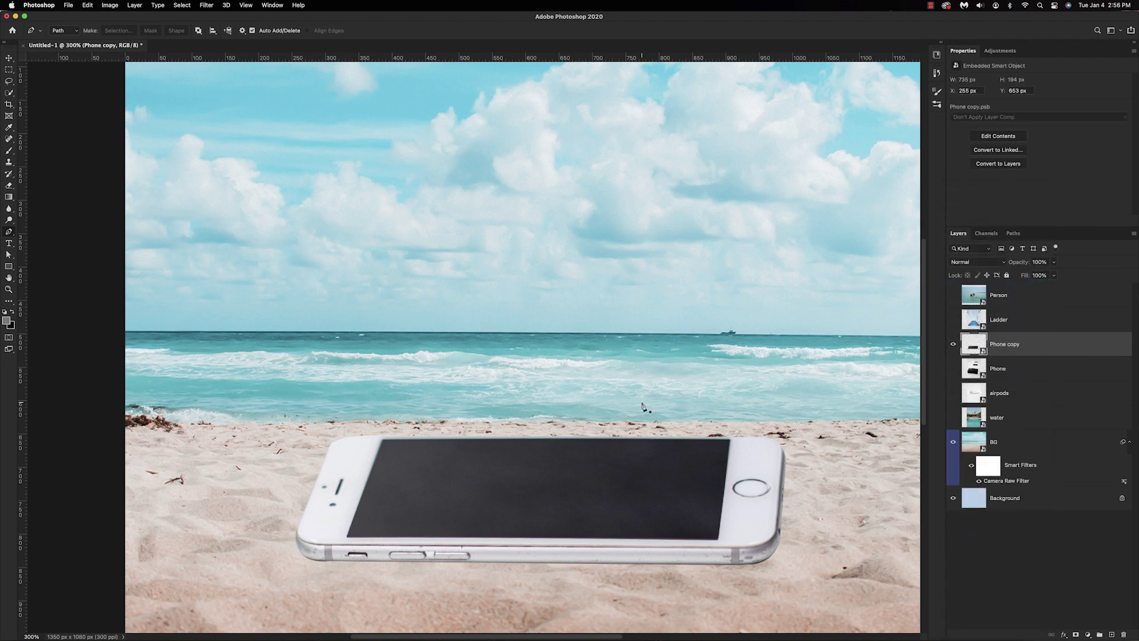
- Apply a Perspective transform to the phone, narrowing its far edge symmetrically
{"action": "key", "text": "super+minus"}
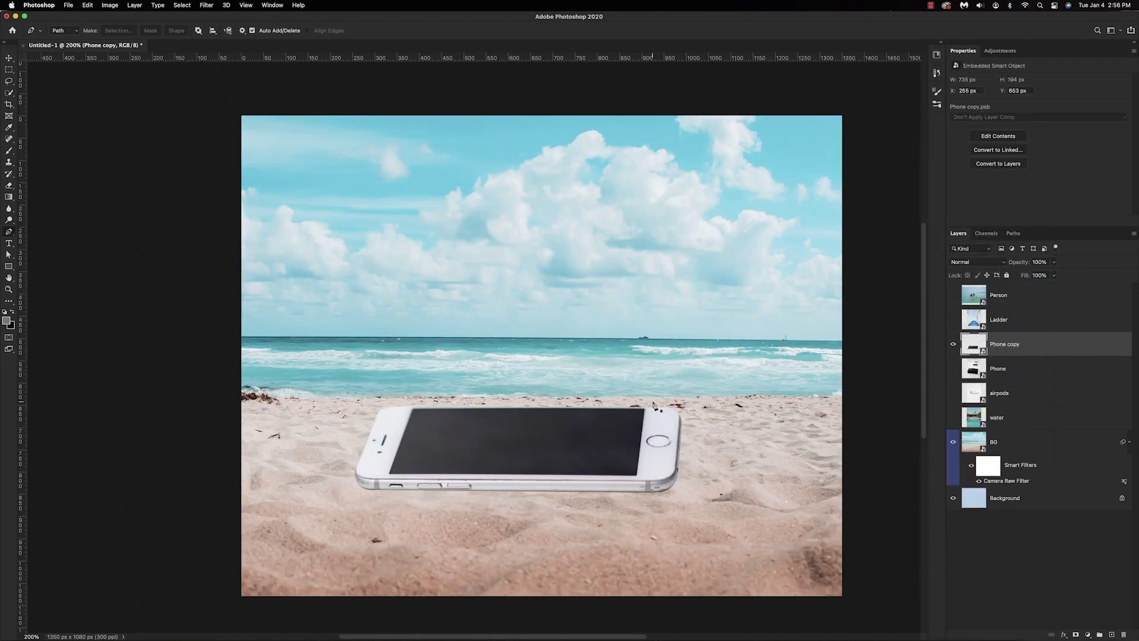
{"action": "key", "text": "super+t"}
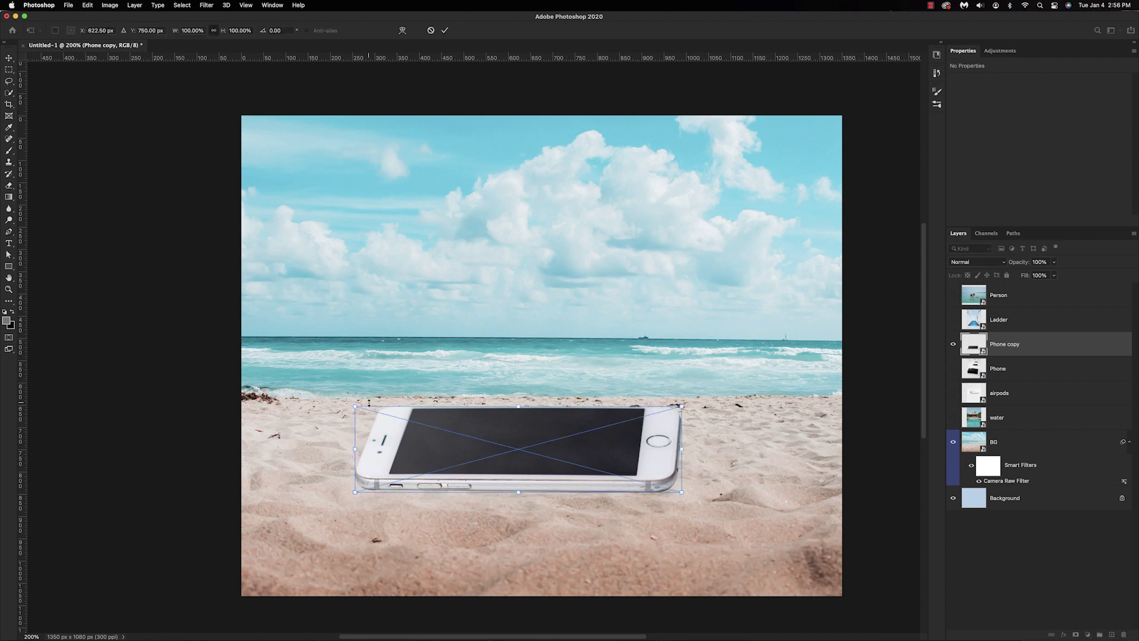
{"action": "right_click", "coordinate": [469, 433]}
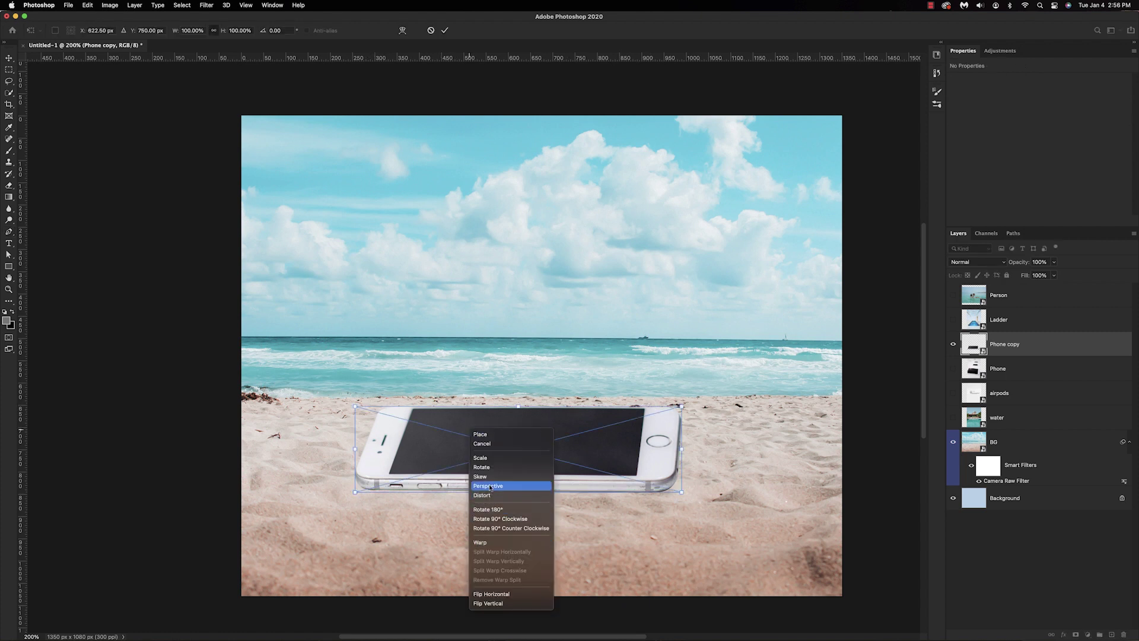
{"action": "left_click", "coordinate": [510, 494]}
{"action": "left_click_drag", "start_coordinate": [355, 408], "coordinate": [372, 417]}
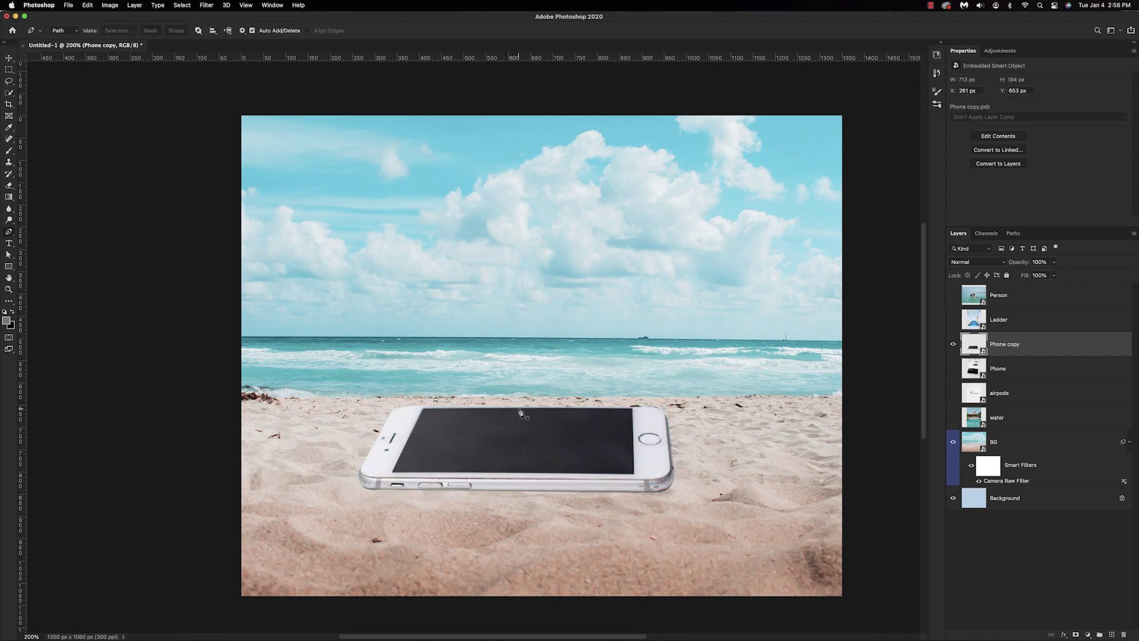
- Squash the phone vertically to about 144 px high and move it up and to the right on the sand
{"action": "left_click_drag", "start_coordinate": [518, 407], "coordinate": [522, 433]}
{"action": "key", "text": "Return"}
{"action": "key", "text": "p"}
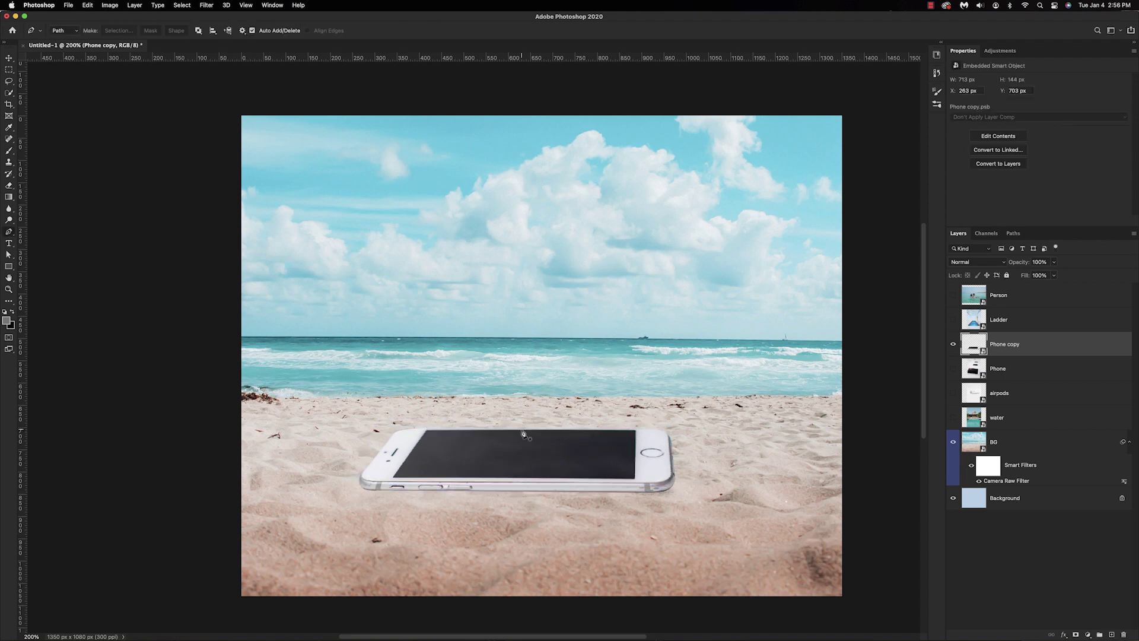
{"action": "key", "text": "super+t"}
{"action": "left_click_drag", "start_coordinate": [557, 468], "coordinate": [579, 454]}
{"action": "key", "text": "Return"}
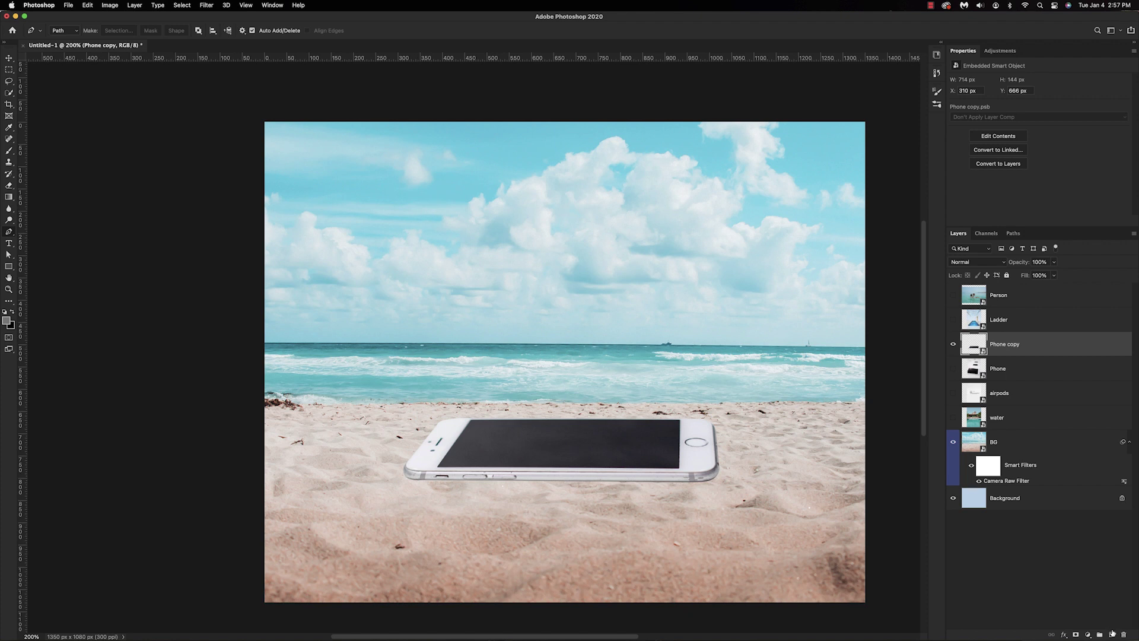
- Add a new layer clipped to the Phone copy layer and set a light grey foreground color for the Brush tool
{"action": "left_click", "coordinate": [1111, 634]}
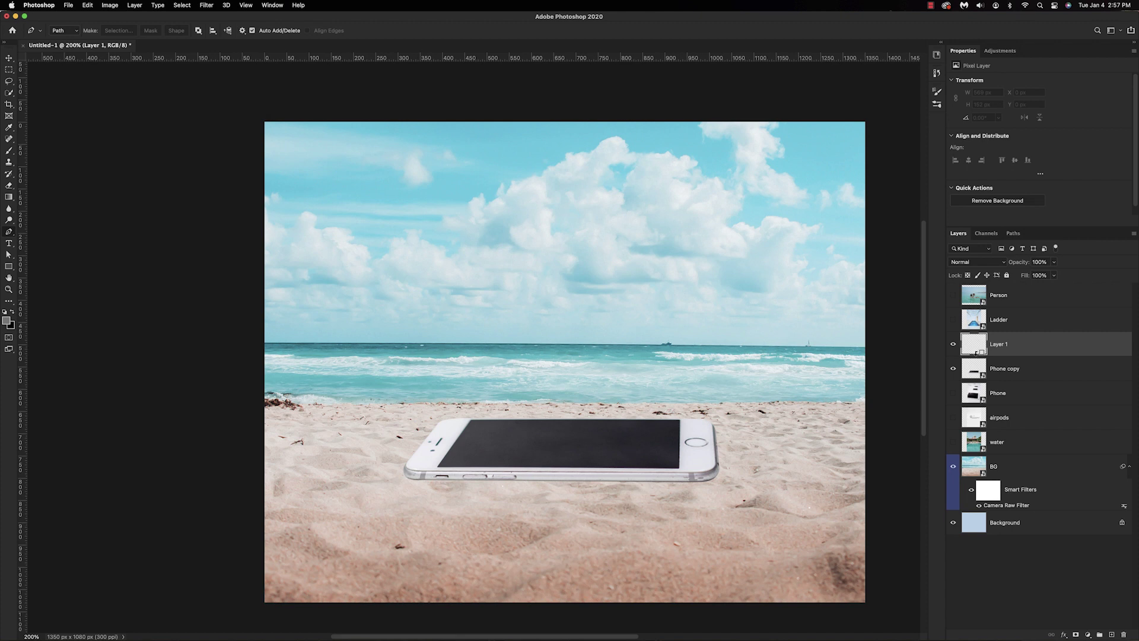
{"action": "left_click", "coordinate": [978, 356], "text": "alt"}
{"action": "left_click", "coordinate": [7, 320]}
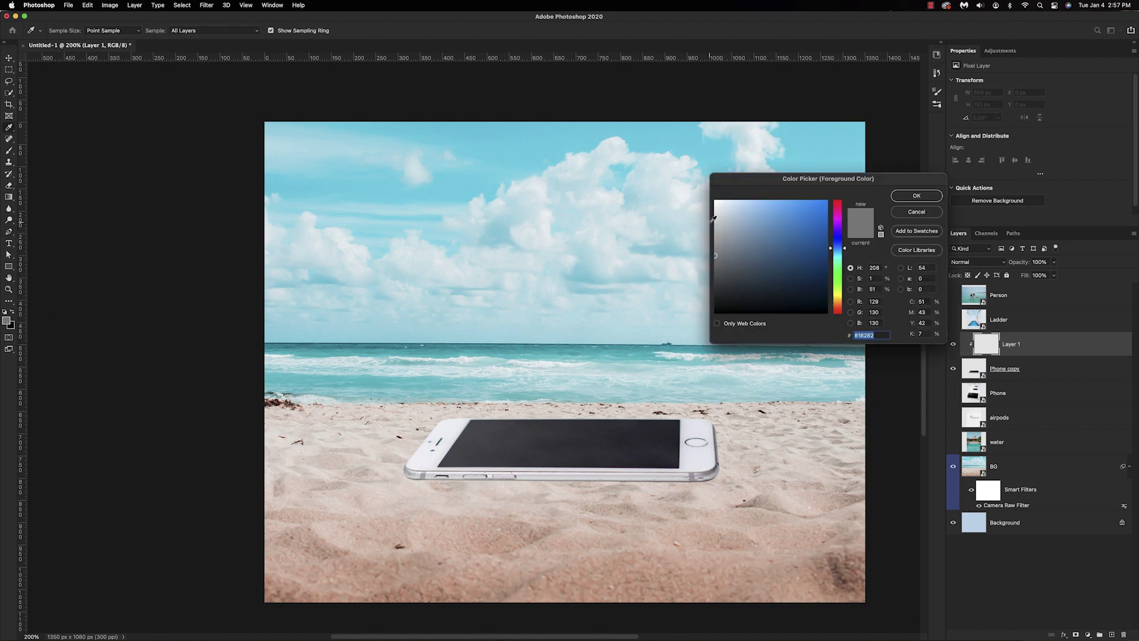
{"action": "left_click_drag", "start_coordinate": [716, 221], "coordinate": [712, 219]}
{"action": "left_click", "coordinate": [916, 195]}
{"action": "key", "text": "p"}
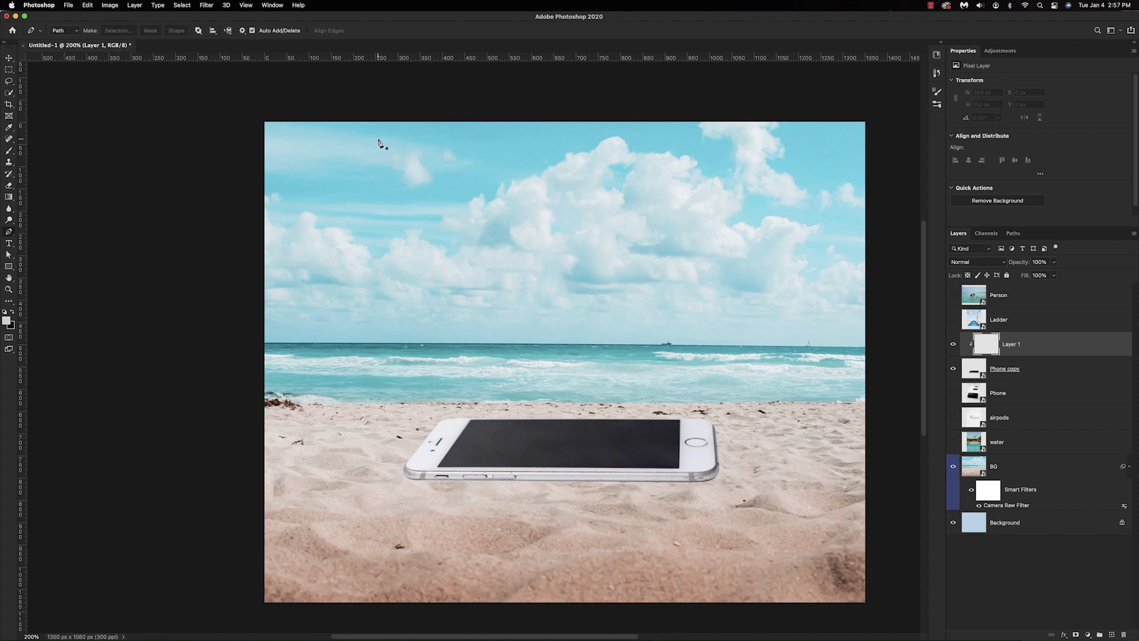
{"action": "key", "text": "b"}
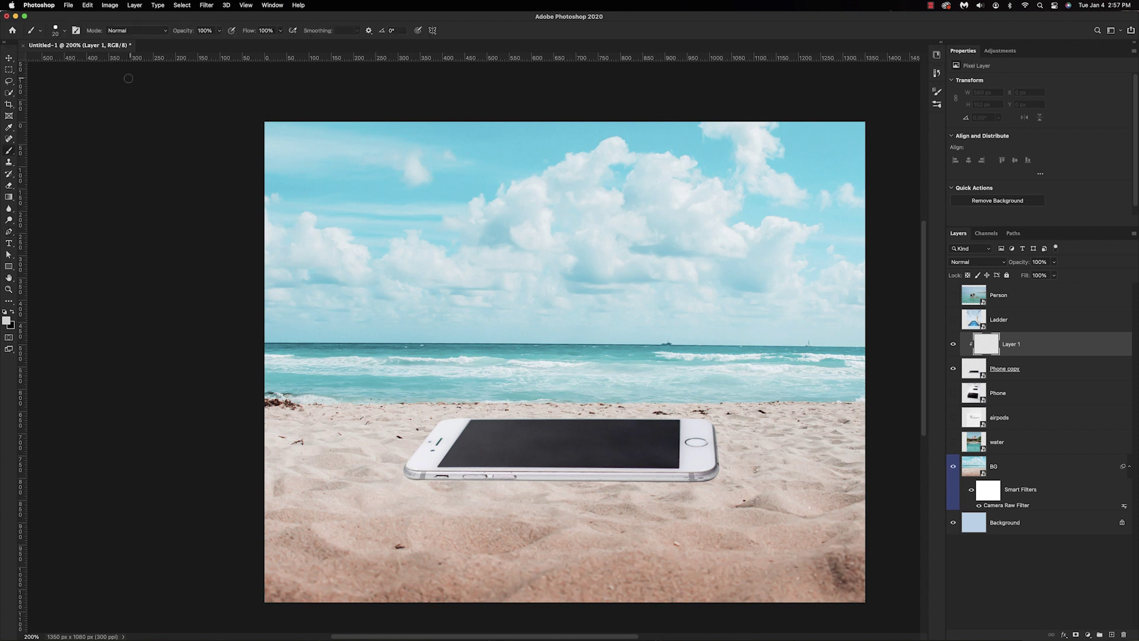
- Trace an open Pen path around the phone's outer edge, from its left side along the far edge and down the right side
{"action": "key", "text": "p"}
{"action": "key", "text": "super+equal"}
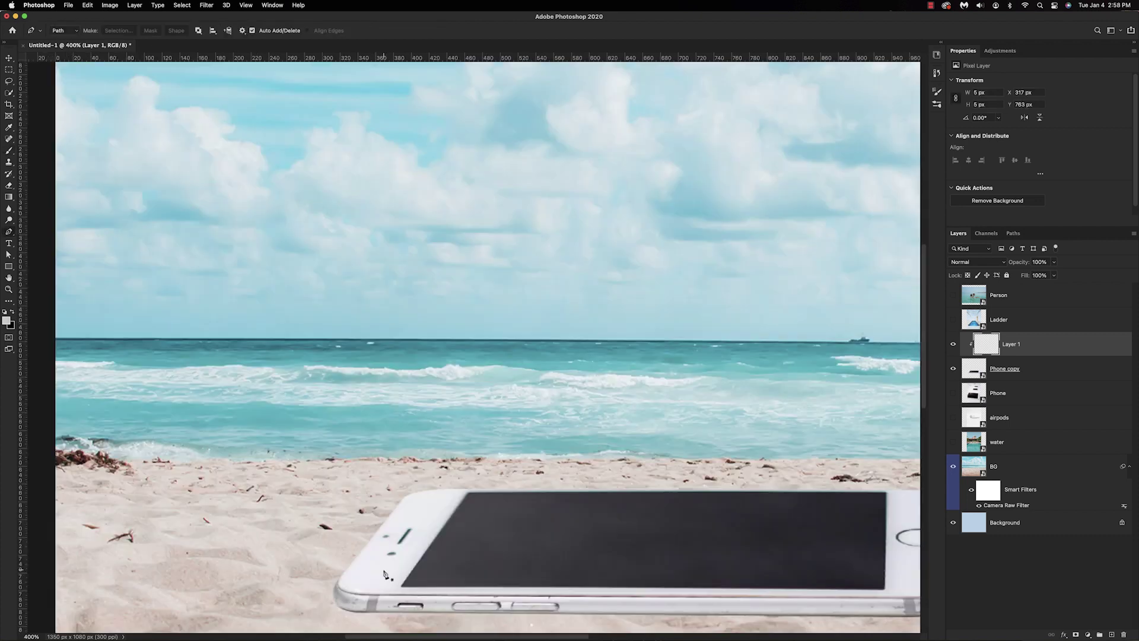
{"action": "left_click", "coordinate": [366, 573]}
{"action": "left_click", "coordinate": [430, 491]}
{"action": "left_click_drag", "start_coordinate": [460, 482], "coordinate": [484, 481]}
{"action": "scroll", "coordinate": [485, 485], "scroll_direction": "right", "scroll_amount": 3}
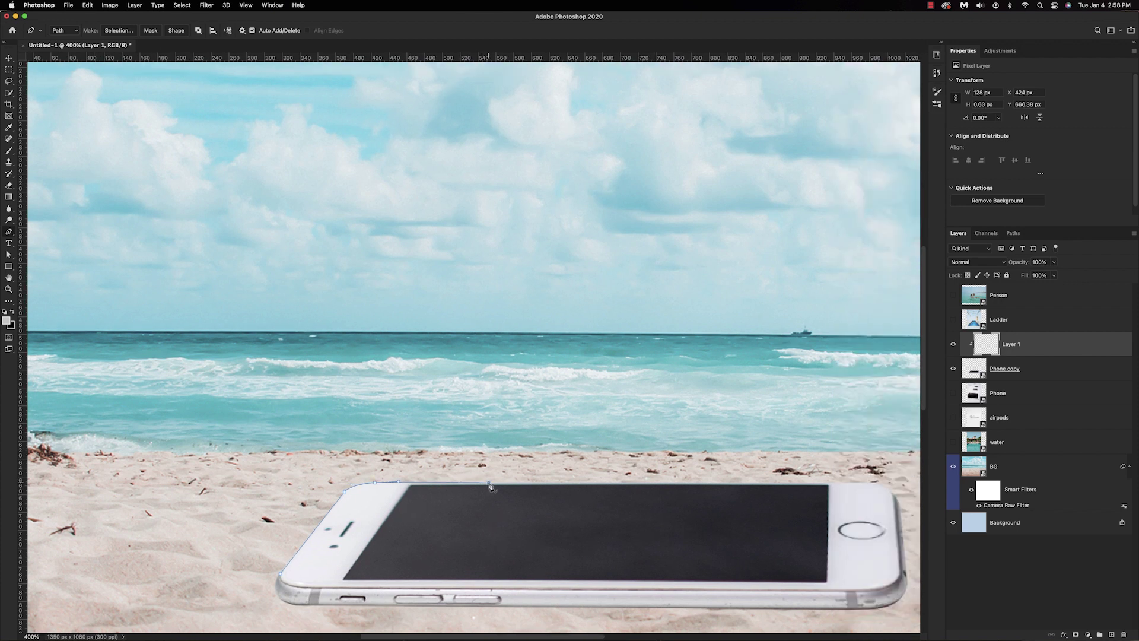
{"action": "scroll", "coordinate": [485, 485], "scroll_direction": "right", "scroll_amount": 8}
{"action": "left_click_drag", "start_coordinate": [598, 479], "coordinate": [617, 507]}
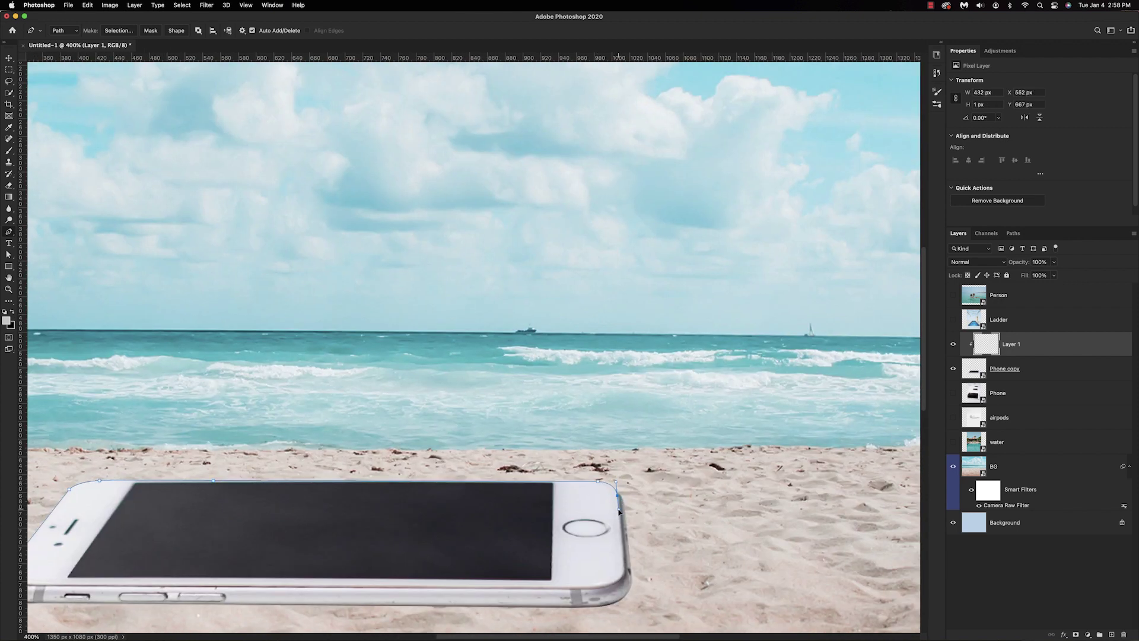
{"action": "key", "text": "super+z"}
{"action": "left_click", "coordinate": [618, 493]}
- Stroke the path with the Brush on Layer 1, dismiss the path, and toggle the layer to compare the edge
{"action": "right_click", "coordinate": [624, 572]}
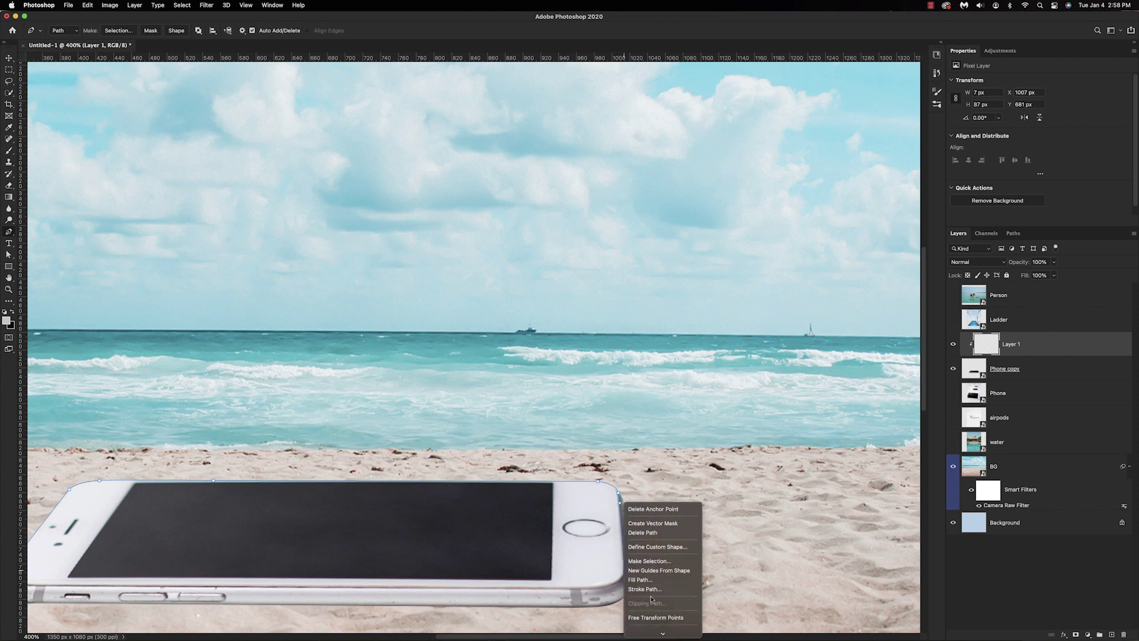
{"action": "left_click", "coordinate": [646, 589]}
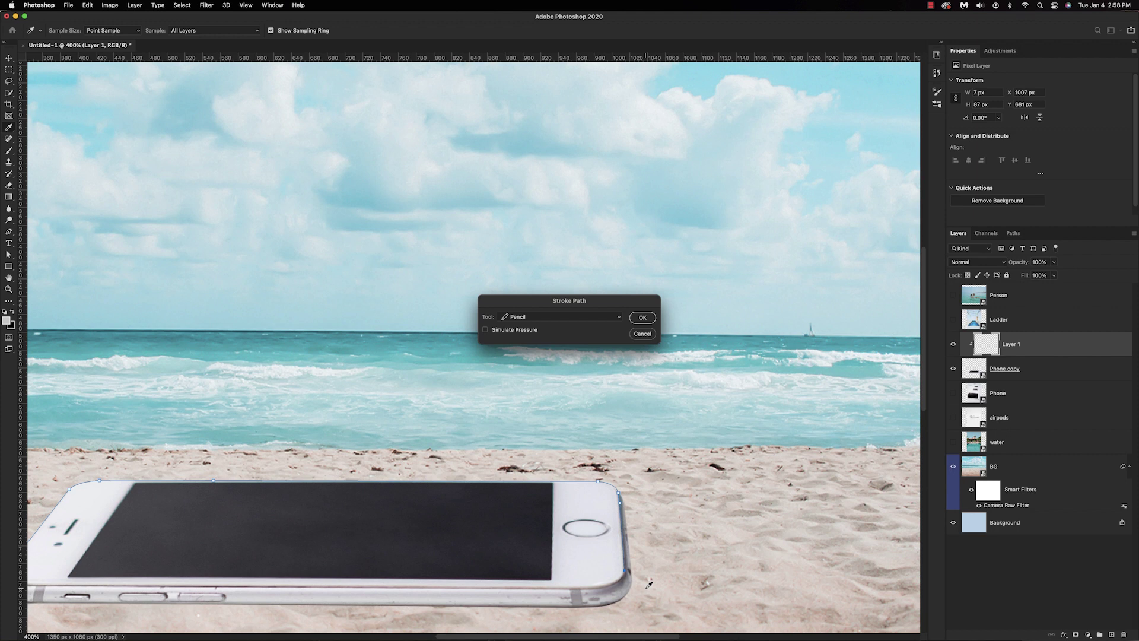
{"action": "left_click", "coordinate": [518, 317]}
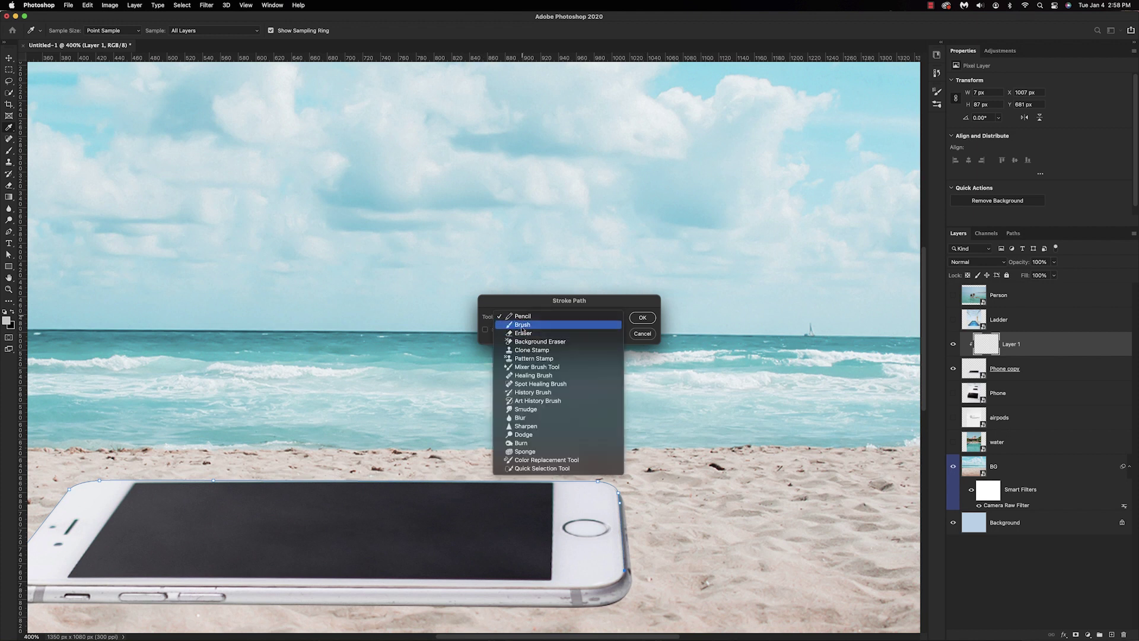
{"action": "left_click", "coordinate": [521, 325]}
{"action": "left_click", "coordinate": [642, 318]}
{"action": "key", "text": "Return"}
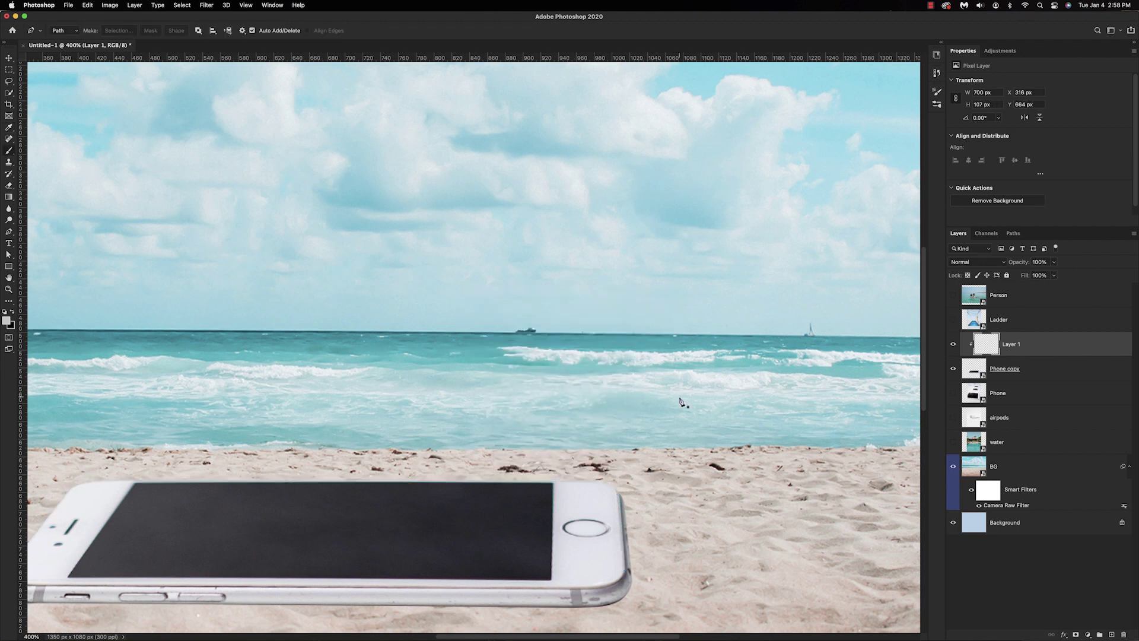
{"action": "left_click", "coordinate": [952, 345]}
- Soften the stroke down the phone's right edge with a 20 px Hard Round eraser at 70% opacity
{"action": "key", "text": "e"}
{"action": "scroll", "coordinate": [383, 361], "scroll_direction": "left", "scroll_amount": 3}
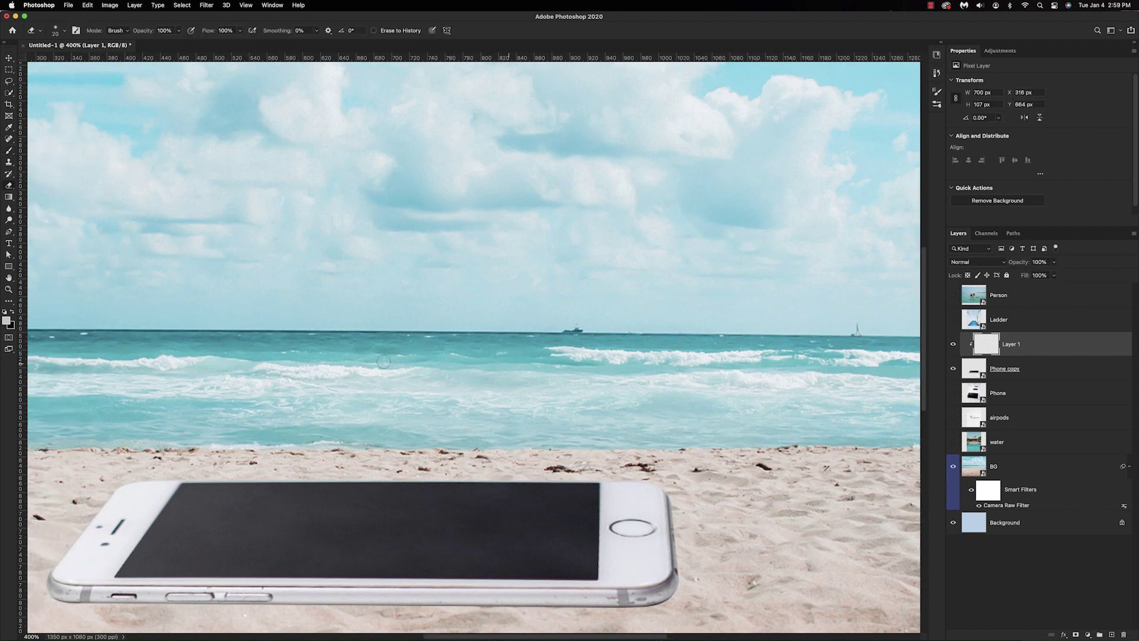
{"action": "left_click", "coordinate": [57, 28]}
{"action": "double_click", "coordinate": [175, 130]}
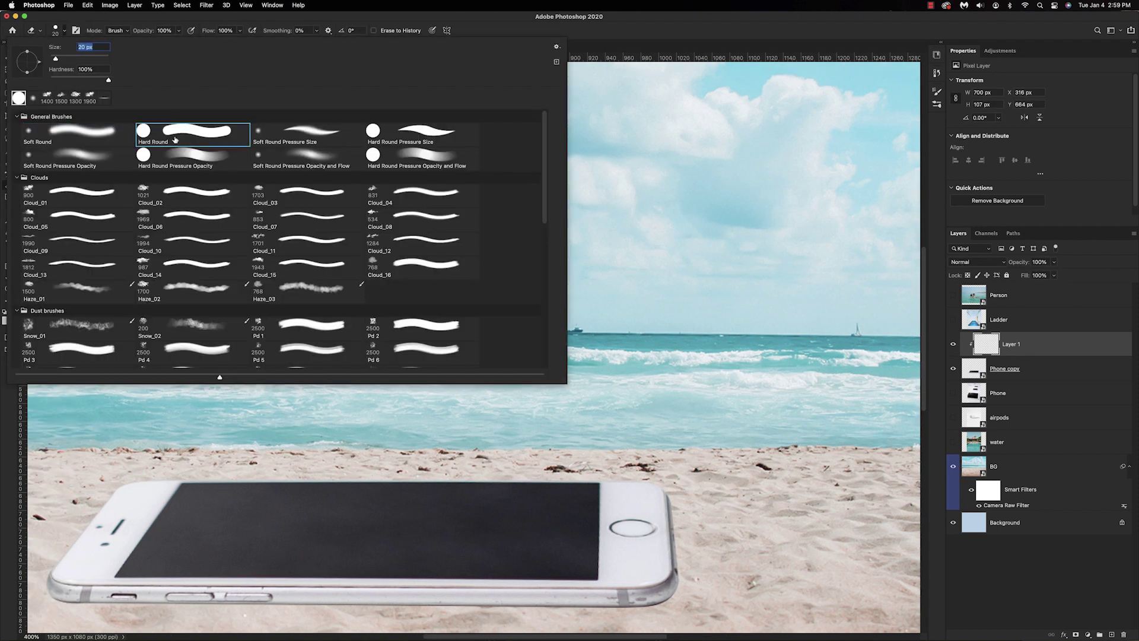
{"action": "key", "text": "7"}
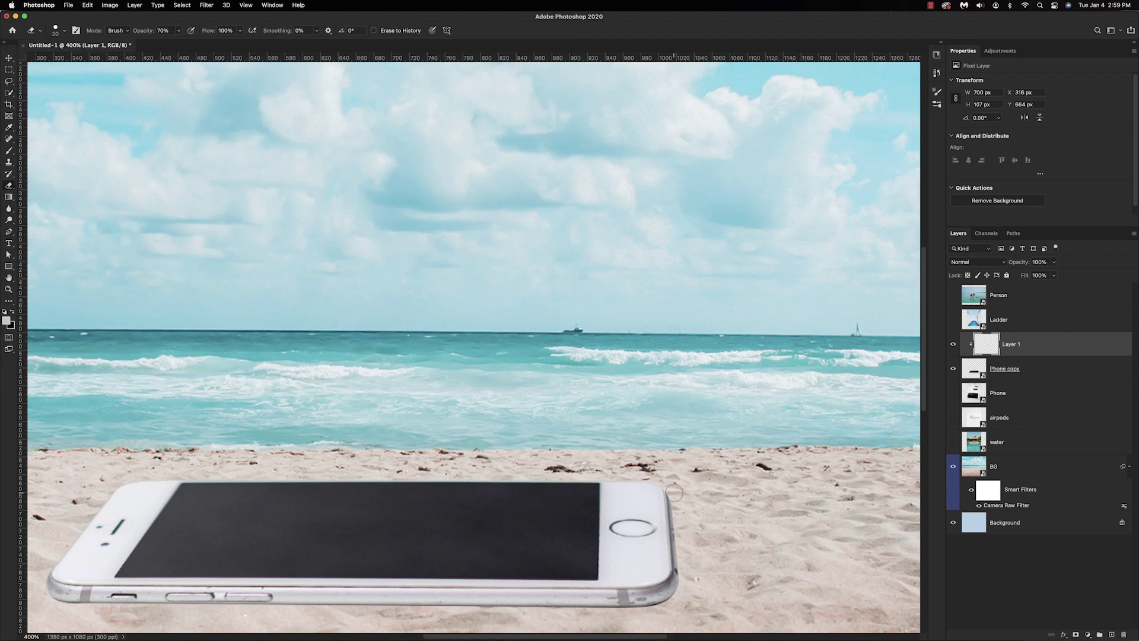
{"action": "left_click_drag", "start_coordinate": [674, 497], "coordinate": [675, 567]}
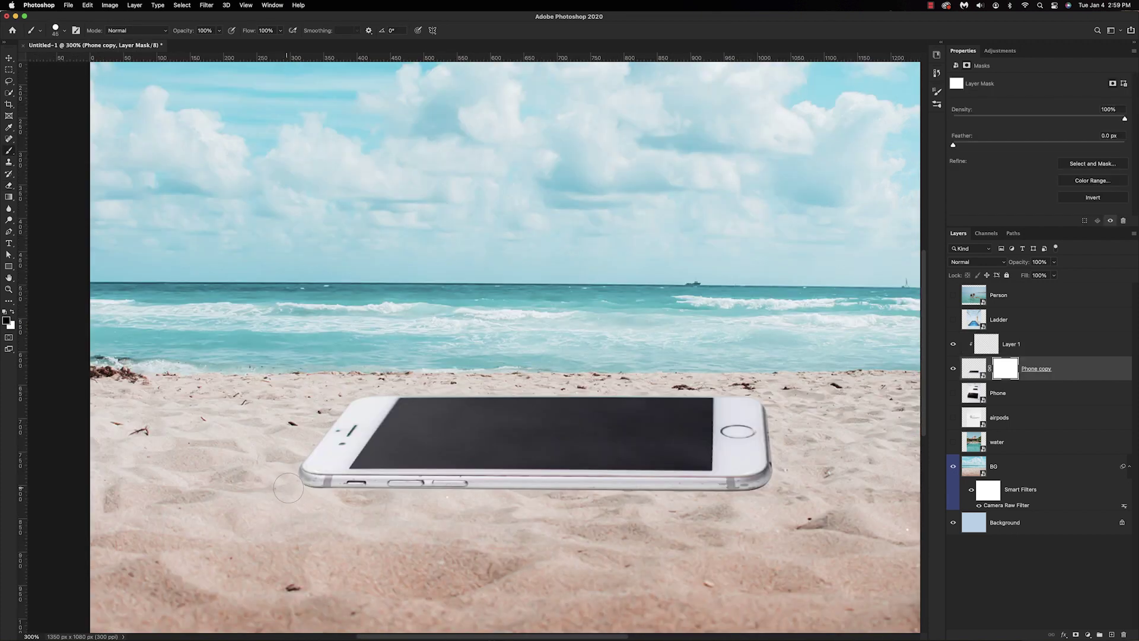
- Paint black on the Phone copy layer mask along the phone's near bottom edge to blend it into the sand
{"action": "mouse_move", "coordinate": [289, 487]}
{"action": "left_mouse_down"}
{"action": "mouse_move", "coordinate": [494, 522]}
{"action": "mouse_move", "coordinate": [446, 505]}
{"action": "mouse_move", "coordinate": [498, 502]}
{"action": "mouse_move", "coordinate": [513, 554]}
{"action": "mouse_move", "coordinate": [530, 516]}
{"action": "mouse_move", "coordinate": [757, 486]}
{"action": "mouse_move", "coordinate": [696, 487]}
{"action": "left_mouse_up"}
{"action": "scroll", "coordinate": [513, 554], "scroll_direction": "right", "scroll_amount": 5}
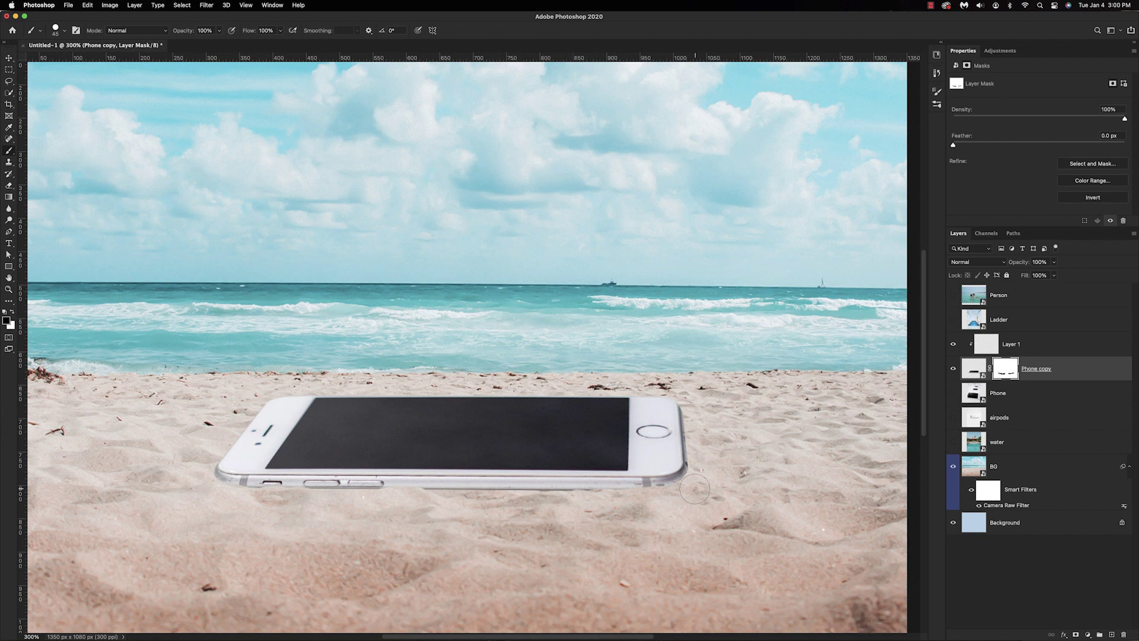
{"action": "scroll", "coordinate": [730, 474], "scroll_direction": "left", "scroll_amount": 4}
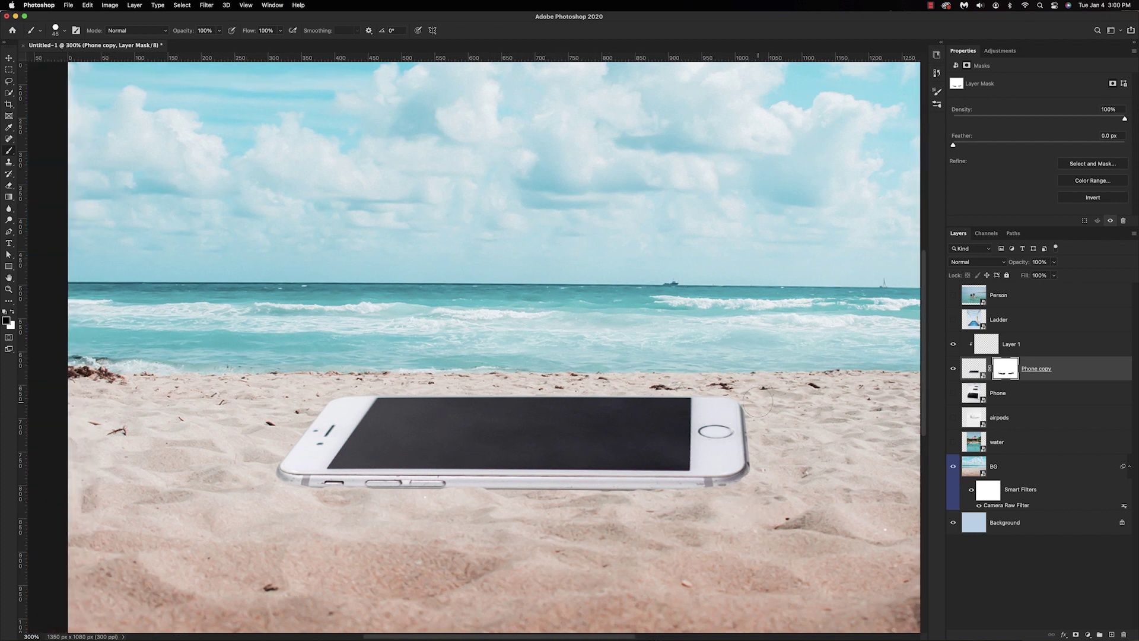
{"action": "scroll", "coordinate": [734, 511], "scroll_direction": "left", "scroll_amount": 4}
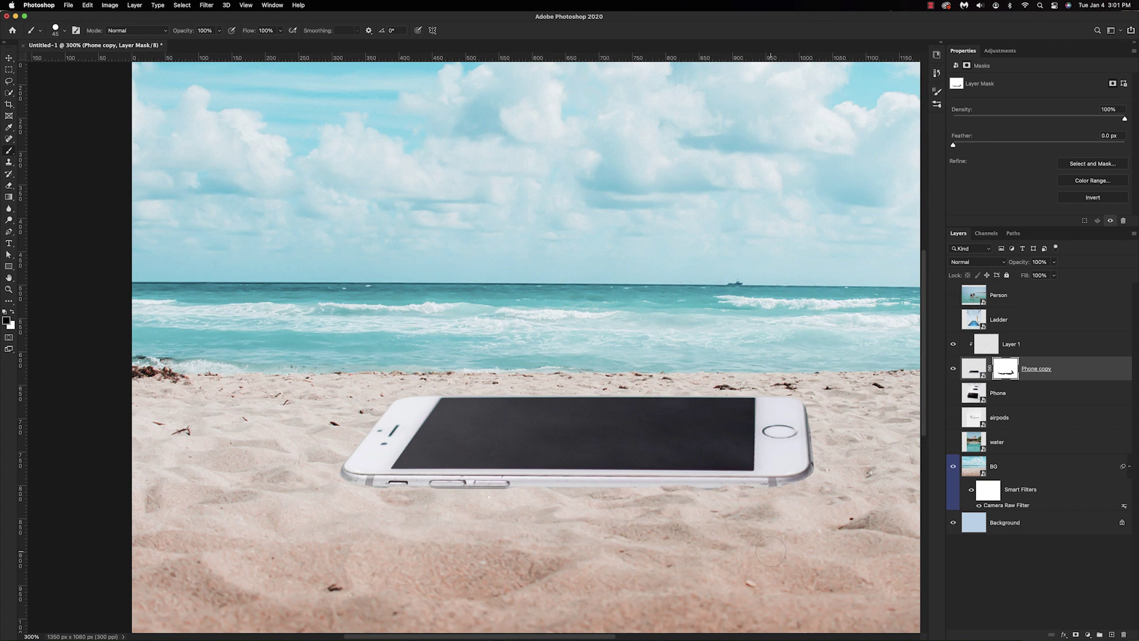
- Group Layer 1 with the Phone copy layer, name the group Phone, and give it a gray color label
{"action": "key", "text": "super+minus"}
{"action": "right_click", "coordinate": [953, 368]}
{"action": "left_click", "coordinate": [966, 455]}
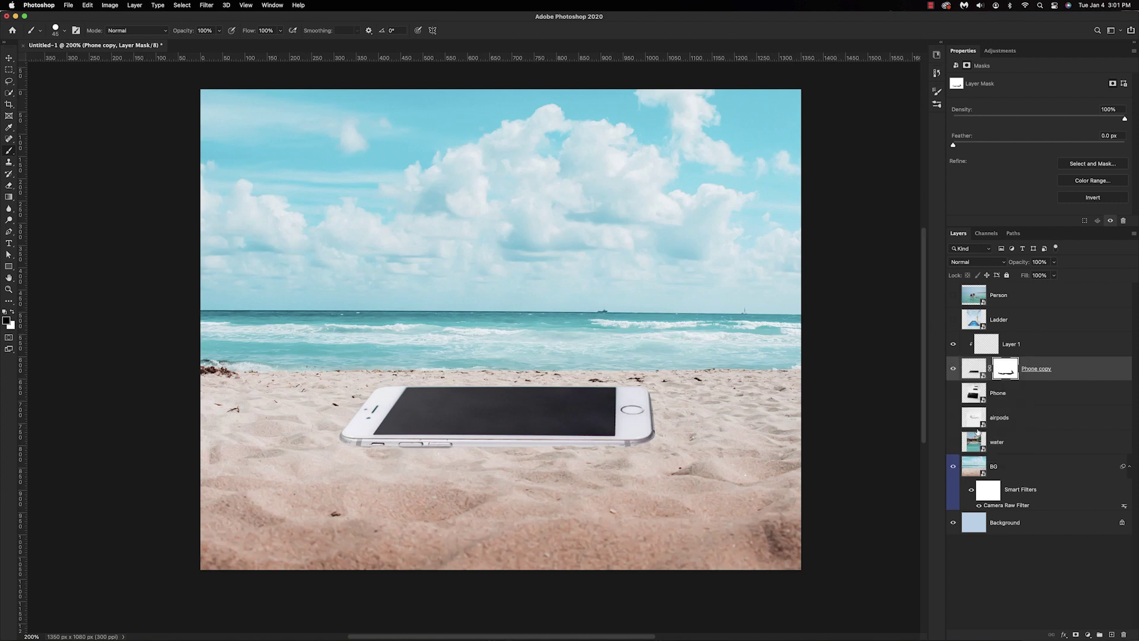
{"action": "left_click", "coordinate": [1044, 349], "text": "shift"}
{"action": "key", "text": "super+g"}
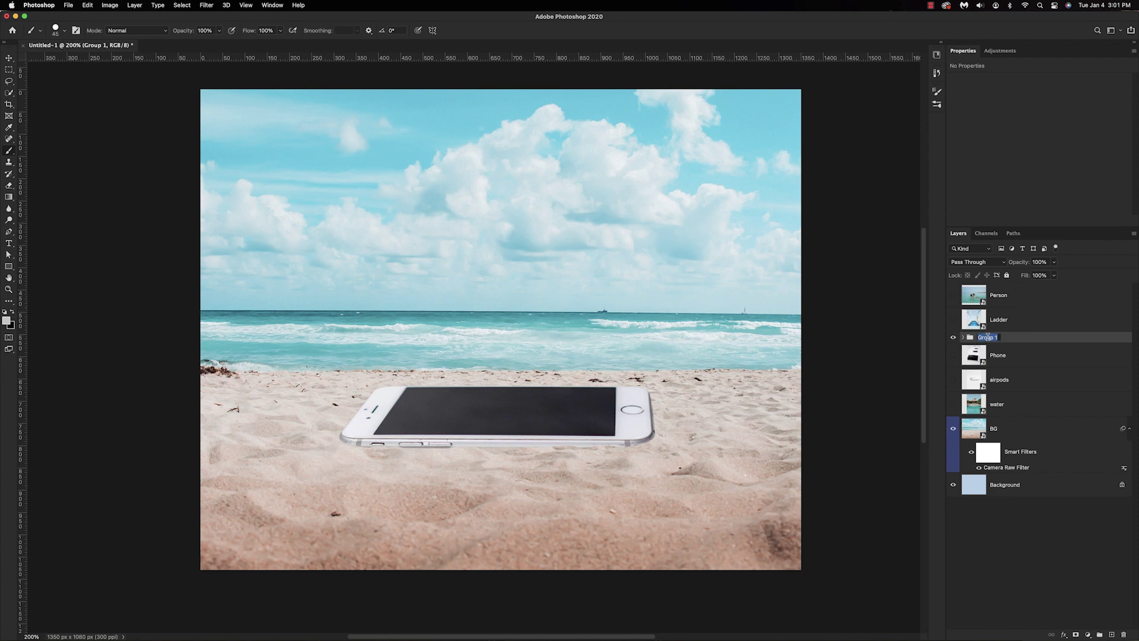
{"action": "type", "text": "Phone"}
{"action": "key", "text": "Return"}
{"action": "right_click", "coordinate": [960, 343]}
{"action": "left_click", "coordinate": [987, 427]}
- Put the original Phone layer in its own group named backup
{"action": "left_click", "coordinate": [998, 355]}
{"action": "key", "text": "super+g"}
{"action": "double_click", "coordinate": [985, 349]}
{"action": "type", "text": "backup"}
{"action": "key", "text": "Return"}
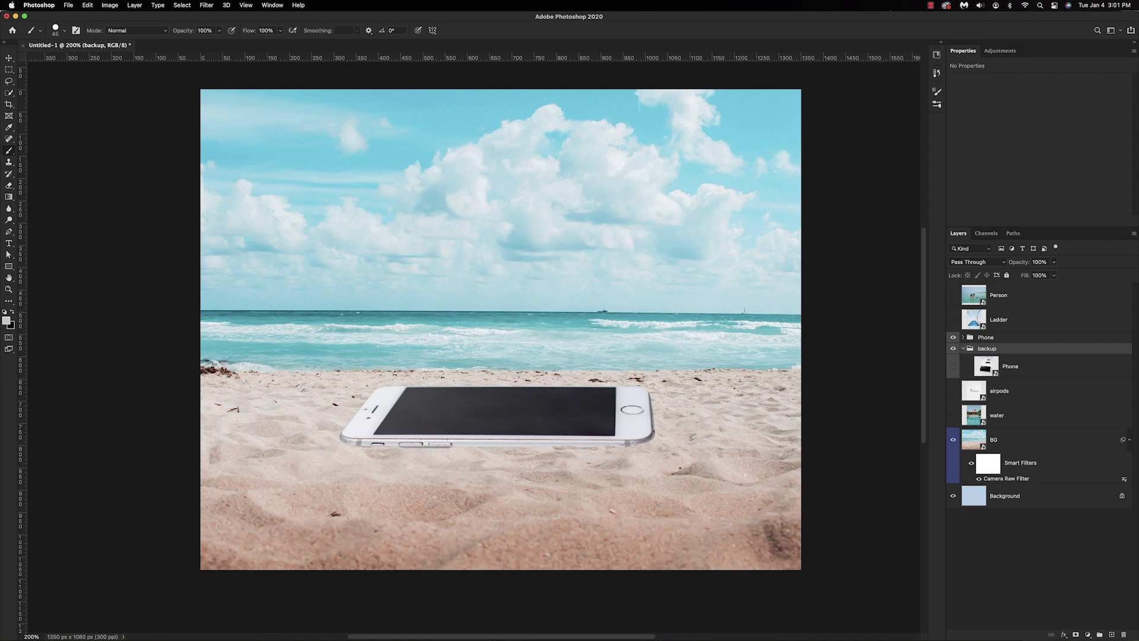
- Move the collapsed backup group beneath the BG layer, and unlock and delete the Background layer
{"action": "left_click", "coordinate": [963, 349]}
{"action": "left_click_drag", "start_coordinate": [1000, 352], "coordinate": [991, 450]}
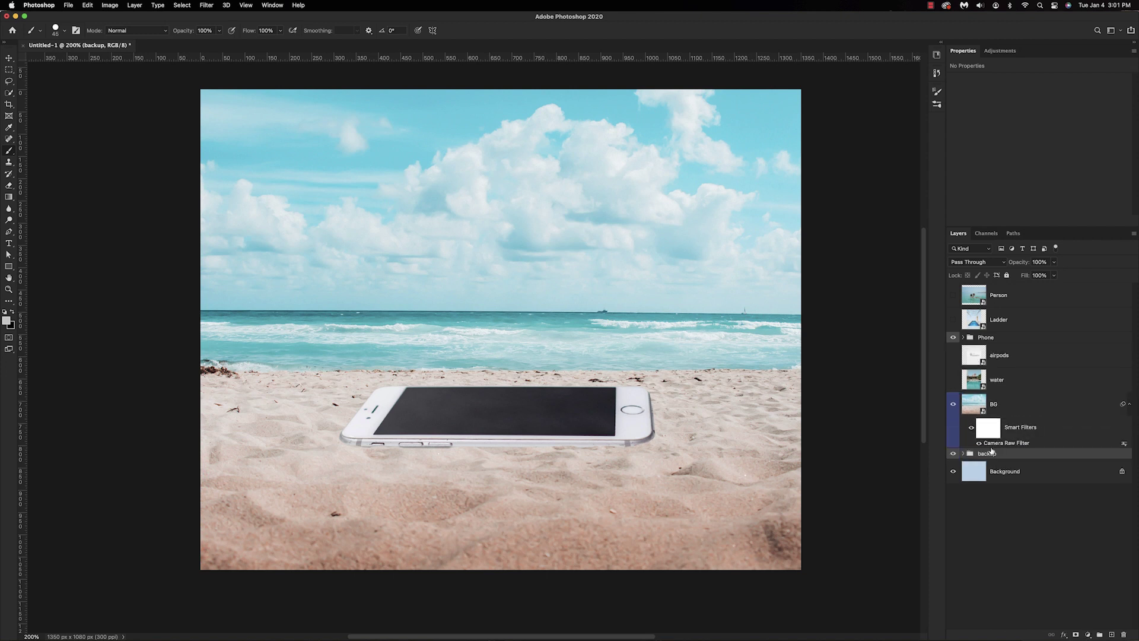
{"action": "left_click", "coordinate": [1122, 472]}
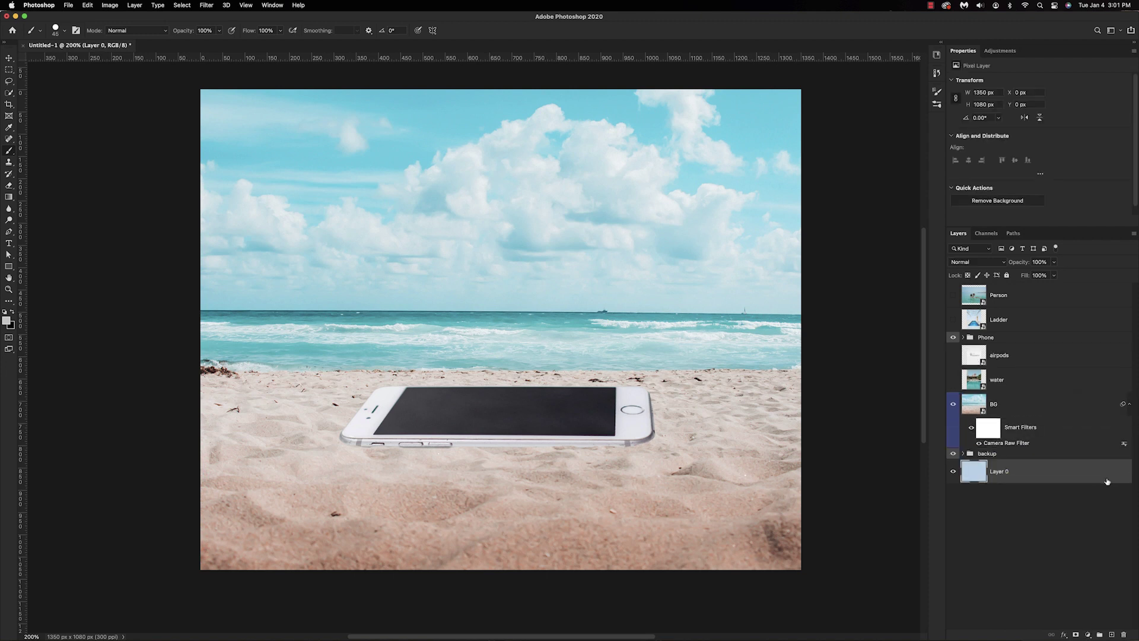
{"action": "key", "text": "Delete"}
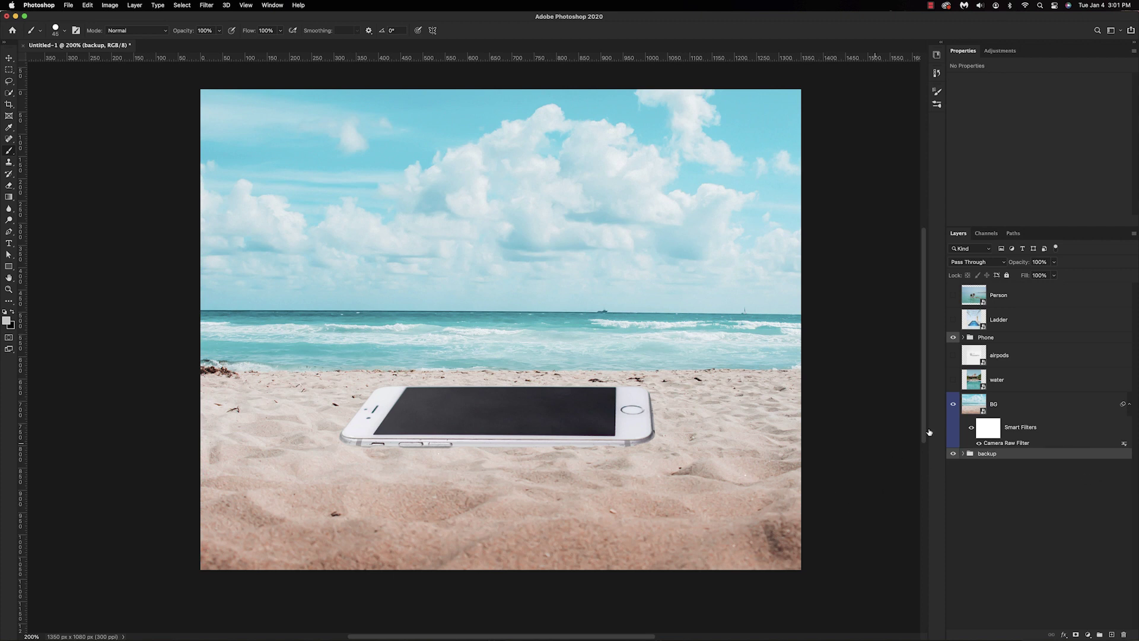
- Show the airpods layer and trace a Pen path along the front stem's underside and around the front earbud's head
{"action": "left_click", "coordinate": [953, 354]}
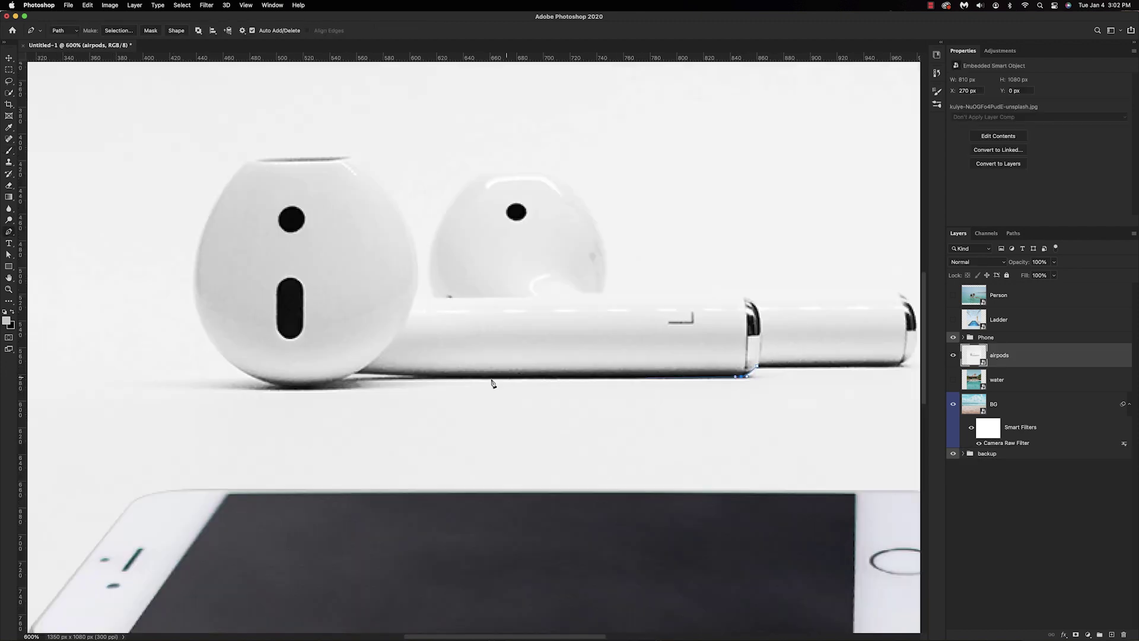
{"action": "left_click", "coordinate": [442, 375]}
{"action": "left_click", "coordinate": [355, 372]}
{"action": "scroll", "coordinate": [356, 374], "scroll_direction": "left", "scroll_amount": 4}
{"action": "left_click_drag", "start_coordinate": [410, 386], "coordinate": [380, 387]}
{"action": "left_click_drag", "start_coordinate": [313, 273], "coordinate": [321, 187]}
{"action": "left_click_drag", "start_coordinate": [376, 159], "coordinate": [383, 154]}
{"action": "left_click", "coordinate": [376, 158], "text": "alt"}
{"action": "left_click", "coordinate": [464, 157]}
{"action": "left_click_drag", "start_coordinate": [532, 297], "coordinate": [506, 367]}
{"action": "left_click", "coordinate": [532, 297], "text": "alt"}
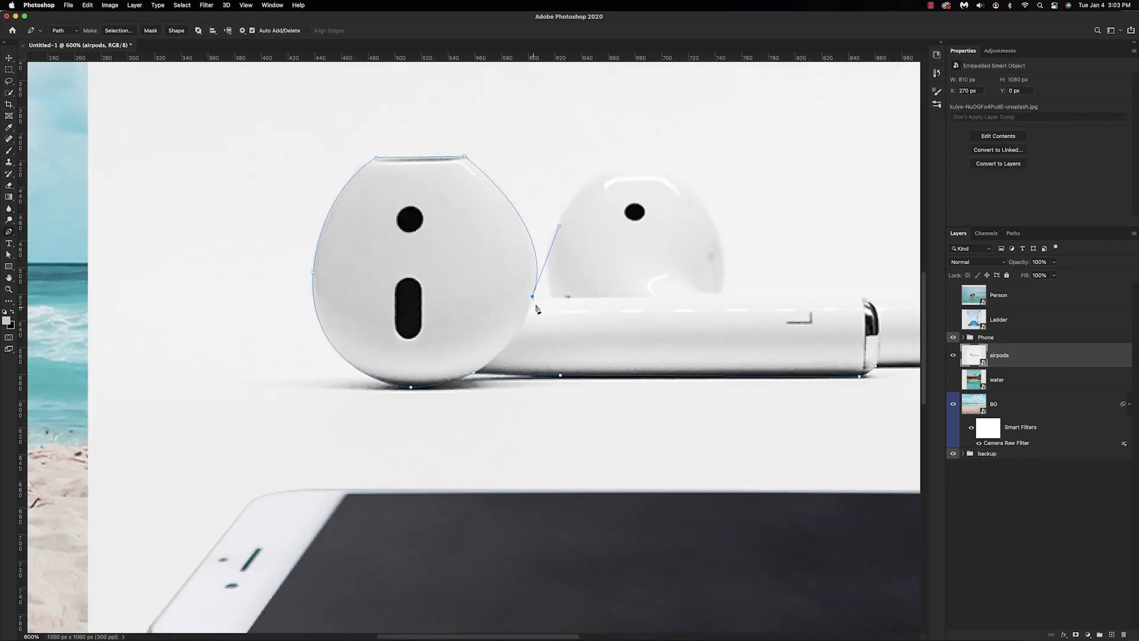
- Continue the Pen path around the rear earbud's head down to the top of the stem
{"action": "scroll", "coordinate": [535, 303], "scroll_direction": "up", "scroll_amount": 2}
{"action": "left_click", "coordinate": [547, 347]}
{"action": "left_click_drag", "start_coordinate": [553, 268], "coordinate": [579, 222]}
{"action": "left_click", "coordinate": [602, 221]}
{"action": "left_click", "coordinate": [662, 222]}
{"action": "left_click_drag", "start_coordinate": [713, 342], "coordinate": [692, 421]}
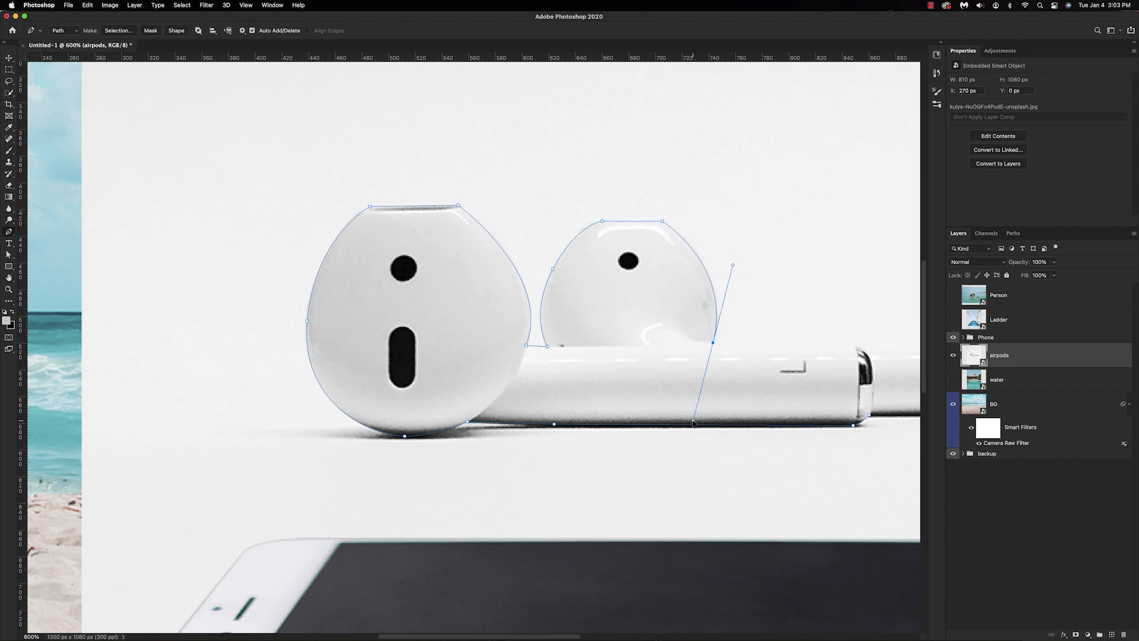
{"action": "left_click", "coordinate": [713, 343], "text": "alt"}
- Continue the path along the top of the stems, around the rear stem's tip, and close it at the starting point
{"action": "scroll", "coordinate": [713, 344], "scroll_direction": "right", "scroll_amount": 5}
{"action": "left_click", "coordinate": [563, 351]}
{"action": "left_click", "coordinate": [704, 351]}
{"action": "left_click", "coordinate": [712, 354]}
{"action": "scroll", "coordinate": [714, 356], "scroll_direction": "right", "scroll_amount": 3}
{"action": "left_click", "coordinate": [766, 344]}
{"action": "key", "text": "super+z"}
{"action": "left_click", "coordinate": [766, 348]}
{"action": "left_click_drag", "start_coordinate": [788, 387], "coordinate": [786, 416]}
{"action": "left_click", "coordinate": [765, 421]}
{"action": "left_click", "coordinate": [627, 422]}
- Make a selection from the earbuds path and apply it as a layer mask on the airpods layer
{"action": "right_click", "coordinate": [654, 414]}
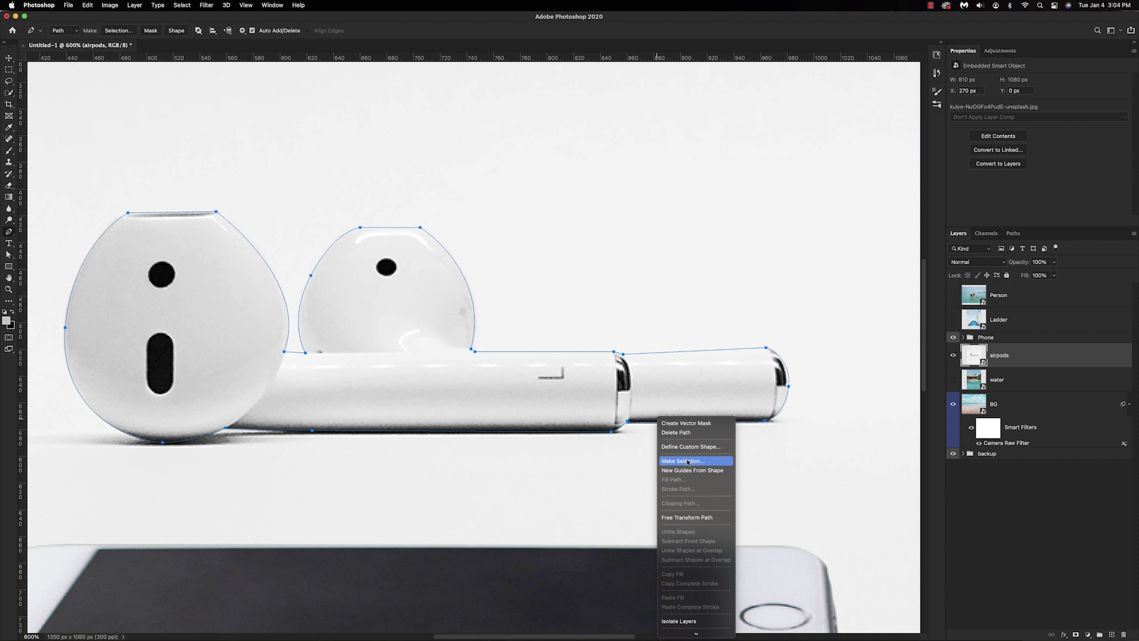
{"action": "left_click", "coordinate": [688, 460]}
{"action": "left_click", "coordinate": [618, 284]}
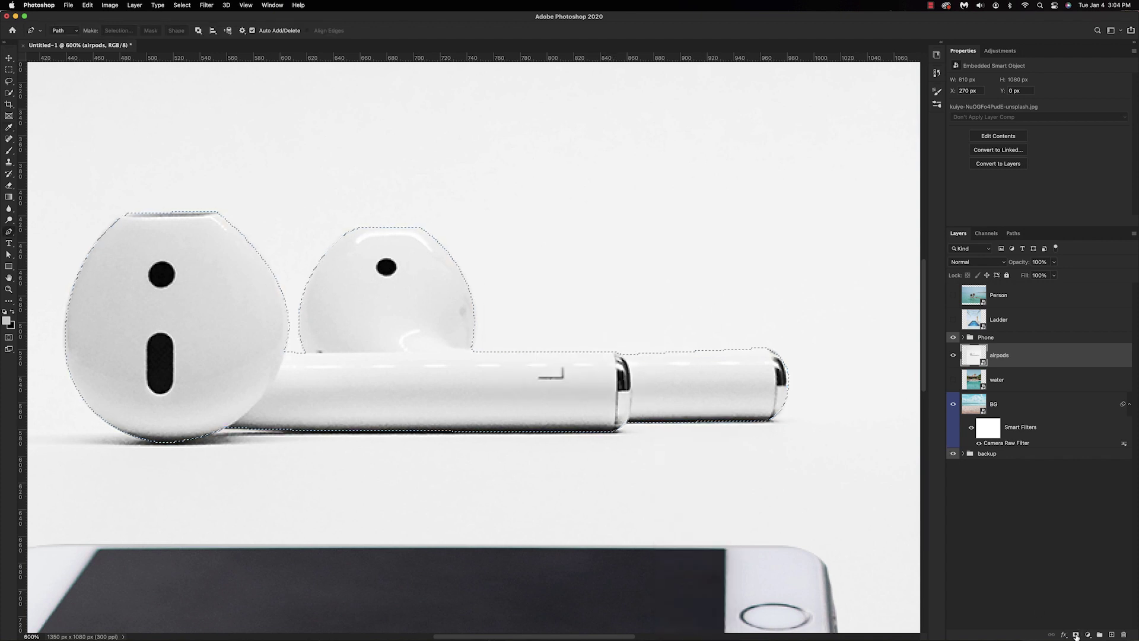
{"action": "key", "text": "super+shift+m"}
{"action": "scroll", "coordinate": [783, 483], "scroll_direction": "down", "scroll_amount": 6}
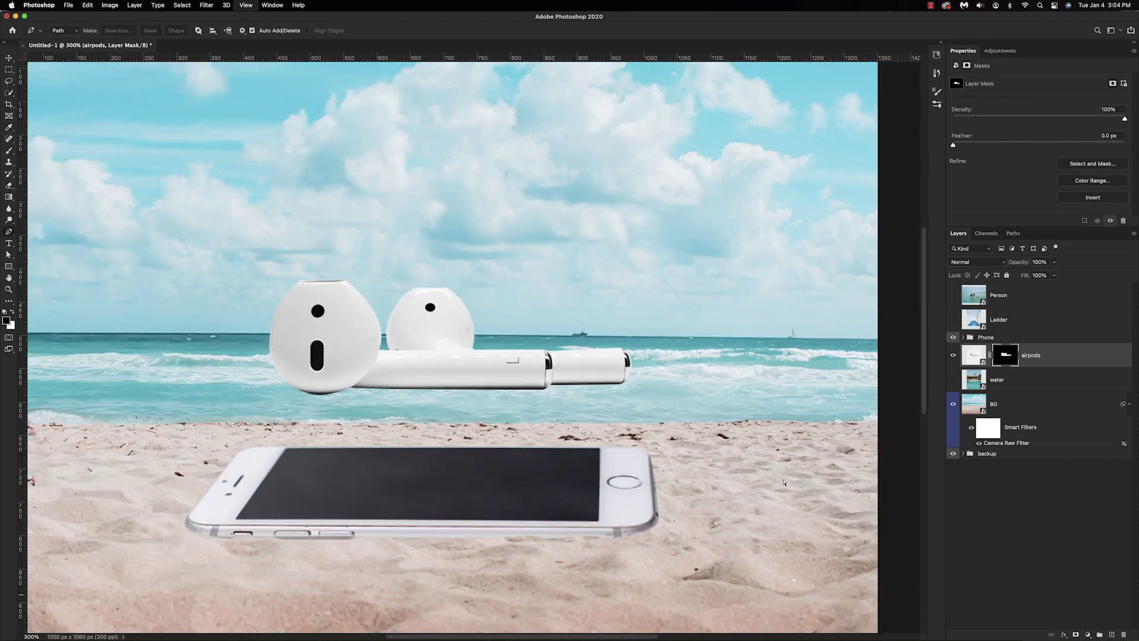
- Scale the airpods layer to about 77% and place the earbuds on the sand in front of the phone's left end
{"action": "left_click", "coordinate": [973, 355]}
{"action": "key", "text": "super+t"}
{"action": "left_click_drag", "start_coordinate": [621, 117], "coordinate": [315, 431]}
{"action": "scroll", "coordinate": [532, 355], "scroll_direction": "down", "scroll_amount": 3}
{"action": "scroll", "coordinate": [532, 355], "scroll_direction": "left", "scroll_amount": 3}
{"action": "key", "text": "super+z"}
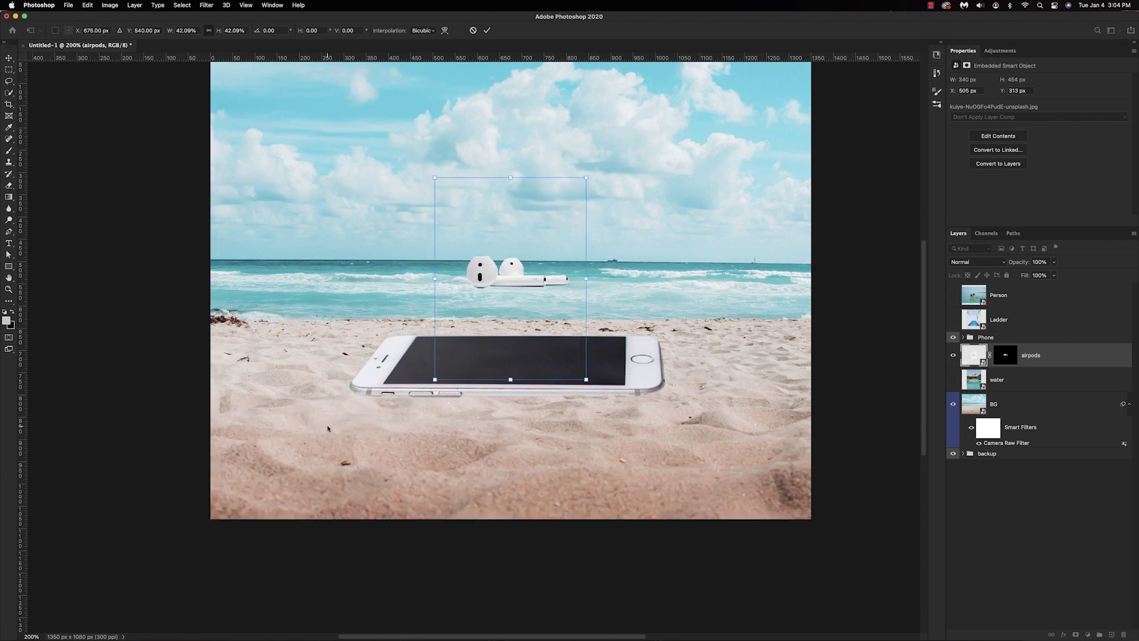
{"action": "key", "text": "super+z"}
{"action": "left_click_drag", "start_coordinate": [500, 277], "coordinate": [316, 438]}
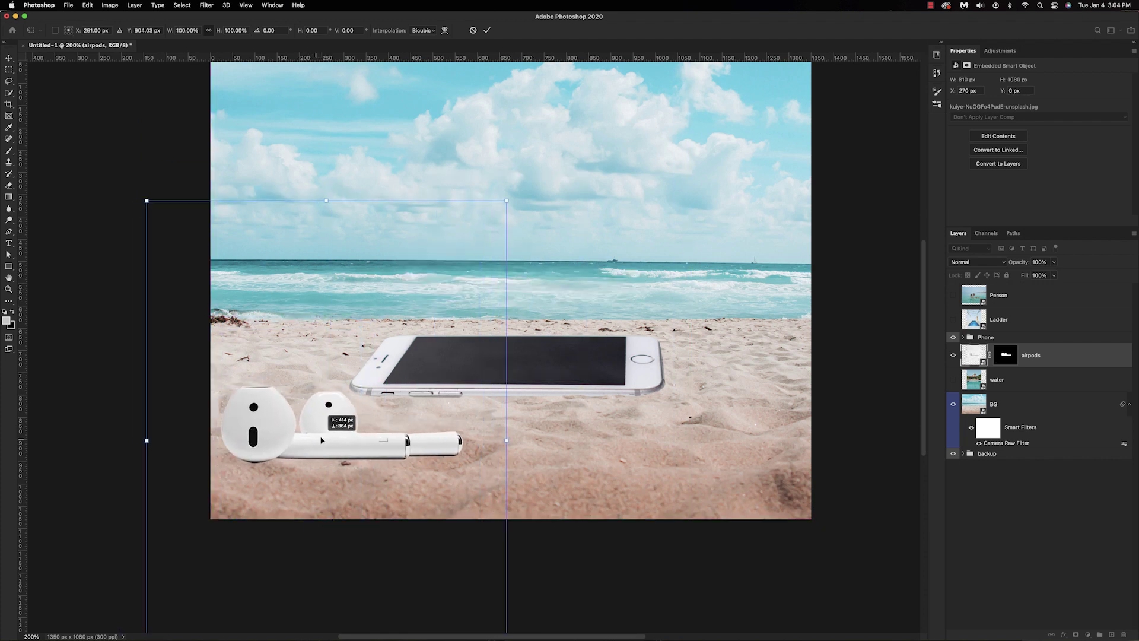
{"action": "left_click_drag", "start_coordinate": [506, 440], "coordinate": [466, 440]}
{"action": "mouse_move", "coordinate": [321, 441]}
{"action": "left_mouse_down"}
{"action": "mouse_move", "coordinate": [313, 420]}
{"action": "mouse_move", "coordinate": [329, 433]}
{"action": "mouse_move", "coordinate": [315, 421]}
{"action": "left_mouse_up"}
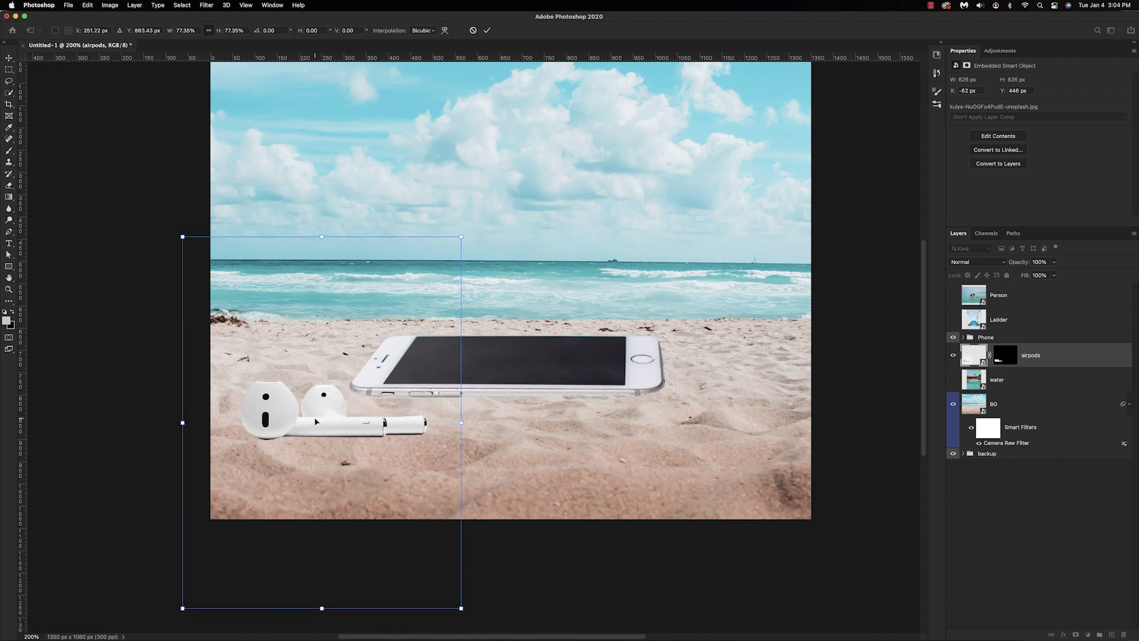
{"action": "key", "text": "Return"}
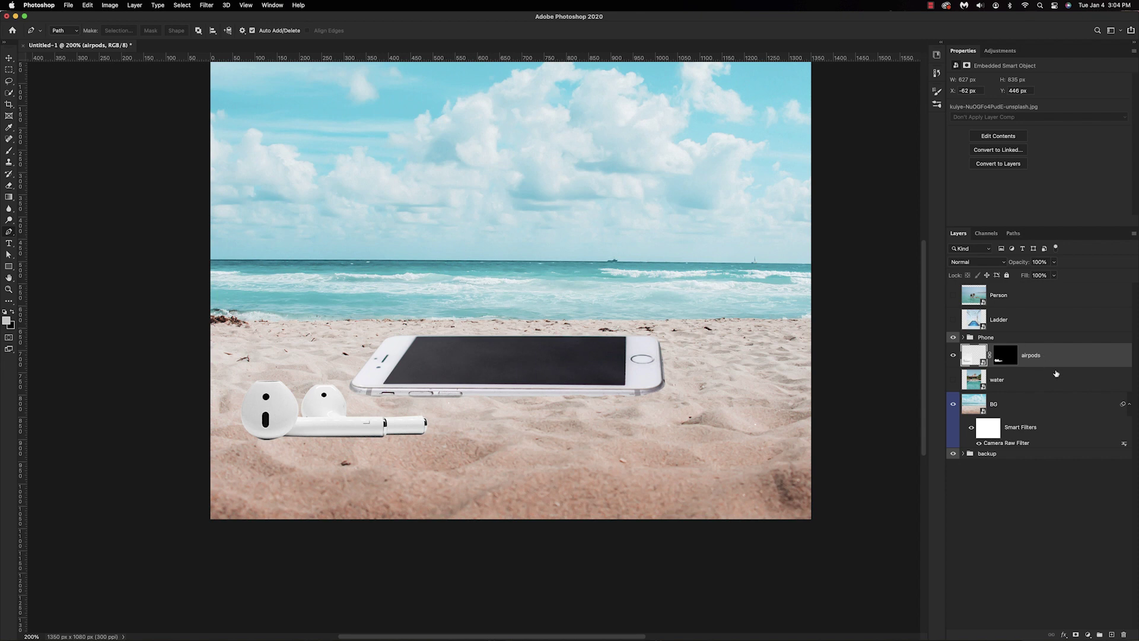
- Group the airpods layer and convert the masked layer inside the group to a smart object
{"action": "key", "text": "super+g"}
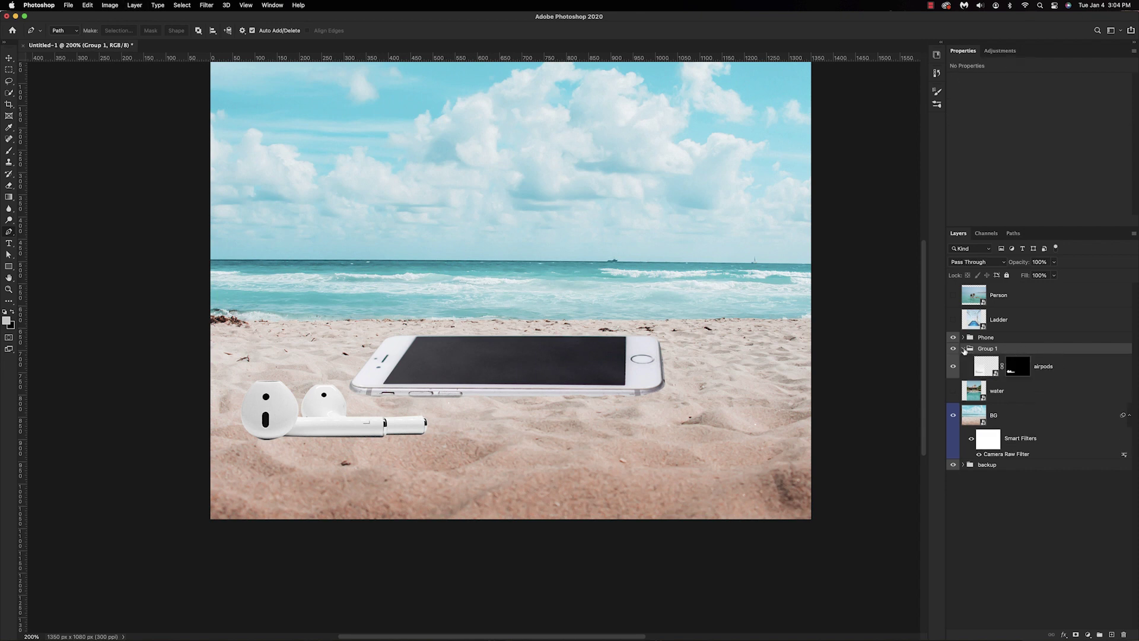
{"action": "left_click", "coordinate": [1055, 369]}
{"action": "right_click", "coordinate": [1054, 368]}
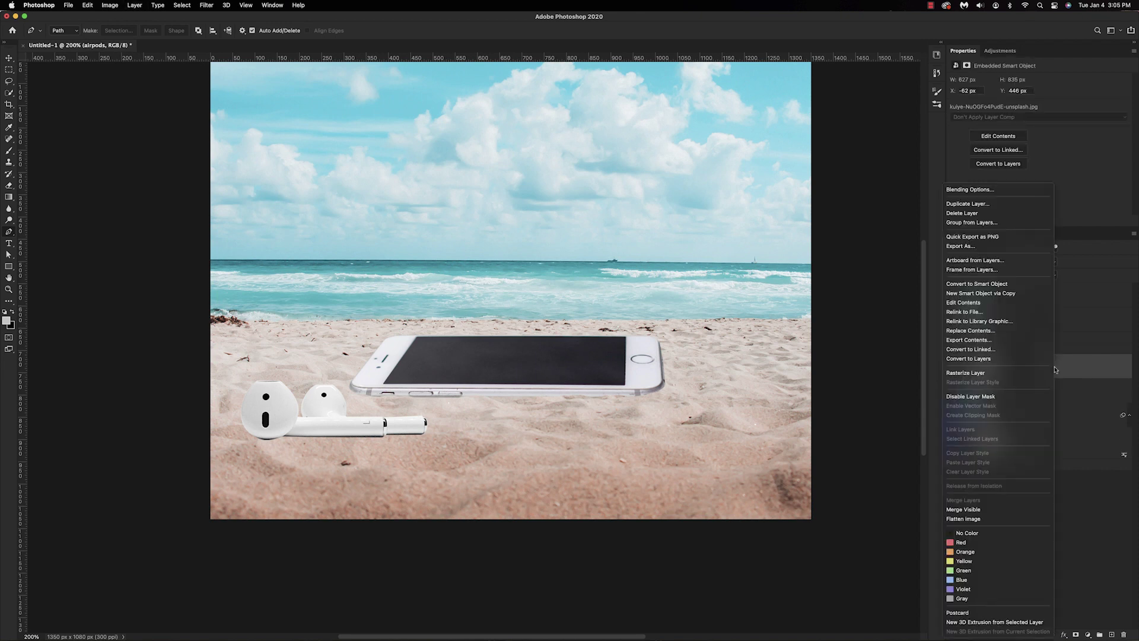
{"action": "left_click", "coordinate": [1026, 285]}
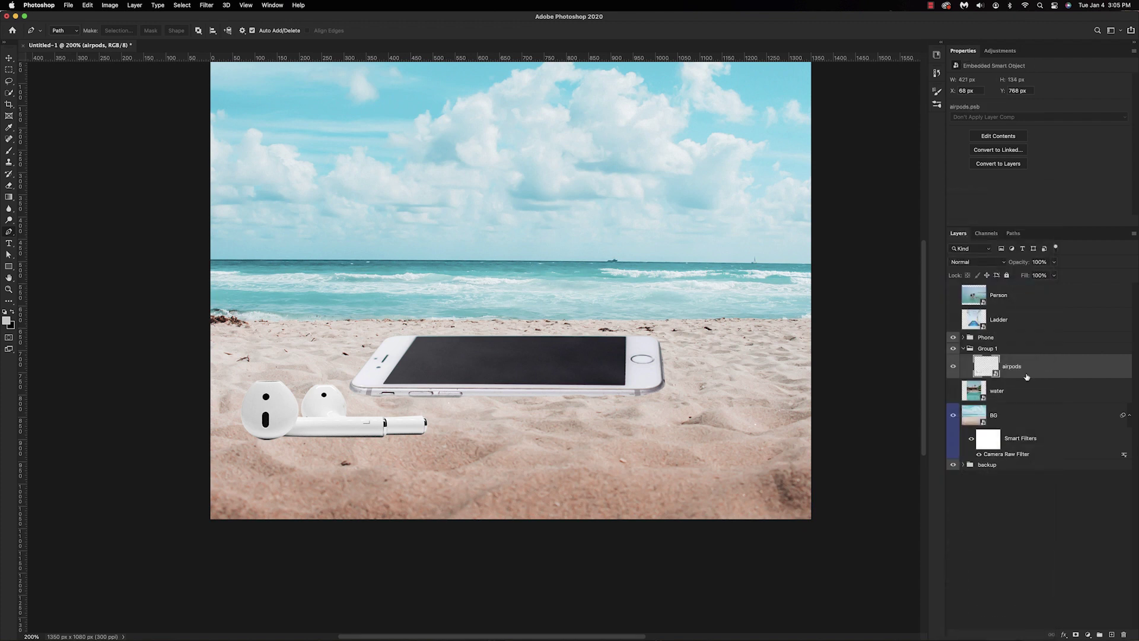
- Add a layer mask to the airpods smart object and mask out the lower edge of the front earbud's stem with the Brush
{"action": "left_click", "coordinate": [1075, 634]}
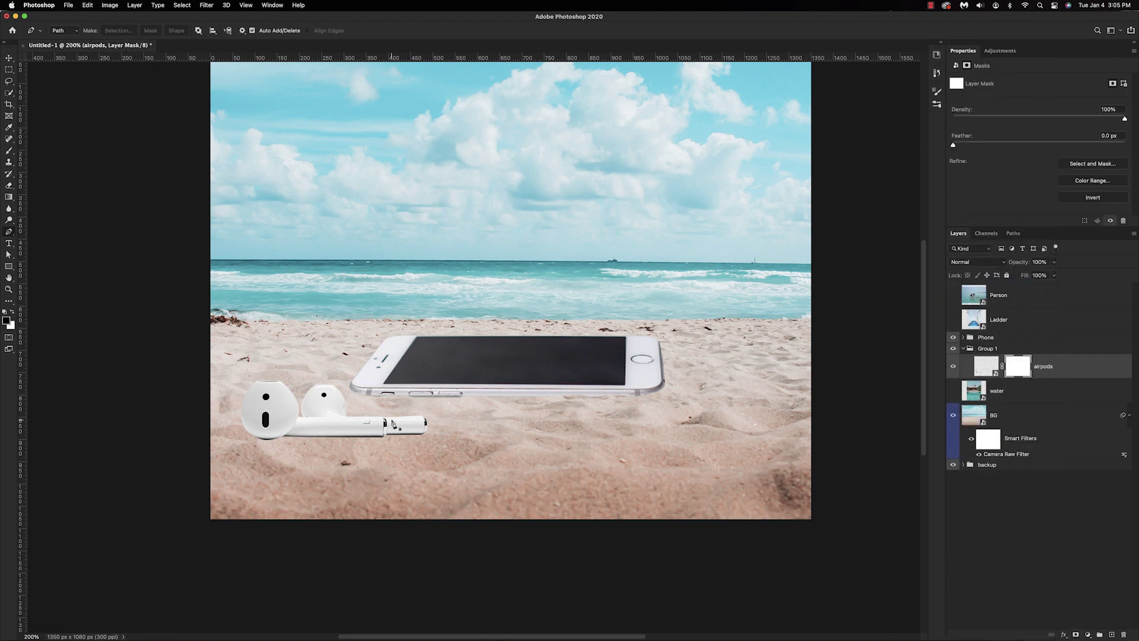
{"action": "key", "text": "b"}
{"action": "scroll", "coordinate": [359, 457], "scroll_direction": "left", "scroll_amount": 3}
{"action": "left_click_drag", "start_coordinate": [362, 448], "coordinate": [457, 445]}
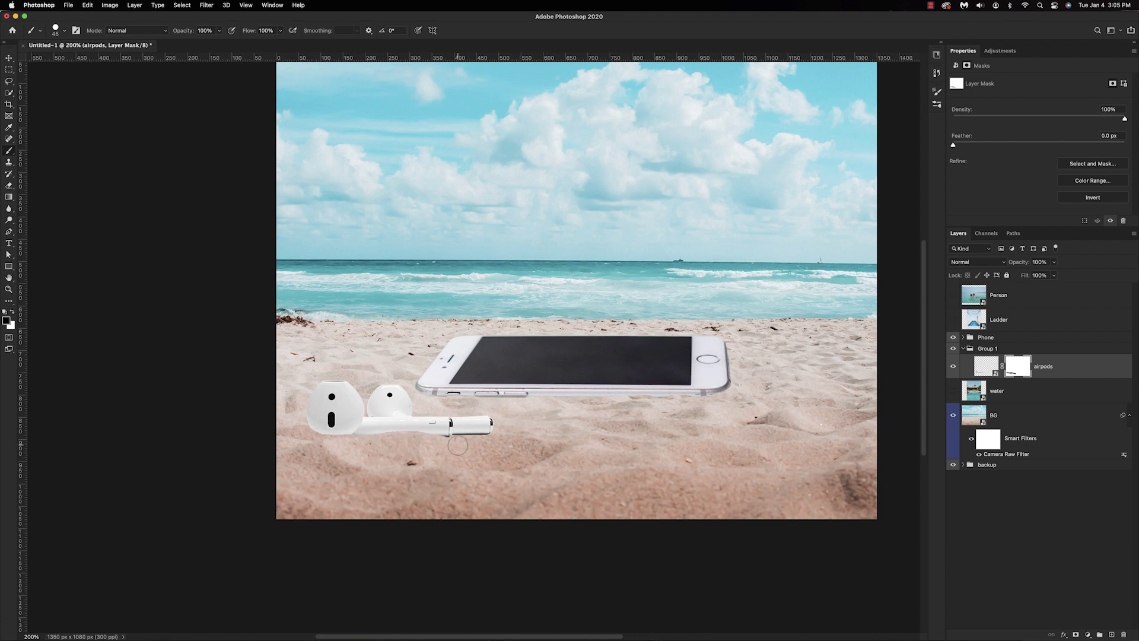
- Reduce the brush to 20 px and mask the earbuds' underside so they appear sunk into the sand
{"action": "key", "text": "bracketleft"}
{"action": "key", "text": "bracketleft"}
{"action": "key", "text": "bracketleft"}
{"action": "key", "text": "bracketleft"}
{"action": "key", "text": "bracketleft"}
{"action": "key", "text": "super+equal"}
{"action": "left_click_drag", "start_coordinate": [453, 481], "coordinate": [394, 480]}
{"action": "scroll", "coordinate": [362, 505], "scroll_direction": "left", "scroll_amount": 3}
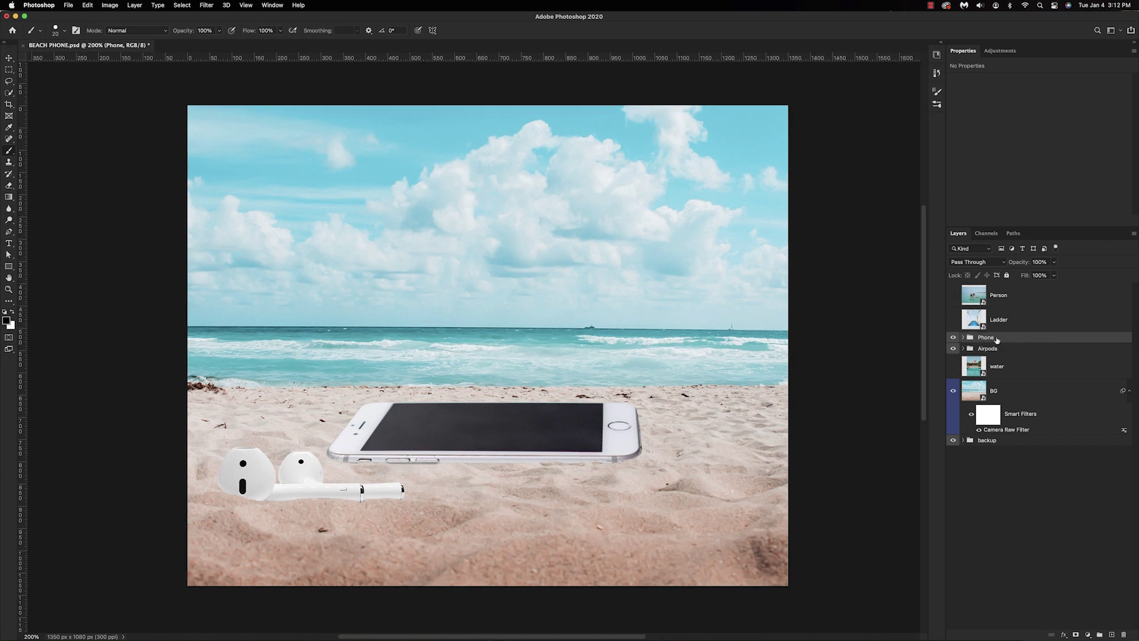
- Duplicate the Phone group, hide the original, and convert the copy to a smart object
{"action": "key", "text": "super+j"}
{"action": "key", "text": "super+plus"}
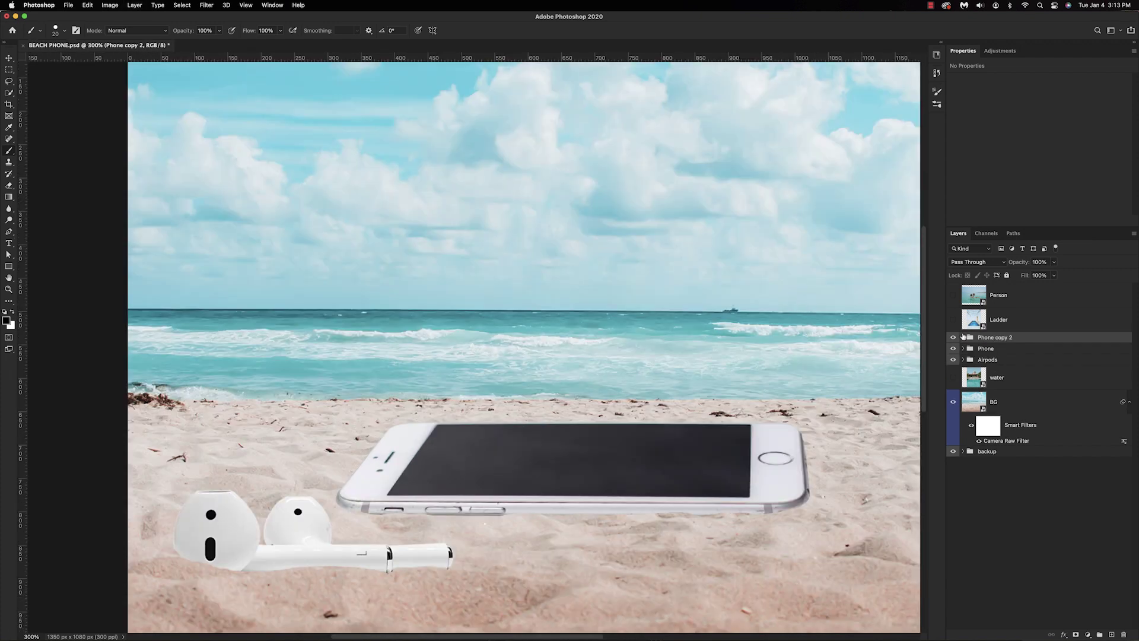
{"action": "left_click", "coordinate": [953, 349]}
{"action": "right_click", "coordinate": [1036, 342]}
{"action": "left_click", "coordinate": [1045, 350]}
- Warp the phone copy slightly at its upper-left corner and apply the transformation
{"action": "key", "text": "super+t"}
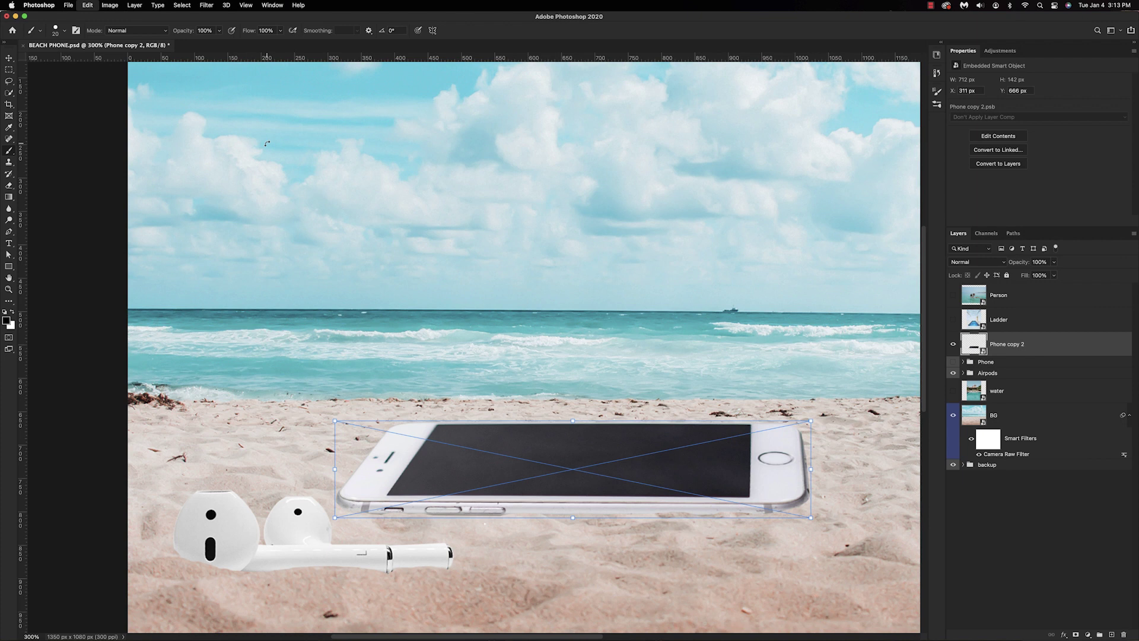
{"action": "right_click", "coordinate": [536, 446]}
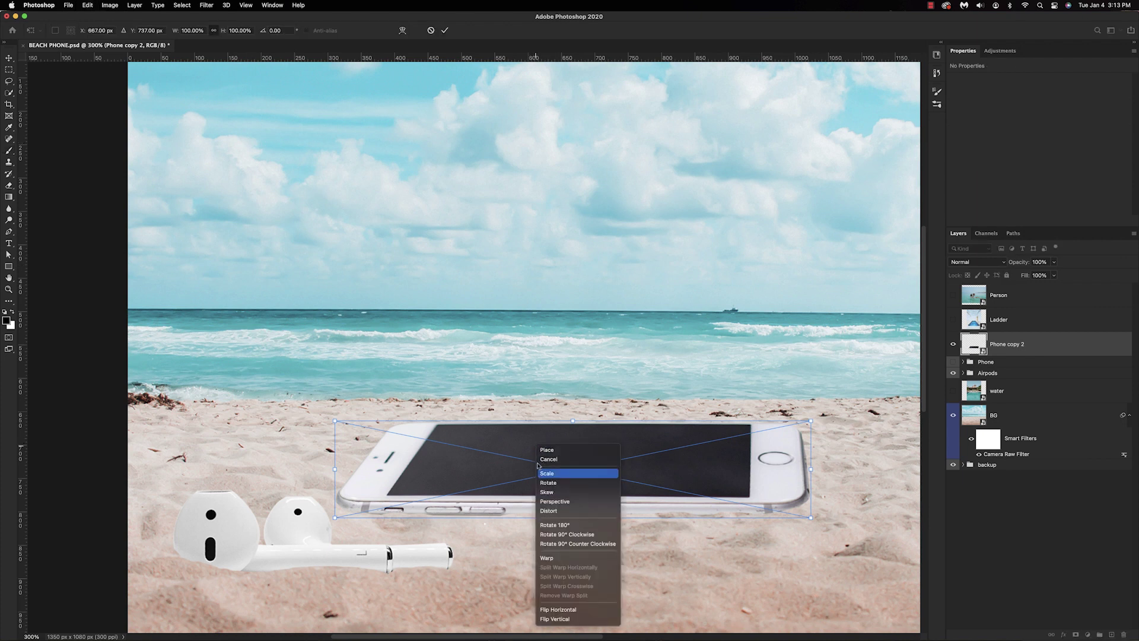
{"action": "left_click", "coordinate": [543, 558]}
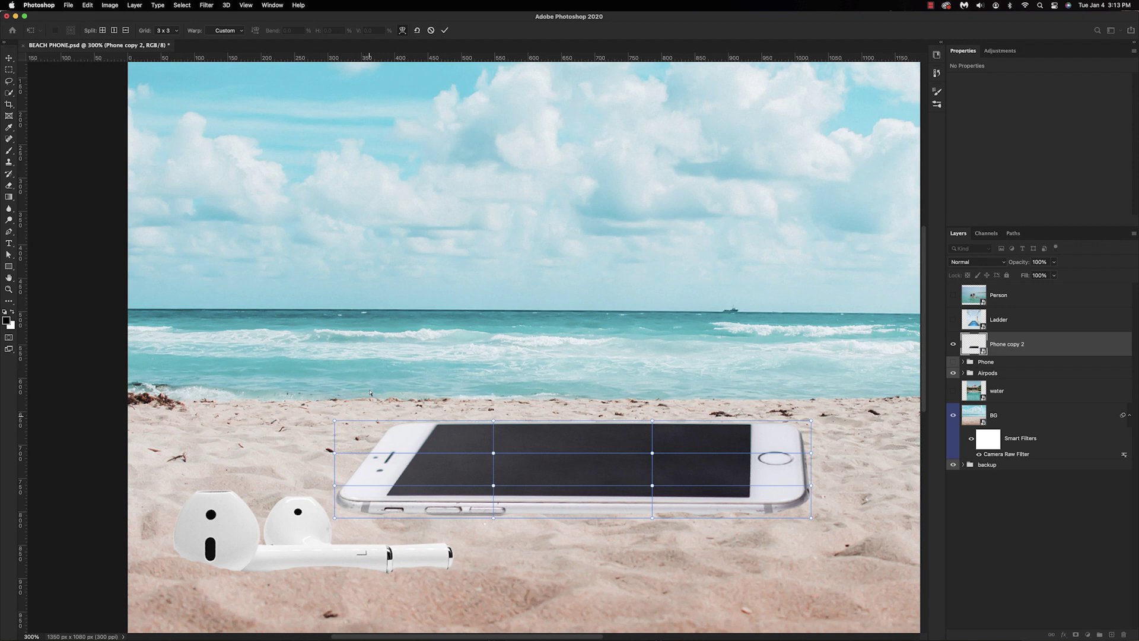
{"action": "left_click_drag", "start_coordinate": [337, 422], "coordinate": [337, 456]}
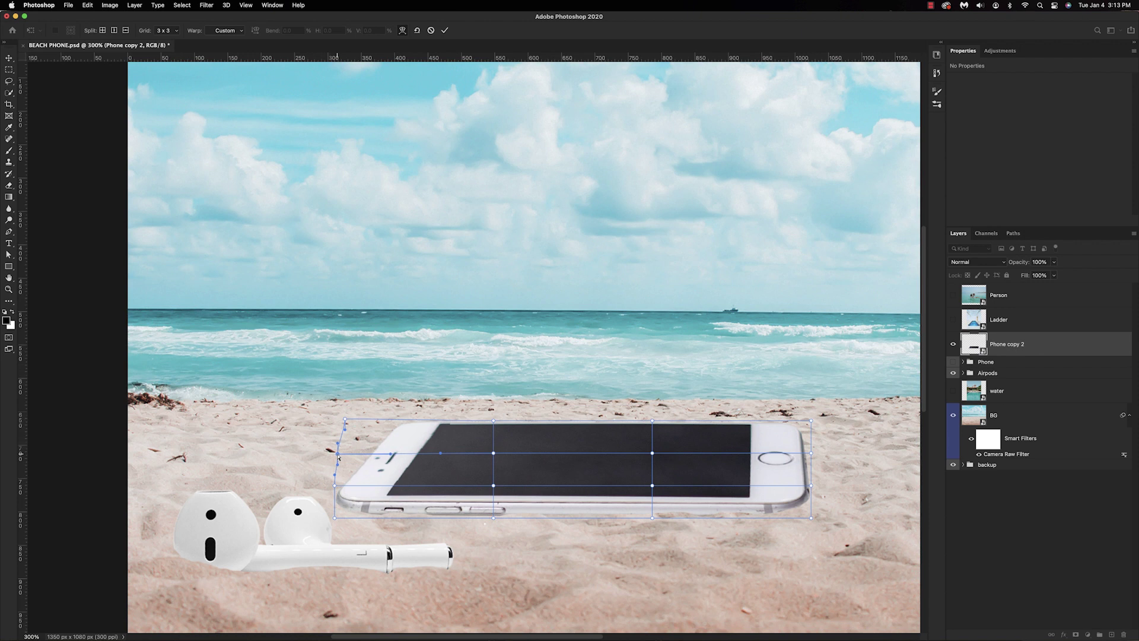
{"action": "key", "text": "Return"}
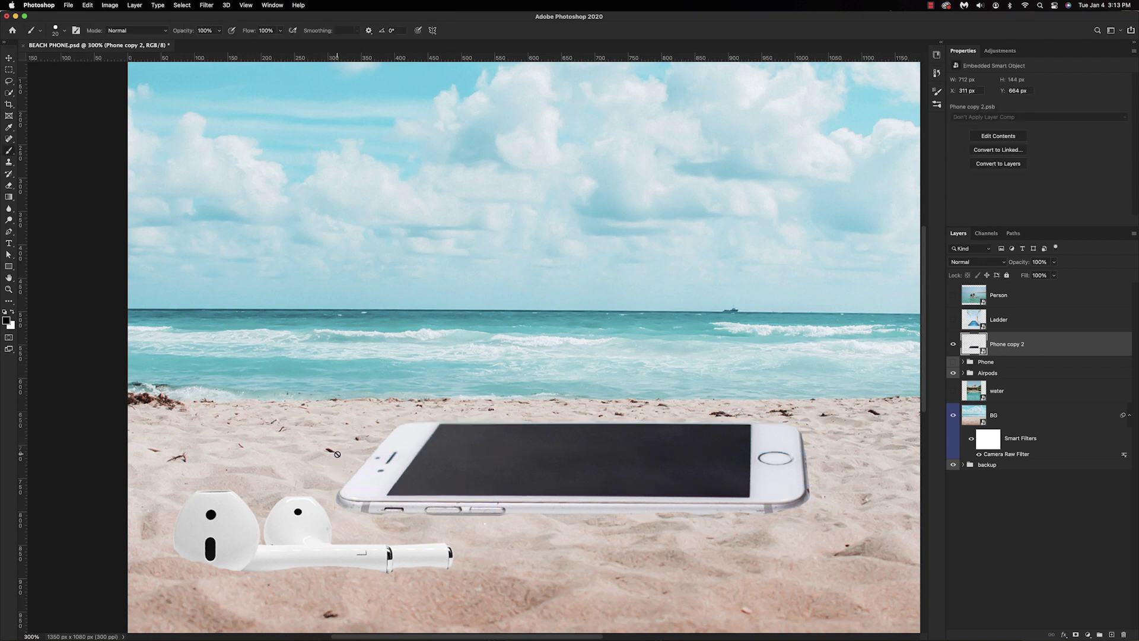
- Compare the warped phone copy with the original group, and squash the copy from its top edge to a height of about 127 px
{"action": "left_click", "coordinate": [953, 344]}
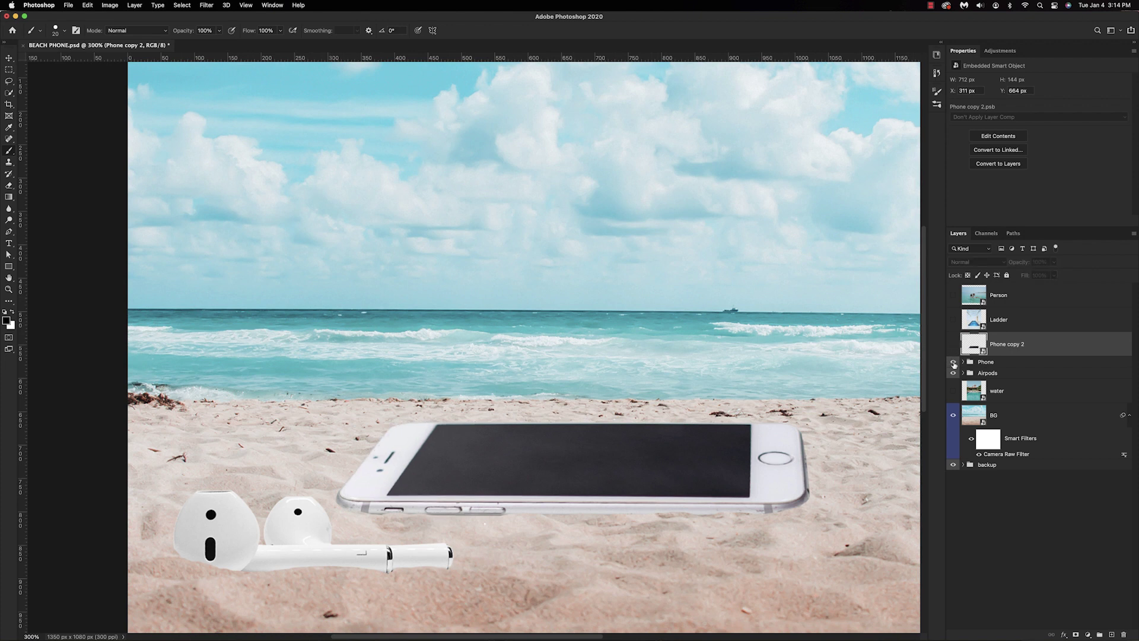
{"action": "left_click", "coordinate": [953, 361]}
{"action": "left_click", "coordinate": [953, 344]}
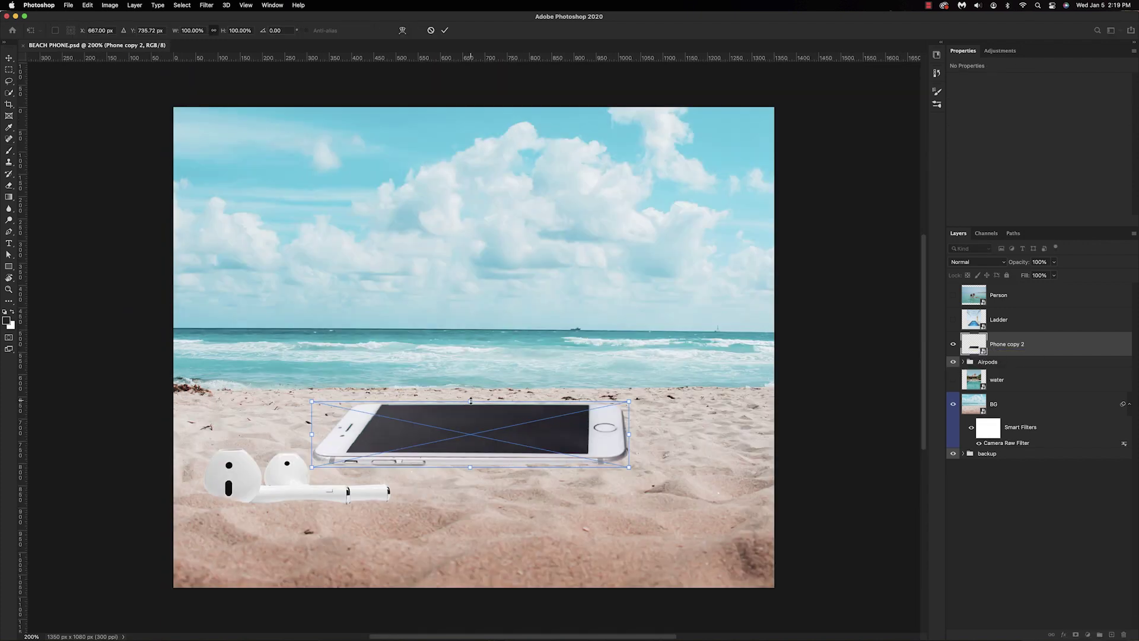
{"action": "left_click_drag", "start_coordinate": [470, 401], "coordinate": [472, 409]}
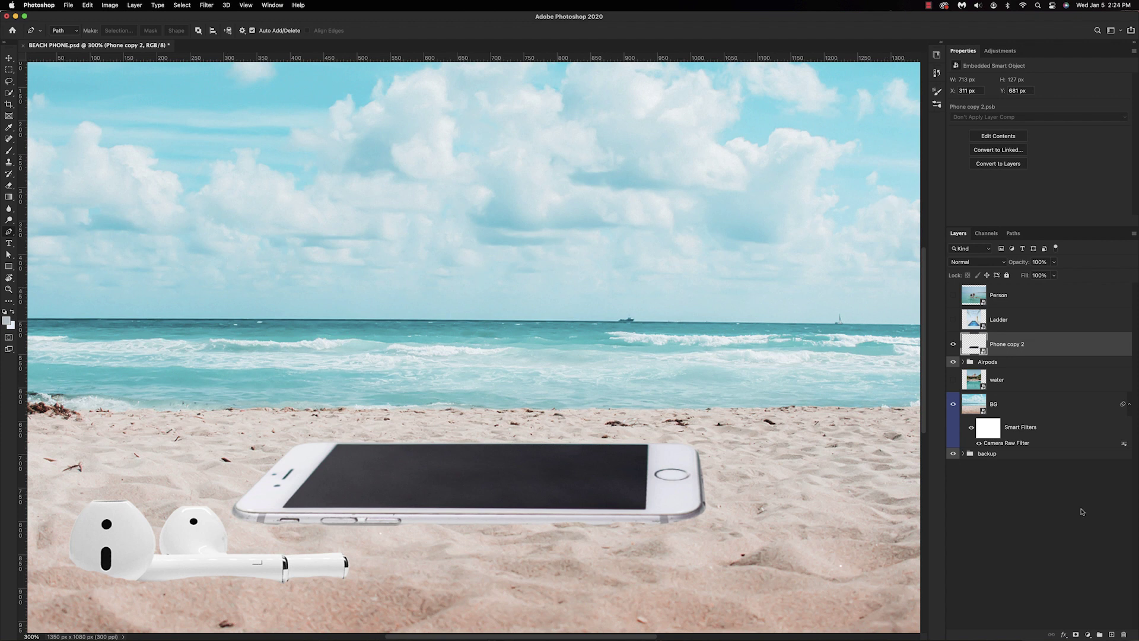
- Add a new layer above the phone and make a selection from a thin path strip along the screen's top edge, about 466 by 10 px
{"action": "left_click", "coordinate": [1112, 635]}
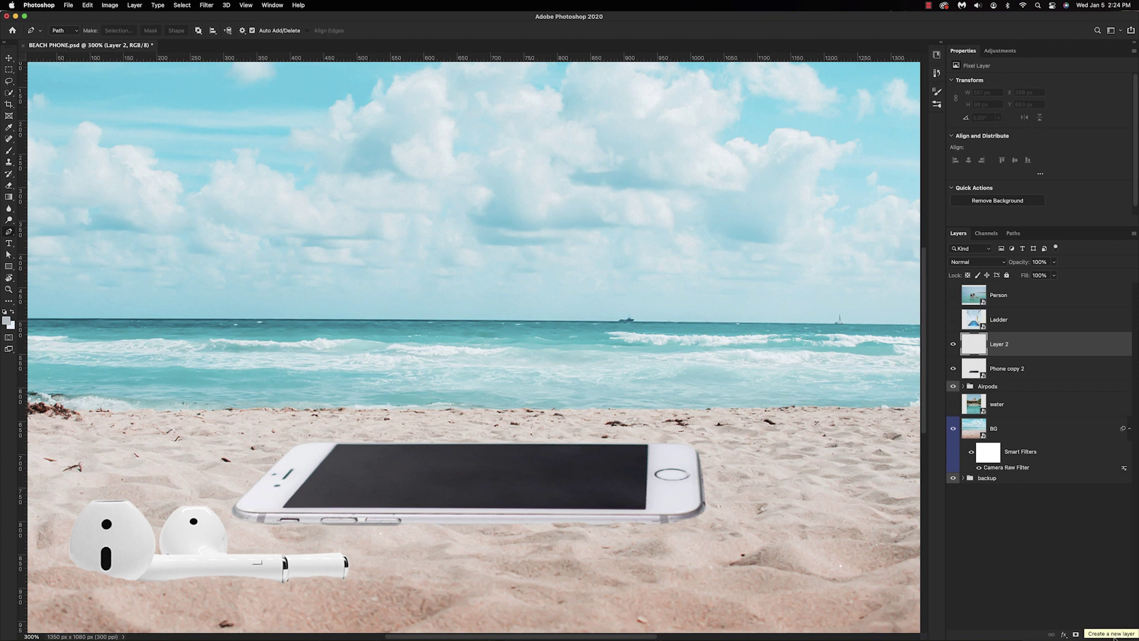
{"action": "scroll", "coordinate": [341, 573], "scroll_direction": "up", "scroll_amount": 2}
{"action": "left_click", "coordinate": [337, 359]}
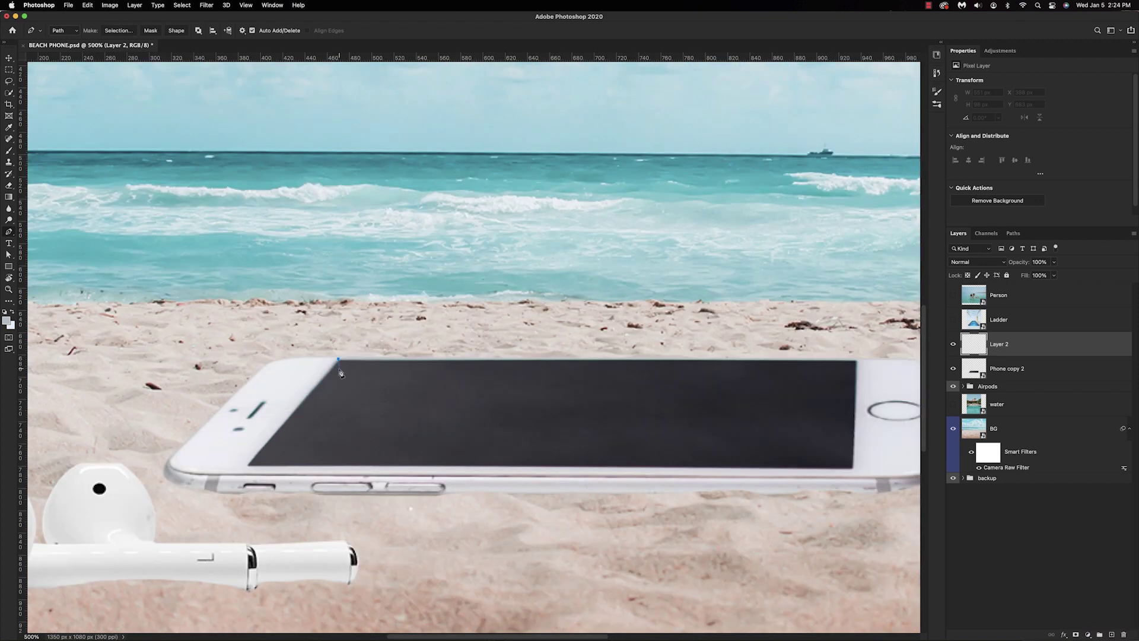
{"action": "scroll", "coordinate": [340, 374], "scroll_direction": "right", "scroll_amount": 2}
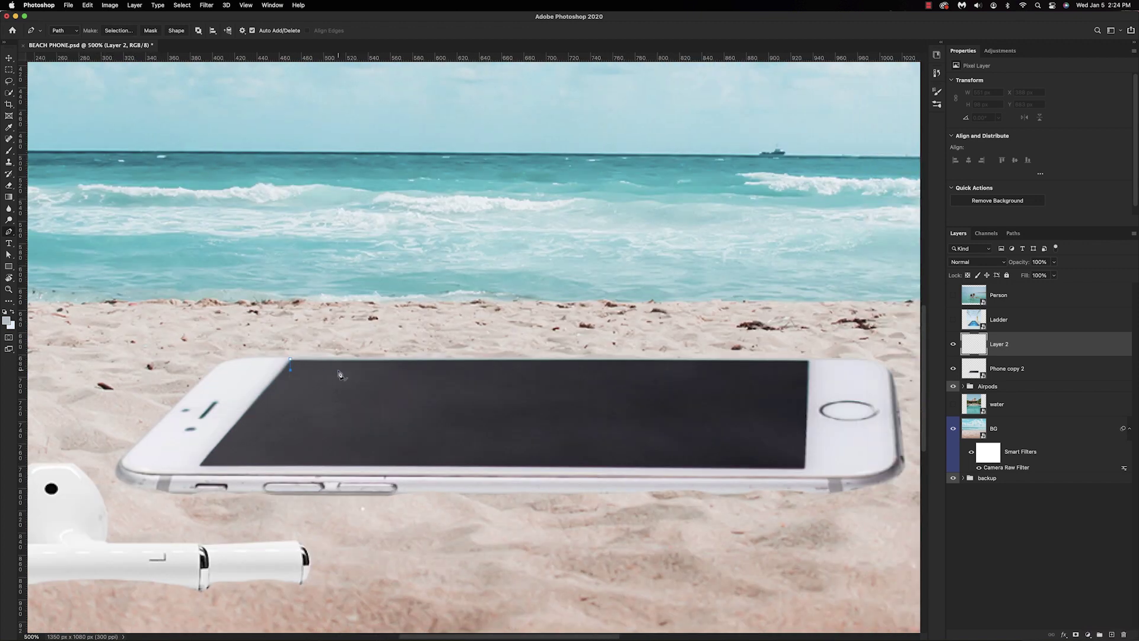
{"action": "left_click", "coordinate": [809, 360]}
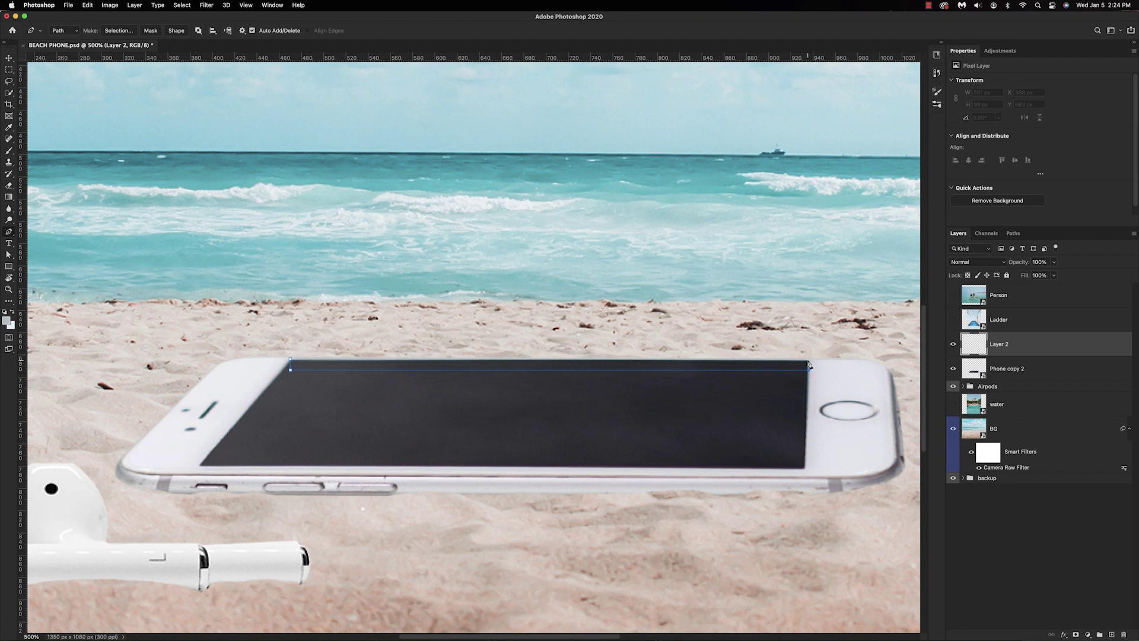
{"action": "right_click", "coordinate": [358, 369]}
{"action": "left_click", "coordinate": [380, 405]}
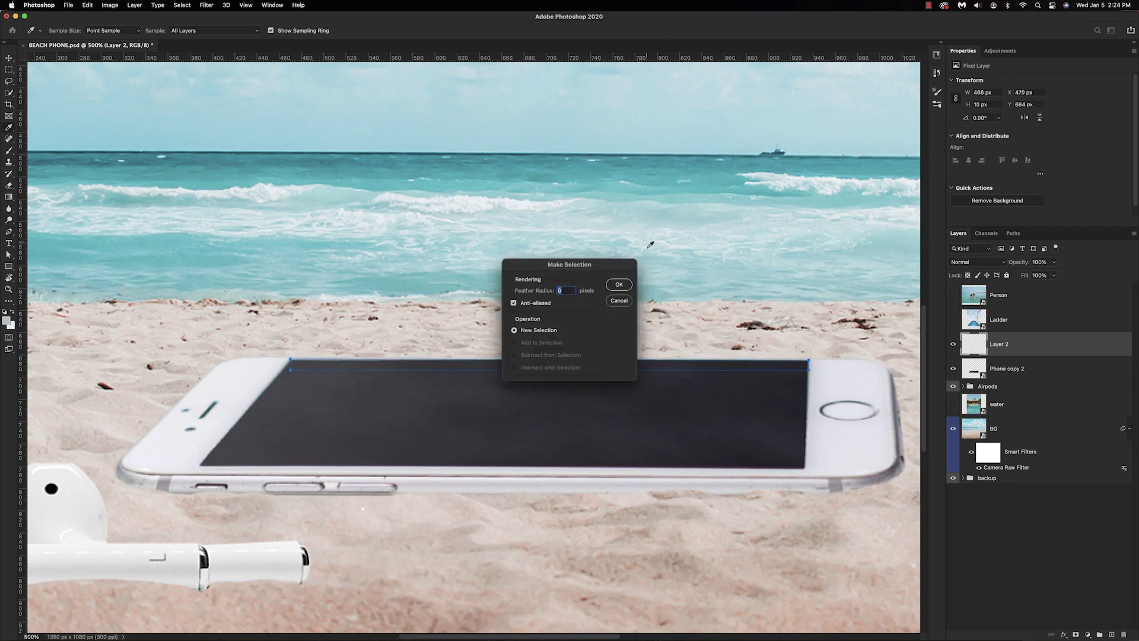
{"action": "left_click", "coordinate": [619, 284]}
- Fill the strip selection with a light blue-grey, deselect it, and ready the Brush for touching up the edge
{"action": "left_click", "coordinate": [7, 321]}
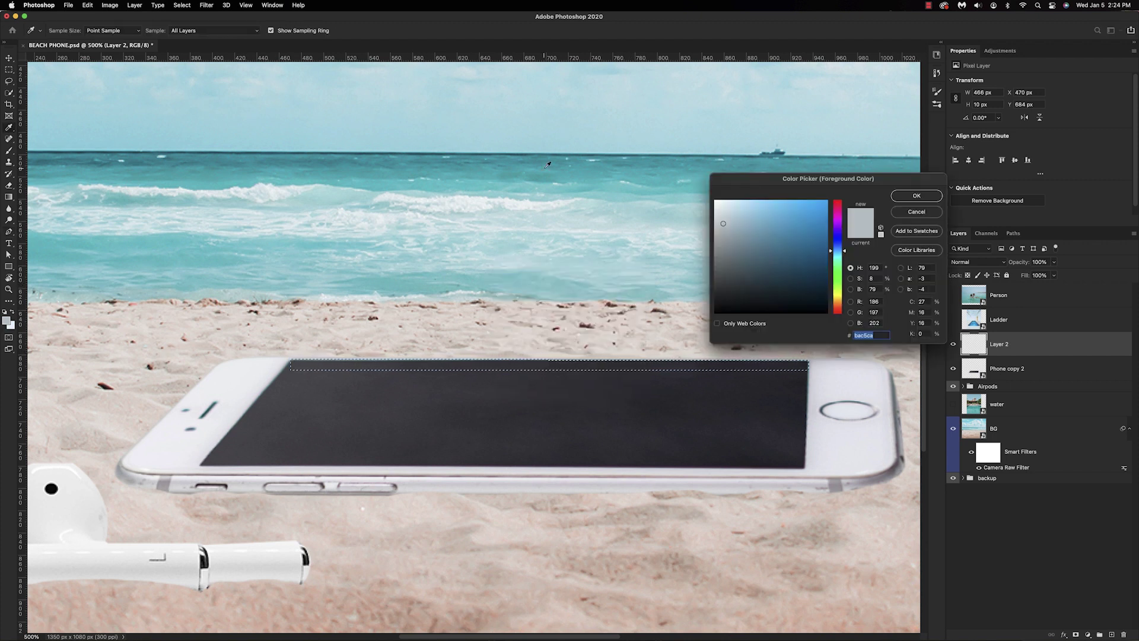
{"action": "left_click", "coordinate": [725, 224]}
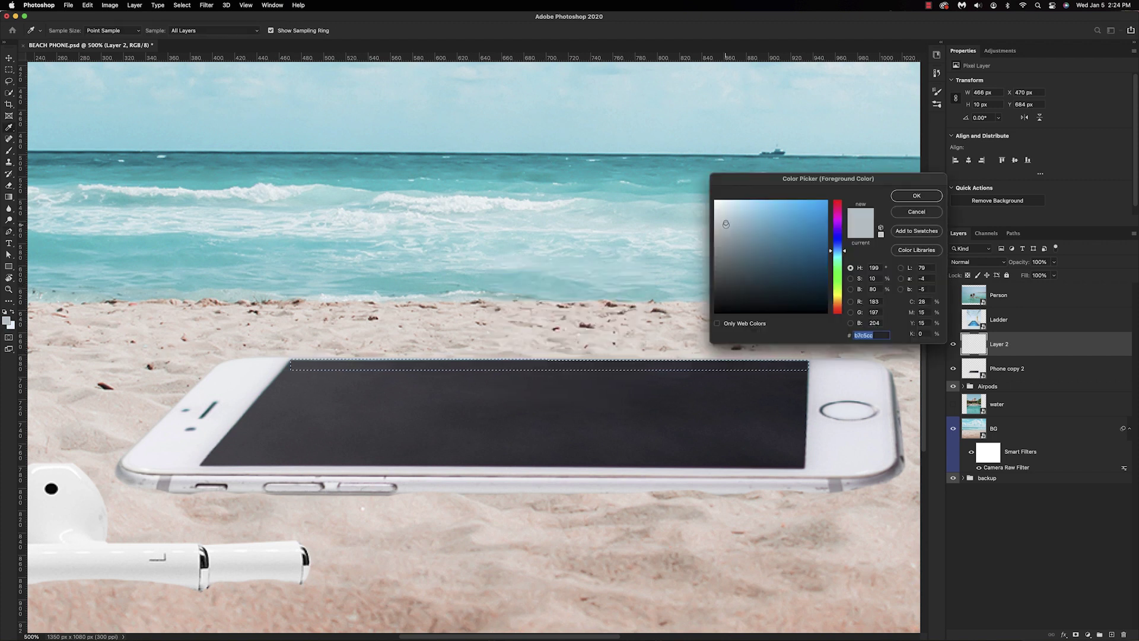
{"action": "left_click", "coordinate": [726, 226]}
{"action": "left_click", "coordinate": [723, 224]}
{"action": "left_click", "coordinate": [917, 195]}
{"action": "key", "text": "p"}
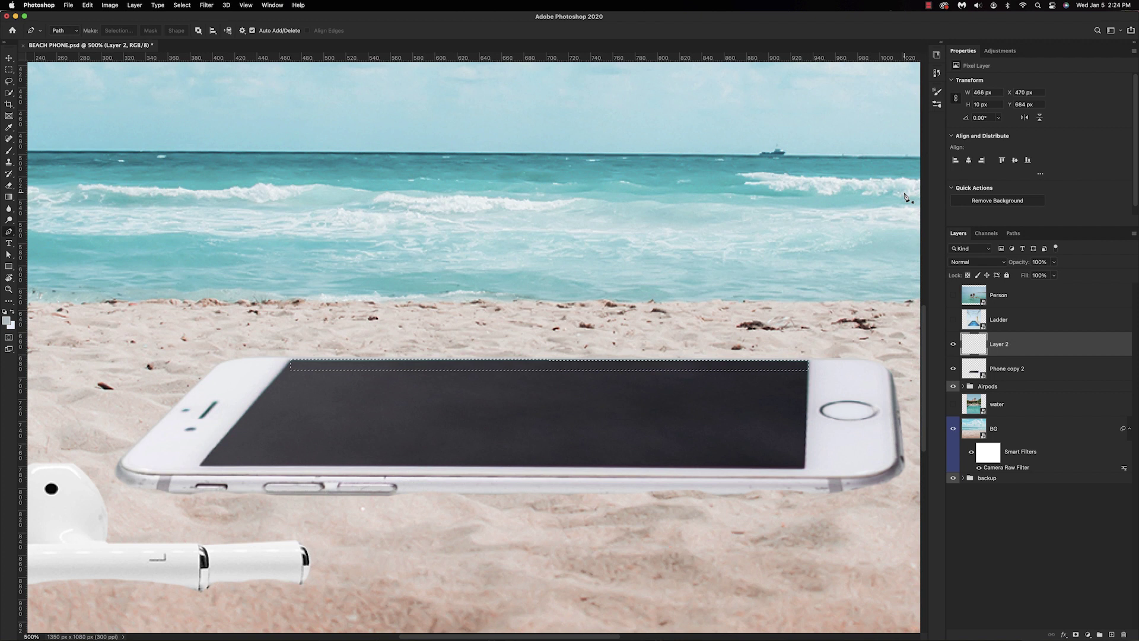
{"action": "key", "text": "alt+BackSpace"}
{"action": "key", "text": "super+d"}
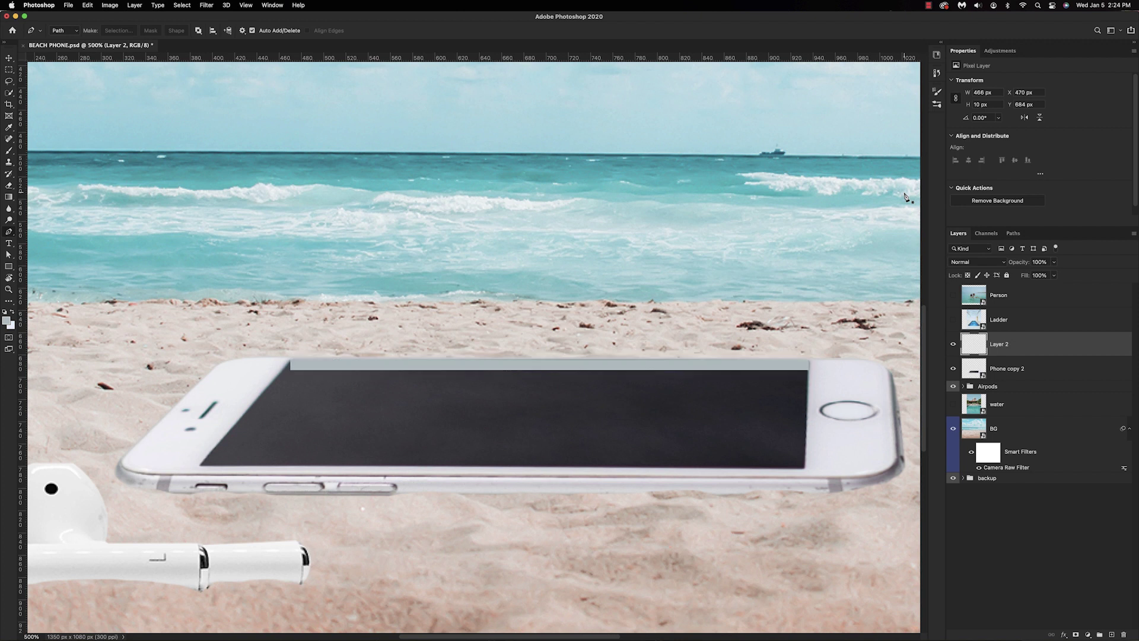
{"action": "key", "text": "b"}
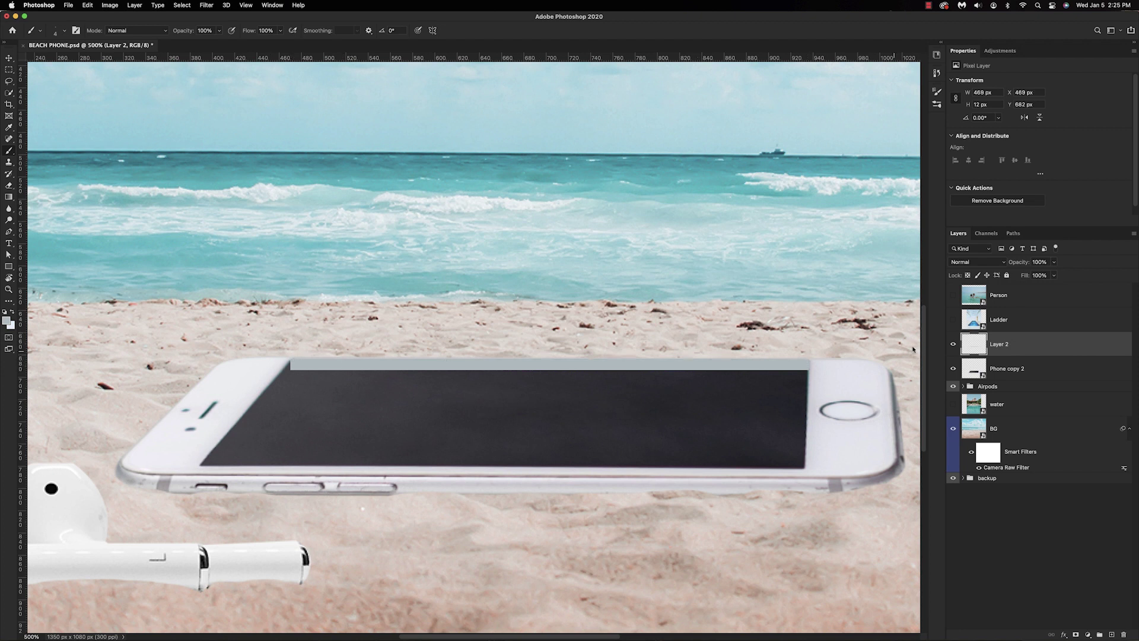
- Add a new layer beneath the top strip and outline a narrow sliver along the phone screen's slanted left edge with the Pen tool
{"action": "left_click", "coordinate": [1111, 634]}
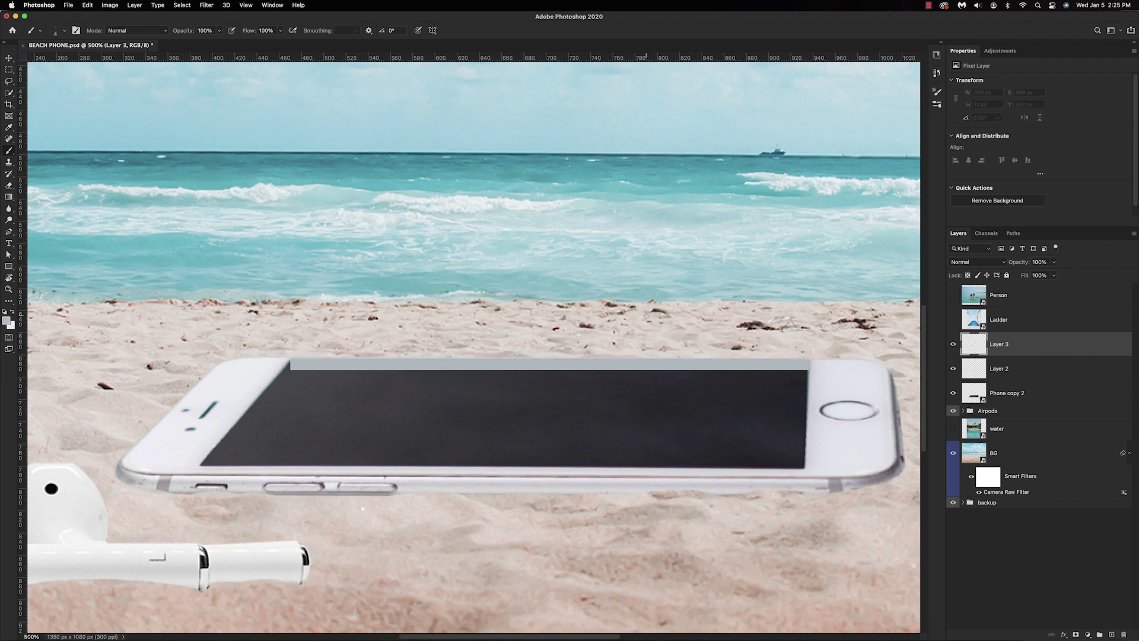
{"action": "left_click_drag", "start_coordinate": [1002, 343], "coordinate": [1002, 372]}
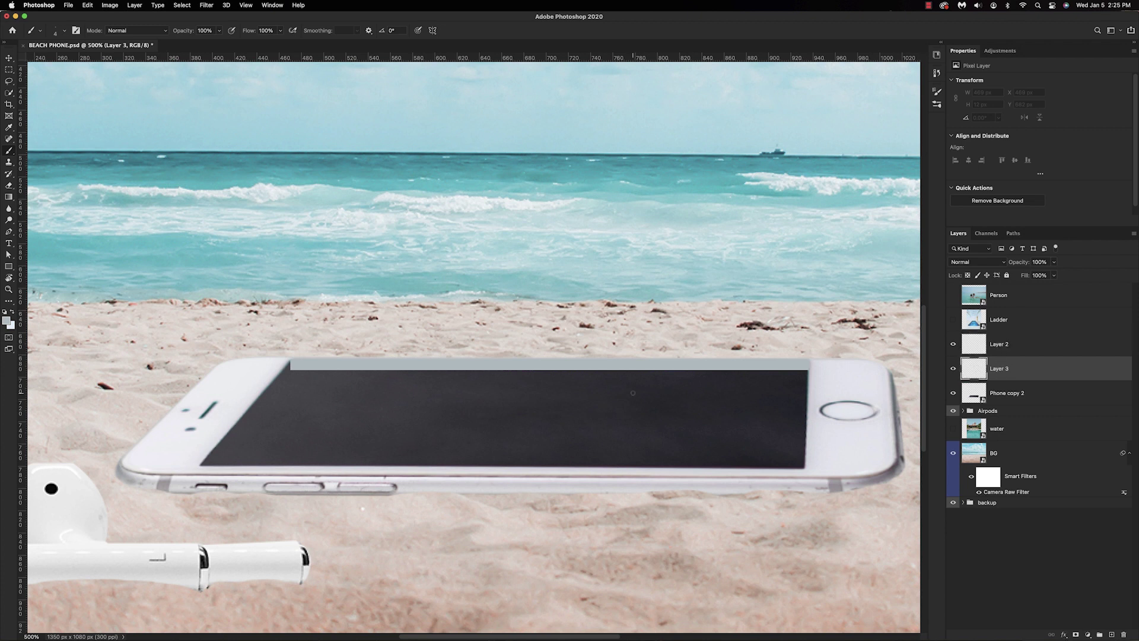
{"action": "scroll", "coordinate": [633, 393], "scroll_direction": "left", "scroll_amount": 5}
{"action": "key", "text": "p"}
{"action": "left_click", "coordinate": [401, 362]}
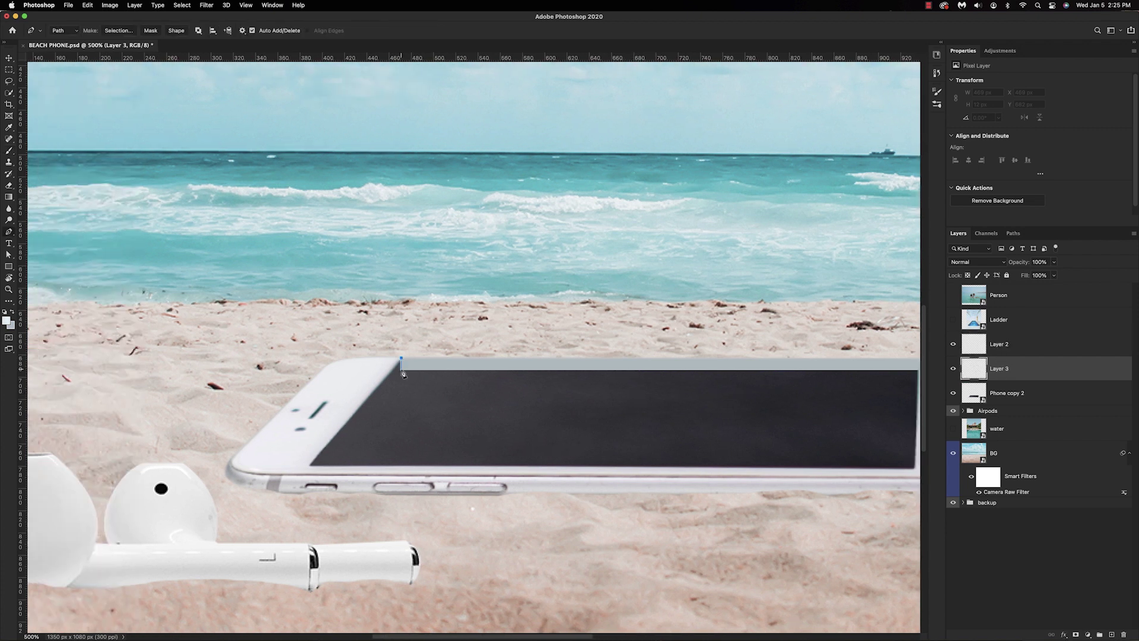
{"action": "left_click", "coordinate": [319, 469]}
{"action": "left_click", "coordinate": [315, 469]}
- Turn the left-edge path into a selection, fill it with the near-white foreground colour, and deselect it
{"action": "right_click", "coordinate": [398, 369]}
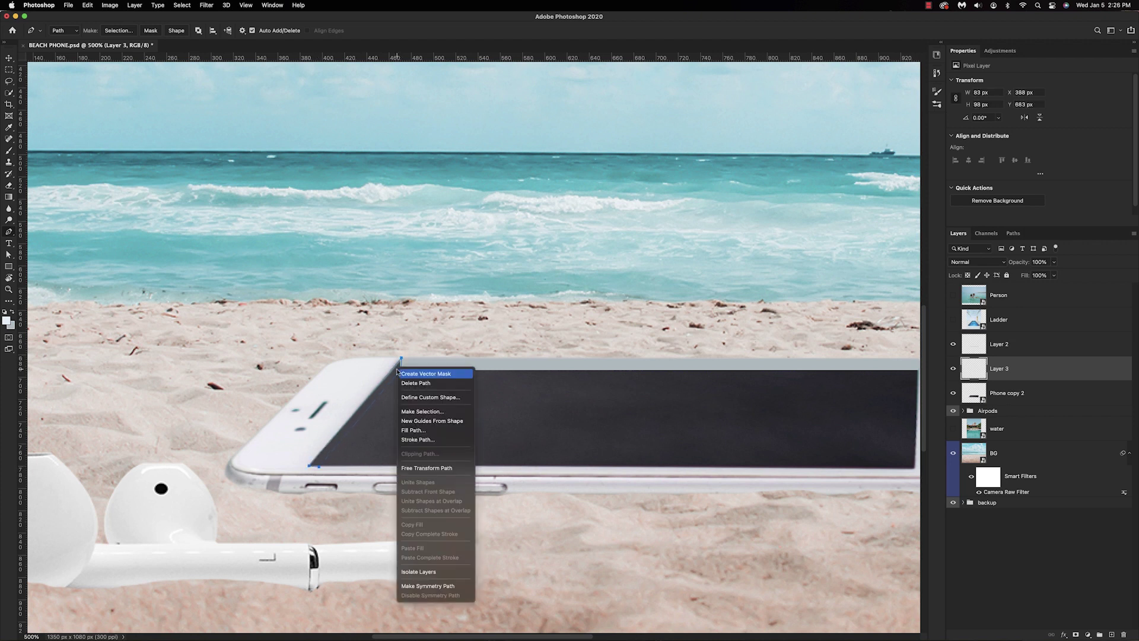
{"action": "left_click", "coordinate": [407, 411]}
{"action": "left_click", "coordinate": [618, 290]}
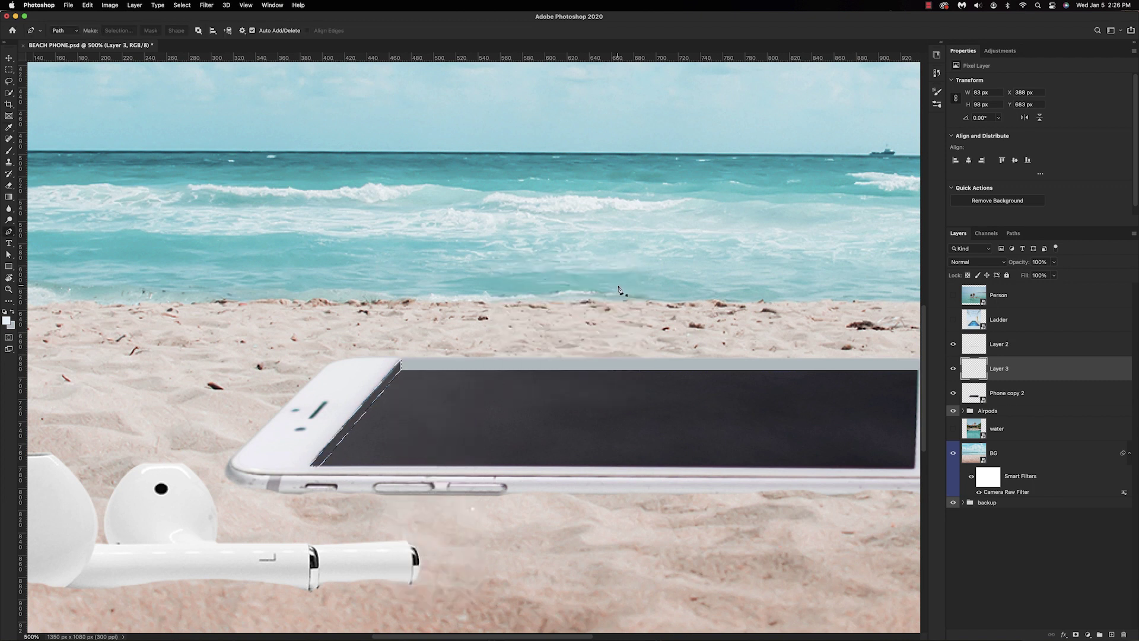
{"action": "key", "text": "alt+BackSpace"}
{"action": "key", "text": "super+d"}
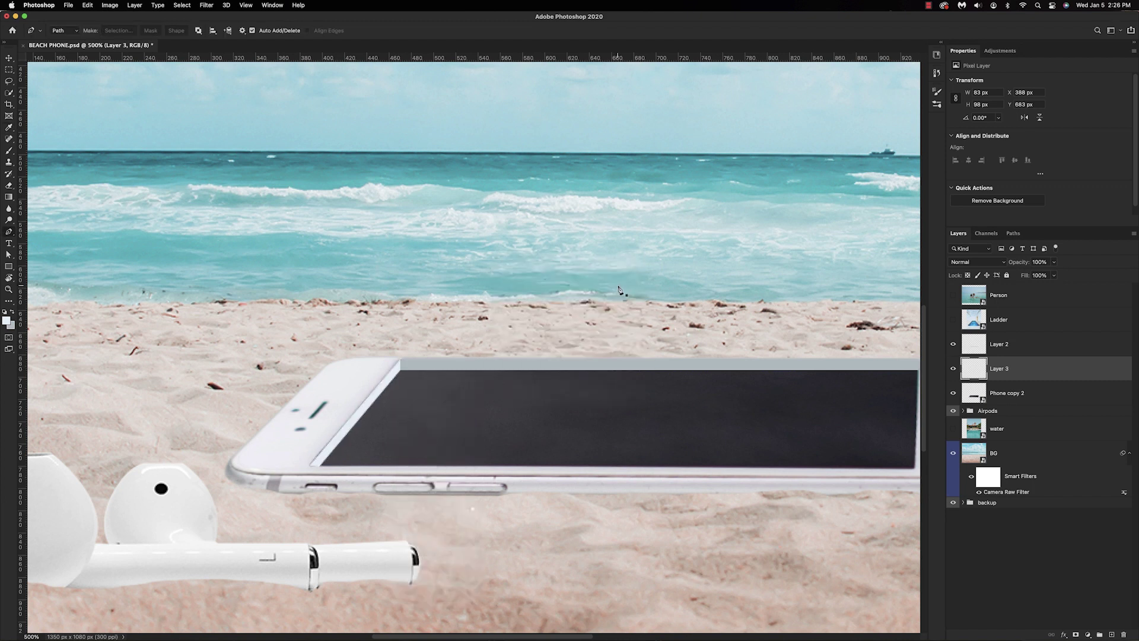
- Touch up the edges of the left wall with a small brush along the phone screen's border
{"action": "key", "text": "b"}
{"action": "left_click_drag", "start_coordinate": [401, 360], "coordinate": [498, 365]}
{"action": "left_click", "coordinate": [498, 365]}
{"action": "left_click", "coordinate": [408, 471], "text": "shift"}
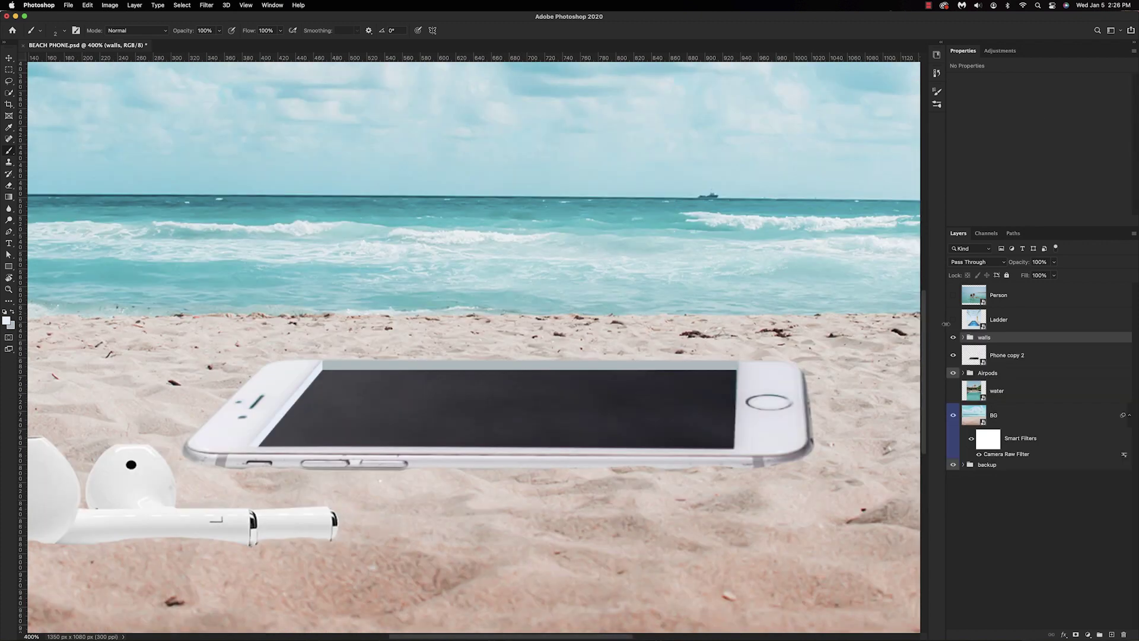
- Show the water layer, place it above the walls group, and lower its opacity to 60%
{"action": "left_click", "coordinate": [954, 390]}
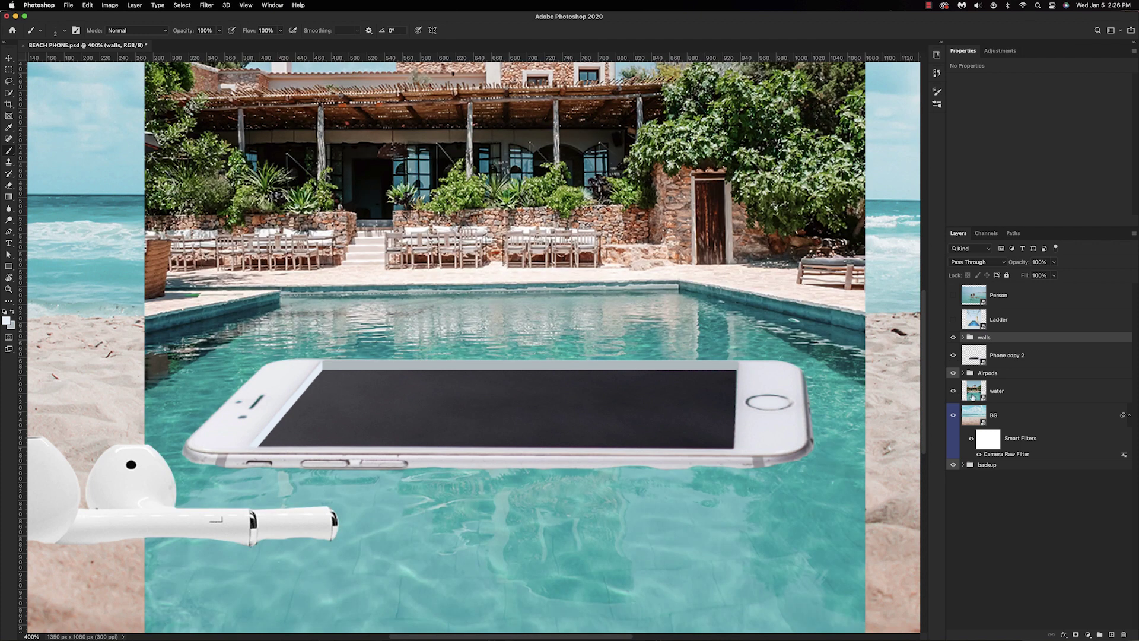
{"action": "left_click_drag", "start_coordinate": [1015, 391], "coordinate": [1010, 335]}
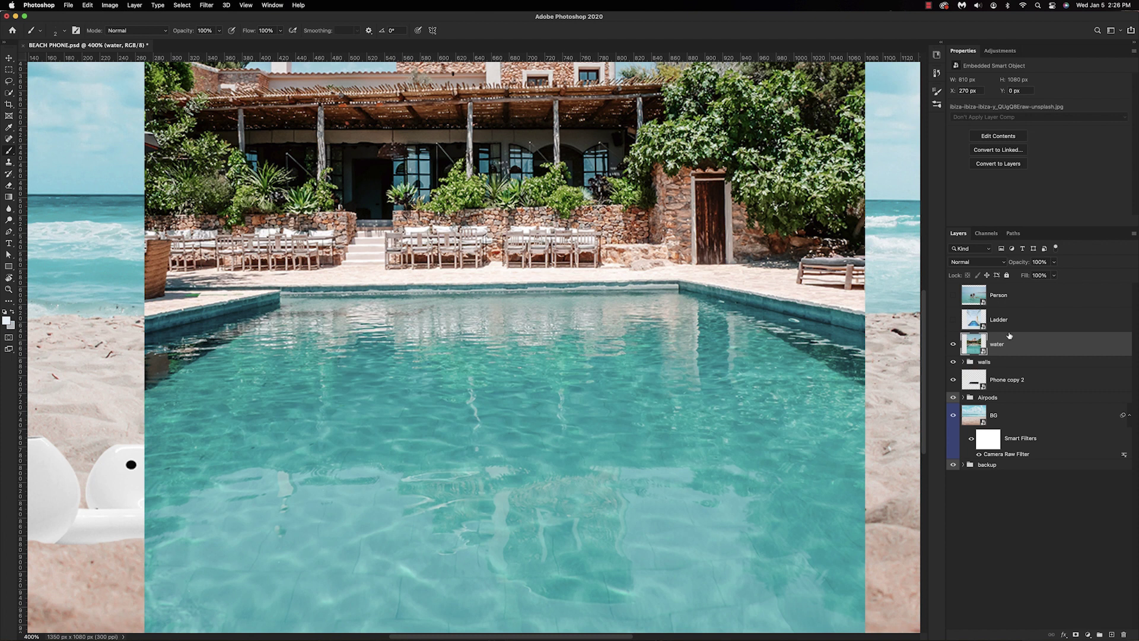
{"action": "left_click_drag", "start_coordinate": [1019, 263], "coordinate": [1002, 264]}
- Scale the water layer to about 4.15%, position the pool over the phone, and skew the layer's top edge toward the right
{"action": "key", "text": "super+t"}
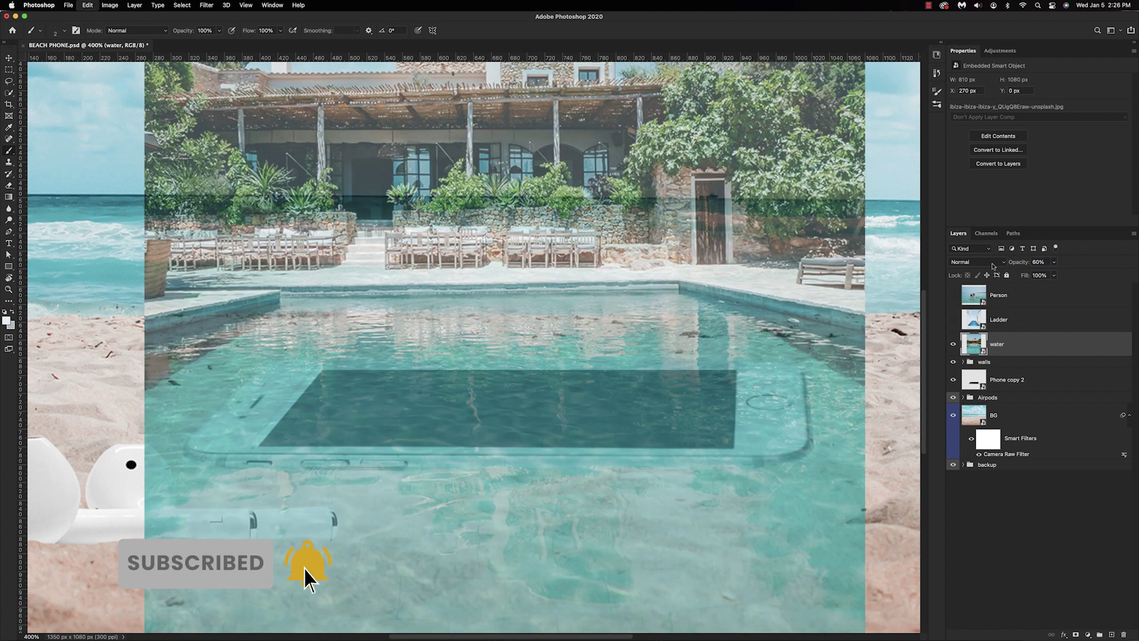
{"action": "key", "text": "super+minus"}
{"action": "left_click_drag", "start_coordinate": [652, 297], "coordinate": [646, 334]}
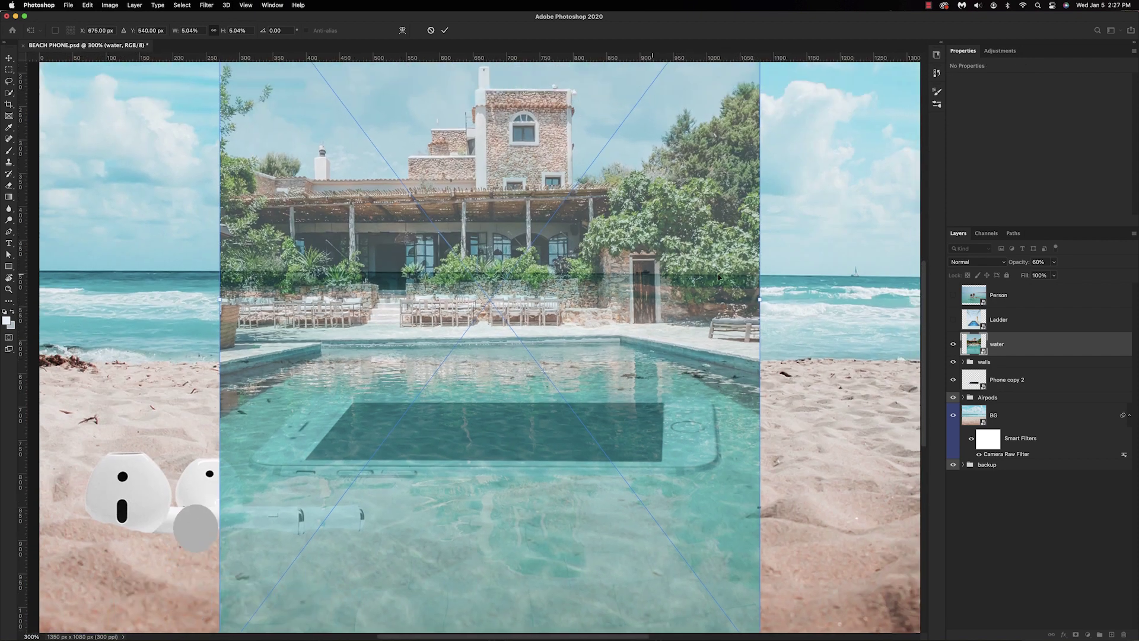
{"action": "left_click_drag", "start_coordinate": [760, 300], "coordinate": [712, 308]}
{"action": "mouse_move", "coordinate": [676, 368]}
{"action": "left_mouse_down"}
{"action": "mouse_move", "coordinate": [663, 375]}
{"action": "mouse_move", "coordinate": [663, 343]}
{"action": "mouse_move", "coordinate": [661, 367]}
{"action": "left_mouse_up"}
{"action": "scroll", "coordinate": [502, 174], "scroll_direction": "up", "scroll_amount": 3}
{"action": "left_click_drag", "start_coordinate": [480, 101], "coordinate": [534, 106]}
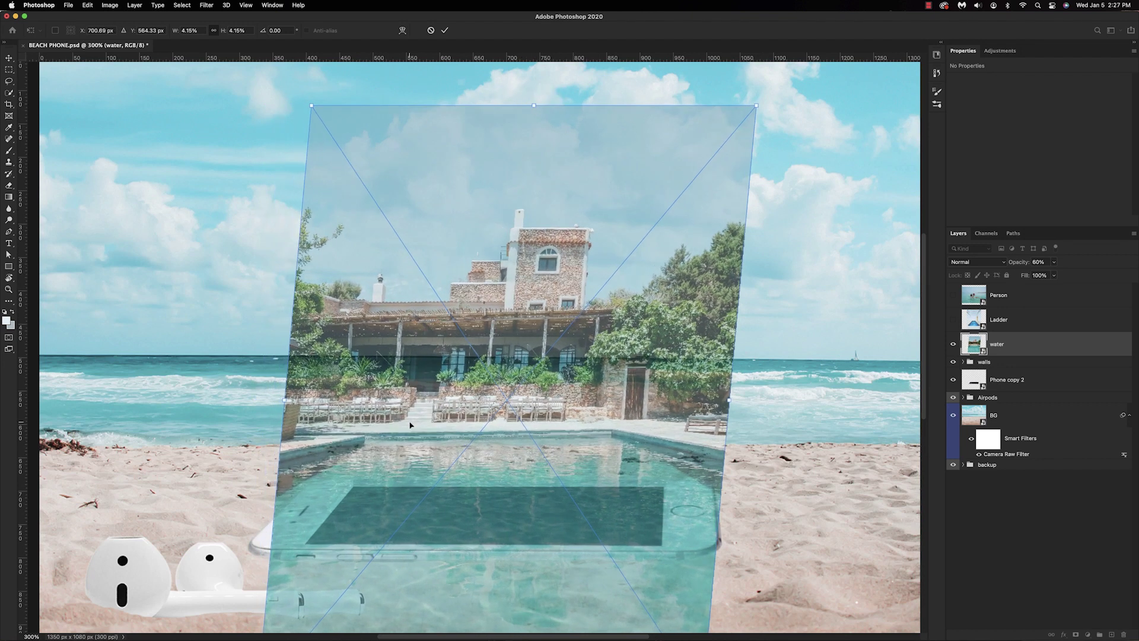
- Enlarge the skewed water layer to about 840 by 986 px and reposition it so the pool water covers the phone's screen
{"action": "scroll", "coordinate": [410, 425], "scroll_direction": "down", "scroll_amount": 6}
{"action": "left_click_drag", "start_coordinate": [486, 498], "coordinate": [477, 496]}
{"action": "scroll", "coordinate": [548, 436], "scroll_direction": "right", "scroll_amount": 2}
{"action": "left_click_drag", "start_coordinate": [586, 405], "coordinate": [584, 403]}
{"action": "left_click_drag", "start_coordinate": [707, 205], "coordinate": [734, 204]}
{"action": "left_click_drag", "start_coordinate": [564, 410], "coordinate": [564, 398]}
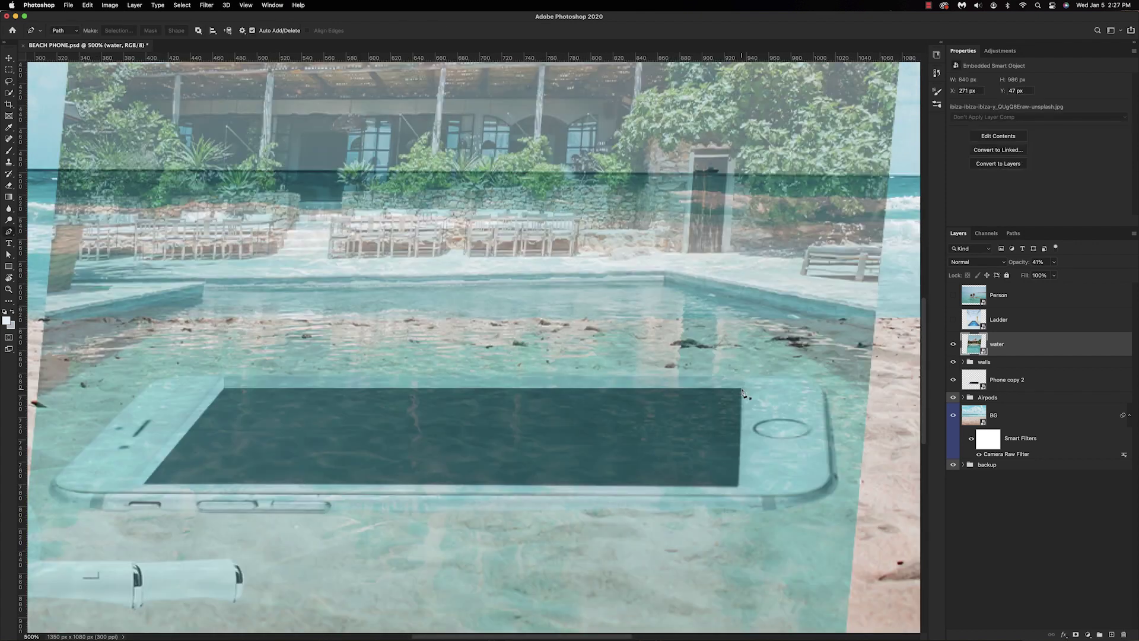
- Trace a closed four-point Pen tool path around the phone's screen, through its corners
{"action": "left_click", "coordinate": [742, 389]}
{"action": "left_click", "coordinate": [740, 486]}
{"action": "scroll", "coordinate": [593, 481], "scroll_direction": "left", "scroll_amount": 5}
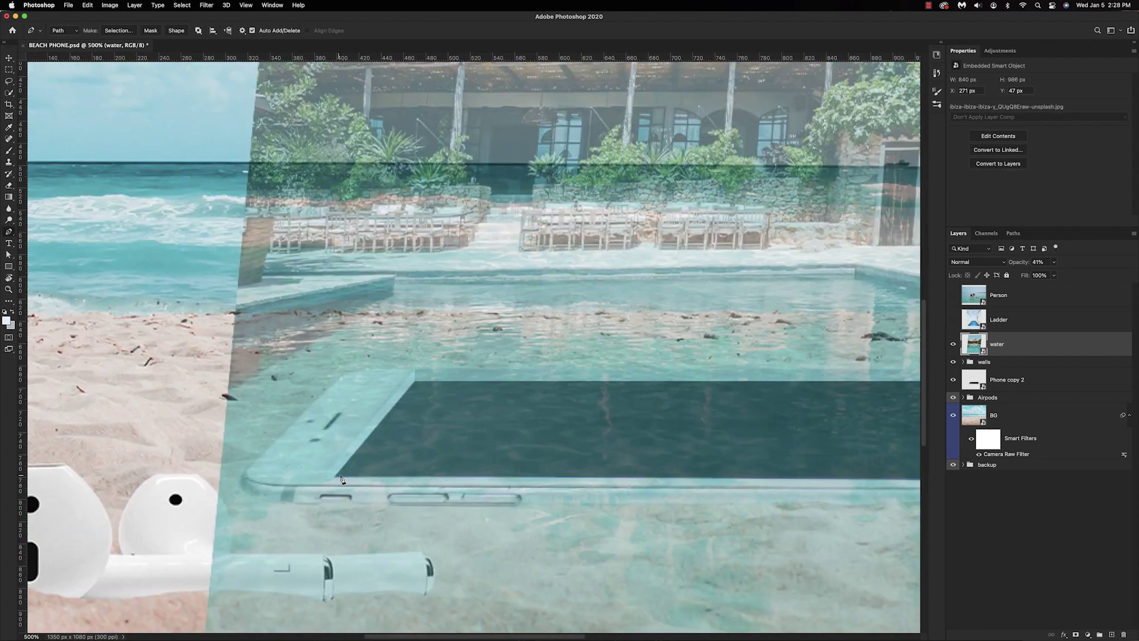
{"action": "left_click", "coordinate": [334, 478]}
{"action": "left_click", "coordinate": [415, 384]}
{"action": "scroll", "coordinate": [415, 383], "scroll_direction": "right", "scroll_amount": 5}
{"action": "left_click", "coordinate": [789, 391]}
- Convert the screen path to a selection and use it to mask the water layer
{"action": "right_click", "coordinate": [675, 423]}
{"action": "left_click", "coordinate": [694, 471]}
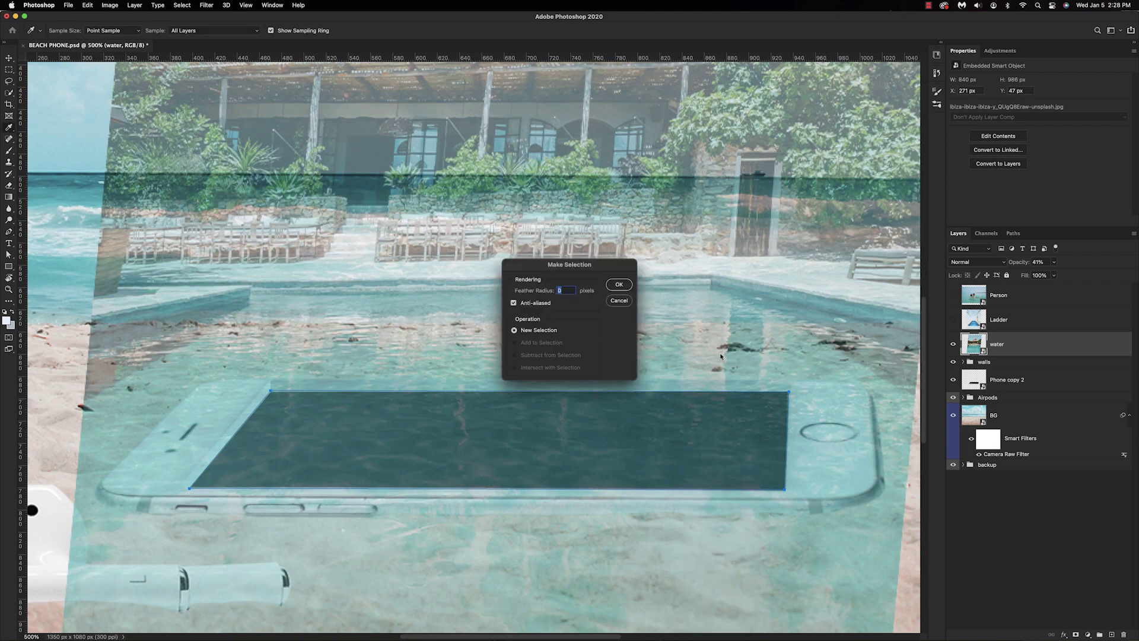
{"action": "left_click", "coordinate": [618, 285]}
{"action": "left_click", "coordinate": [1076, 634]}
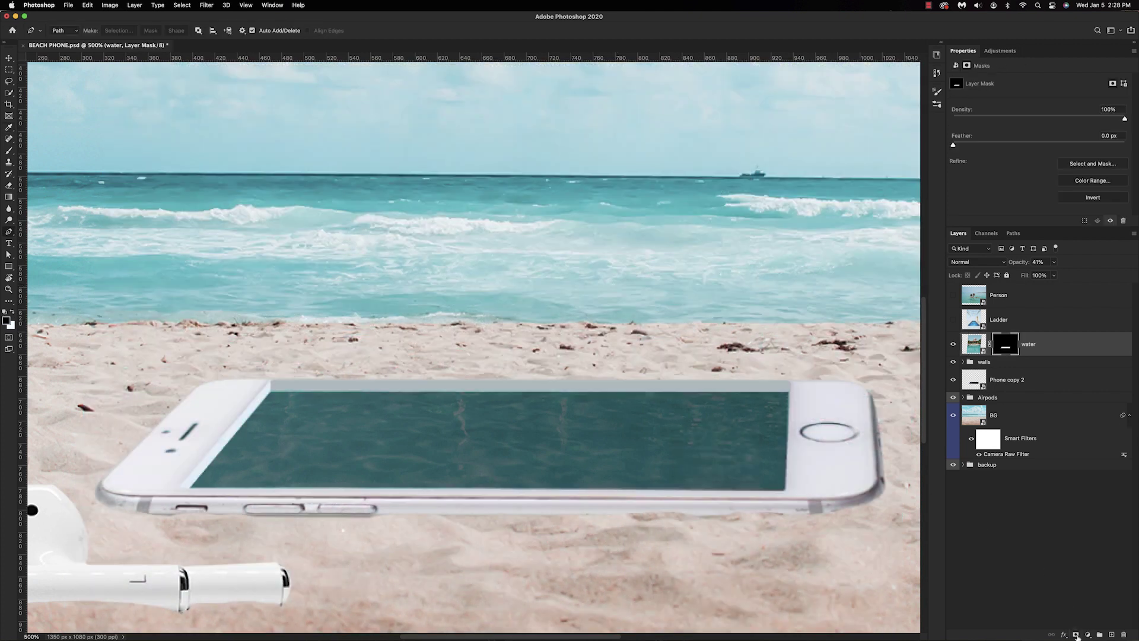
- Set the water layer's opacity to 100%
{"action": "left_click", "coordinate": [1038, 261]}
{"action": "type", "text": "100"}
{"action": "key", "text": "Return"}
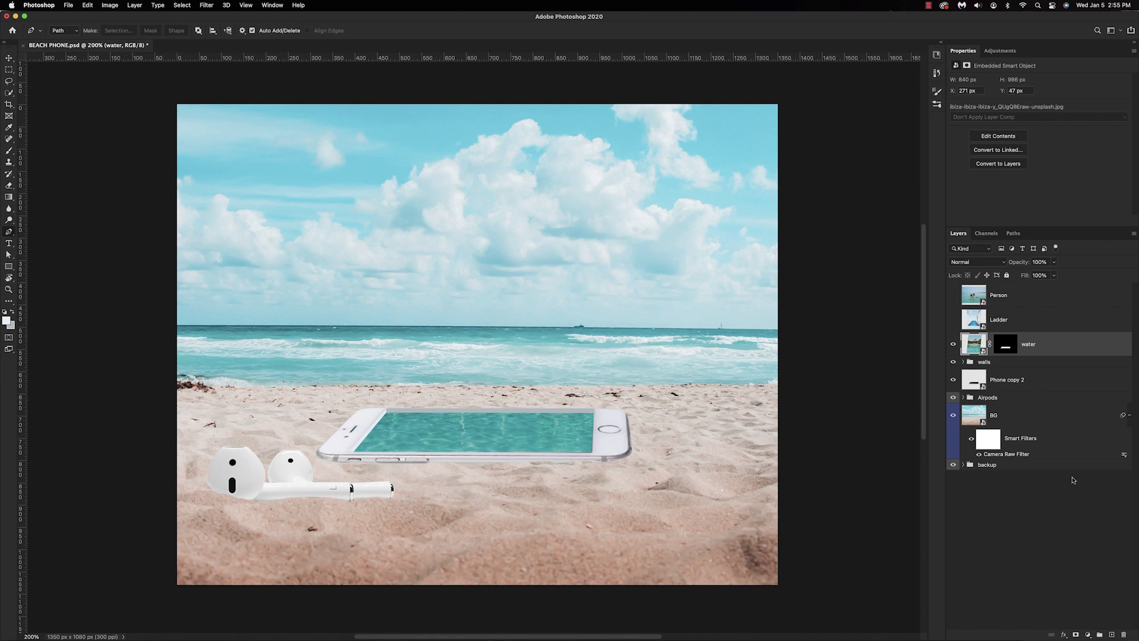
- Add a Hue/Saturation adjustment clipped to the water layer, with Hue +5 and Lightness +32
{"action": "left_click", "coordinate": [1088, 634]}
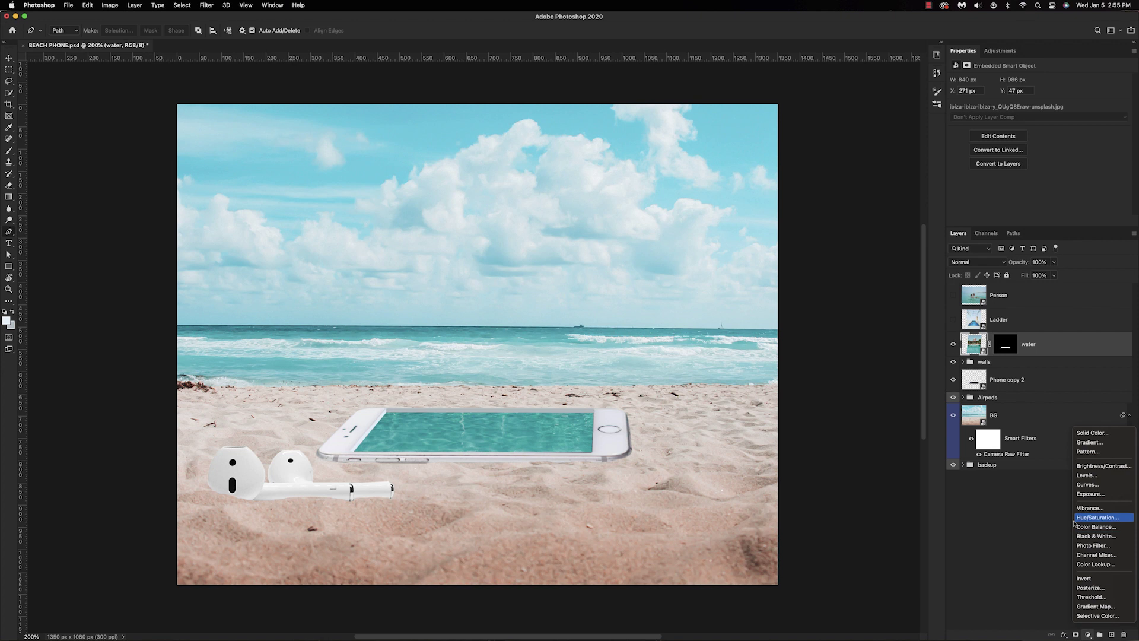
{"action": "left_click", "coordinate": [1096, 517]}
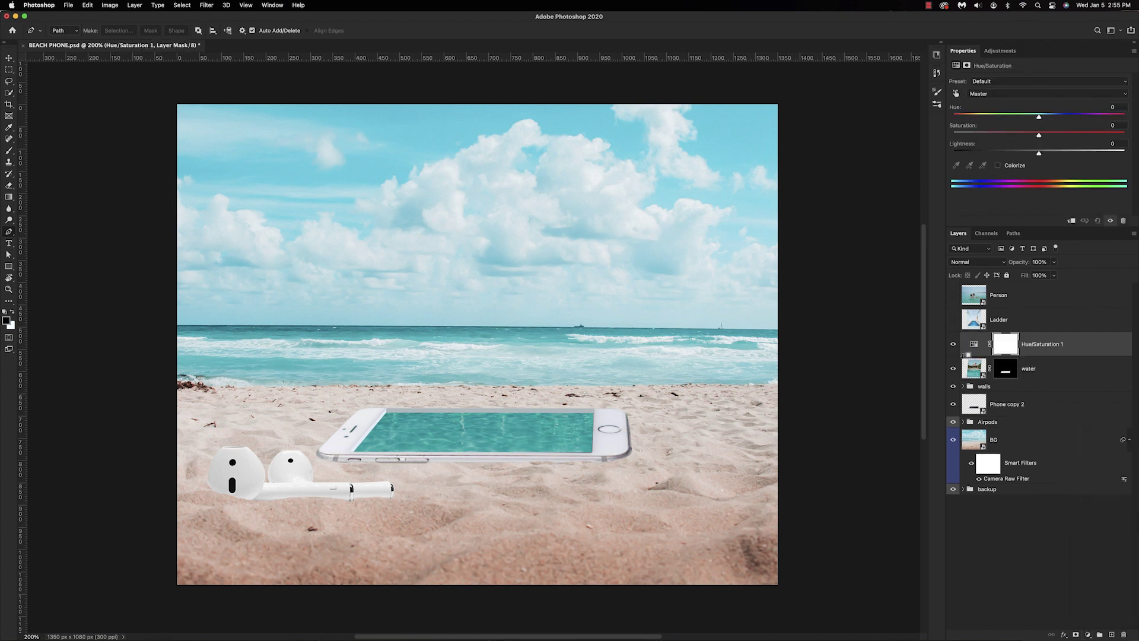
{"action": "key", "text": "super+alt+g"}
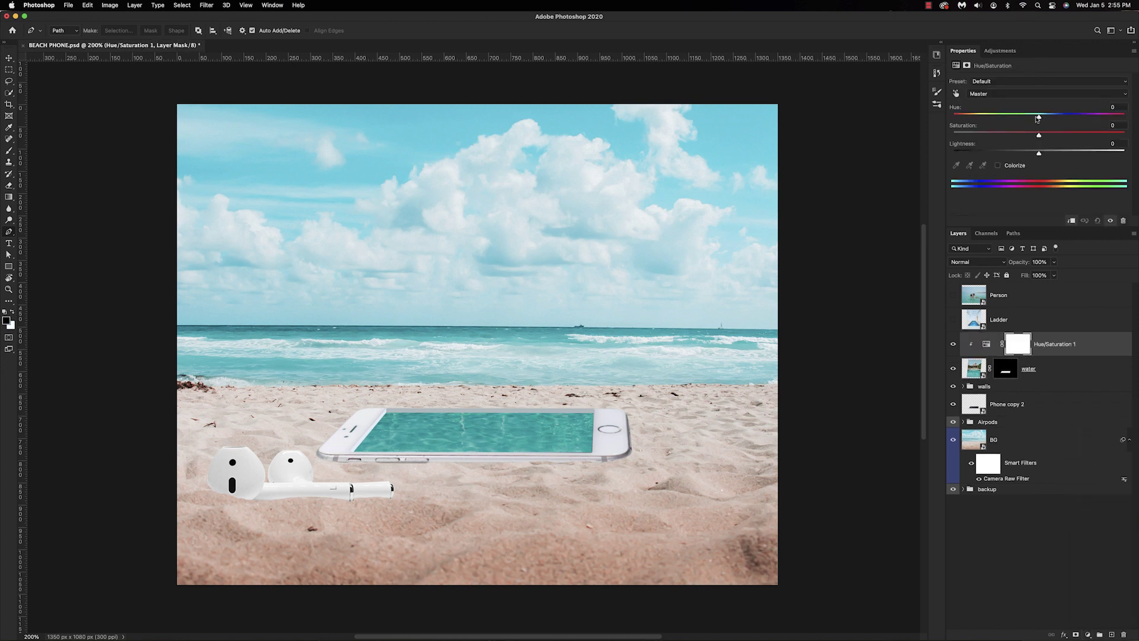
{"action": "left_click_drag", "start_coordinate": [1039, 119], "coordinate": [1043, 118]}
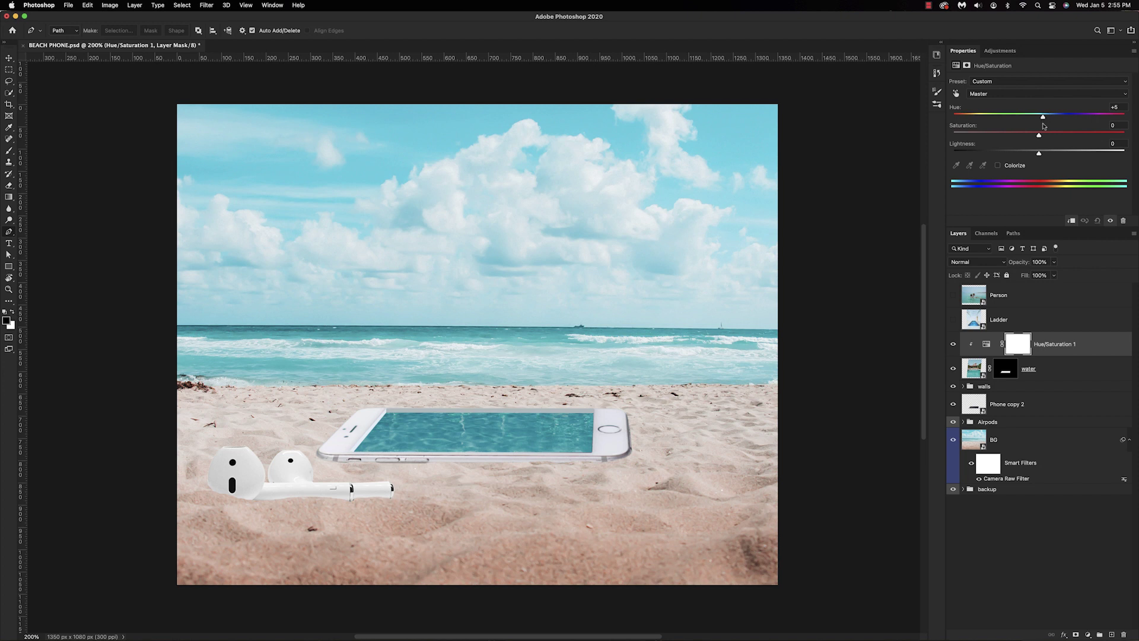
{"action": "left_click_drag", "start_coordinate": [1039, 155], "coordinate": [1065, 156]}
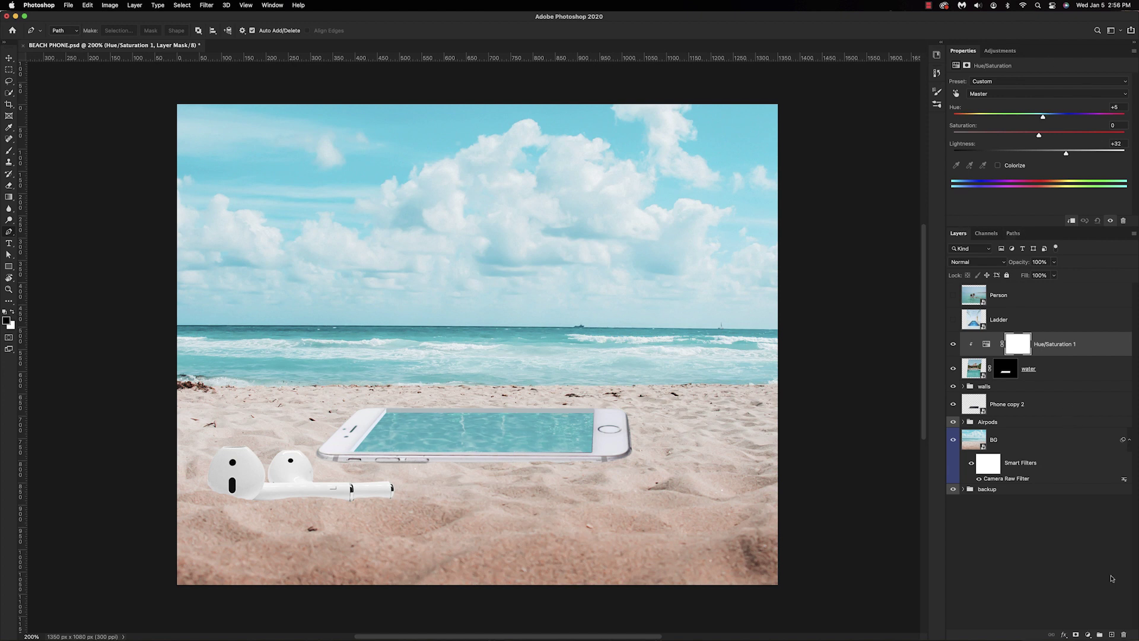
- Paint white on the water layer's mask with a small brush to extend the water along the phone screen's front edge
{"action": "left_click", "coordinate": [1005, 371]}
{"action": "key", "text": "b"}
{"action": "key", "text": "super+plus"}
{"action": "key", "text": "super+plus"}
{"action": "key", "text": "super+plus"}
{"action": "key", "text": "x"}
{"action": "left_click", "coordinate": [769, 459], "text": "shift"}
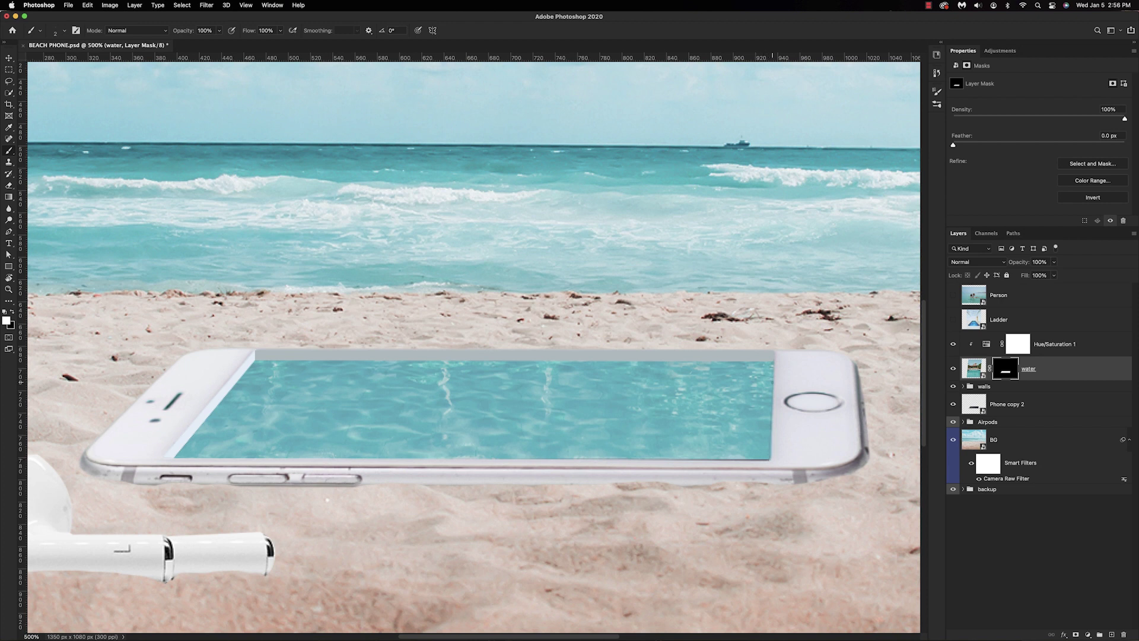
{"action": "left_click_drag", "start_coordinate": [492, 458], "coordinate": [768, 460]}
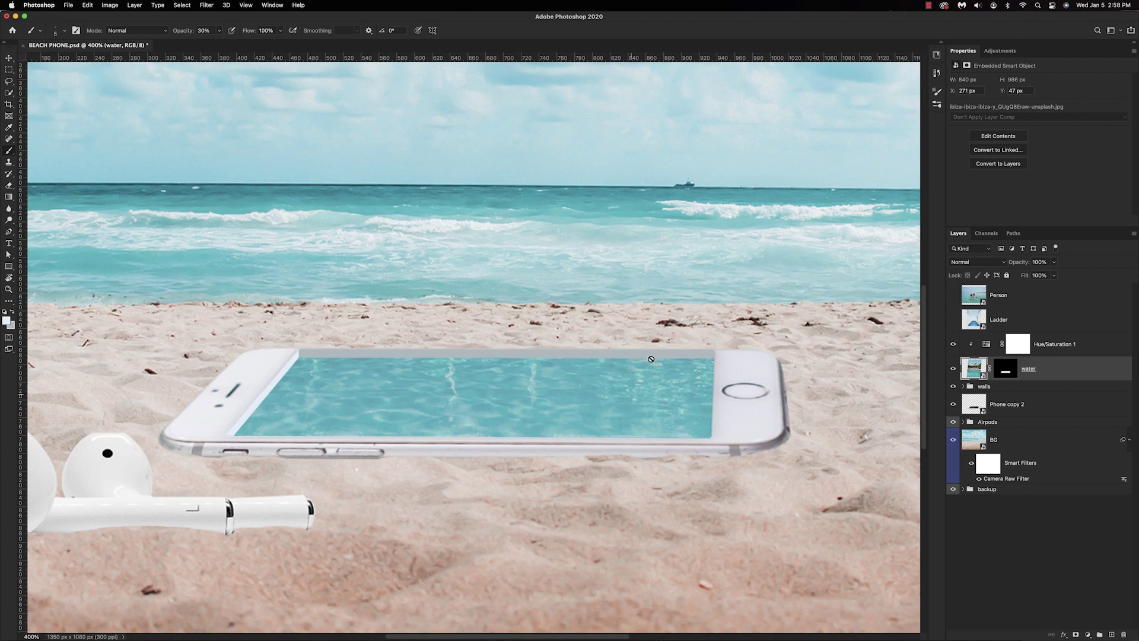
- Create a new layer clipped to the water layer and set the foreground to a dark blue based on the sampled water color
{"action": "left_click", "coordinate": [1111, 634]}
{"action": "key", "text": "i"}
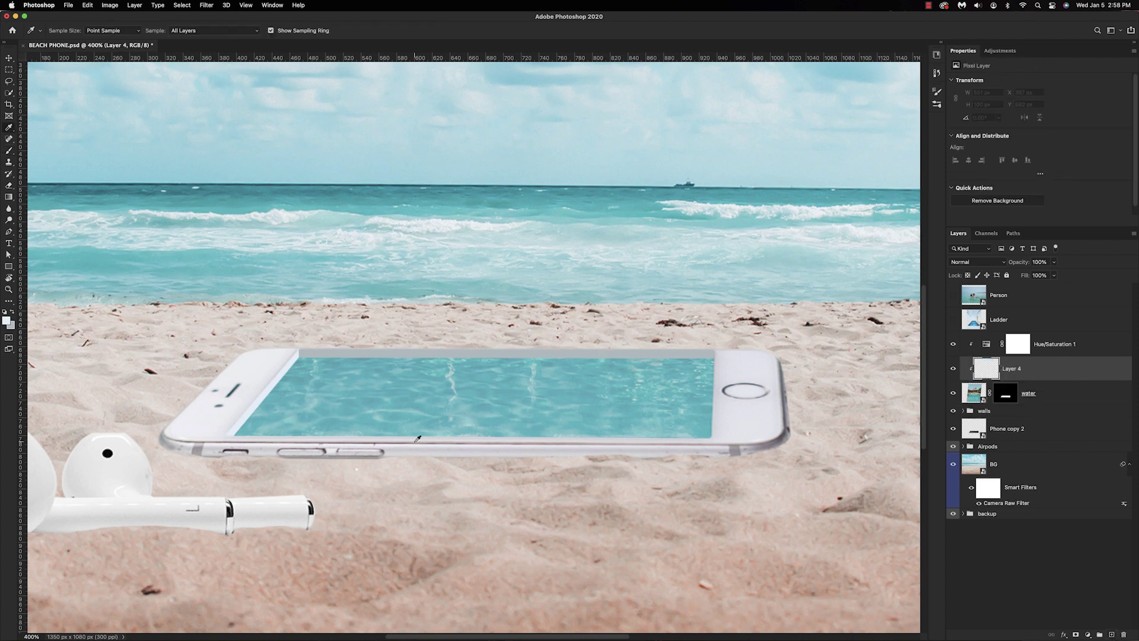
{"action": "left_click", "coordinate": [335, 360]}
{"action": "key", "text": "b"}
{"action": "left_click", "coordinate": [6, 321]}
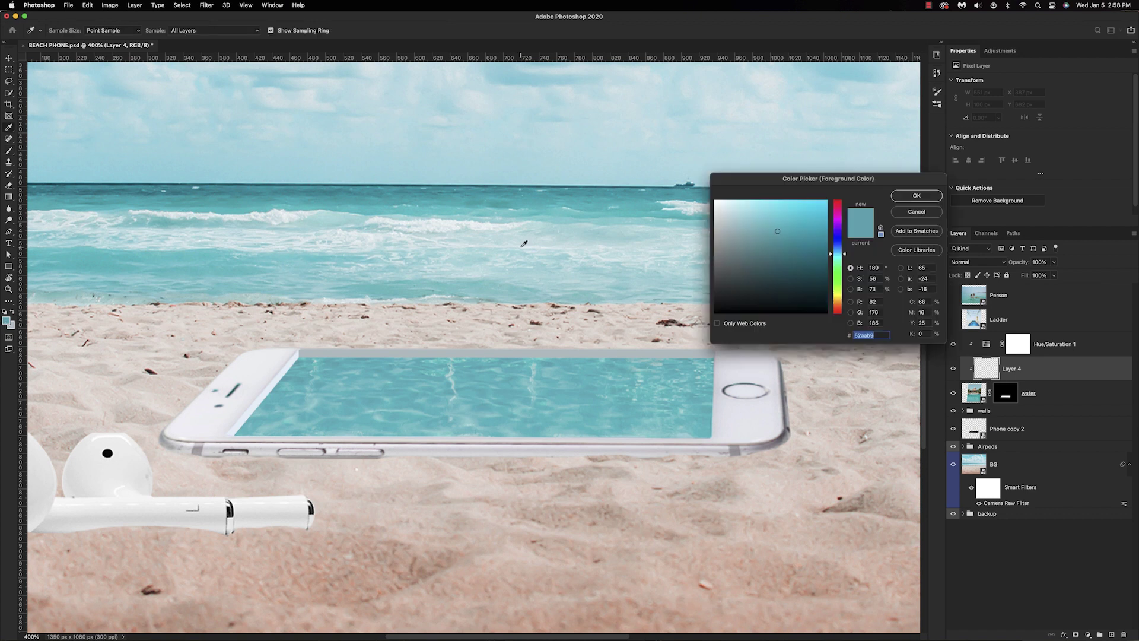
{"action": "left_click", "coordinate": [818, 287]}
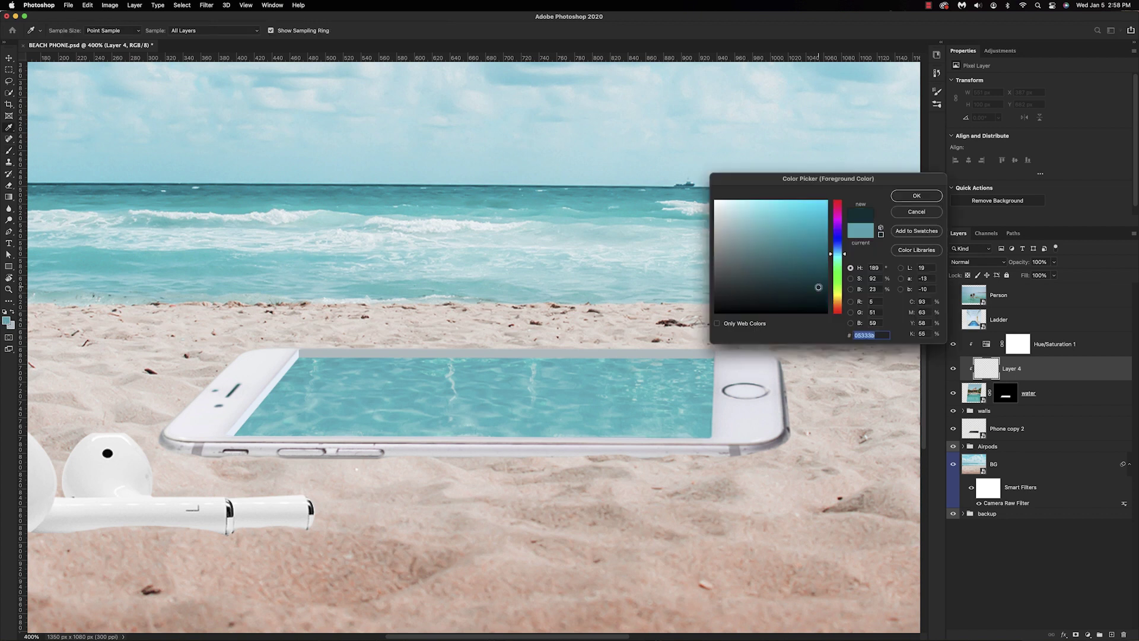
{"action": "left_click", "coordinate": [829, 254]}
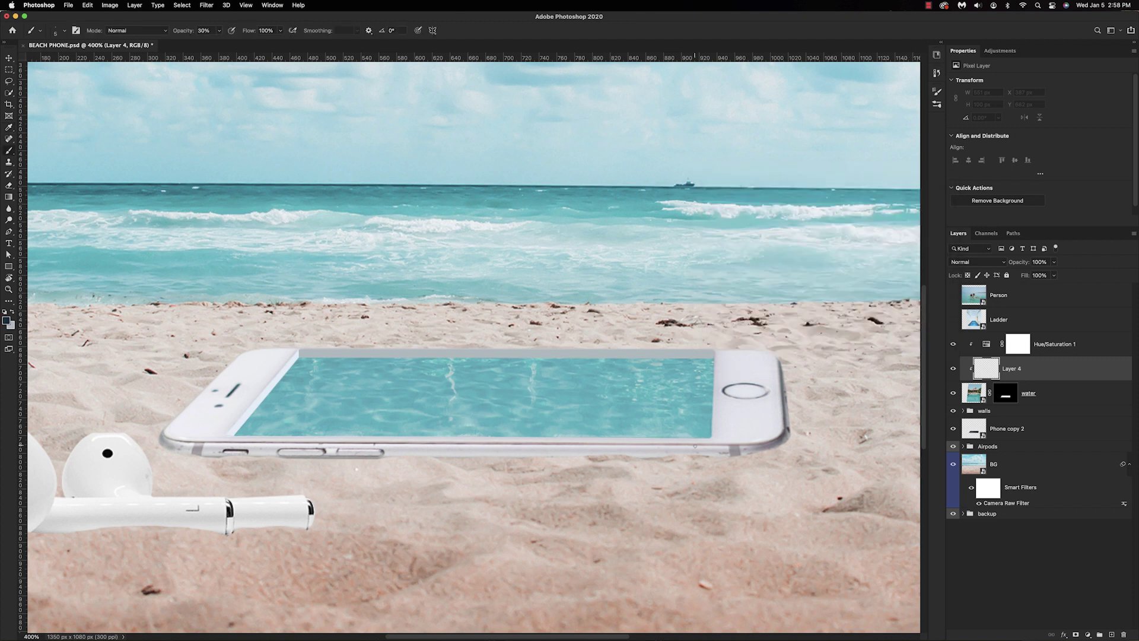
- Paint shading along the pool's front and right edges on the clipped layer with a 25 px brush at 30% opacity
{"action": "left_click", "coordinate": [55, 32]}
{"action": "left_click", "coordinate": [55, 32]}
{"action": "key", "text": "bracketright"}
{"action": "key", "text": "bracketright"}
{"action": "key", "text": "bracketright"}
{"action": "left_click", "coordinate": [706, 446]}
{"action": "left_click", "coordinate": [231, 441], "text": "shift"}
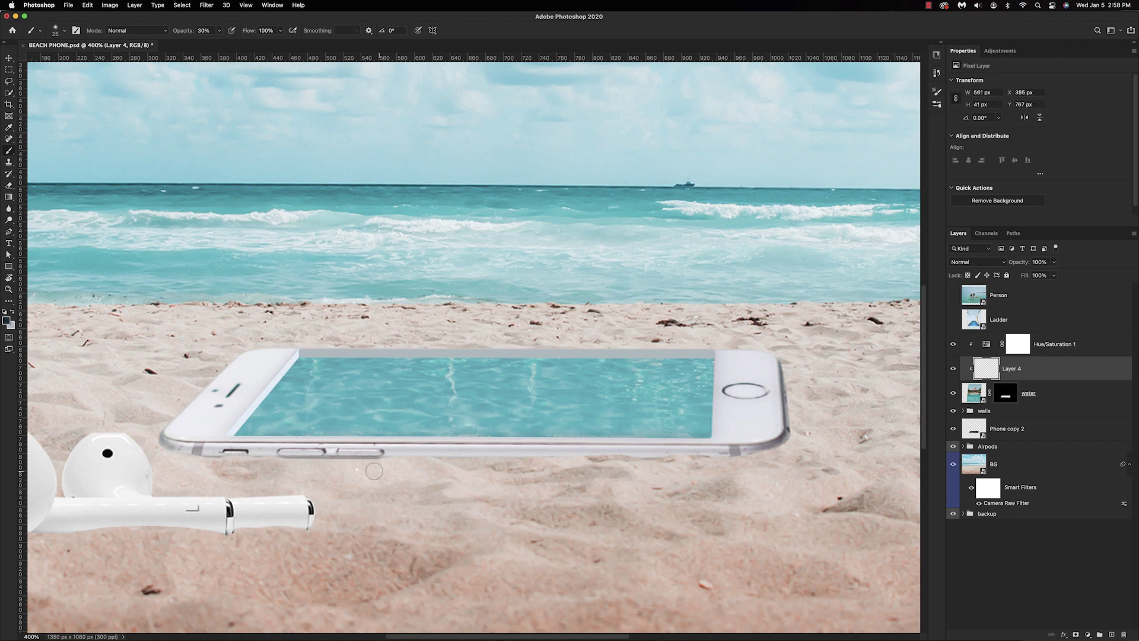
{"action": "left_click", "coordinate": [721, 357]}
{"action": "left_click", "coordinate": [717, 439], "text": "shift"}
{"action": "left_click", "coordinate": [717, 358], "text": "shift"}
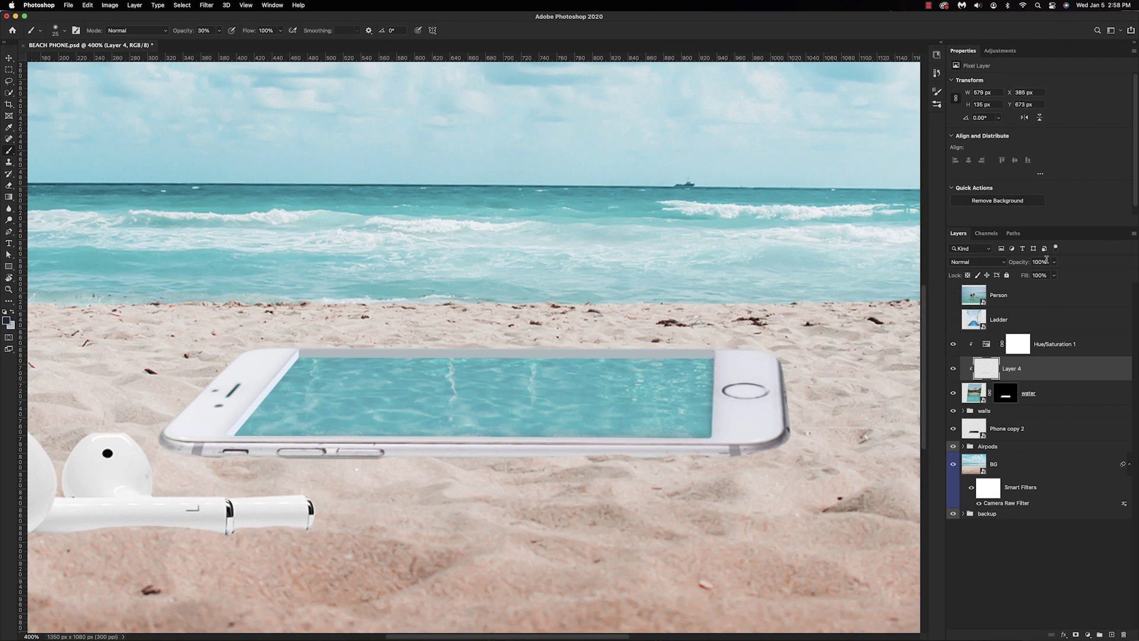
- Set the shading layer's opacity to 85% and its blend mode to Darker Color
{"action": "left_click_drag", "start_coordinate": [1023, 264], "coordinate": [1018, 264]}
{"action": "left_click", "coordinate": [996, 262]}
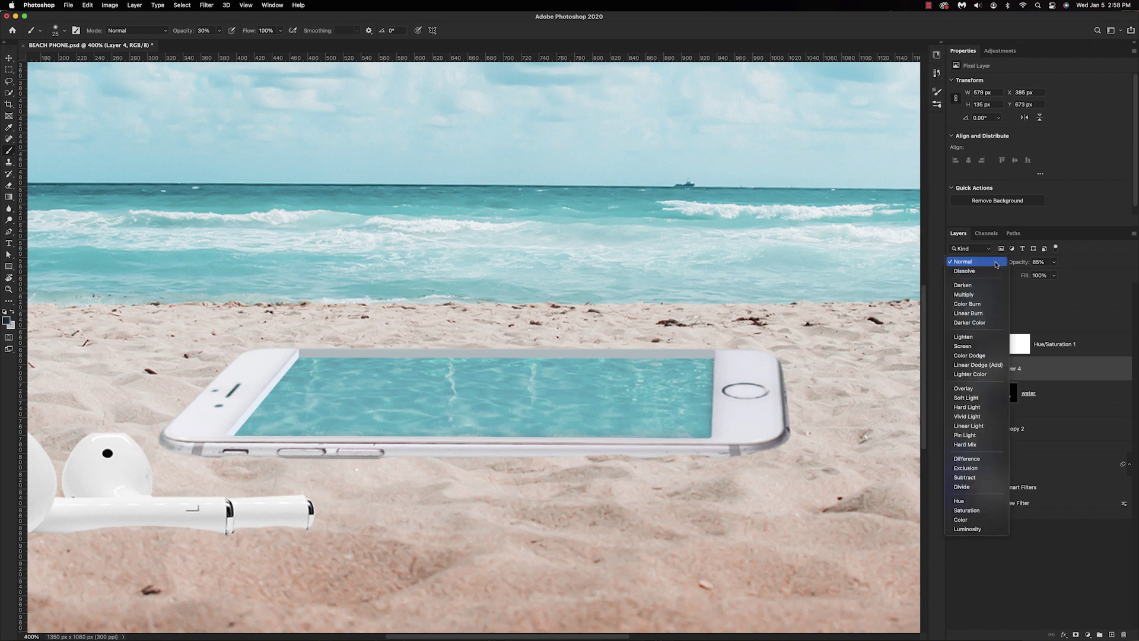
{"action": "left_click", "coordinate": [987, 322]}
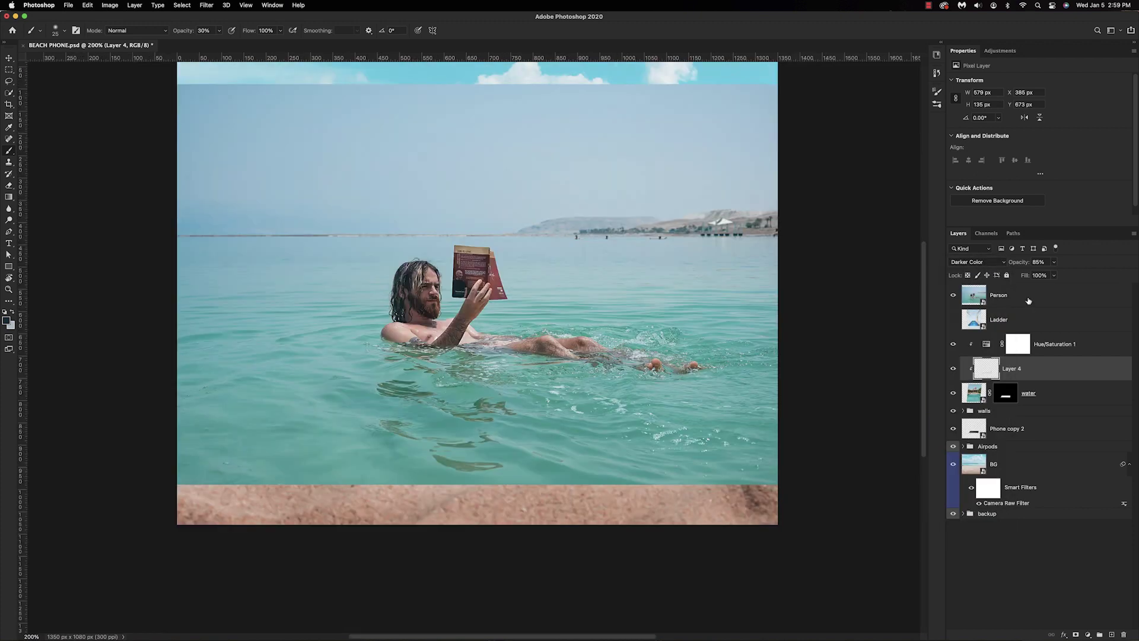
- Lower the Person layer's opacity to 20% and scale the layer to about 4.42%
{"action": "left_click", "coordinate": [1027, 301]}
{"action": "left_click_drag", "start_coordinate": [1020, 264], "coordinate": [985, 278]}
{"action": "key", "text": "super+t"}
{"action": "left_click_drag", "start_coordinate": [770, 296], "coordinate": [638, 297]}
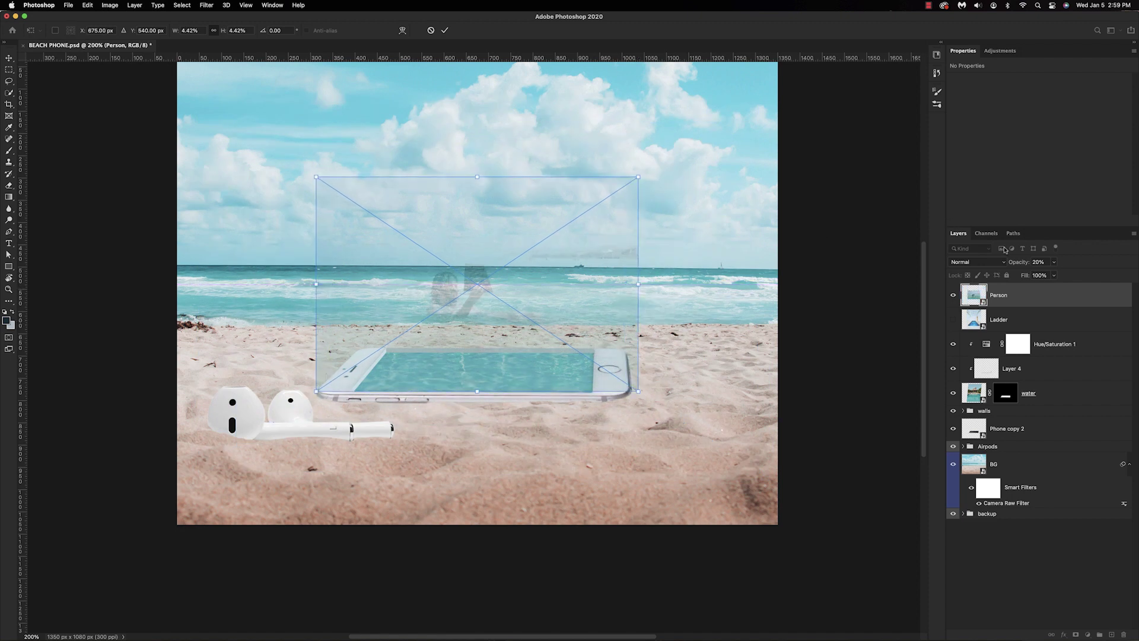
- Raise the Person layer's opacity to about 46%, shrink it to about 539 by 358 px, and position the man over the pool
{"action": "left_click_drag", "start_coordinate": [1014, 264], "coordinate": [1026, 262]}
{"action": "left_click_drag", "start_coordinate": [523, 317], "coordinate": [508, 367]}
{"action": "left_click_drag", "start_coordinate": [621, 335], "coordinate": [540, 333]}
{"action": "left_click_drag", "start_coordinate": [468, 372], "coordinate": [483, 387]}
{"action": "key", "text": "Return"}
- Mask the Person layer with a loose lasso selection around the man and his book, and set its opacity to 100%
{"action": "key", "text": "super+plus"}
{"action": "key", "text": "super+plus"}
{"action": "key", "text": "super+plus"}
{"action": "mouse_move", "coordinate": [293, 408]}
{"action": "left_mouse_down"}
{"action": "mouse_move", "coordinate": [319, 309]}
{"action": "mouse_move", "coordinate": [459, 313]}
{"action": "mouse_move", "coordinate": [475, 363]}
{"action": "mouse_move", "coordinate": [615, 364]}
{"action": "mouse_move", "coordinate": [696, 405]}
{"action": "mouse_move", "coordinate": [574, 498]}
{"action": "mouse_move", "coordinate": [322, 476]}
{"action": "mouse_move", "coordinate": [288, 410]}
{"action": "left_mouse_up"}
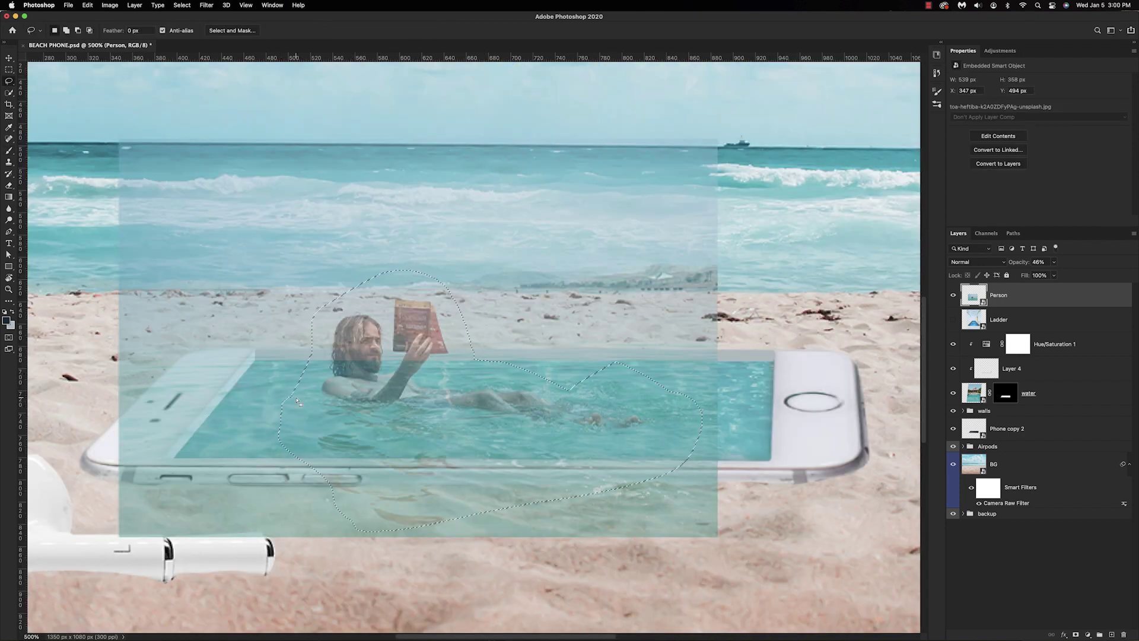
{"action": "left_click", "coordinate": [1075, 635]}
{"action": "left_click_drag", "start_coordinate": [1015, 265], "coordinate": [1032, 265]}
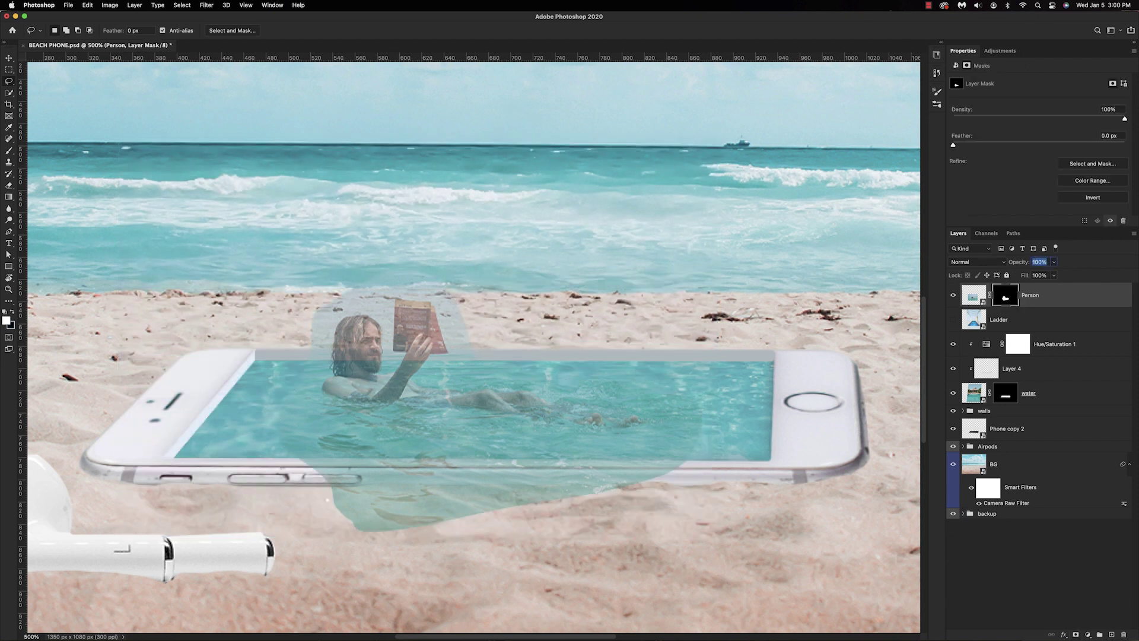
{"action": "key", "text": "Return"}
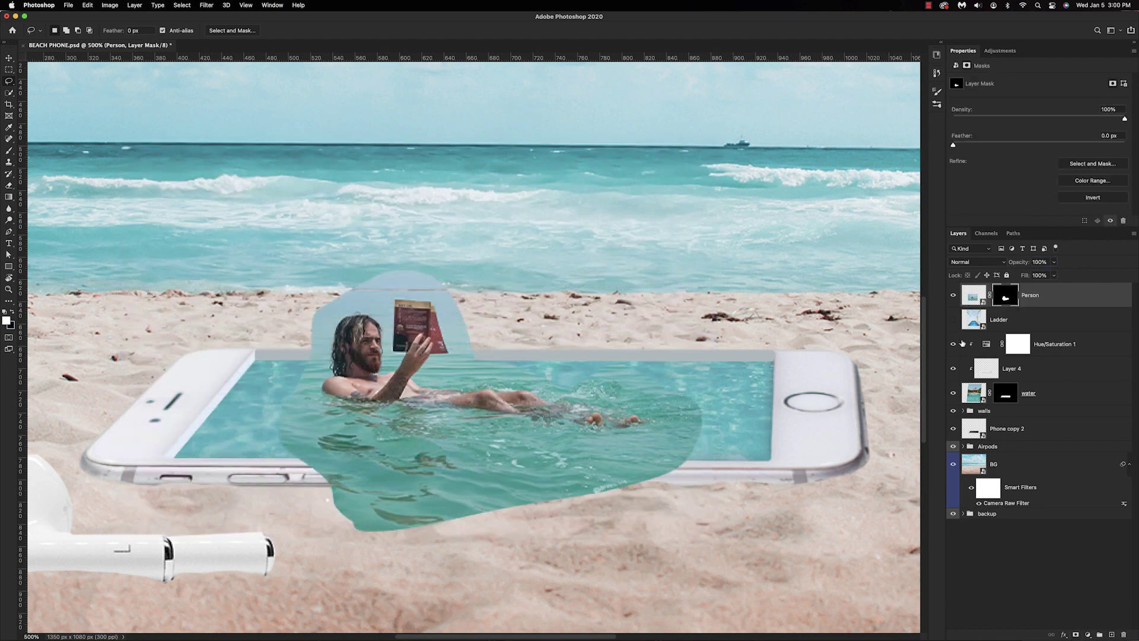
- Paint black on the Person mask with a 45 px brush to remove the excess water around the man's body and legs
{"action": "key", "text": "b"}
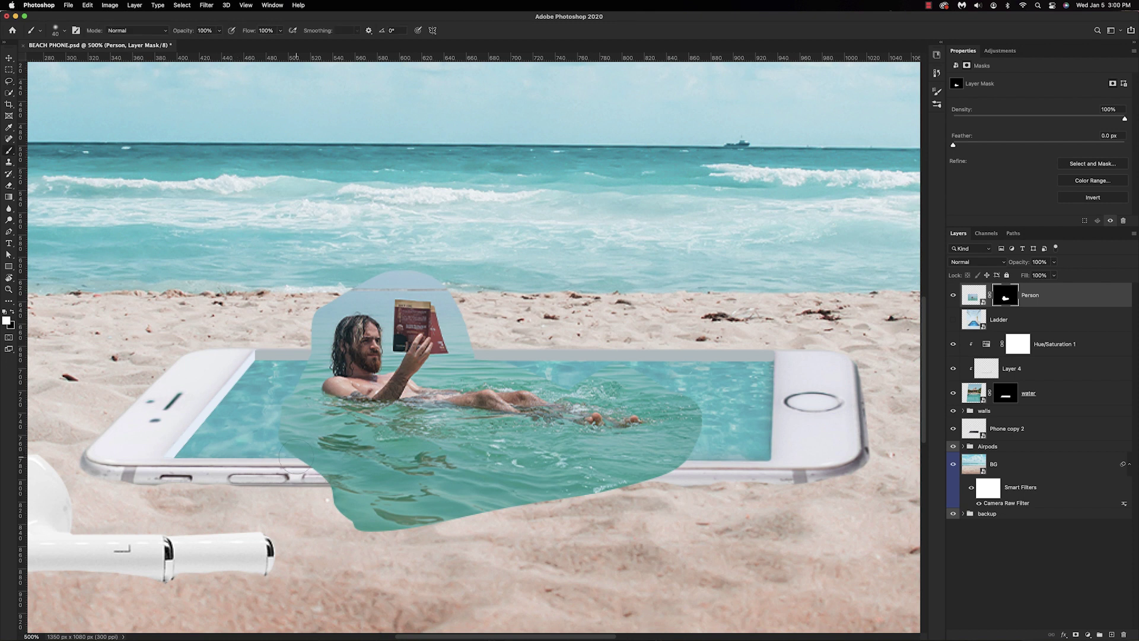
{"action": "key", "text": "bracketright"}
{"action": "key", "text": "bracketright"}
{"action": "key", "text": "x"}
{"action": "mouse_move", "coordinate": [356, 469]}
{"action": "left_mouse_down"}
{"action": "mouse_move", "coordinate": [296, 445]}
{"action": "mouse_move", "coordinate": [403, 492]}
{"action": "mouse_move", "coordinate": [451, 475]}
{"action": "mouse_move", "coordinate": [511, 493]}
{"action": "mouse_move", "coordinate": [469, 487]}
{"action": "left_mouse_up"}
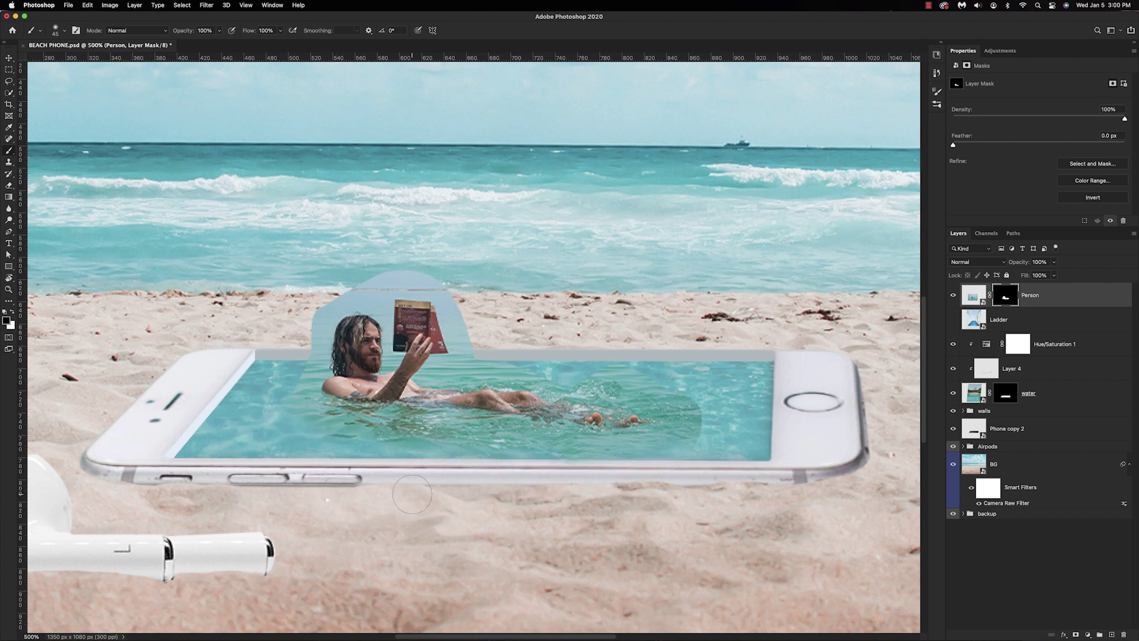
{"action": "mouse_move", "coordinate": [659, 439]}
{"action": "left_mouse_down"}
{"action": "mouse_move", "coordinate": [688, 409]}
{"action": "mouse_move", "coordinate": [614, 369]}
{"action": "left_mouse_up"}
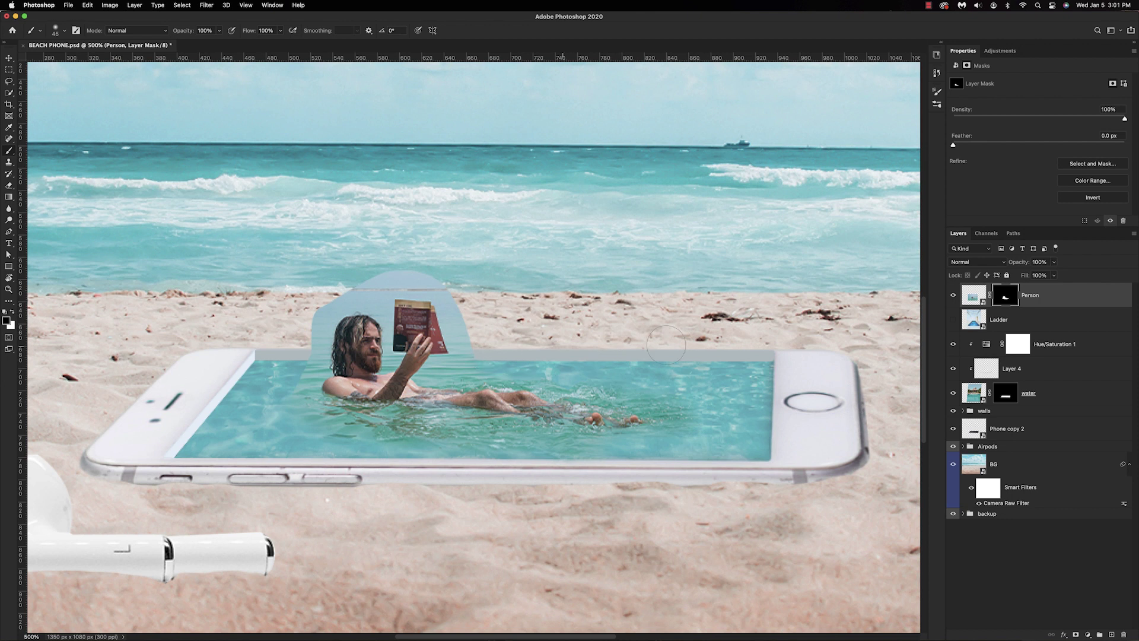
{"action": "left_click_drag", "start_coordinate": [321, 385], "coordinate": [445, 412]}
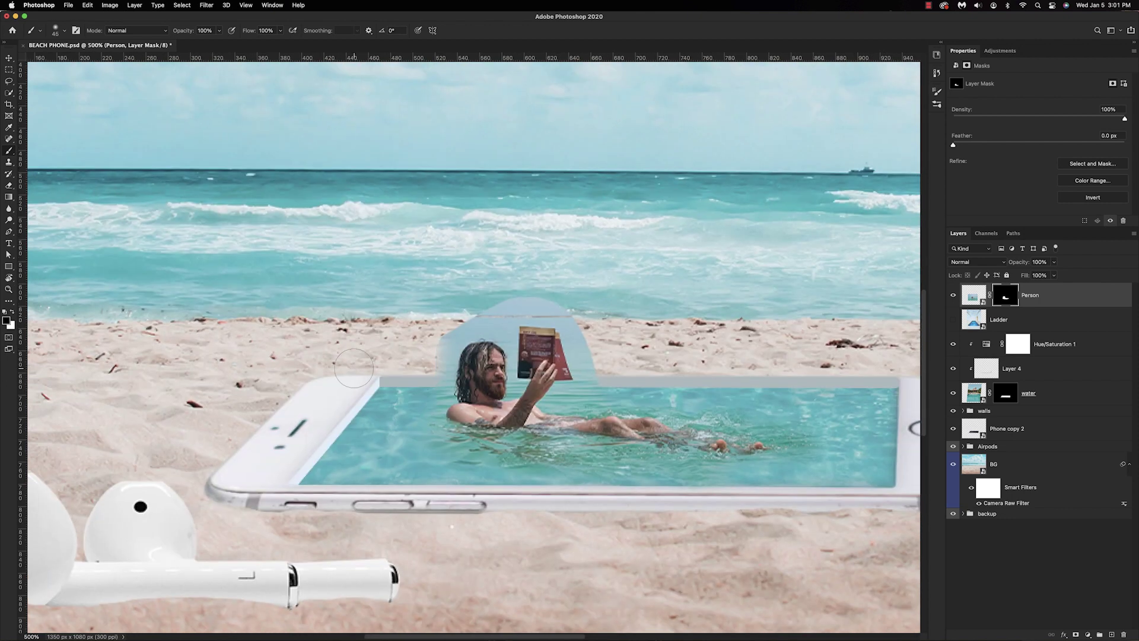
- Outline the background beside the book and above the man's forearm with the Pen tool and fill that area of the Person mask with black
{"action": "key", "text": "ctrl+plus"}
{"action": "key", "text": "ctrl+plus"}
{"action": "key", "text": "ctrl+plus"}
{"action": "key", "text": "ctrl+plus"}
{"action": "key", "text": "p"}
{"action": "left_click", "coordinate": [669, 310]}
{"action": "left_click", "coordinate": [709, 423]}
{"action": "left_click", "coordinate": [620, 483]}
{"action": "left_click", "coordinate": [801, 459]}
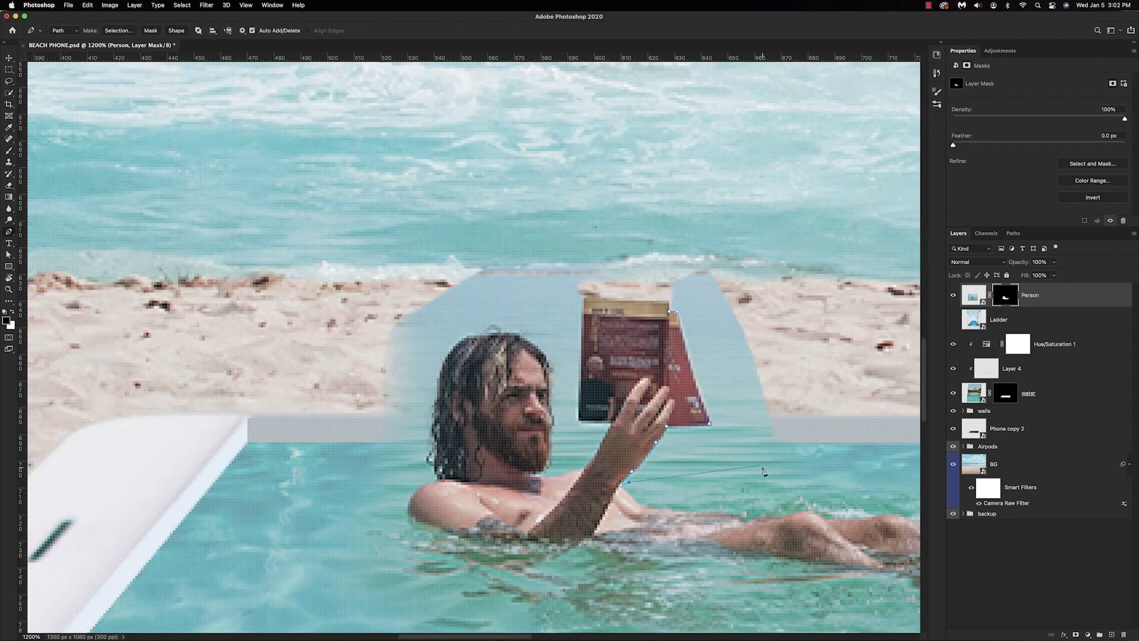
{"action": "left_click", "coordinate": [745, 342]}
{"action": "left_click", "coordinate": [657, 230]}
{"action": "left_click", "coordinate": [612, 309]}
{"action": "right_click", "coordinate": [609, 281]}
{"action": "left_click", "coordinate": [637, 340]}
{"action": "key", "text": "alt+BackSpace"}
- Trace a new pen path from the book and hand along the man's arm, neck and face up to his forehead
{"action": "left_click", "coordinate": [694, 414]}
{"action": "left_click", "coordinate": [670, 461]}
{"action": "left_click", "coordinate": [640, 469]}
{"action": "left_click", "coordinate": [623, 467]}
{"action": "left_click", "coordinate": [634, 429]}
{"action": "left_click", "coordinate": [638, 416]}
{"action": "left_click", "coordinate": [636, 403]}
{"action": "left_click", "coordinate": [634, 394]}
{"action": "left_click", "coordinate": [633, 379]}
{"action": "left_click", "coordinate": [636, 360]}
{"action": "left_click", "coordinate": [628, 350]}
- Continue the pen path over the man's head and down the back of his hair to the shoulder
{"action": "left_click_drag", "start_coordinate": [613, 333], "coordinate": [537, 326]}
{"action": "key", "text": "super+z"}
{"action": "key", "text": "super+z"}
{"action": "left_click", "coordinate": [524, 368]}
{"action": "left_click", "coordinate": [519, 395]}
{"action": "left_click", "coordinate": [513, 408]}
{"action": "left_click", "coordinate": [516, 441]}
{"action": "left_click", "coordinate": [516, 464]}
{"action": "left_click", "coordinate": [492, 496]}
{"action": "left_click", "coordinate": [481, 520]}
- Close the path around the background behind the man and book and remove that area from the Person mask
{"action": "left_click", "coordinate": [409, 515]}
{"action": "left_click", "coordinate": [411, 251]}
{"action": "left_click", "coordinate": [684, 158]}
{"action": "left_click", "coordinate": [738, 289]}
{"action": "left_click", "coordinate": [668, 290]}
{"action": "right_click", "coordinate": [669, 434]}
{"action": "left_click", "coordinate": [692, 477]}
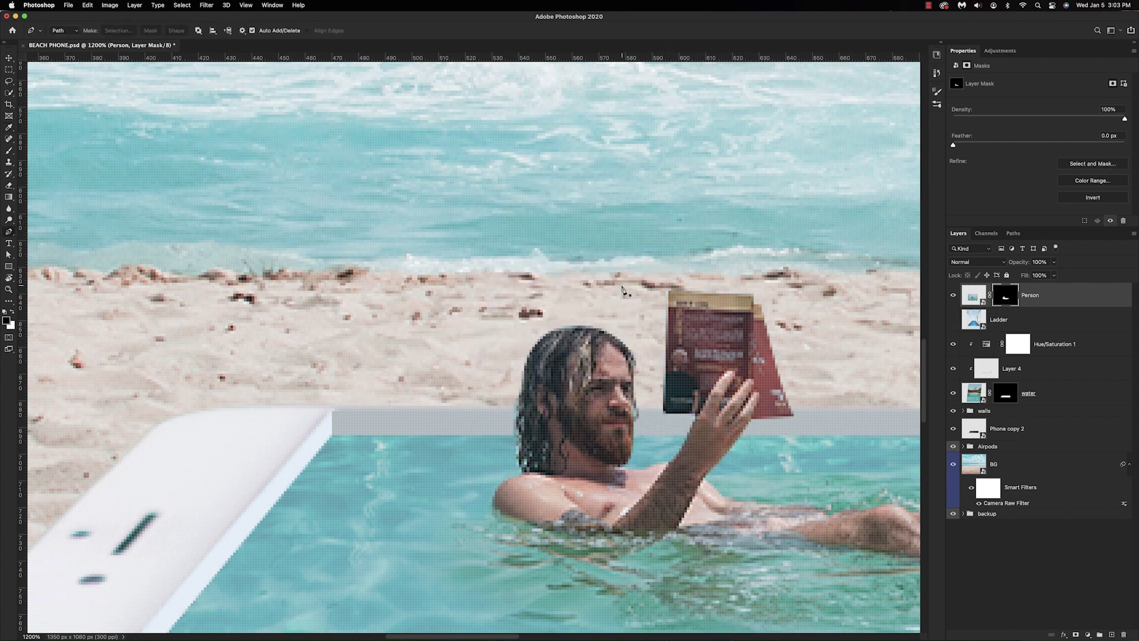
- Refine the Person mask along the top edge of the man's hair with a small black brush
{"action": "key", "text": "super+minus"}
{"action": "key", "text": "super+minus"}
{"action": "key", "text": "super+minus"}
{"action": "key", "text": "super+minus"}
{"action": "key", "text": "super+minus"}
{"action": "key", "text": "super+minus"}
{"action": "key", "text": "super+minus"}
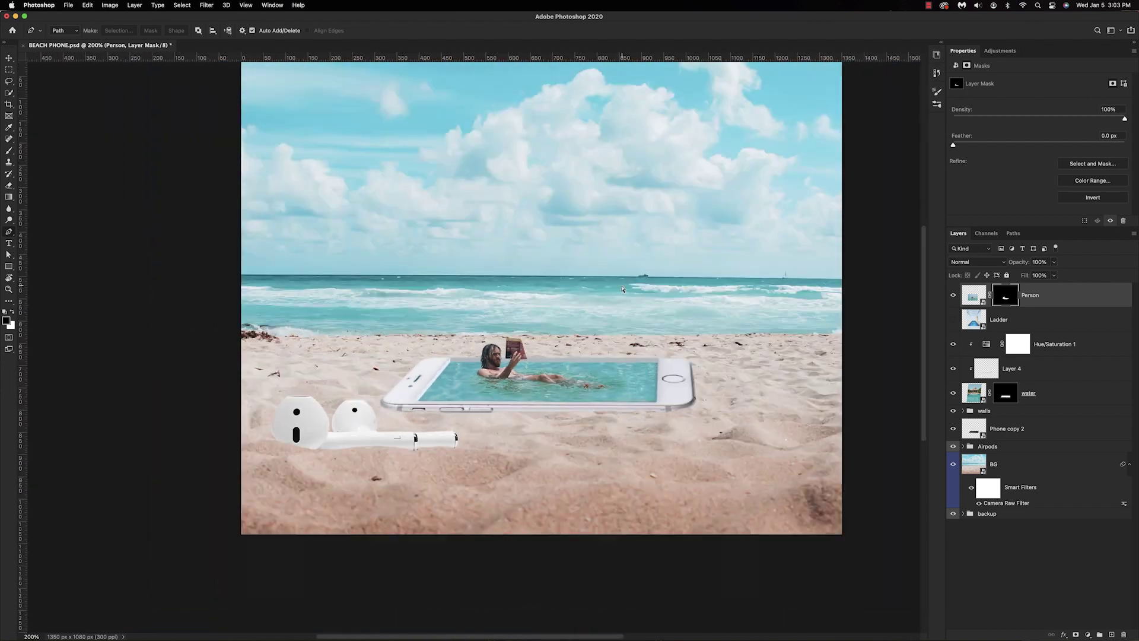
{"action": "key", "text": "super+plus"}
{"action": "key", "text": "super+plus"}
{"action": "key", "text": "super+plus"}
{"action": "key", "text": "super+plus"}
{"action": "key", "text": "super+plus"}
{"action": "key", "text": "super+plus"}
{"action": "key", "text": "super+plus"}
{"action": "key", "text": "super+plus"}
{"action": "key", "text": "b"}
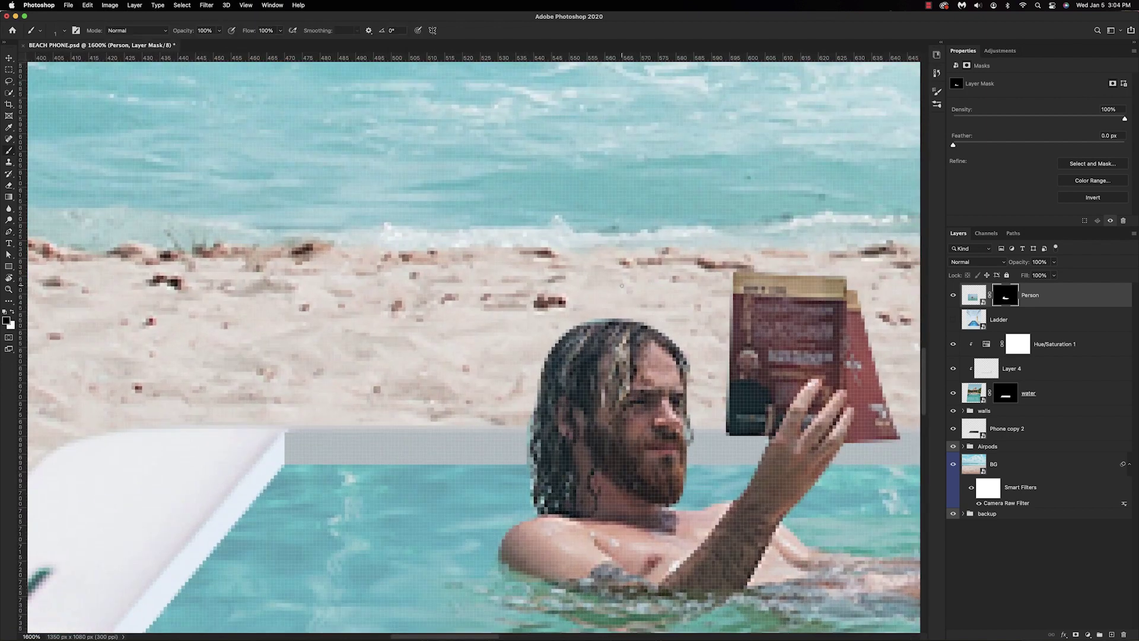
{"action": "left_click_drag", "start_coordinate": [619, 321], "coordinate": [580, 320]}
{"action": "left_click", "coordinate": [64, 31]}
{"action": "left_click", "coordinate": [64, 31]}
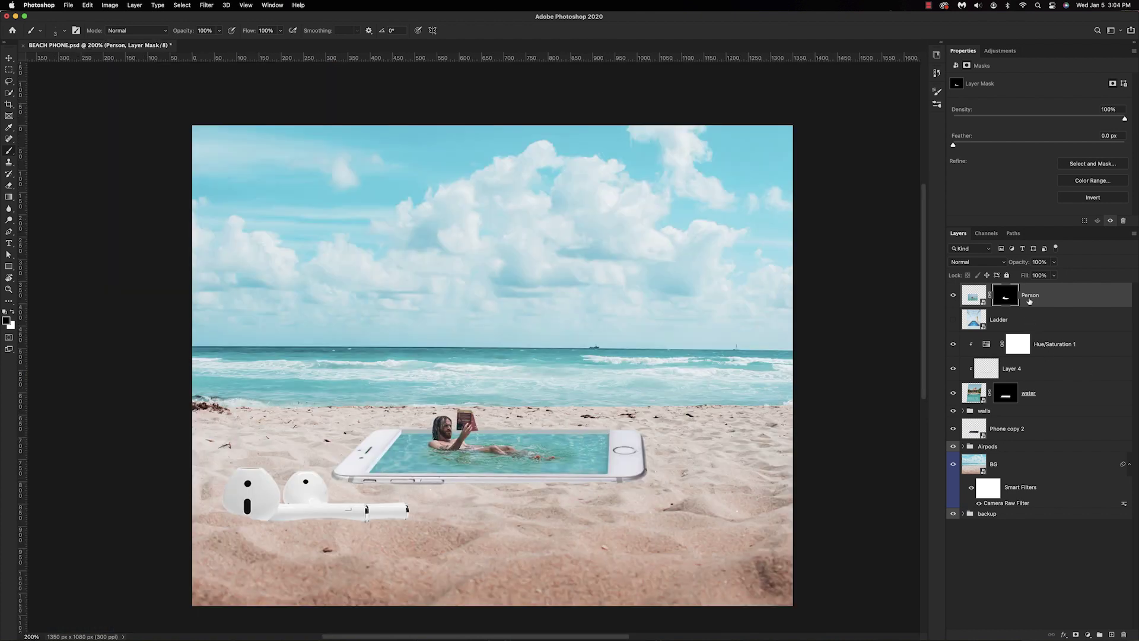
- Add a Hue/Saturation adjustment clipped to the Person layer, setting the Cyans to Hue +4 and Lightness +1
{"action": "left_click", "coordinate": [1088, 636]}
{"action": "left_click", "coordinate": [1085, 522]}
{"action": "left_click", "coordinate": [976, 307], "text": "alt"}
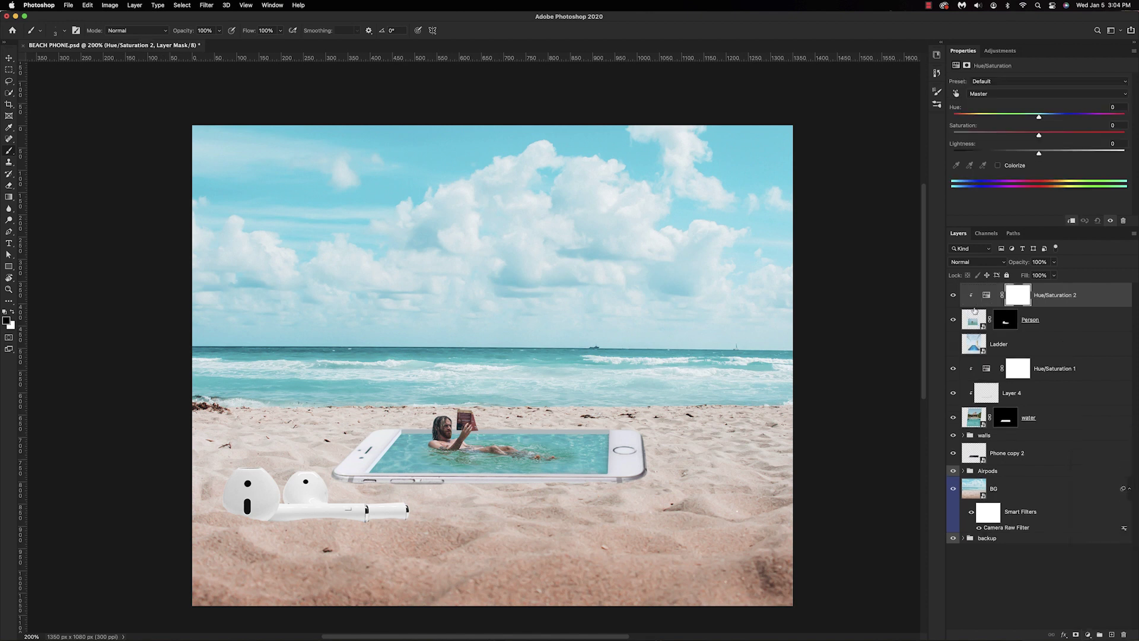
{"action": "left_click", "coordinate": [996, 94]}
{"action": "left_click", "coordinate": [996, 131]}
{"action": "left_click_drag", "start_coordinate": [1038, 118], "coordinate": [1045, 118]}
{"action": "left_click_drag", "start_coordinate": [1038, 156], "coordinate": [1043, 122]}
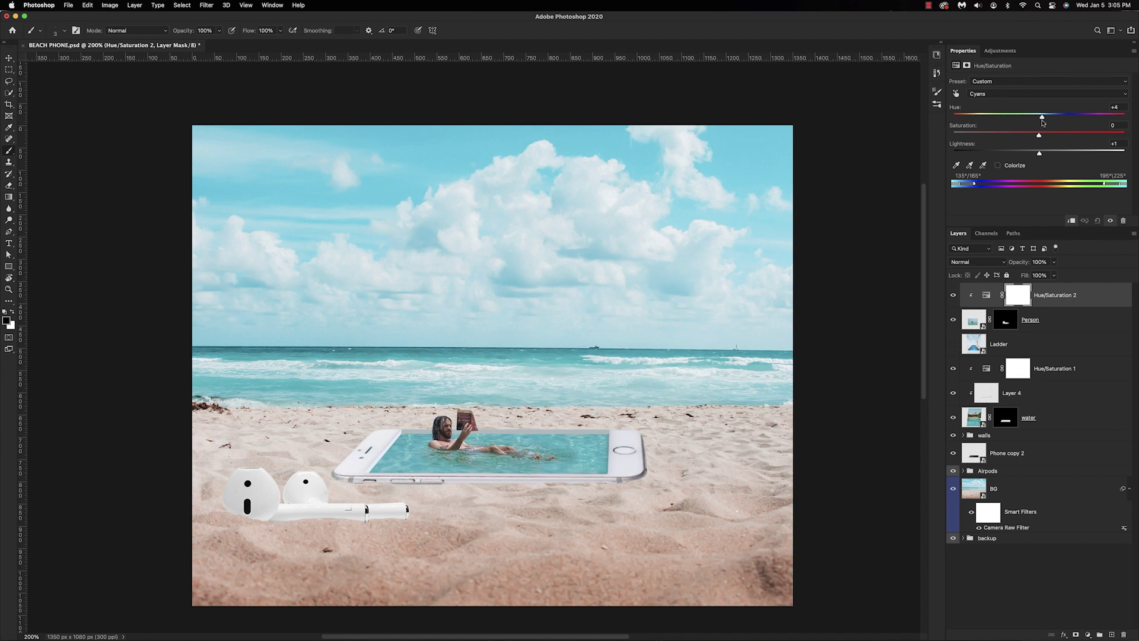
- Raise the lightness of the color range following Cyans in the Person layer's Hue/Saturation adjustment
{"action": "left_click", "coordinate": [1018, 96]}
{"action": "left_click", "coordinate": [1015, 104]}
{"action": "left_click_drag", "start_coordinate": [1039, 156], "coordinate": [1047, 156]}
- Add a Selective Color adjustment clipped to the Person layer, setting the Cyans to Cyan +8, Yellow -53 and Black -16 percent
{"action": "left_click", "coordinate": [1087, 634]}
{"action": "left_click", "coordinate": [1103, 616]}
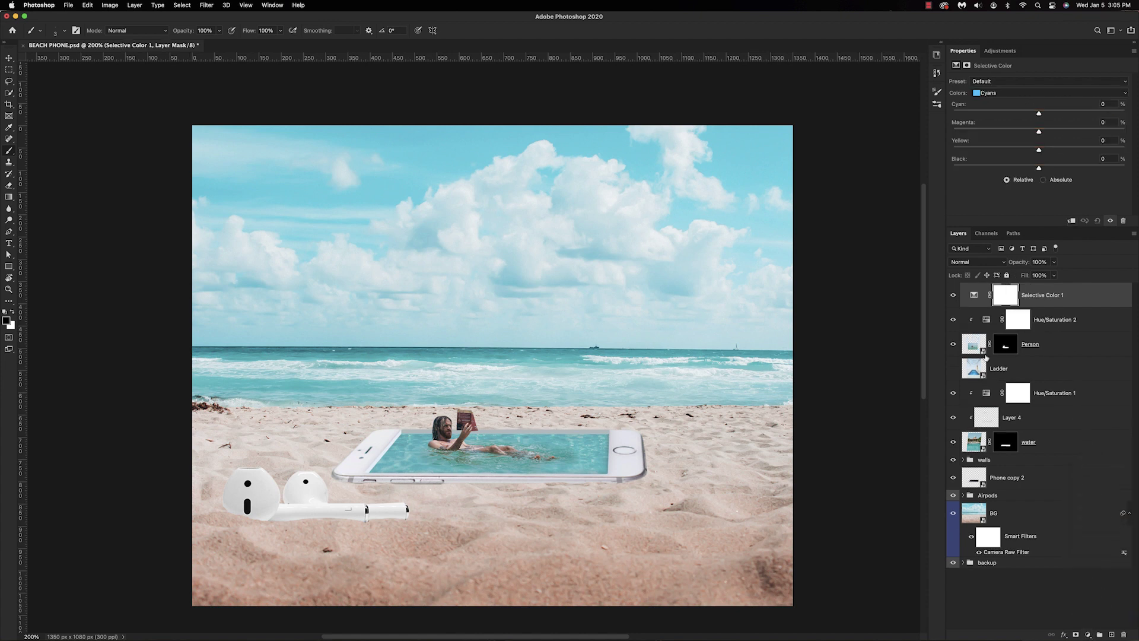
{"action": "left_click", "coordinate": [972, 309], "text": "alt"}
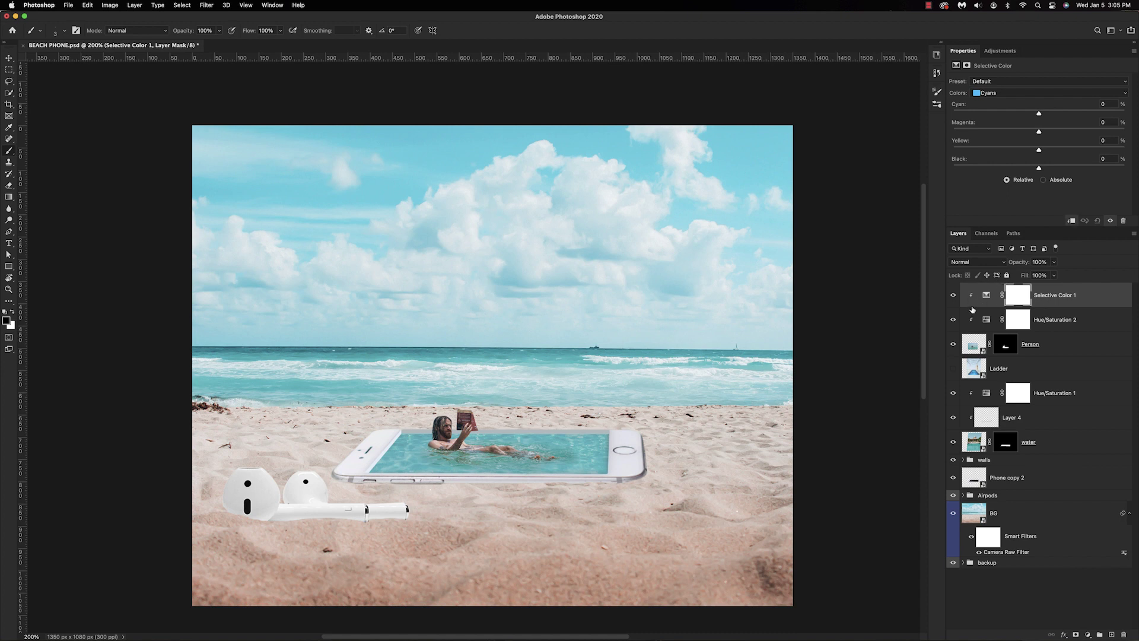
{"action": "left_click_drag", "start_coordinate": [1038, 167], "coordinate": [1025, 173]}
{"action": "left_click", "coordinate": [999, 93]}
{"action": "left_click", "coordinate": [1000, 100]}
{"action": "left_click_drag", "start_coordinate": [1040, 169], "coordinate": [1031, 172]}
{"action": "left_click_drag", "start_coordinate": [1039, 115], "coordinate": [1047, 114]}
{"action": "left_click", "coordinate": [1028, 93]}
{"action": "left_click", "coordinate": [1027, 84]}
{"action": "left_click_drag", "start_coordinate": [1039, 115], "coordinate": [995, 169]}
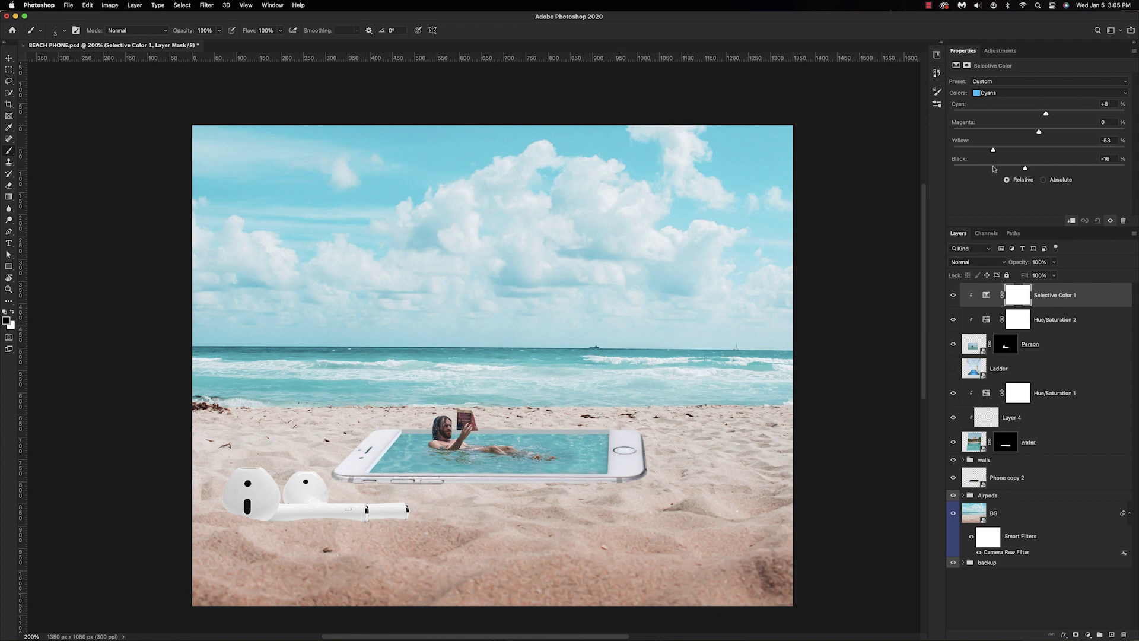
- Lower the yellow slightly in the color range following Cyans in the Person layer's Selective Color adjustment
{"action": "left_click", "coordinate": [988, 93]}
{"action": "left_click", "coordinate": [989, 97]}
{"action": "left_click_drag", "start_coordinate": [1038, 151], "coordinate": [1028, 155]}
- Target the Person layer mask with an enlarged Soft Round brush at 50% opacity
{"action": "left_click", "coordinate": [1001, 345]}
{"action": "left_click", "coordinate": [54, 29]}
{"action": "double_click", "coordinate": [79, 135]}
{"action": "key", "text": "super+plus"}
{"action": "key", "text": "super+plus"}
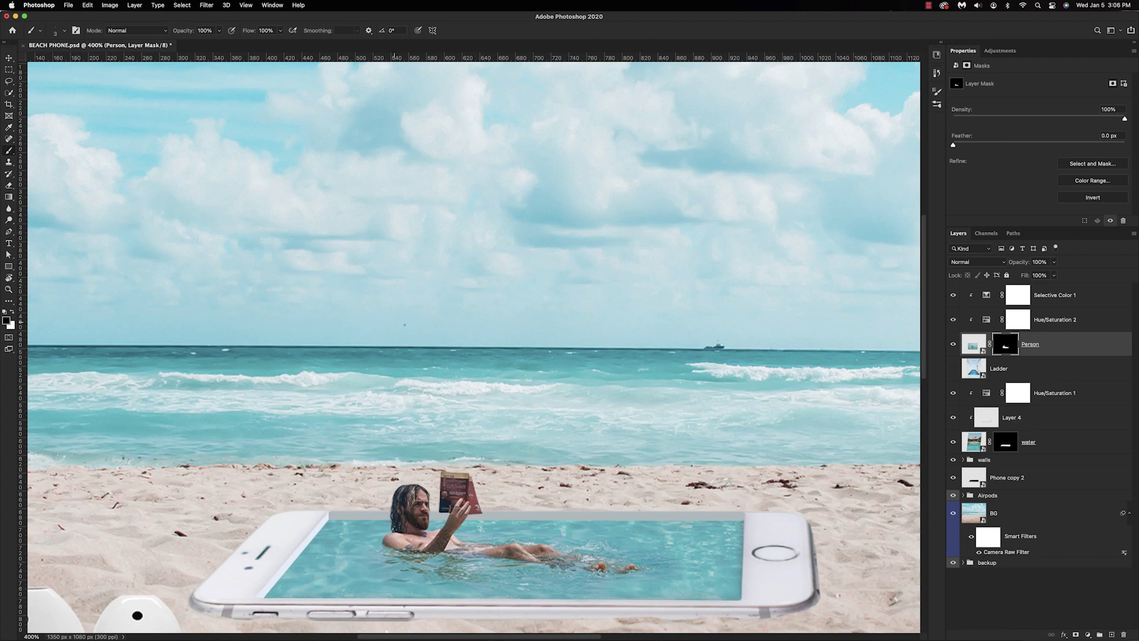
{"action": "key", "text": "bracketright"}
{"action": "key", "text": "bracketright"}
{"action": "key", "text": "bracketright"}
{"action": "key", "text": "5"}
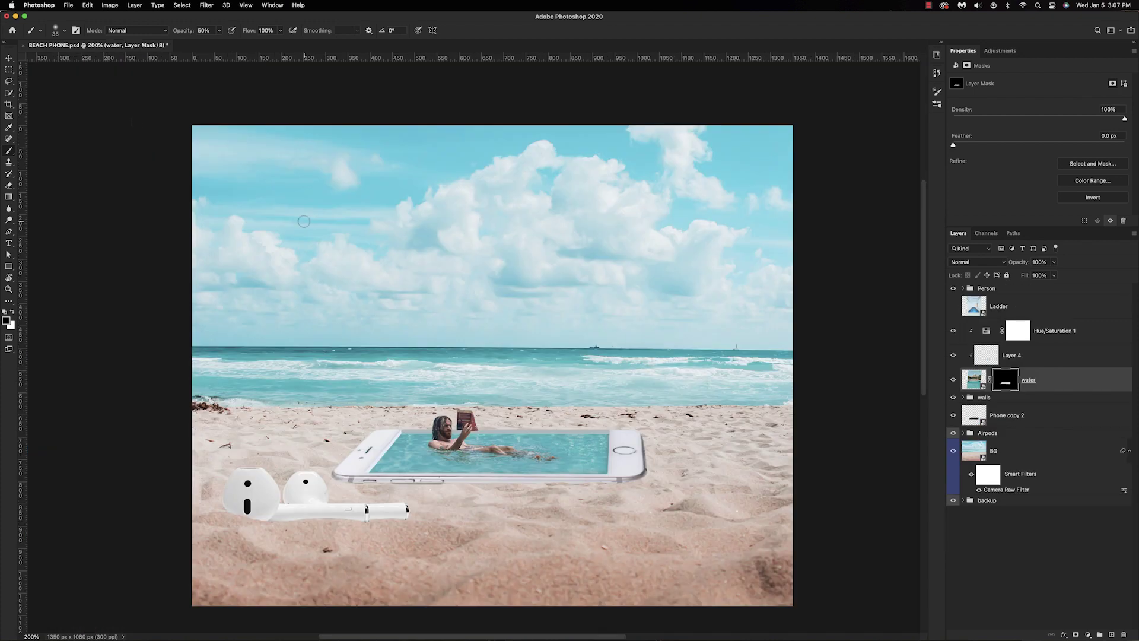
- Paint white on the water mask along the pool's far edge with a Hard Round brush at 50% opacity
{"action": "left_click", "coordinate": [54, 28]}
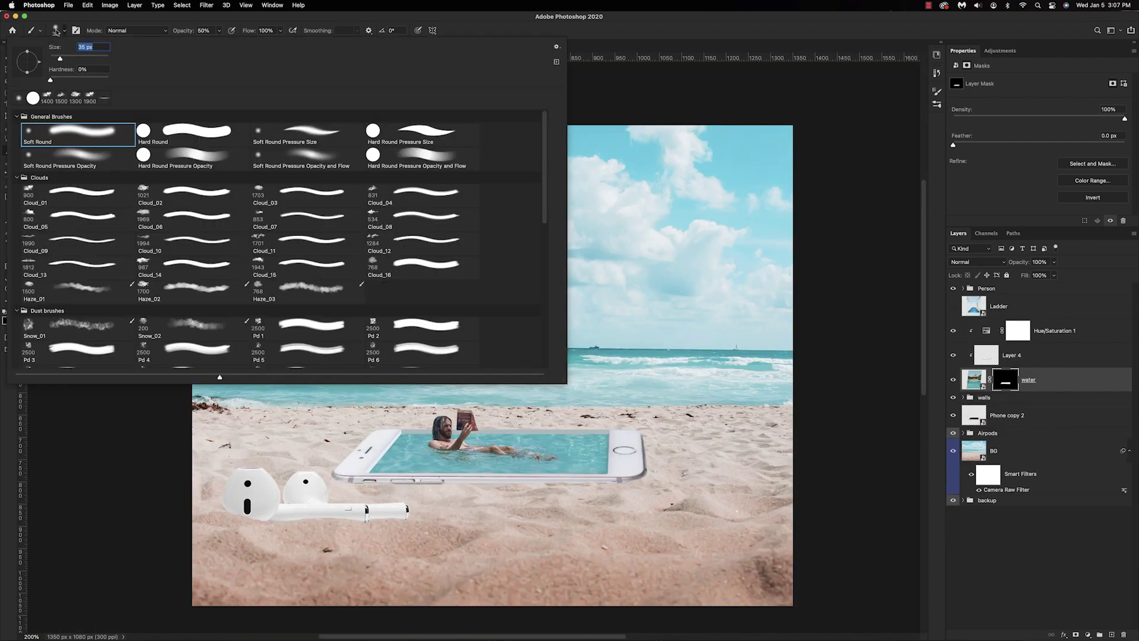
{"action": "double_click", "coordinate": [166, 136]}
{"action": "key", "text": "super+equal"}
{"action": "key", "text": "super+equal"}
{"action": "key", "text": "super+equal"}
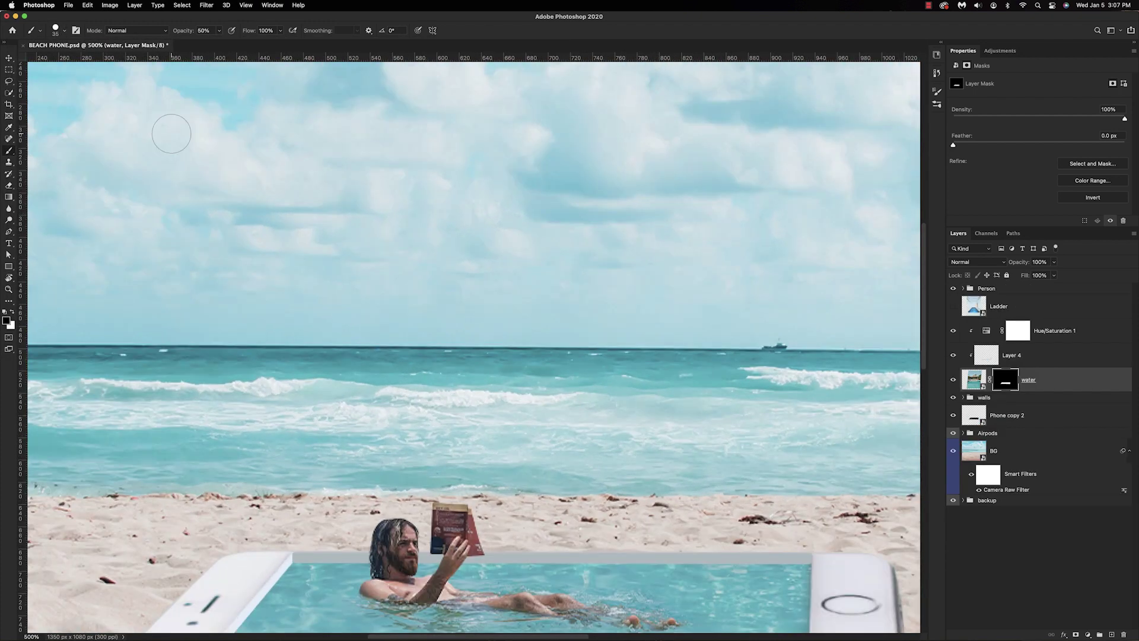
{"action": "scroll", "coordinate": [332, 489], "scroll_direction": "down", "scroll_amount": 1}
{"action": "key", "text": "x"}
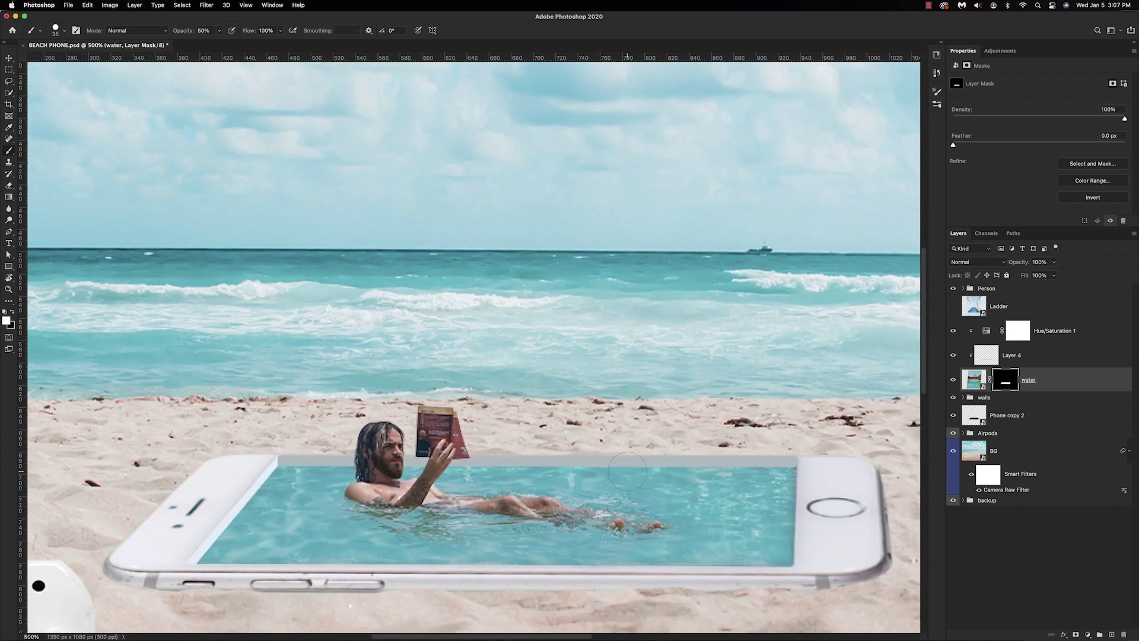
{"action": "key", "text": "bracketleft"}
{"action": "key", "text": "bracketleft"}
{"action": "key", "text": "bracketleft"}
{"action": "left_click_drag", "start_coordinate": [605, 470], "coordinate": [699, 483]}
{"action": "left_click_drag", "start_coordinate": [548, 472], "coordinate": [489, 469]}
- Refine the water mask along the phone screen's slanted edge with a much smaller brush
{"action": "key", "text": "bracketleft"}
{"action": "key", "text": "bracketleft"}
{"action": "key", "text": "bracketleft"}
{"action": "key", "text": "bracketleft"}
{"action": "key", "text": "bracketleft"}
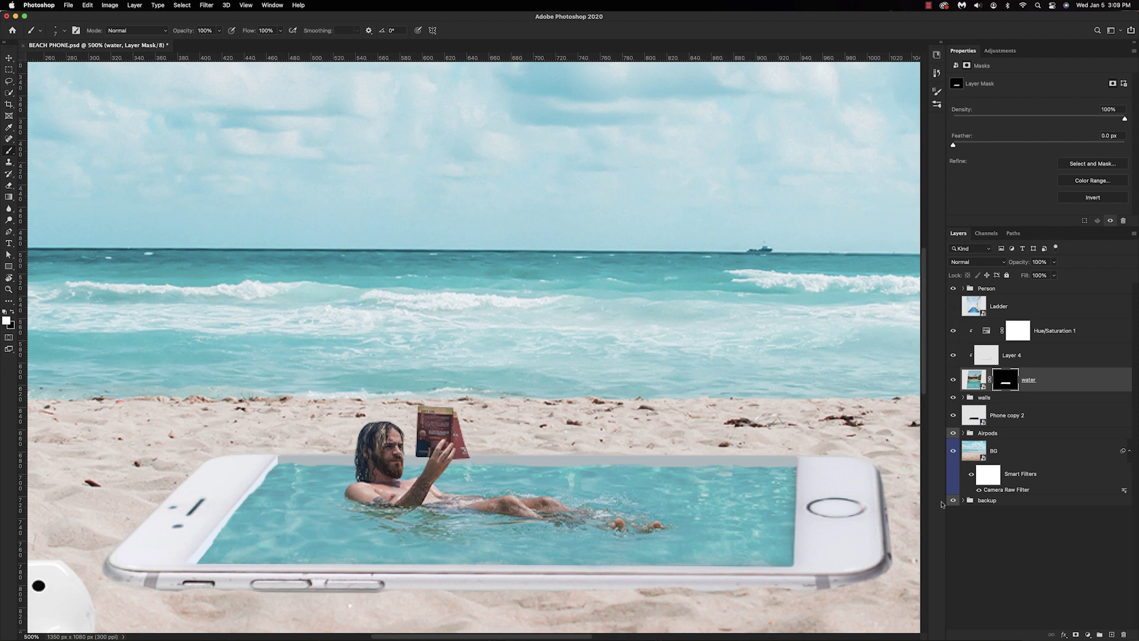
- Add an Exposure adjustment of -3.49 clipped to the walls group and invert its mask
{"action": "left_click", "coordinate": [986, 399]}
{"action": "left_click", "coordinate": [1087, 635]}
{"action": "left_click", "coordinate": [1094, 499]}
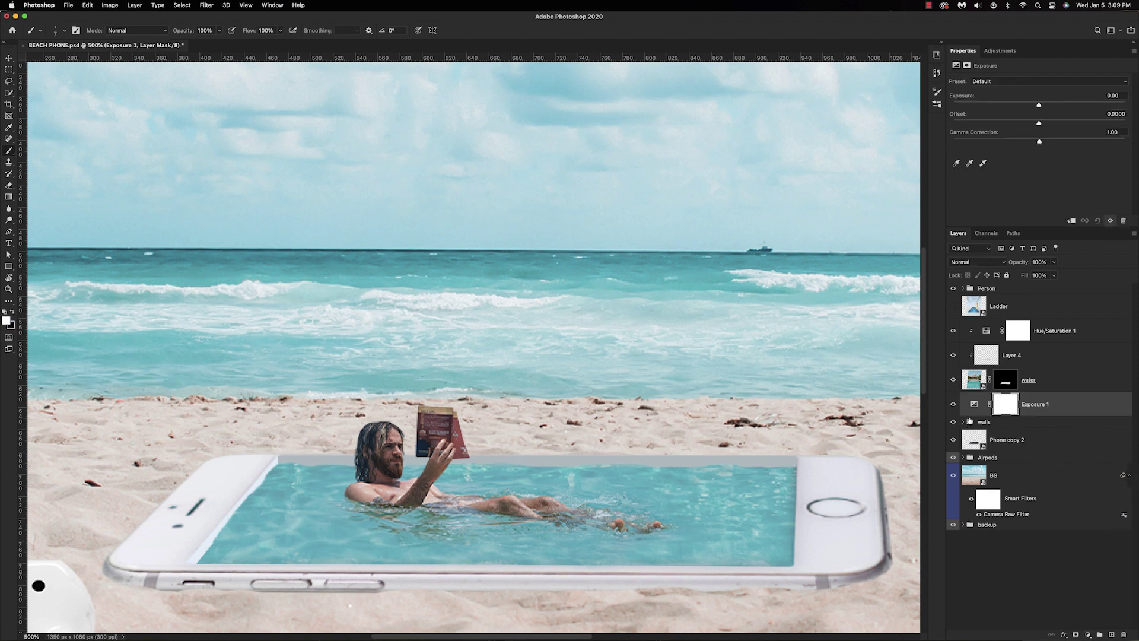
{"action": "left_click", "coordinate": [969, 416], "text": "alt"}
{"action": "left_click_drag", "start_coordinate": [1039, 106], "coordinate": [994, 104]}
{"action": "key", "text": "super+i"}
- Paint faint shading along the pool's far wall on the Exposure mask with a Soft Round brush at 10% opacity
{"action": "left_click", "coordinate": [54, 31]}
{"action": "left_click", "coordinate": [97, 136]}
{"action": "key", "text": "Return"}
{"action": "key", "text": "2"}
{"action": "key", "text": "super+plus"}
{"action": "key", "text": "super+plus"}
{"action": "key", "text": "r"}
{"action": "mouse_move", "coordinate": [383, 284]}
{"action": "left_mouse_down"}
{"action": "mouse_move", "coordinate": [484, 340]}
{"action": "mouse_move", "coordinate": [479, 330]}
{"action": "left_mouse_up"}
{"action": "key", "text": "b"}
{"action": "key", "text": "1"}
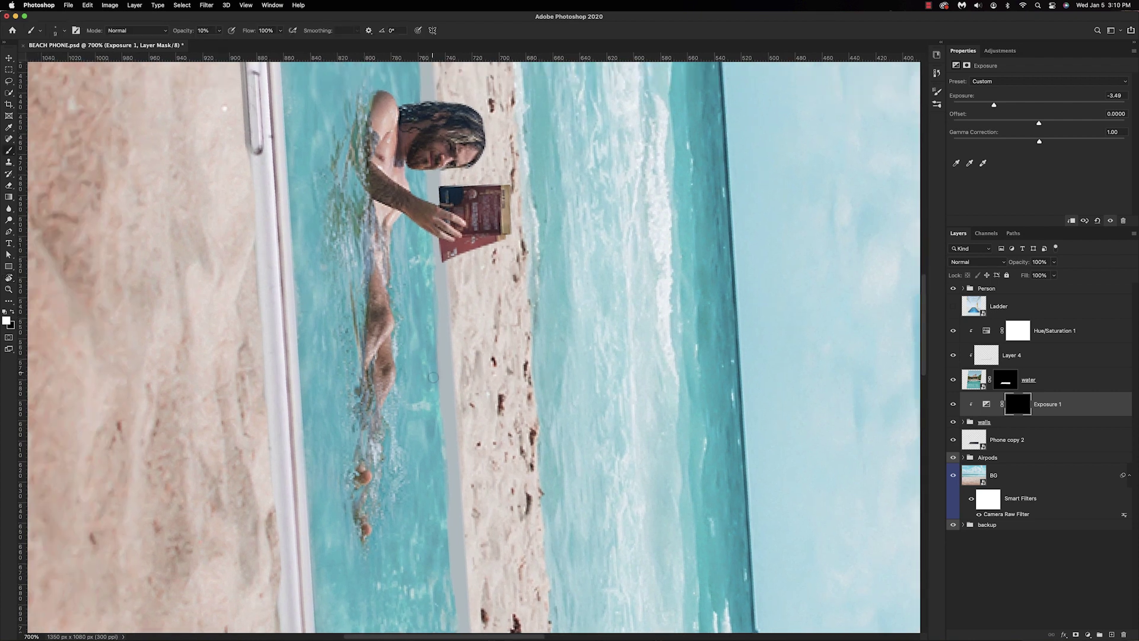
{"action": "left_click_drag", "start_coordinate": [431, 546], "coordinate": [409, 424]}
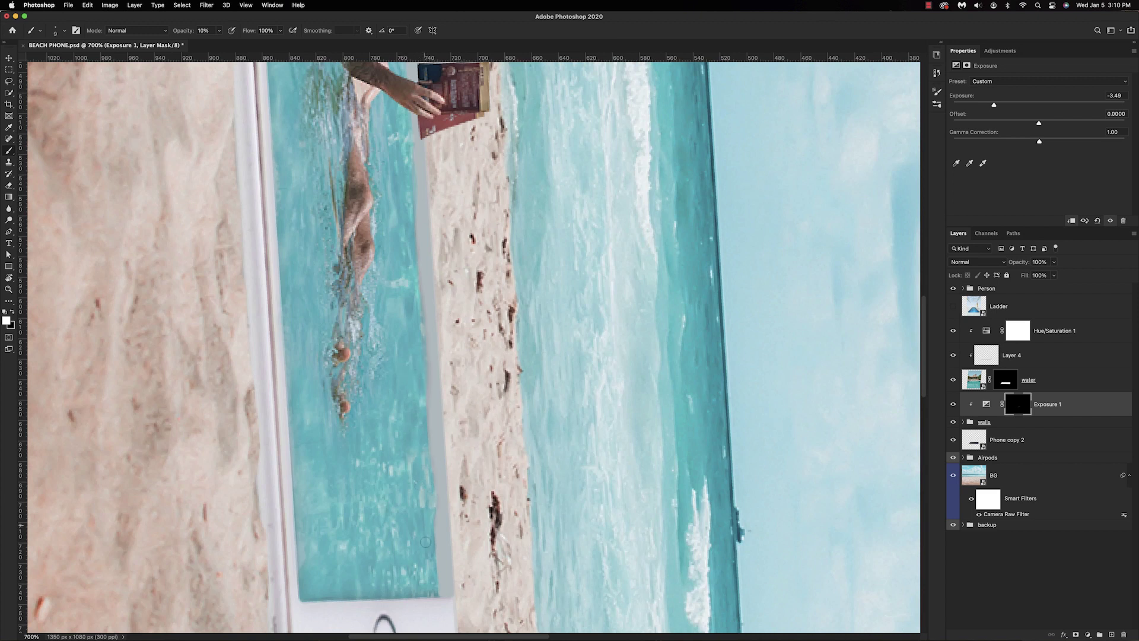
- Shade the wall corner and slanted edge near the phone's speaker with a smaller brush at 10% opacity
{"action": "scroll", "coordinate": [520, 272], "scroll_direction": "up", "scroll_amount": 10}
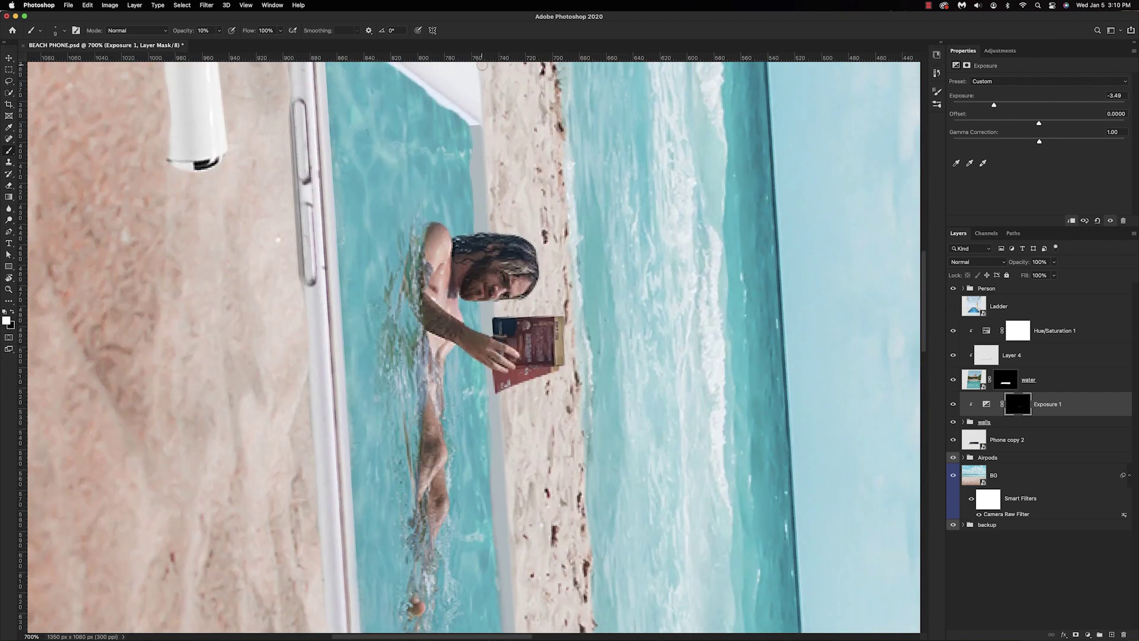
{"action": "key", "text": "bracketleft"}
{"action": "key", "text": "bracketleft"}
{"action": "key", "text": "bracketleft"}
{"action": "key", "text": "bracketleft"}
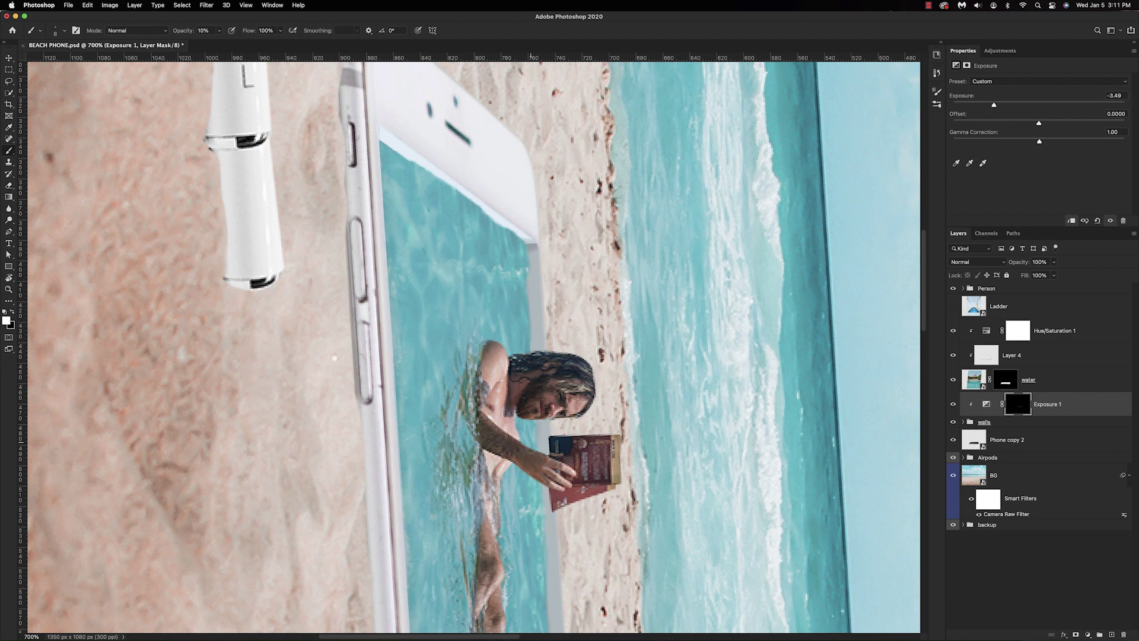
{"action": "key", "text": "r"}
{"action": "mouse_move", "coordinate": [520, 285]}
{"action": "left_mouse_down"}
{"action": "mouse_move", "coordinate": [528, 292]}
{"action": "mouse_move", "coordinate": [491, 272]}
{"action": "mouse_move", "coordinate": [412, 290]}
{"action": "left_mouse_up"}
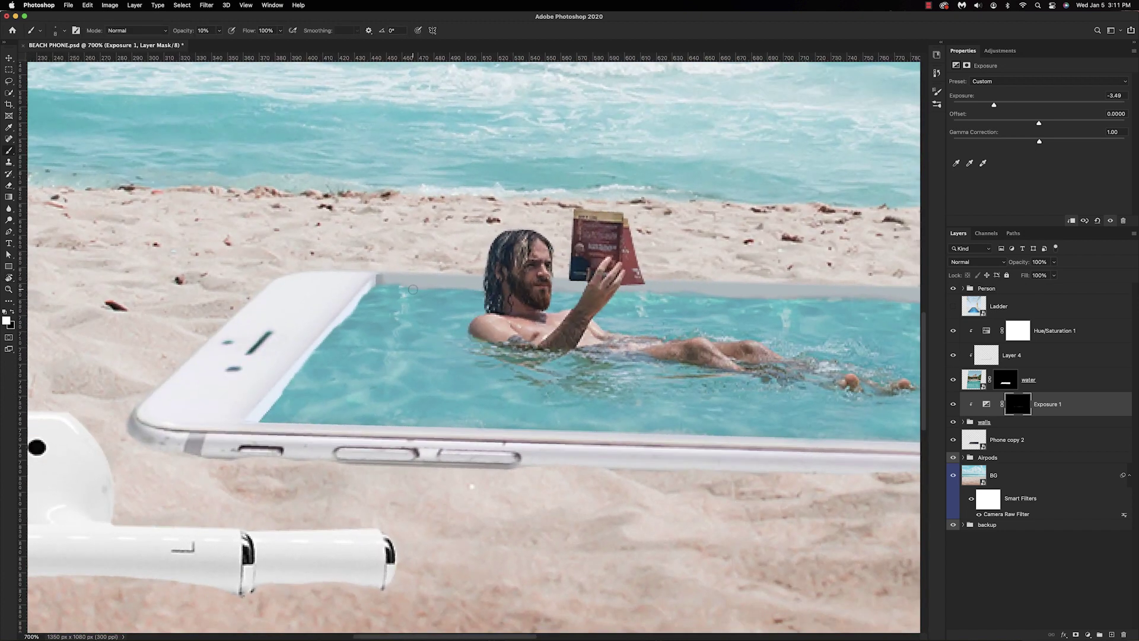
{"action": "mouse_move", "coordinate": [351, 316]}
{"action": "left_mouse_down"}
{"action": "mouse_move", "coordinate": [261, 418]}
{"action": "mouse_move", "coordinate": [287, 382]}
{"action": "left_mouse_up"}
{"action": "key", "text": "e"}
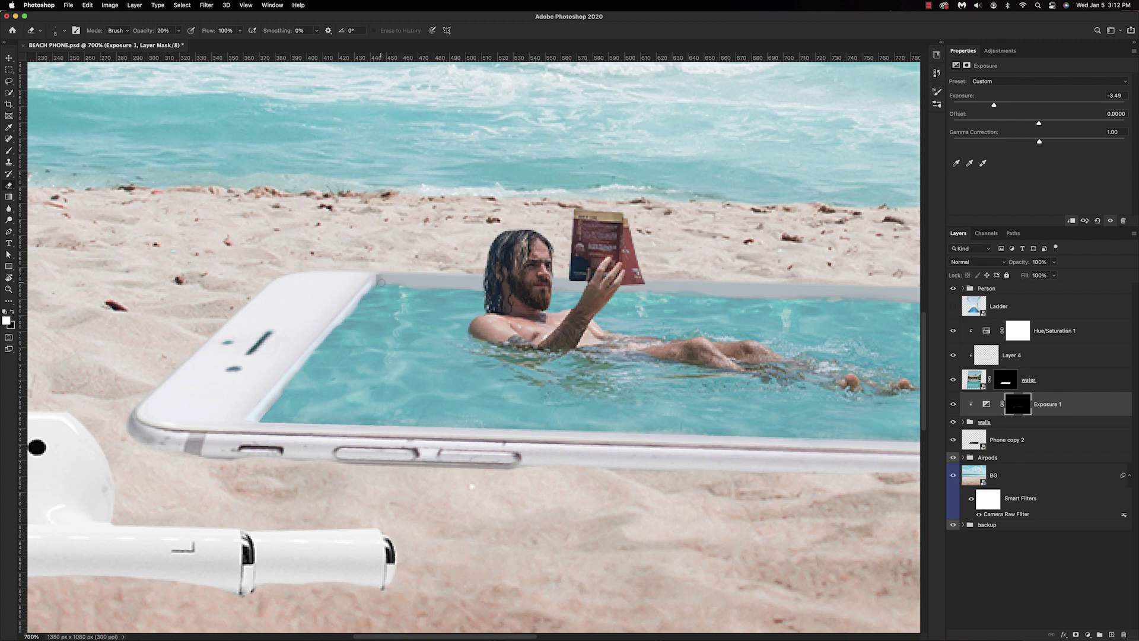
{"action": "key", "text": "b"}
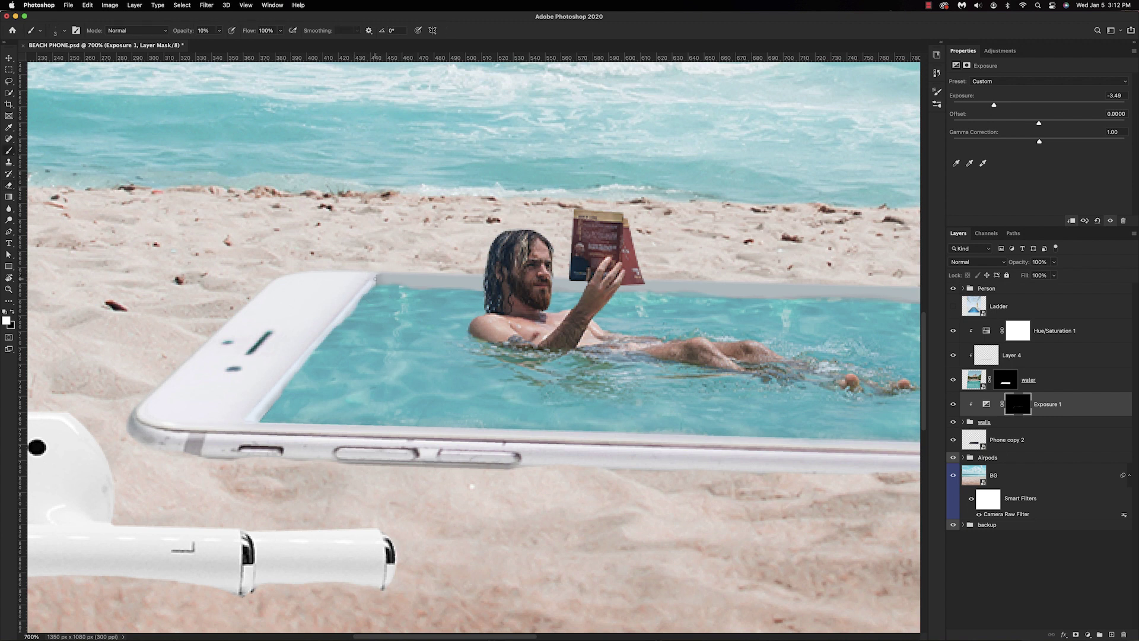
{"action": "left_click_drag", "start_coordinate": [472, 486], "coordinate": [124, 543]}
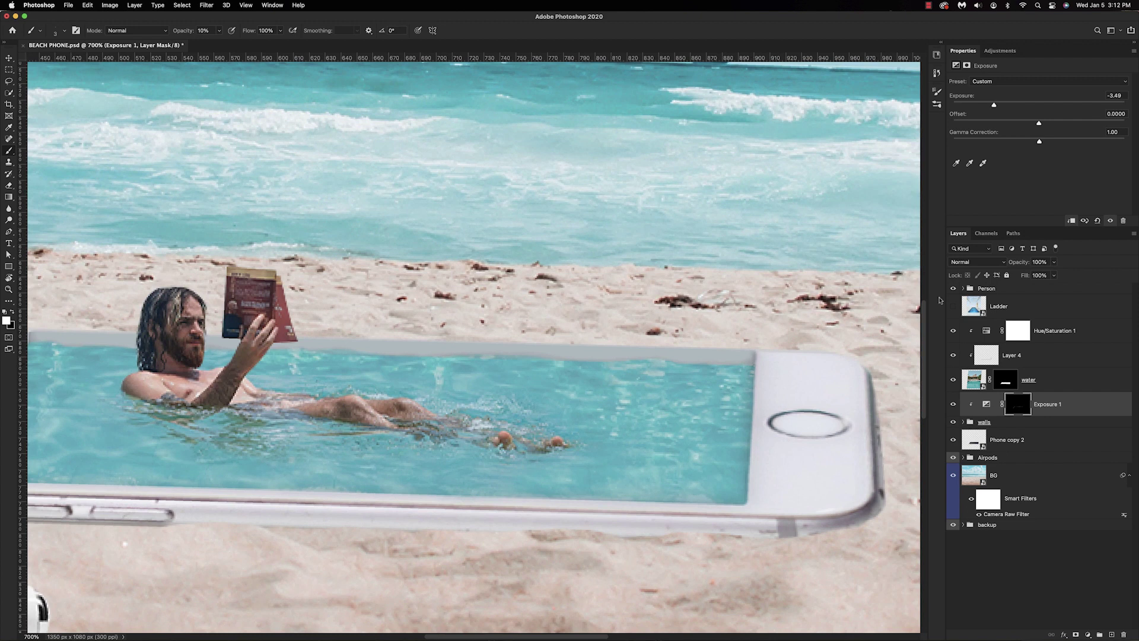
- Adjust the wall shading near the phone's speaker end on the Exposure mask with the Eraser at 40% opacity
{"action": "key", "text": "r"}
{"action": "left_click", "coordinate": [142, 31]}
{"action": "key", "text": "b"}
{"action": "key", "text": "super+minus"}
{"action": "key", "text": "super+minus"}
{"action": "key", "text": "super+minus"}
{"action": "key", "text": "super+minus"}
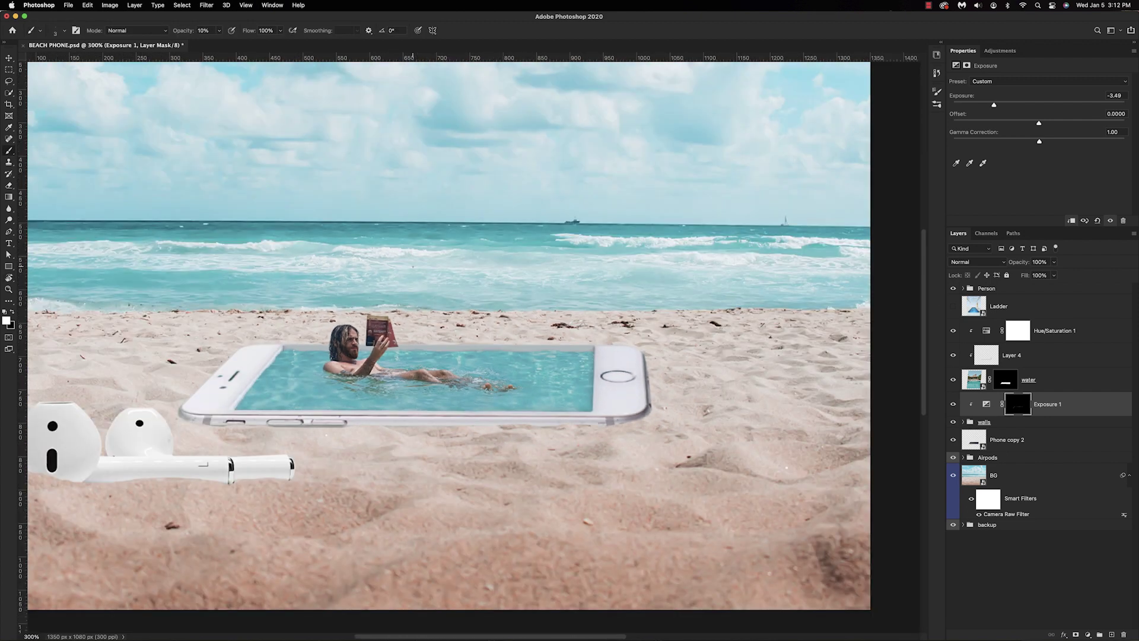
{"action": "left_click_drag", "start_coordinate": [245, 403], "coordinate": [413, 366]}
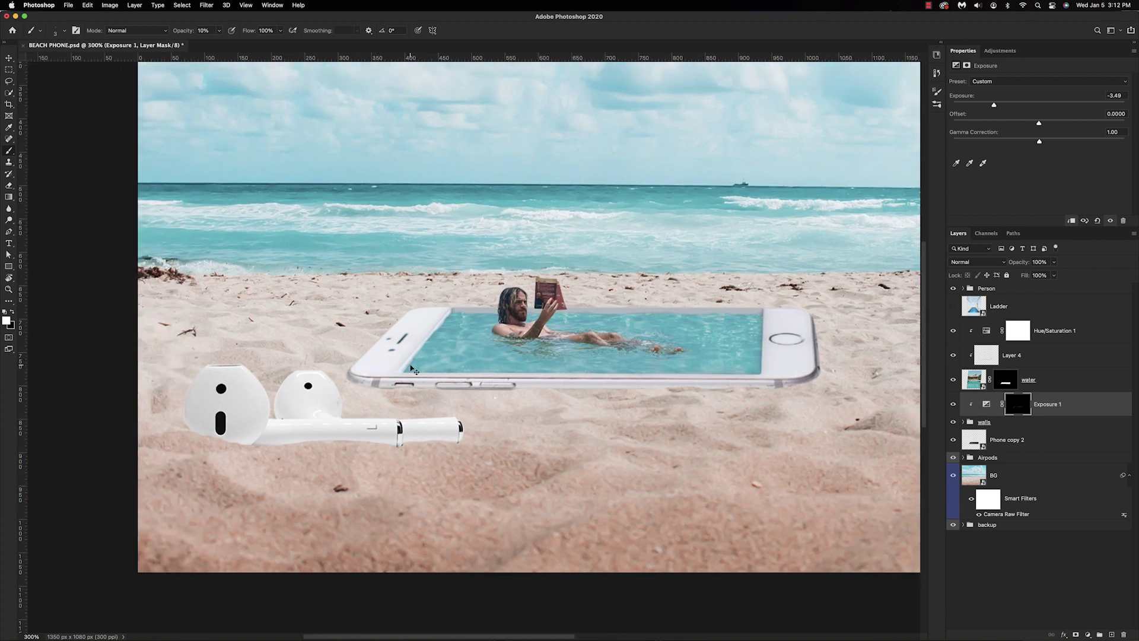
{"action": "key", "text": "super+plus"}
{"action": "key", "text": "super+plus"}
{"action": "key", "text": "super+plus"}
{"action": "key", "text": "e"}
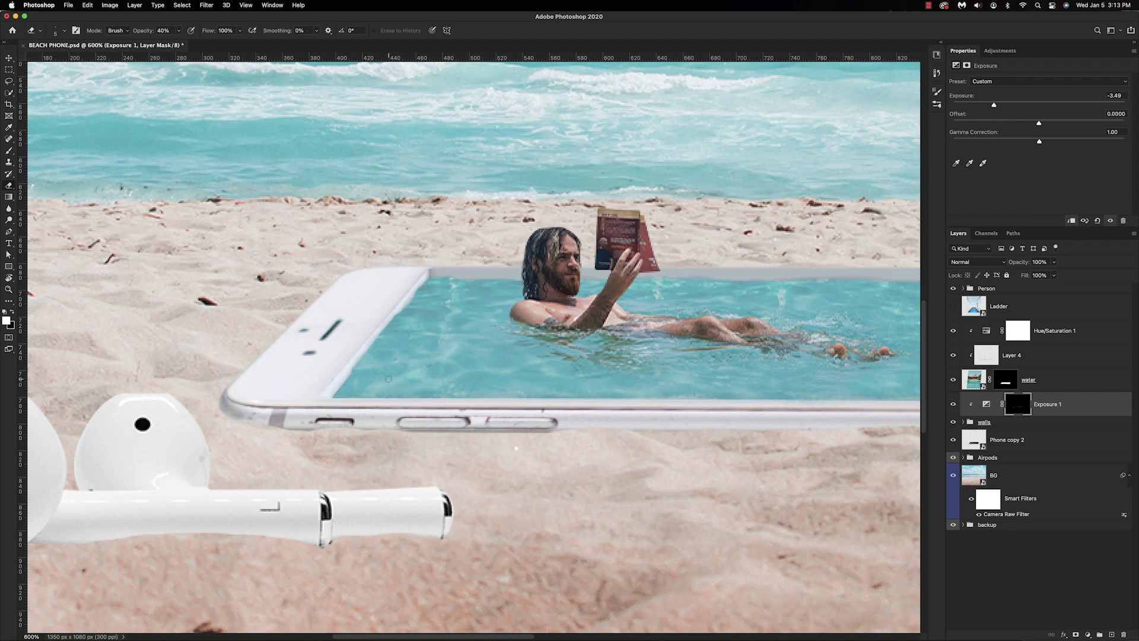
{"action": "scroll", "coordinate": [389, 383], "scroll_direction": "down", "scroll_amount": 2}
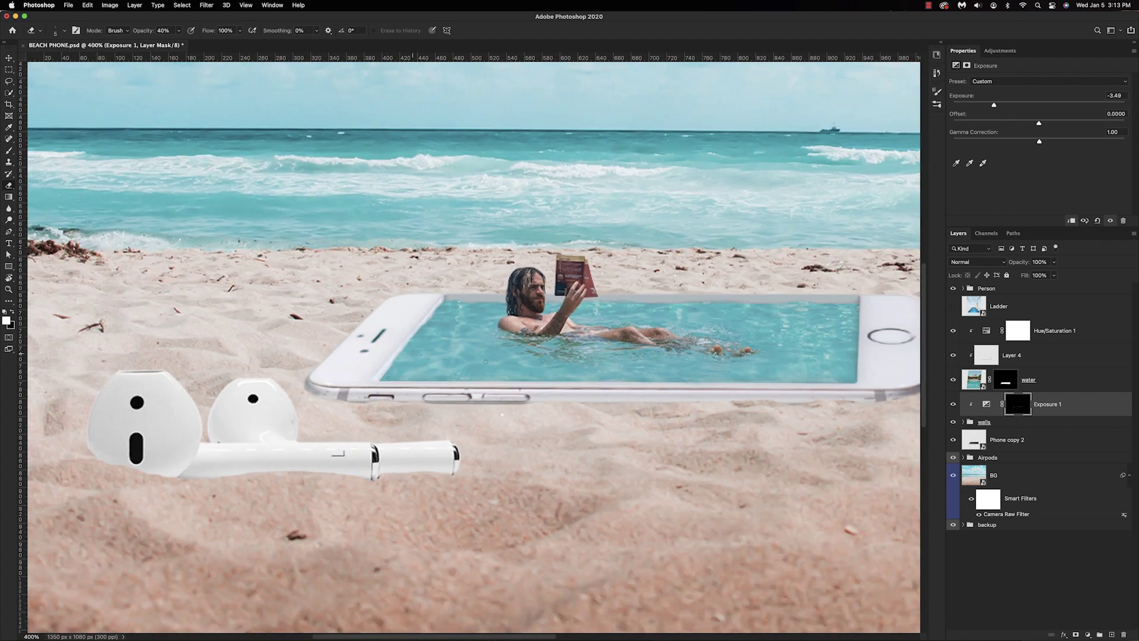
- Add a new layer above the water's Hue/Saturation adjustment and clip it to the water layer
{"action": "left_click", "coordinate": [1076, 336]}
{"action": "left_click", "coordinate": [1111, 634]}
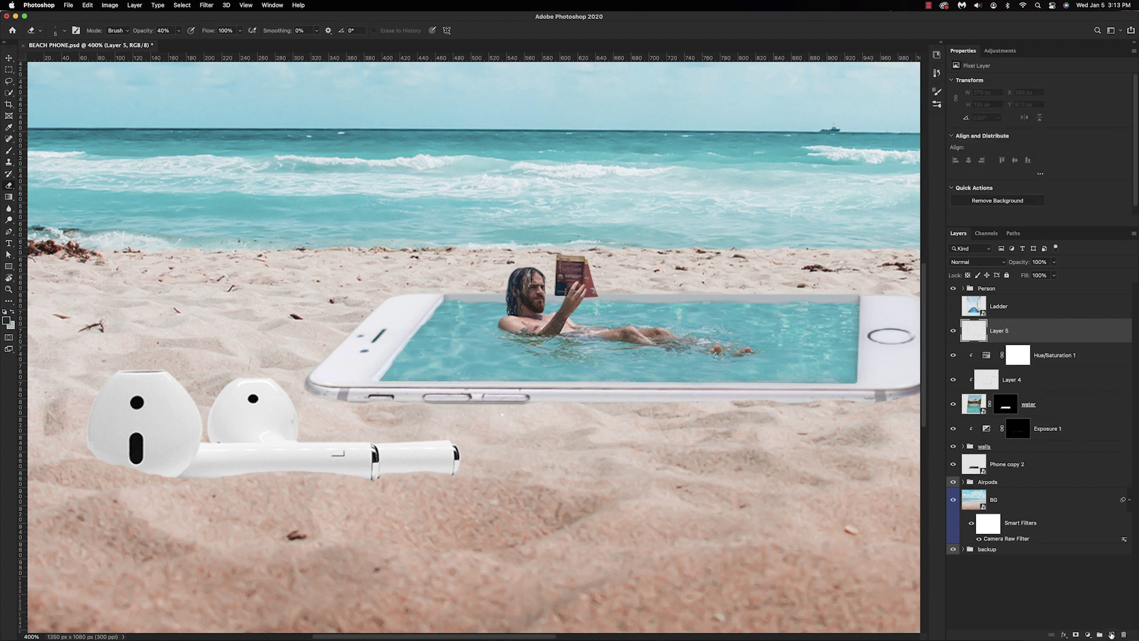
{"action": "left_click", "coordinate": [971, 339], "text": "alt"}
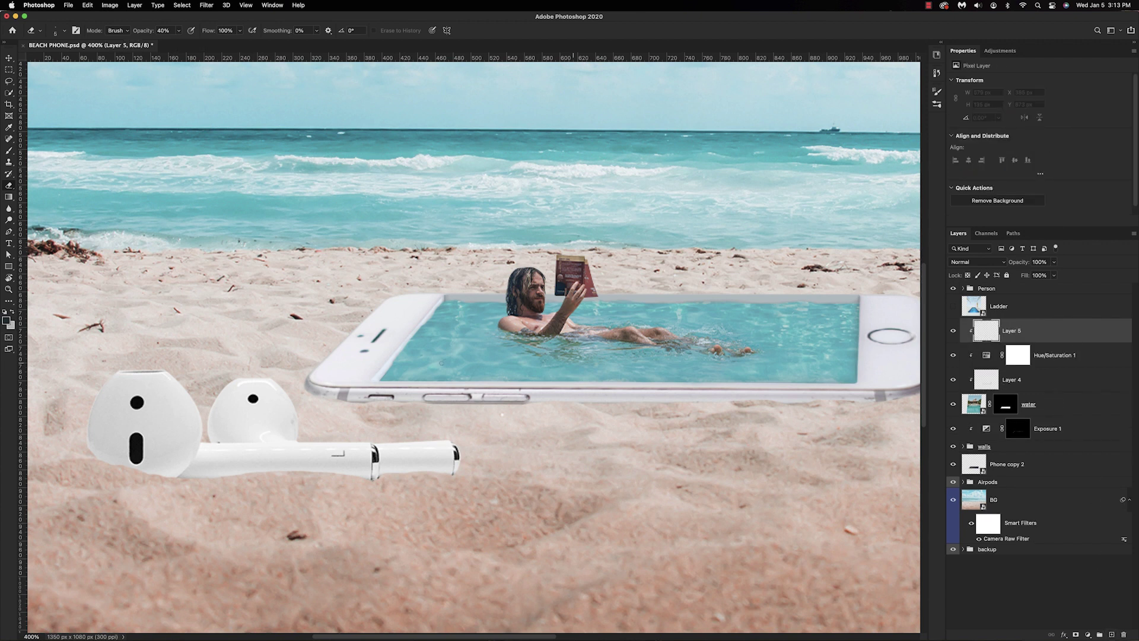
- Choose a dark, saturated blue as the foreground color for shading the water
{"action": "left_click", "coordinate": [7, 320]}
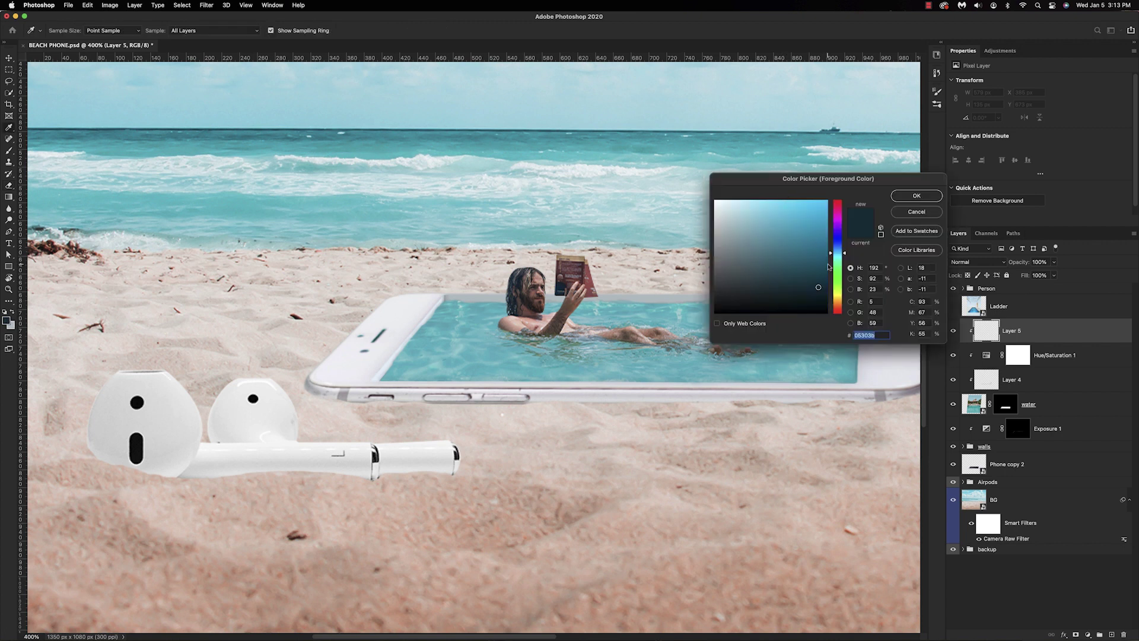
{"action": "left_click", "coordinate": [825, 273]}
{"action": "left_click_drag", "start_coordinate": [828, 255], "coordinate": [830, 251]}
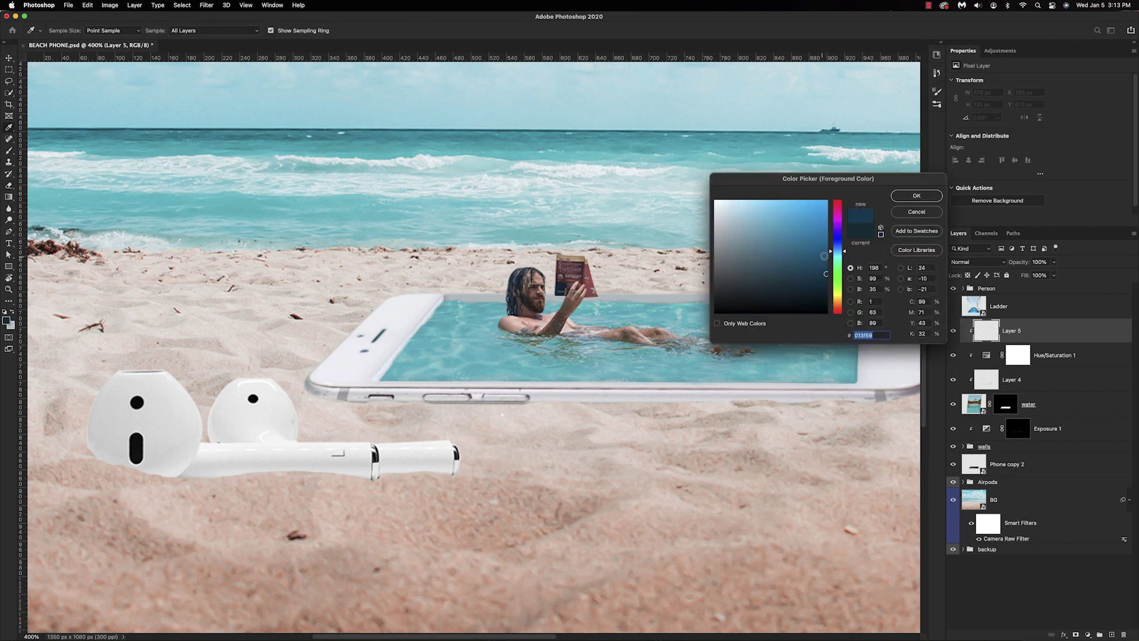
{"action": "left_click", "coordinate": [813, 263]}
{"action": "left_click", "coordinate": [822, 271]}
{"action": "left_click_drag", "start_coordinate": [831, 253], "coordinate": [830, 251]}
{"action": "key", "text": "Return"}
{"action": "key", "text": "e"}
{"action": "key", "text": "bracketright"}
{"action": "key", "text": "bracketright"}
{"action": "key", "text": "bracketright"}
{"action": "key", "text": "bracketright"}
{"action": "key", "text": "bracketright"}
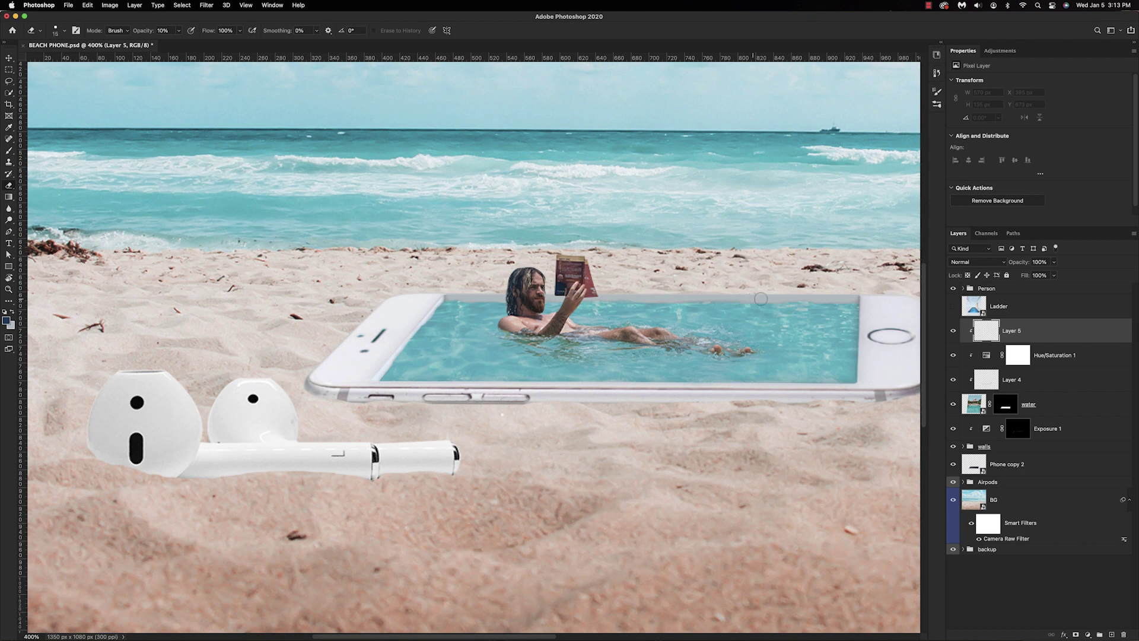
- Paint dark blue shading over the water near the home-button end and far edge with an enlarged brush at 10% opacity
{"action": "key", "text": "b"}
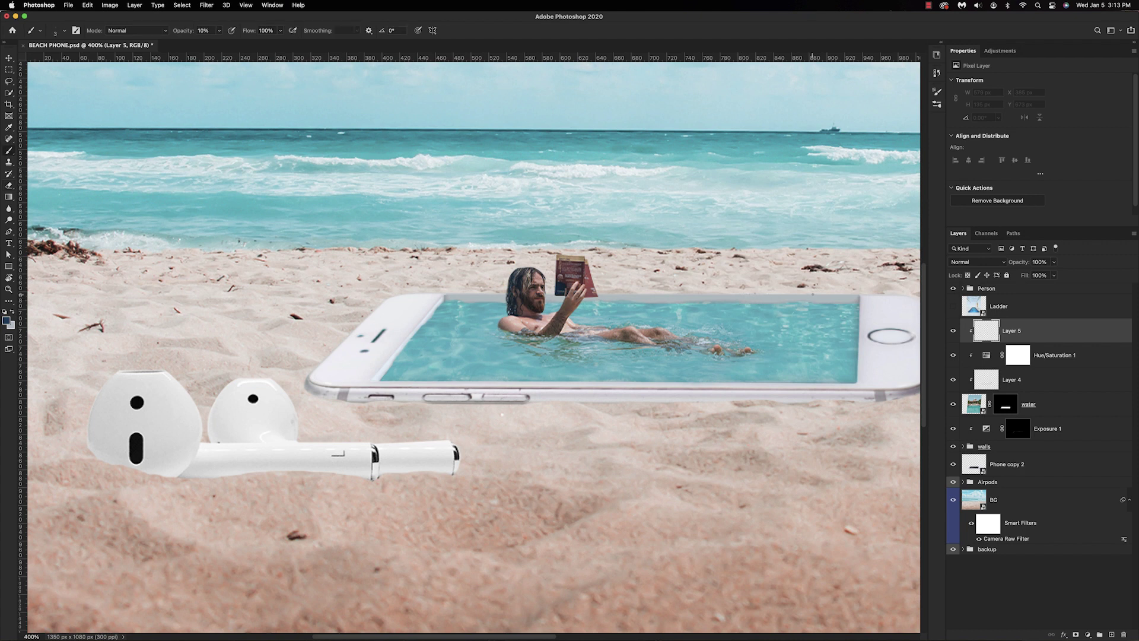
{"action": "key", "text": "bracketright"}
{"action": "key", "text": "bracketright"}
{"action": "key", "text": "bracketright"}
{"action": "key", "text": "bracketright"}
{"action": "key", "text": "bracketright"}
{"action": "key", "text": "bracketright"}
{"action": "key", "text": "bracketright"}
{"action": "mouse_move", "coordinate": [797, 298]}
{"action": "left_mouse_down"}
{"action": "mouse_move", "coordinate": [863, 312]}
{"action": "mouse_move", "coordinate": [864, 332]}
{"action": "mouse_move", "coordinate": [788, 299]}
{"action": "mouse_move", "coordinate": [694, 295]}
{"action": "mouse_move", "coordinate": [860, 300]}
{"action": "mouse_move", "coordinate": [834, 298]}
{"action": "left_mouse_up"}
{"action": "key", "text": "bracketright"}
{"action": "key", "text": "bracketright"}
{"action": "key", "text": "bracketright"}
{"action": "key", "text": "bracketright"}
{"action": "left_click_drag", "start_coordinate": [877, 374], "coordinate": [785, 414]}
{"action": "mouse_move", "coordinate": [808, 288]}
{"action": "left_mouse_down"}
{"action": "mouse_move", "coordinate": [537, 301]}
{"action": "mouse_move", "coordinate": [631, 300]}
{"action": "left_mouse_up"}
- Shade the water along the pool's slanted edge at the speaker end with a smaller brush at 10% opacity
{"action": "key", "text": "bracketleft"}
{"action": "key", "text": "bracketleft"}
{"action": "key", "text": "bracketleft"}
{"action": "key", "text": "bracketleft"}
{"action": "scroll", "coordinate": [654, 293], "scroll_direction": "left", "scroll_amount": 3}
{"action": "mouse_move", "coordinate": [578, 334]}
{"action": "left_mouse_down"}
{"action": "mouse_move", "coordinate": [583, 295]}
{"action": "mouse_move", "coordinate": [502, 275]}
{"action": "mouse_move", "coordinate": [577, 331]}
{"action": "mouse_move", "coordinate": [535, 288]}
{"action": "mouse_move", "coordinate": [467, 273]}
{"action": "mouse_move", "coordinate": [463, 390]}
{"action": "left_mouse_up"}
{"action": "key", "text": "super+minus"}
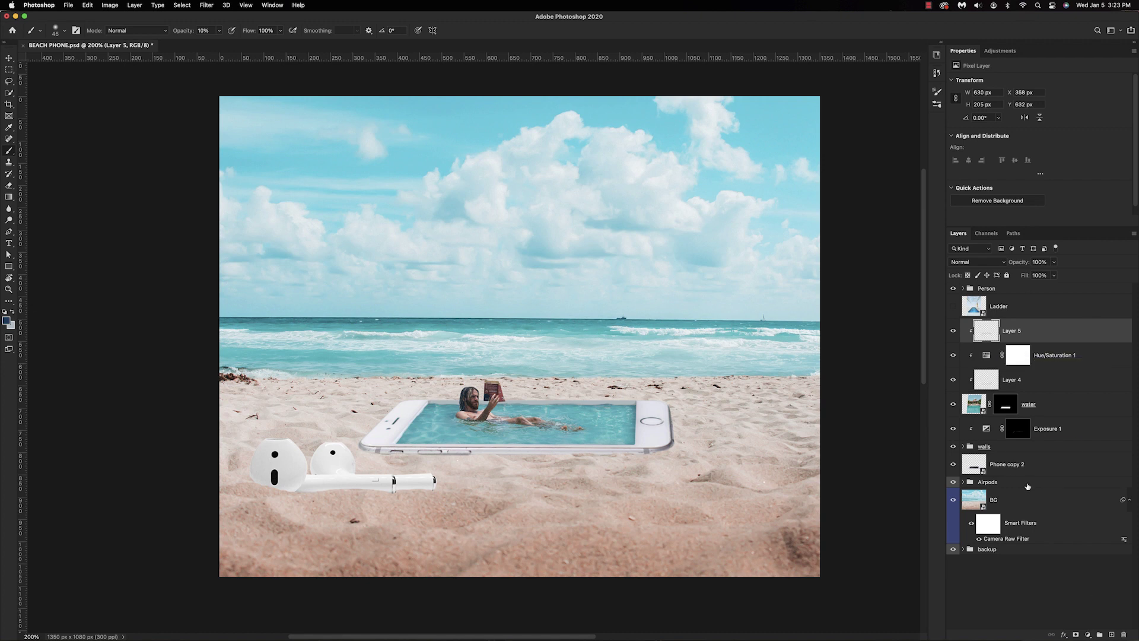
- Add a new layer beneath Phone copy 2 and rename it S
{"action": "left_click", "coordinate": [1027, 482]}
{"action": "left_click", "coordinate": [1112, 634]}
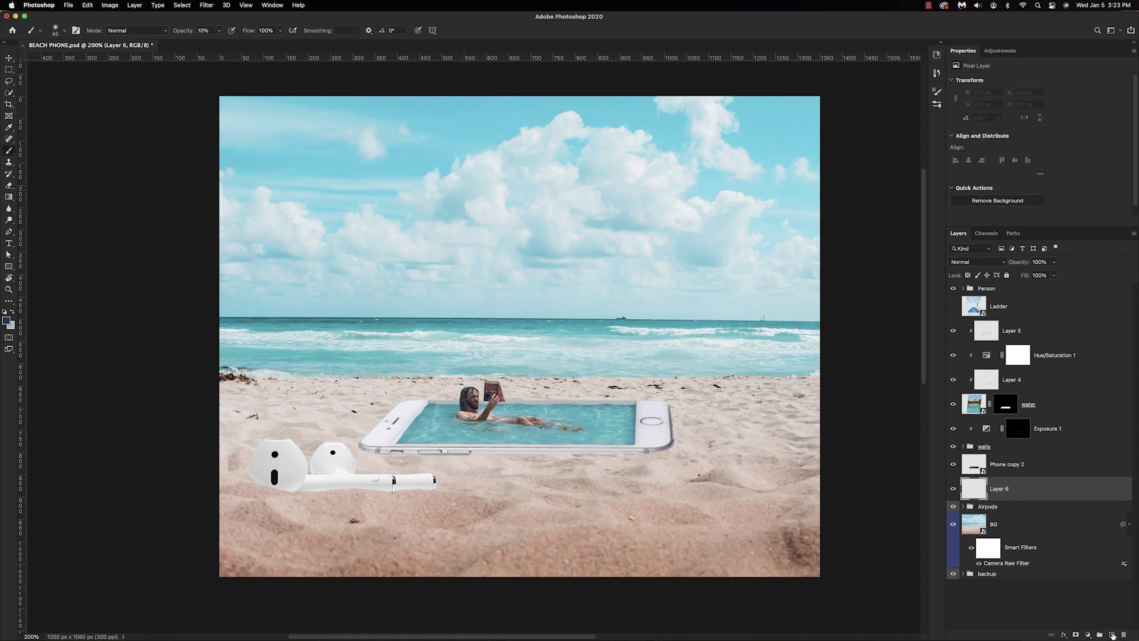
{"action": "double_click", "coordinate": [999, 489]}
{"action": "type", "text": "S"}
{"action": "key", "text": "Return"}
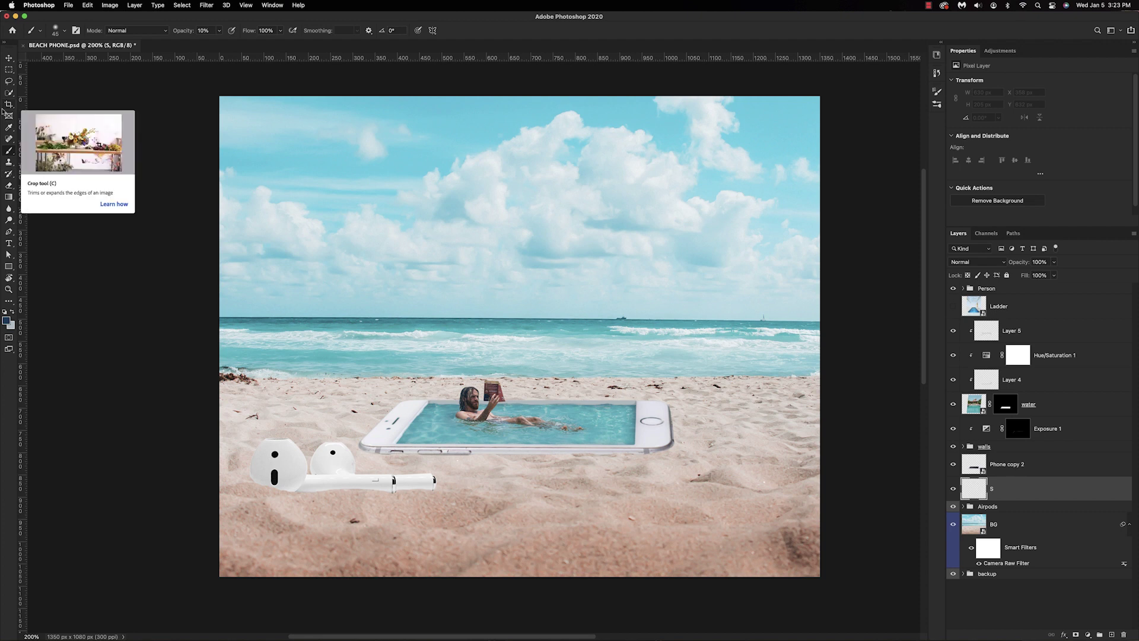
- Add an Exposure adjustment of -2.80 clipped to Phone copy 2 and invert its mask
{"action": "left_click", "coordinate": [1018, 471]}
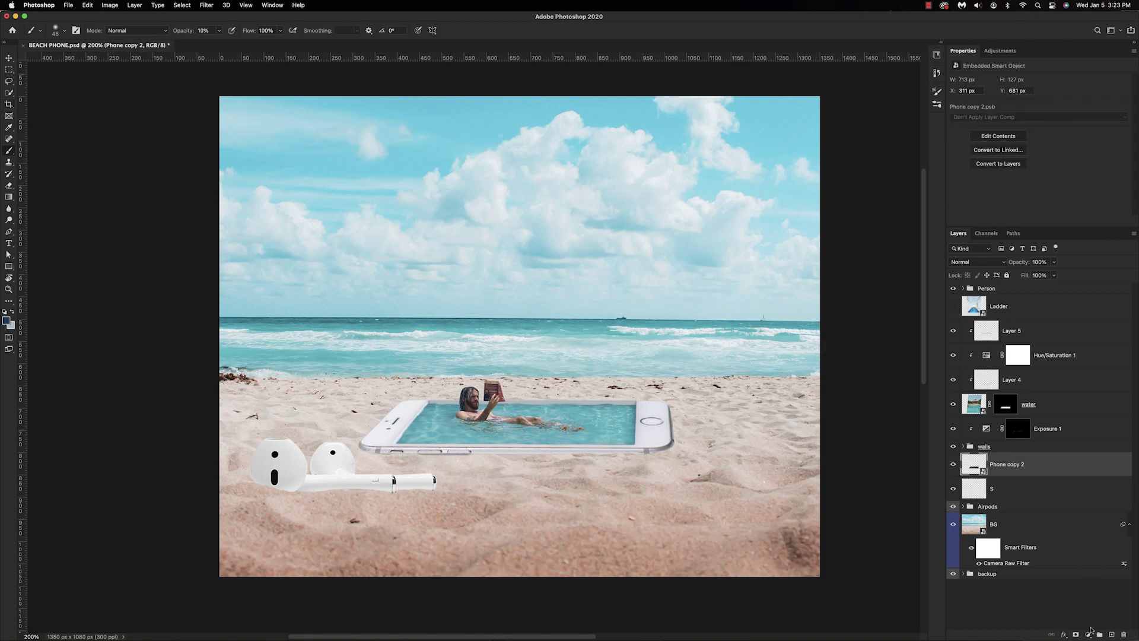
{"action": "left_click", "coordinate": [1087, 634]}
{"action": "key", "text": "Return"}
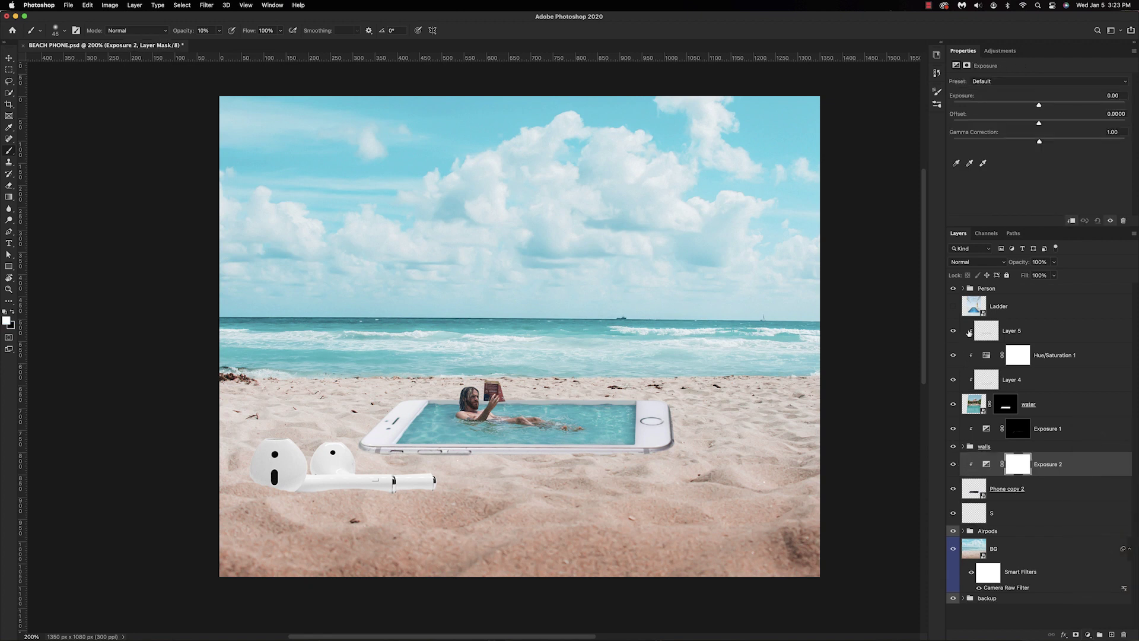
{"action": "left_click_drag", "start_coordinate": [1038, 105], "coordinate": [1004, 110]}
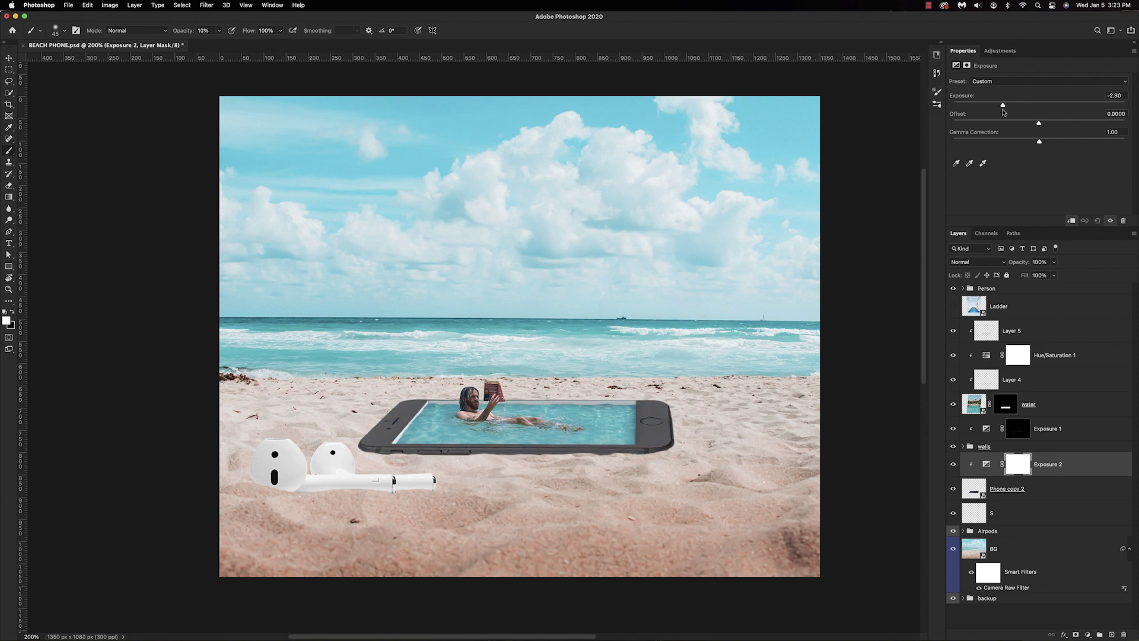
{"action": "key", "text": "super+i"}
- Rename the Exposure 2 adjustment S and reveal its shading along the phone's near edge by painting its mask white at 20–30% opacity
{"action": "double_click", "coordinate": [1047, 464]}
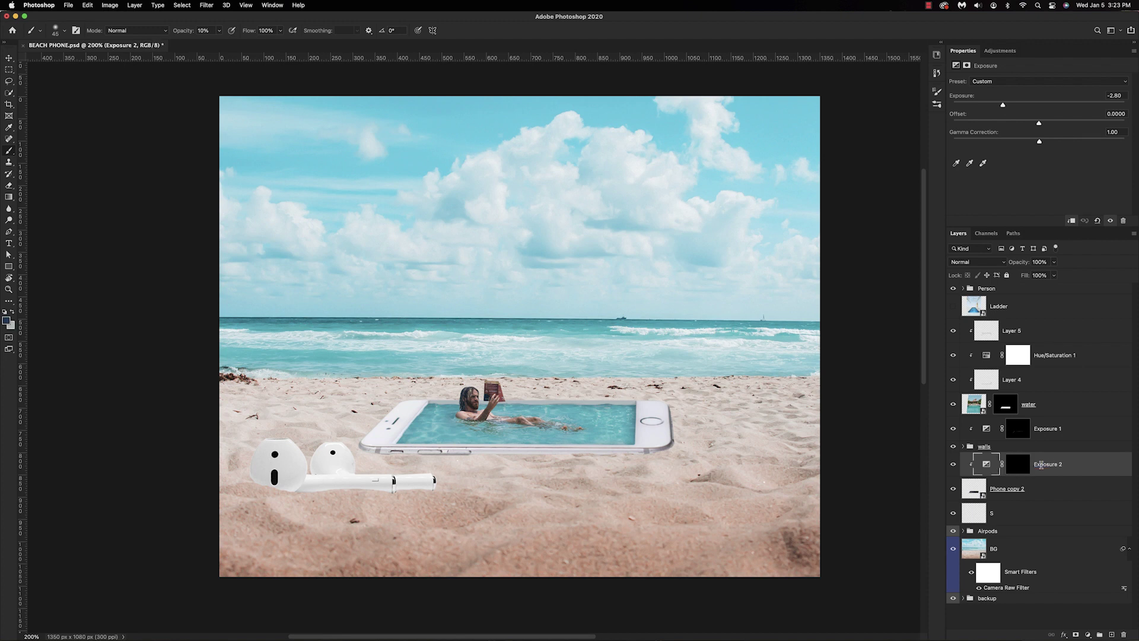
{"action": "type", "text": "S"}
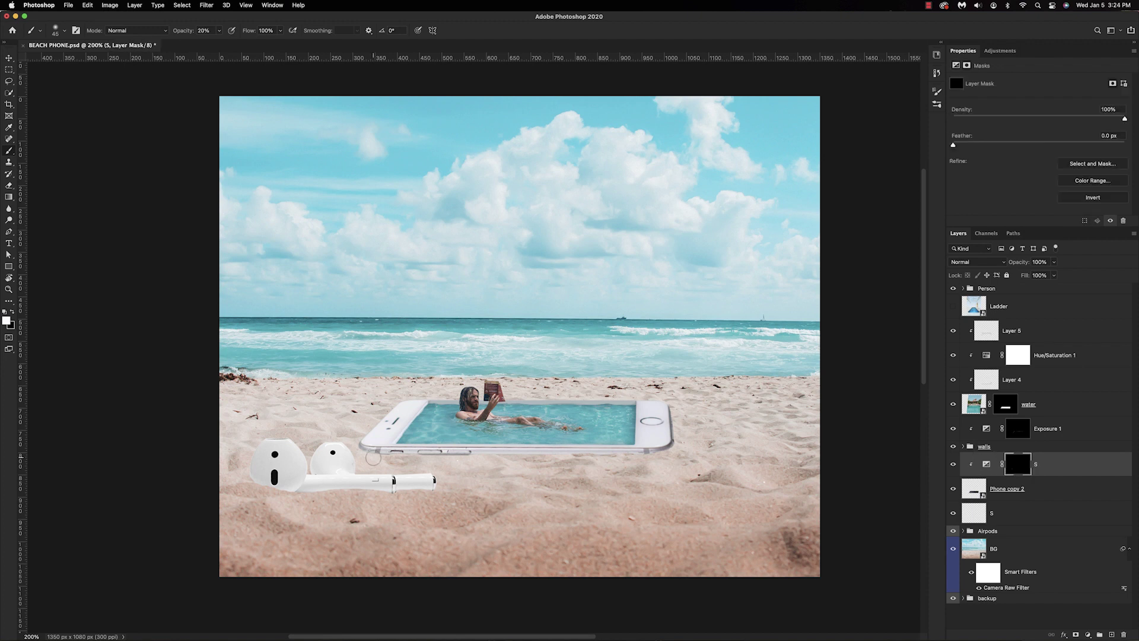
{"action": "left_click_drag", "start_coordinate": [373, 457], "coordinate": [401, 459]}
{"action": "key", "text": "bracketleft"}
{"action": "key", "text": "bracketleft"}
{"action": "mouse_move", "coordinate": [473, 455]}
{"action": "left_mouse_down"}
{"action": "mouse_move", "coordinate": [657, 455]}
{"action": "mouse_move", "coordinate": [569, 457]}
{"action": "mouse_move", "coordinate": [595, 456]}
{"action": "left_mouse_up"}
{"action": "key", "text": "1"}
{"action": "key", "text": "3"}
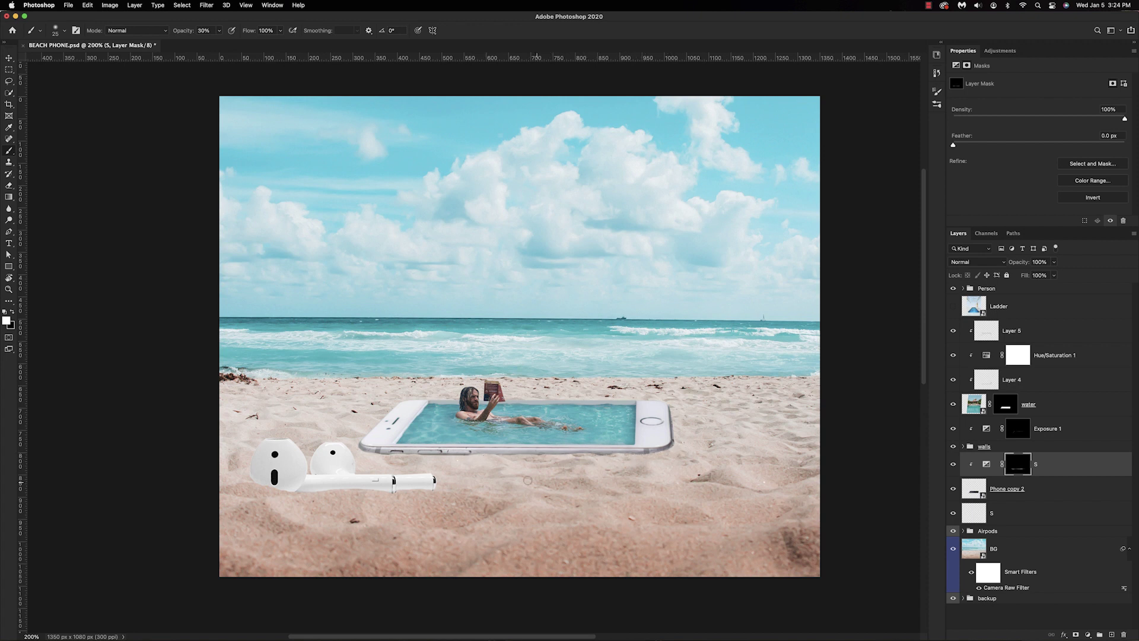
{"action": "left_click_drag", "start_coordinate": [490, 459], "coordinate": [557, 457]}
{"action": "scroll", "coordinate": [477, 498], "scroll_direction": "left", "scroll_amount": 3}
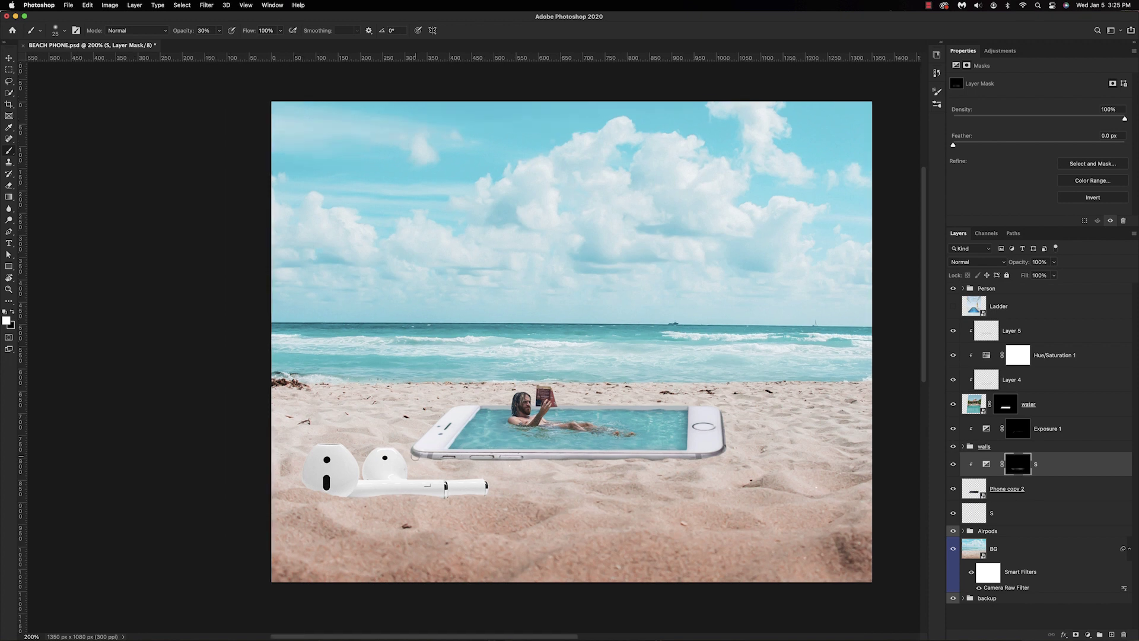
- Compare the phone with and without the S exposure adjustment and lower the adjustment's opacity to 84%
{"action": "key", "text": "super+minus"}
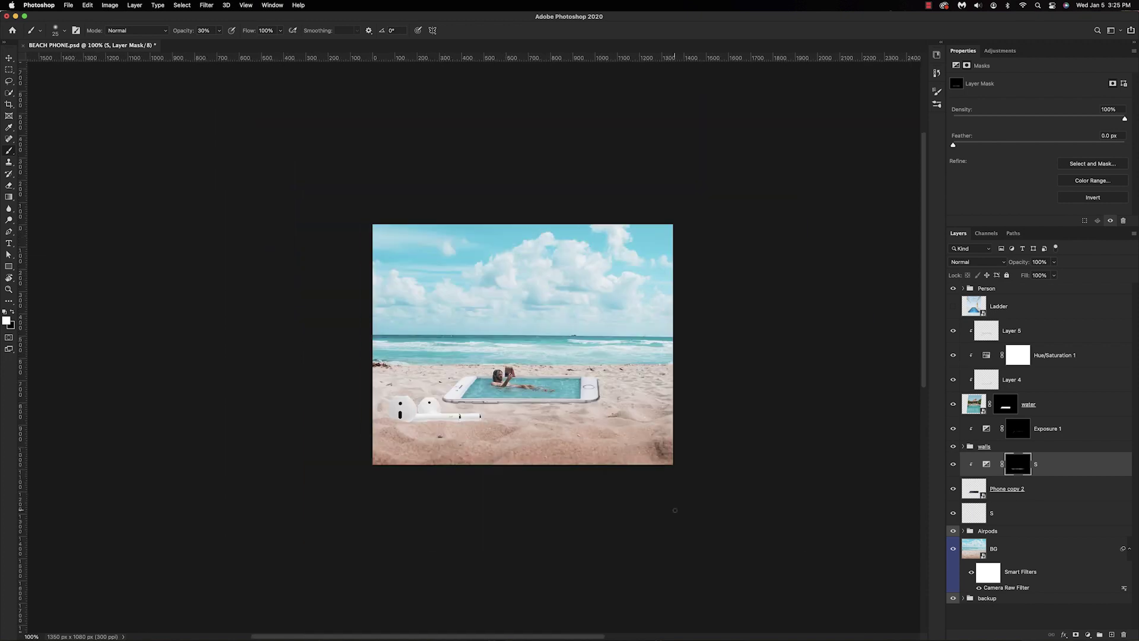
{"action": "left_click", "coordinate": [954, 465]}
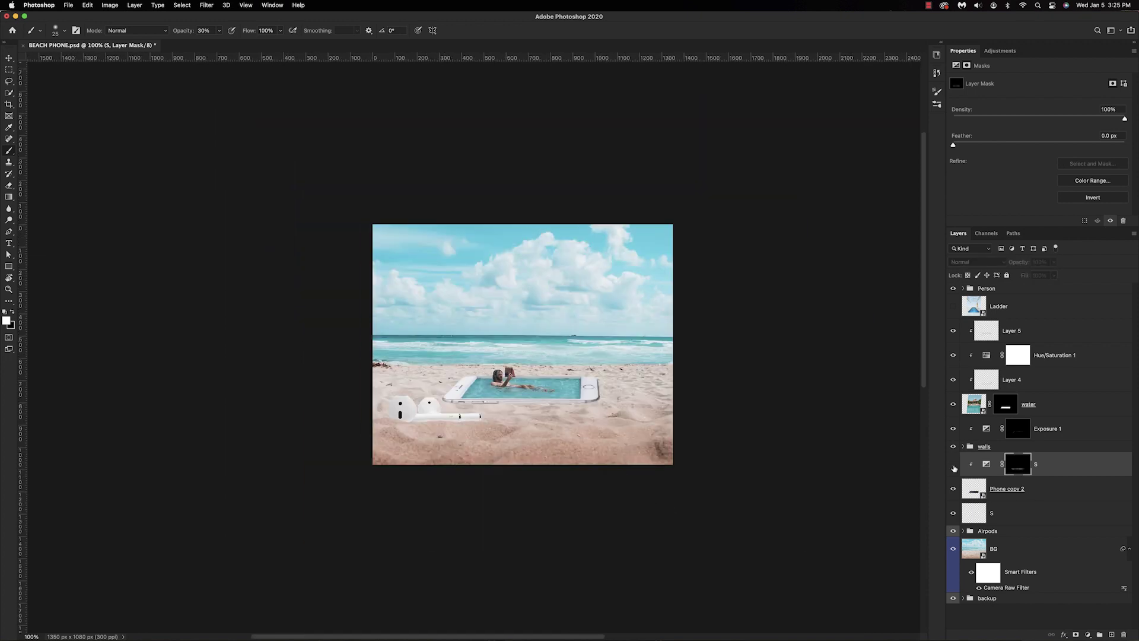
{"action": "left_click", "coordinate": [953, 466]}
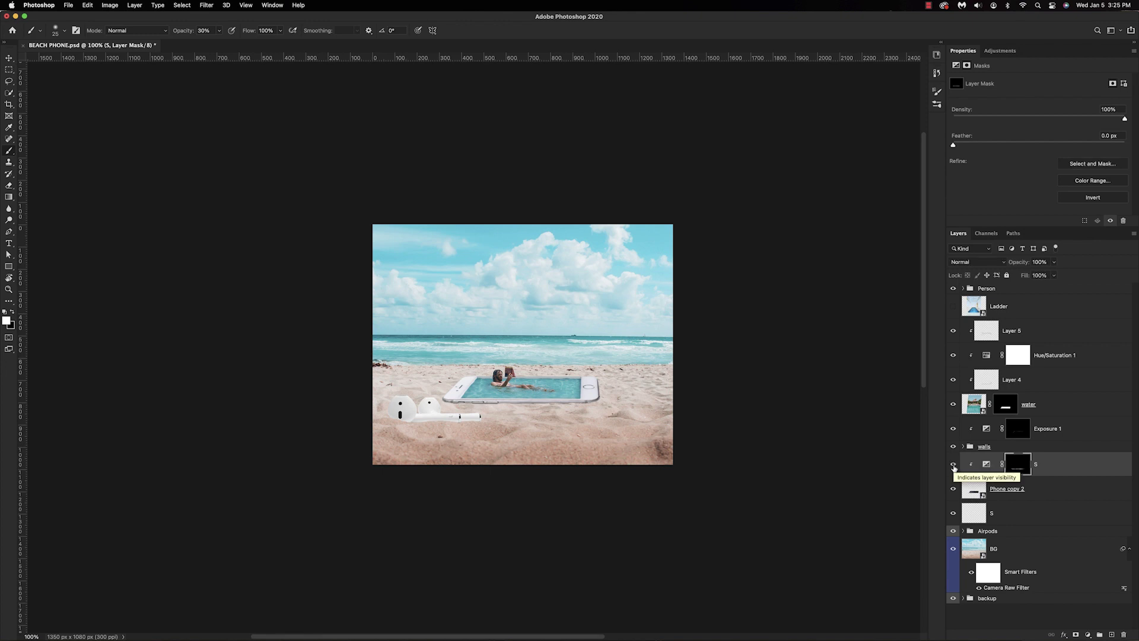
{"action": "left_click_drag", "start_coordinate": [1020, 262], "coordinate": [1014, 268]}
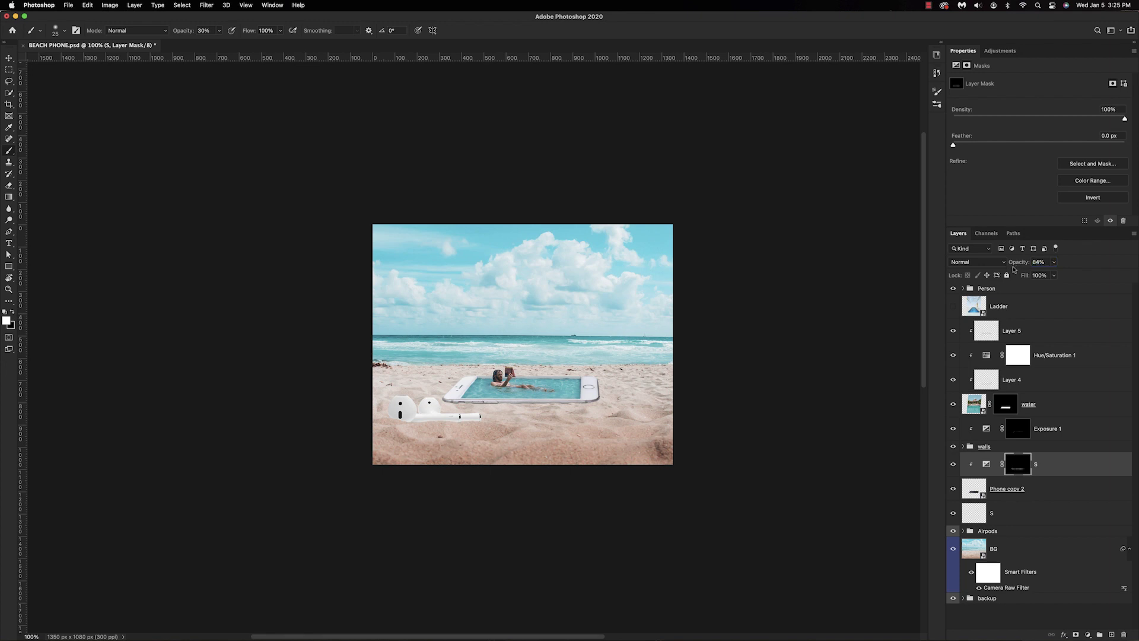
- Select the S layer beneath Phone copy 2 and sample a dark brown from the shaded sand in the image corner as brush colour
{"action": "key", "text": "super+equal"}
{"action": "key", "text": "super+equal"}
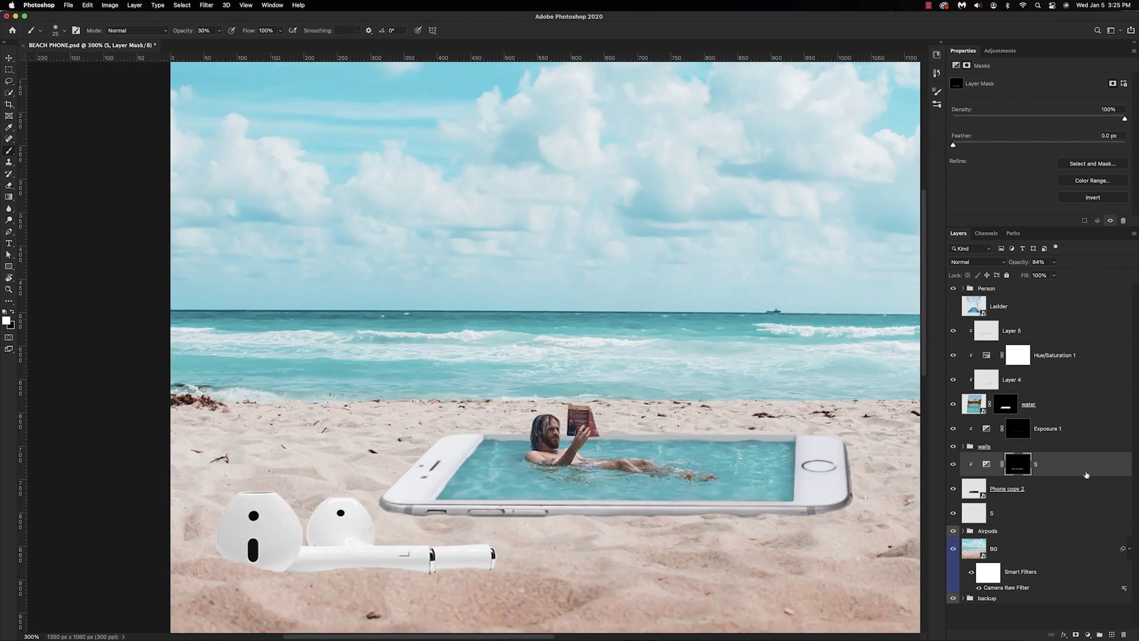
{"action": "left_click", "coordinate": [988, 519]}
{"action": "scroll", "coordinate": [824, 543], "scroll_direction": "right", "scroll_amount": 8}
{"action": "scroll", "coordinate": [824, 543], "scroll_direction": "down", "scroll_amount": 3}
{"action": "key", "text": "i"}
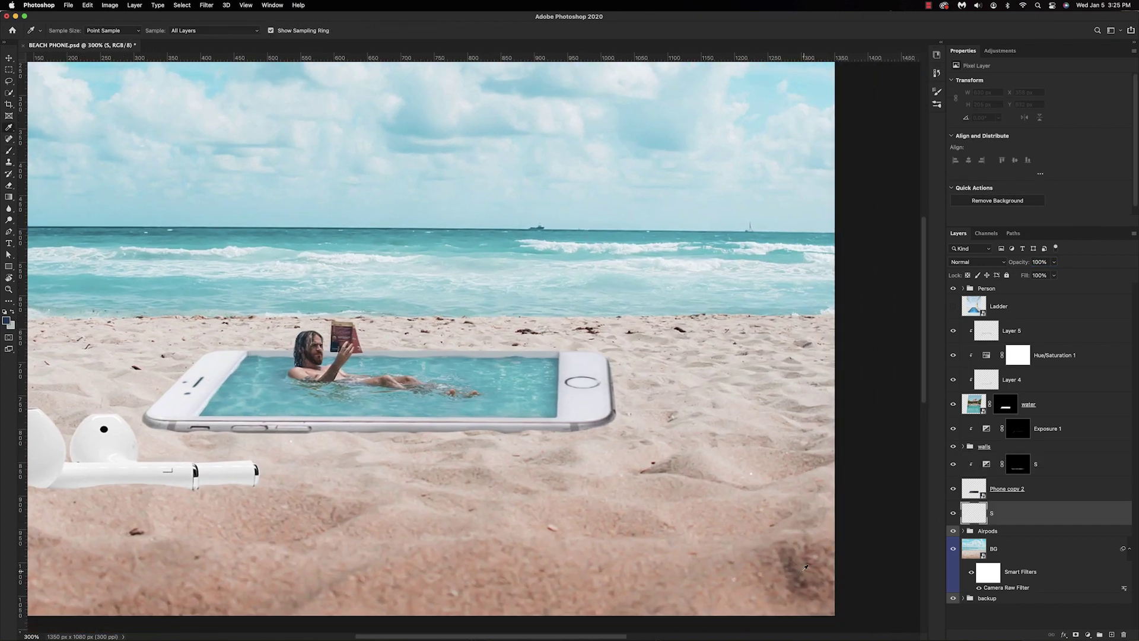
{"action": "left_click", "coordinate": [796, 565]}
{"action": "key", "text": "b"}
{"action": "scroll", "coordinate": [627, 434], "scroll_direction": "left", "scroll_amount": 5}
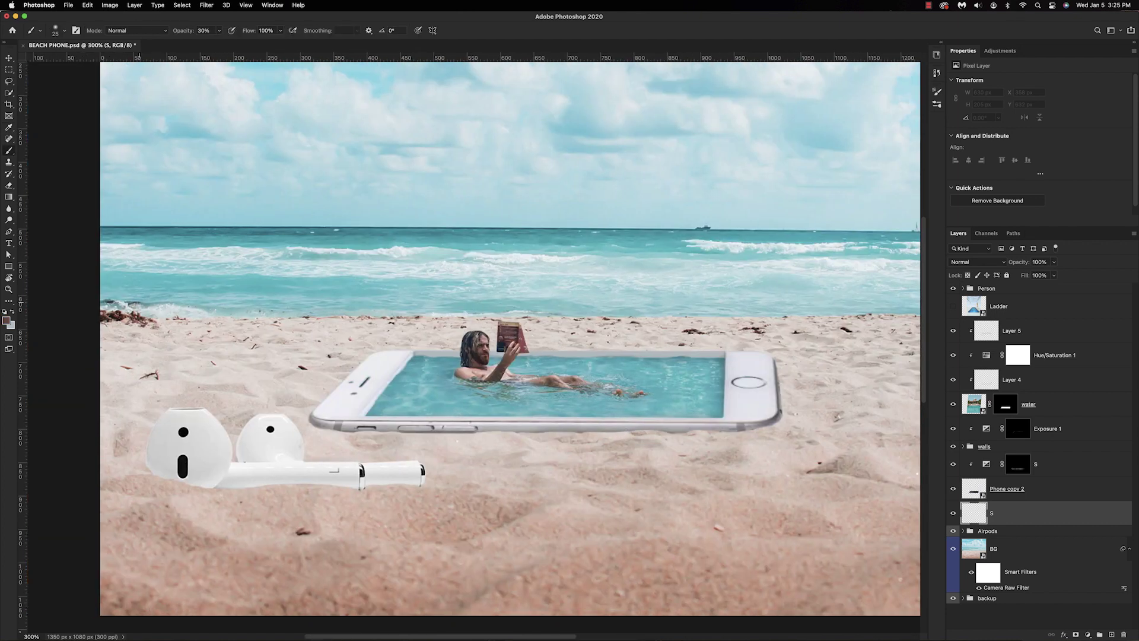
- Paint a shadow on the sand along the phone's near edge at 10% brush opacity, darkening the brown foreground colour partway through
{"action": "key", "text": "1"}
{"action": "mouse_move", "coordinate": [318, 418]}
{"action": "left_mouse_down"}
{"action": "mouse_move", "coordinate": [385, 433]}
{"action": "mouse_move", "coordinate": [495, 432]}
{"action": "left_mouse_up"}
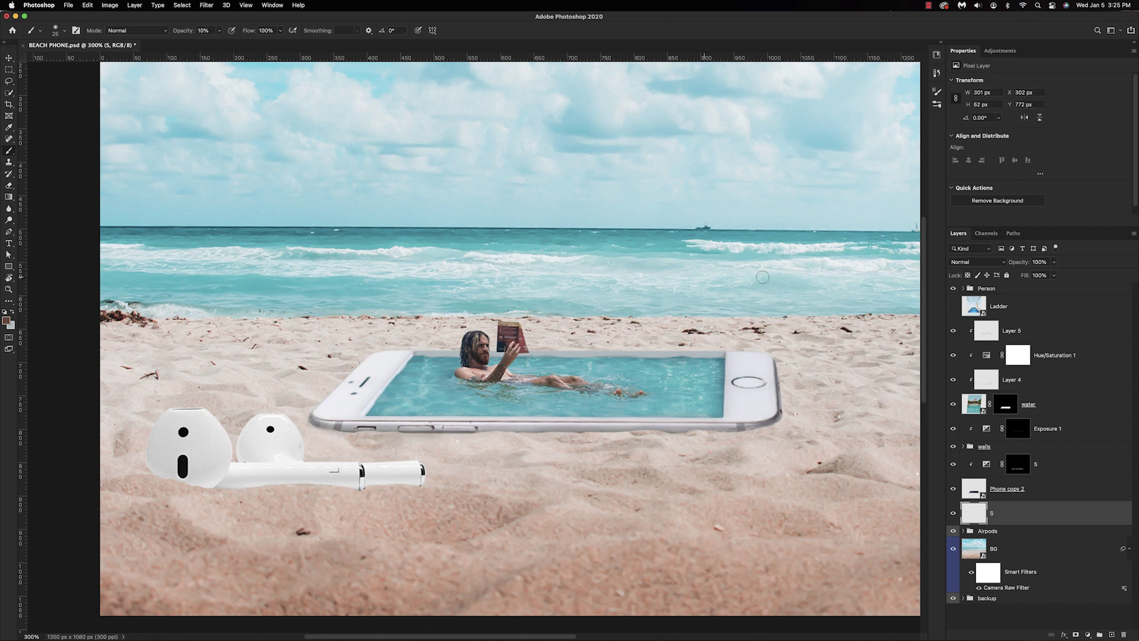
{"action": "left_click", "coordinate": [788, 268]}
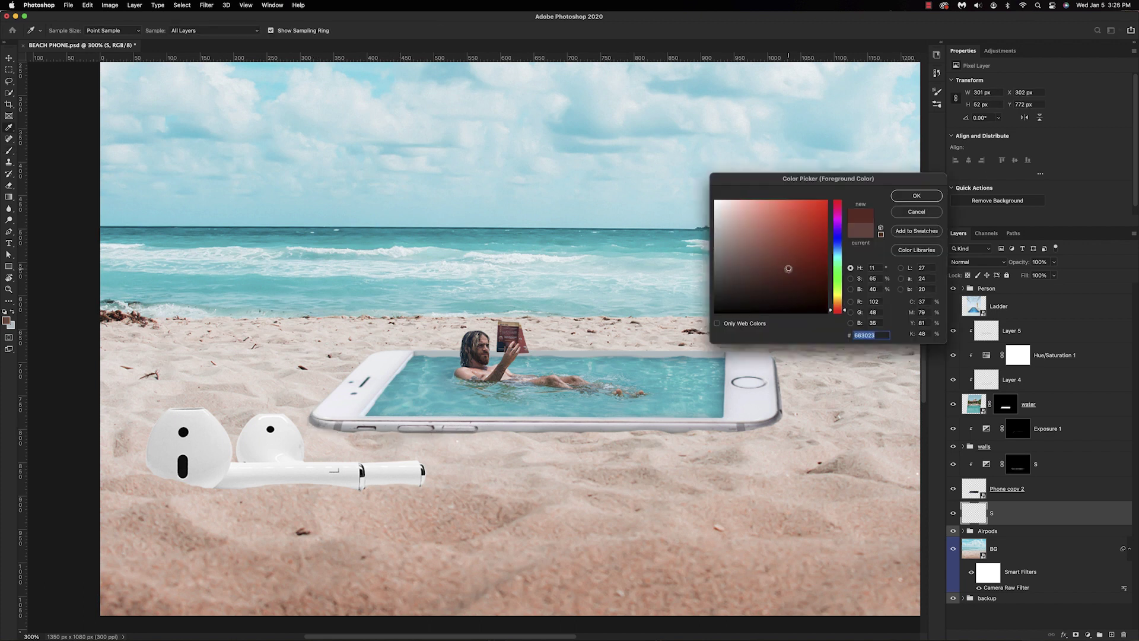
{"action": "left_click_drag", "start_coordinate": [788, 268], "coordinate": [783, 279]}
{"action": "left_click", "coordinate": [911, 196]}
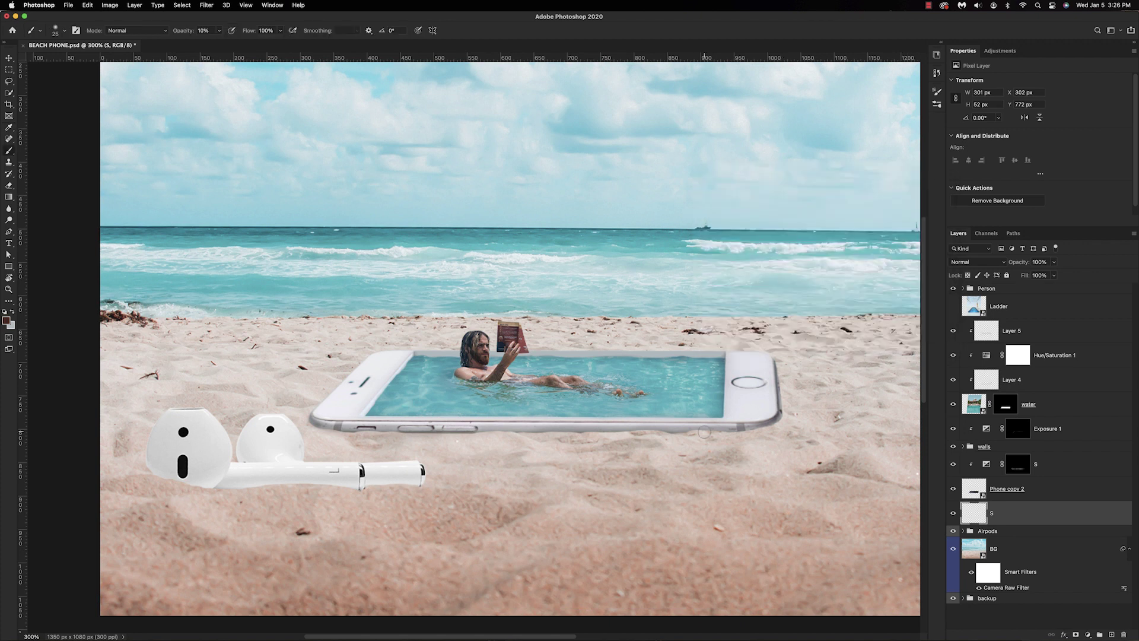
{"action": "mouse_move", "coordinate": [715, 425]}
{"action": "left_mouse_down"}
{"action": "mouse_move", "coordinate": [783, 412]}
{"action": "mouse_move", "coordinate": [611, 428]}
{"action": "mouse_move", "coordinate": [719, 416]}
{"action": "mouse_move", "coordinate": [619, 438]}
{"action": "mouse_move", "coordinate": [555, 422]}
{"action": "mouse_move", "coordinate": [623, 421]}
{"action": "mouse_move", "coordinate": [464, 415]}
{"action": "mouse_move", "coordinate": [583, 431]}
{"action": "mouse_move", "coordinate": [519, 426]}
{"action": "mouse_move", "coordinate": [596, 429]}
{"action": "mouse_move", "coordinate": [443, 422]}
{"action": "mouse_move", "coordinate": [512, 429]}
{"action": "mouse_move", "coordinate": [484, 434]}
{"action": "mouse_move", "coordinate": [351, 421]}
{"action": "mouse_move", "coordinate": [519, 423]}
{"action": "mouse_move", "coordinate": [309, 422]}
{"action": "mouse_move", "coordinate": [328, 402]}
{"action": "mouse_move", "coordinate": [312, 422]}
{"action": "mouse_move", "coordinate": [351, 435]}
{"action": "mouse_move", "coordinate": [308, 423]}
{"action": "mouse_move", "coordinate": [399, 435]}
{"action": "mouse_move", "coordinate": [380, 427]}
{"action": "mouse_move", "coordinate": [618, 401]}
{"action": "mouse_move", "coordinate": [467, 428]}
{"action": "mouse_move", "coordinate": [655, 421]}
{"action": "mouse_move", "coordinate": [771, 447]}
{"action": "mouse_move", "coordinate": [668, 434]}
{"action": "left_mouse_up"}
{"action": "mouse_move", "coordinate": [425, 428]}
{"action": "left_mouse_down"}
{"action": "mouse_move", "coordinate": [705, 431]}
{"action": "mouse_move", "coordinate": [327, 419]}
{"action": "mouse_move", "coordinate": [342, 430]}
{"action": "left_mouse_up"}
- Extend the sand shadow around both ends of the phone and reduce the S shadow layer's opacity to 71%
{"action": "key", "text": "super+minus"}
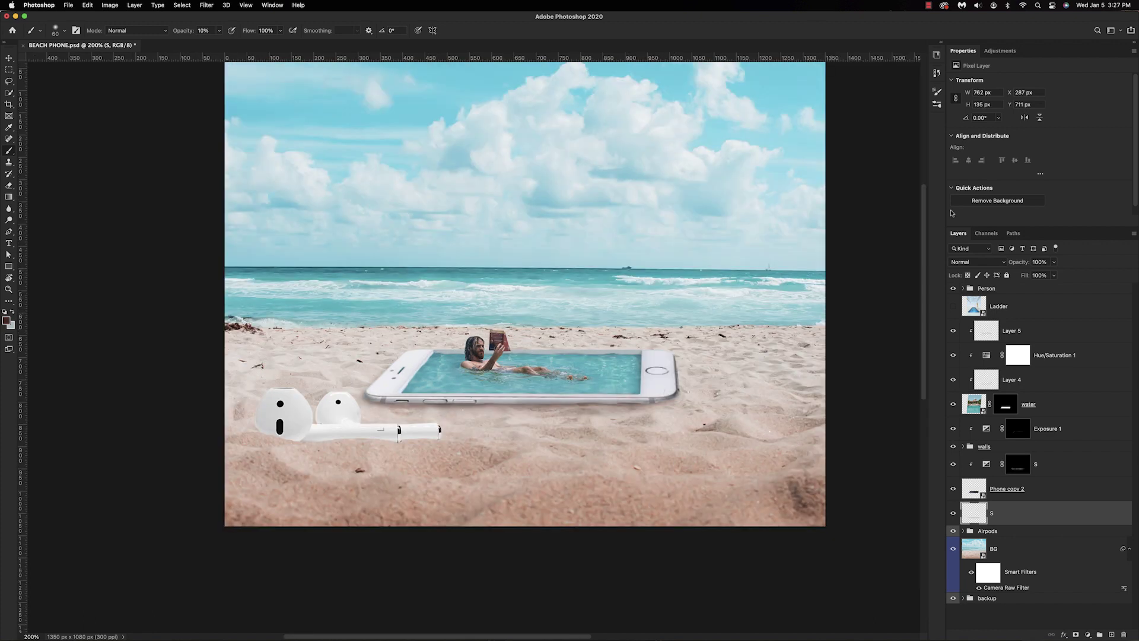
{"action": "left_click_drag", "start_coordinate": [1017, 262], "coordinate": [1010, 264]}
{"action": "mouse_move", "coordinate": [368, 371]}
{"action": "left_mouse_down"}
{"action": "mouse_move", "coordinate": [394, 364]}
{"action": "mouse_move", "coordinate": [370, 392]}
{"action": "left_mouse_up"}
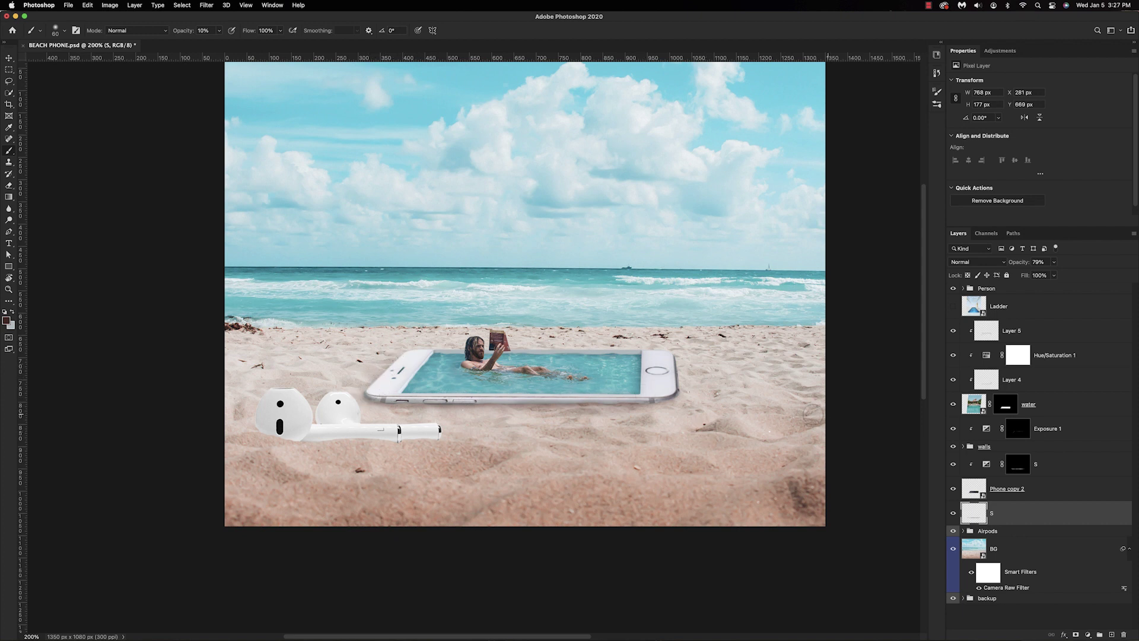
{"action": "mouse_move", "coordinate": [669, 366]}
{"action": "left_mouse_down"}
{"action": "mouse_move", "coordinate": [639, 340]}
{"action": "mouse_move", "coordinate": [672, 389]}
{"action": "left_mouse_up"}
{"action": "left_click_drag", "start_coordinate": [1022, 265], "coordinate": [1016, 267]}
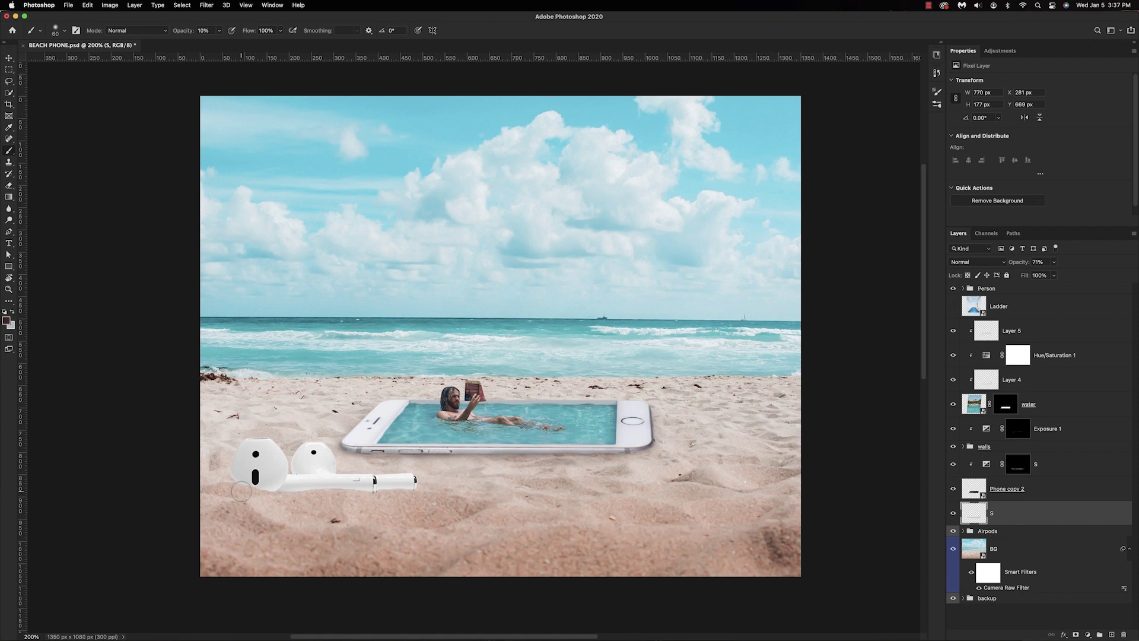
- Move the S shadow layer below the Airpods group and paint a soft shadow on the sand under the AirPods at 10% opacity
{"action": "left_click_drag", "start_coordinate": [239, 490], "coordinate": [324, 488]}
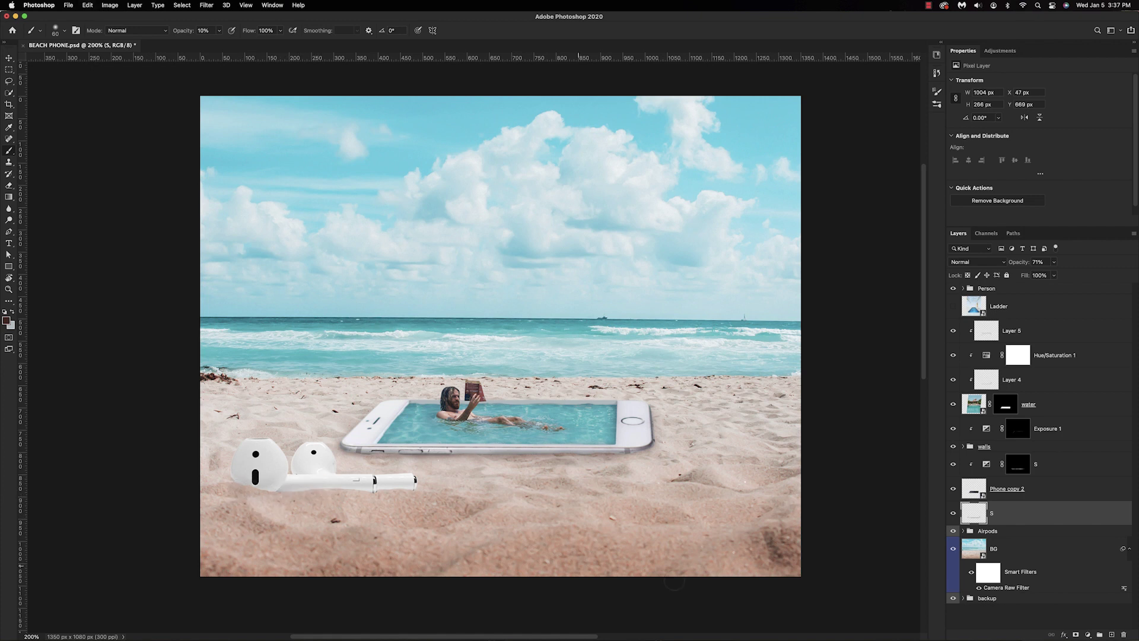
{"action": "left_click_drag", "start_coordinate": [999, 518], "coordinate": [999, 539]}
{"action": "left_click_drag", "start_coordinate": [210, 463], "coordinate": [233, 481]}
{"action": "mouse_move", "coordinate": [309, 490]}
{"action": "left_mouse_down"}
{"action": "mouse_move", "coordinate": [422, 483]}
{"action": "mouse_move", "coordinate": [331, 492]}
{"action": "mouse_move", "coordinate": [225, 477]}
{"action": "left_mouse_up"}
{"action": "scroll", "coordinate": [217, 476], "scroll_direction": "left", "scroll_amount": 2}
{"action": "left_click_drag", "start_coordinate": [300, 492], "coordinate": [389, 499]}
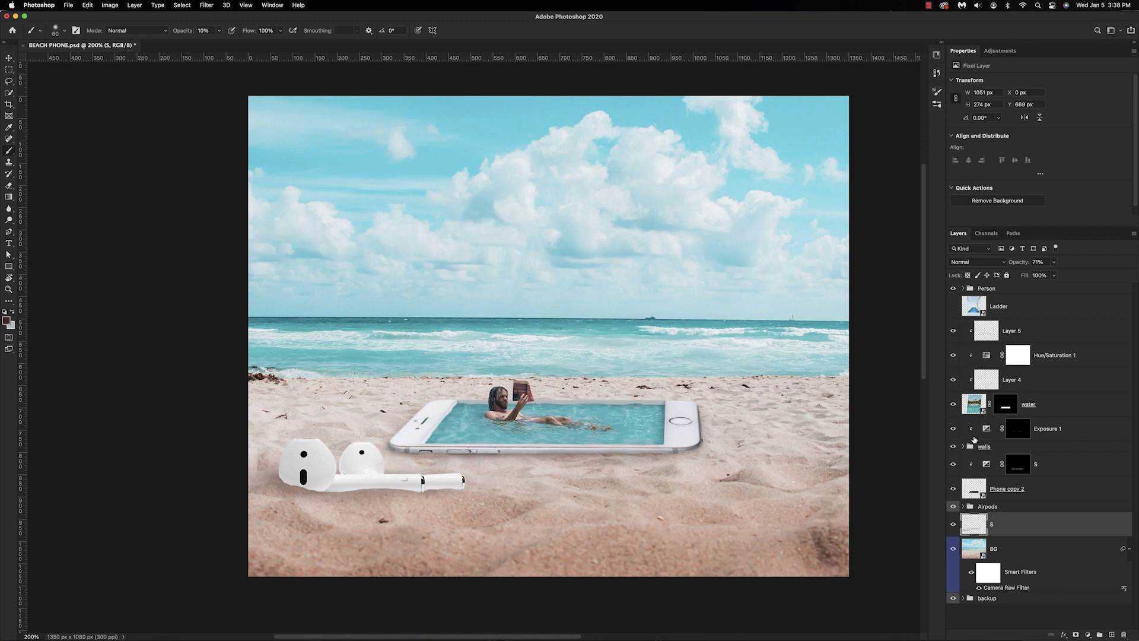
- Convert the masked airpods layer to a smart object and apply a Gaussian Blur with a 1 pixel radius
{"action": "left_click", "coordinate": [962, 507]}
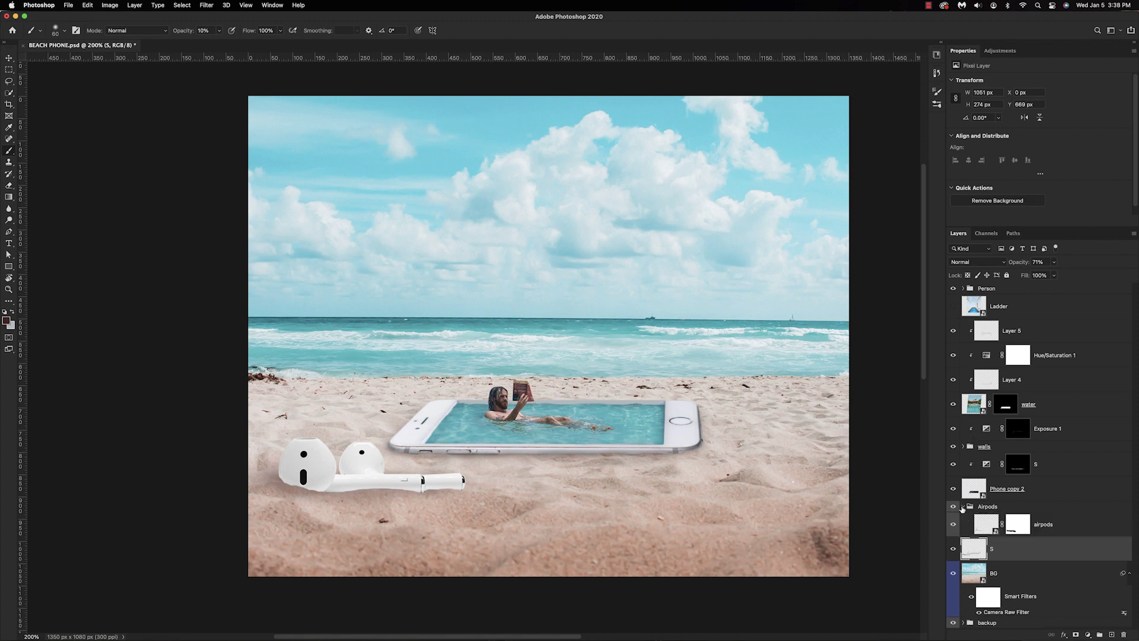
{"action": "right_click", "coordinate": [1058, 522]}
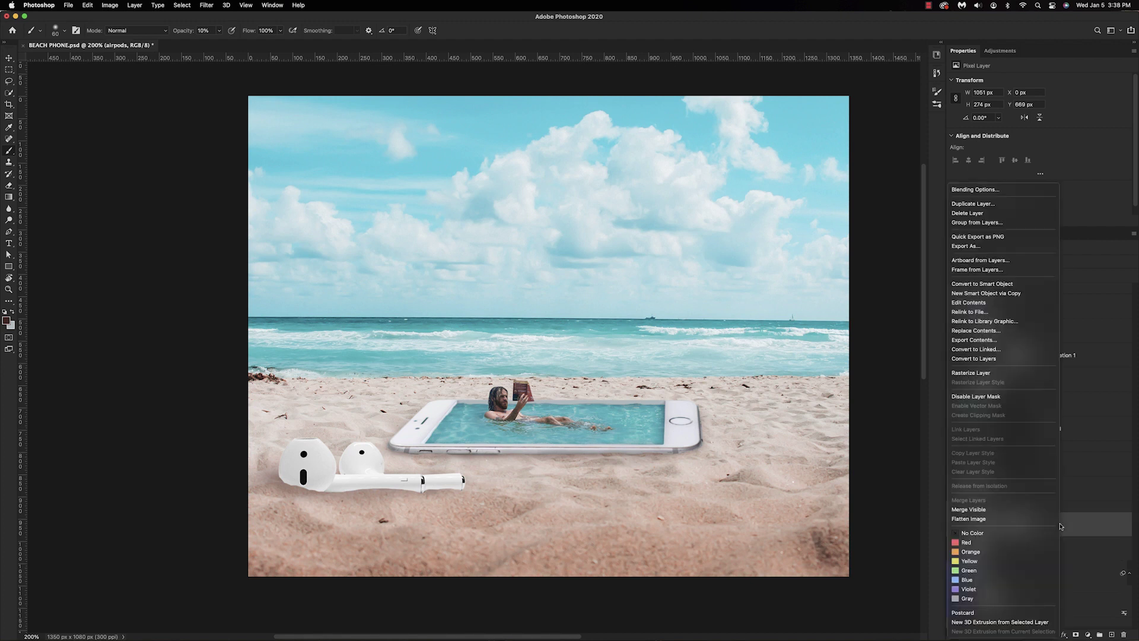
{"action": "left_click", "coordinate": [978, 286]}
{"action": "left_click", "coordinate": [207, 6]}
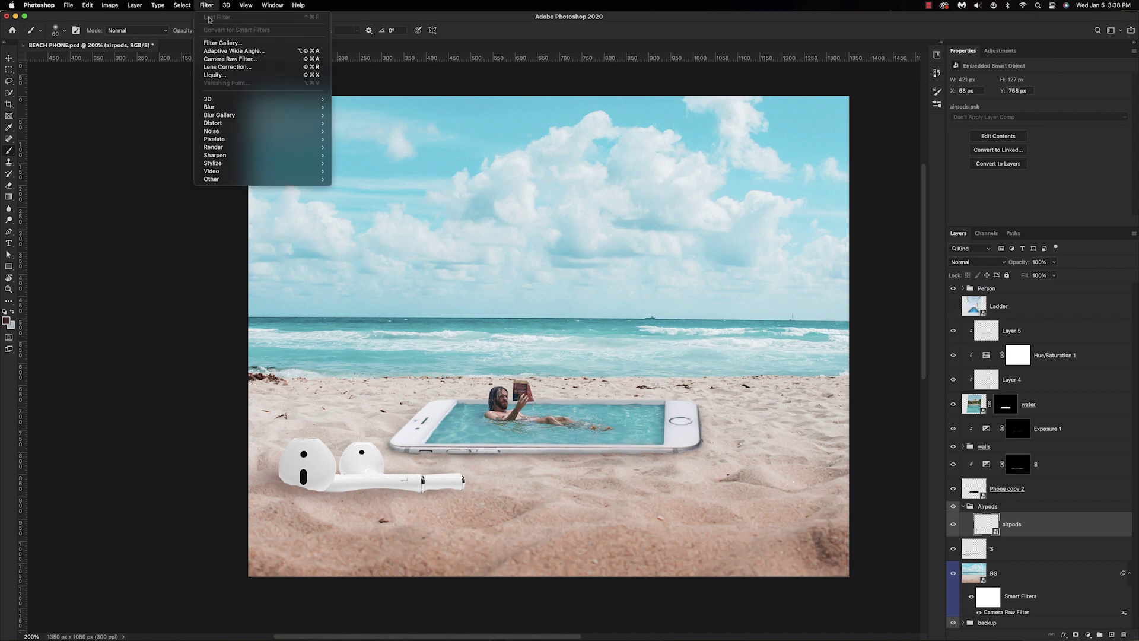
{"action": "mouse_move", "coordinate": [222, 108]}
{"action": "left_click", "coordinate": [354, 139]}
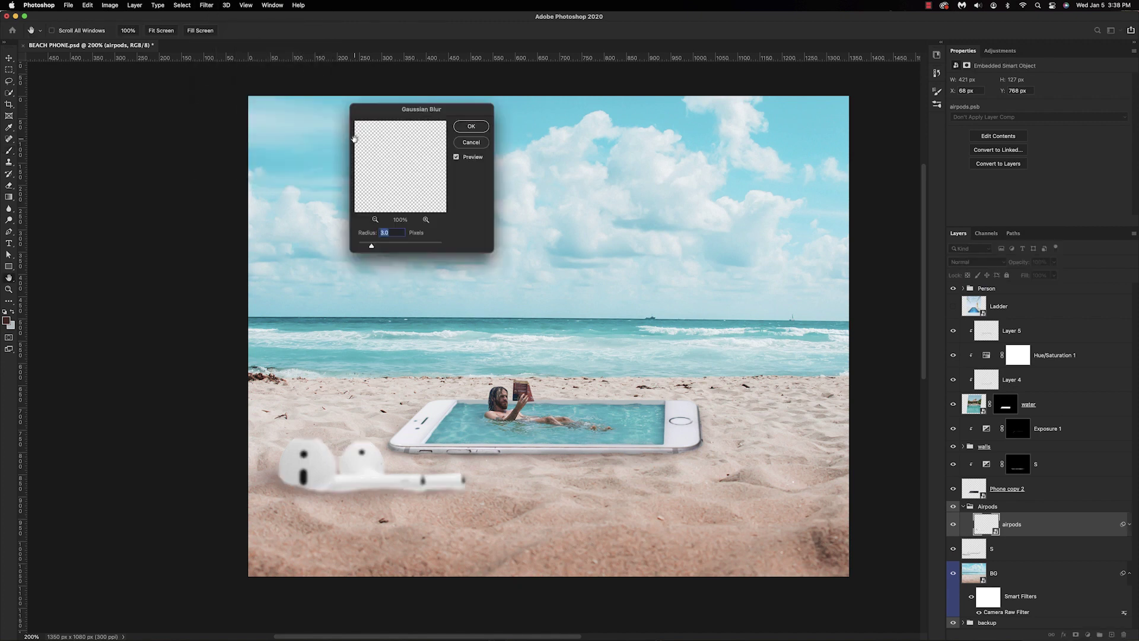
{"action": "type", "text": "1"}
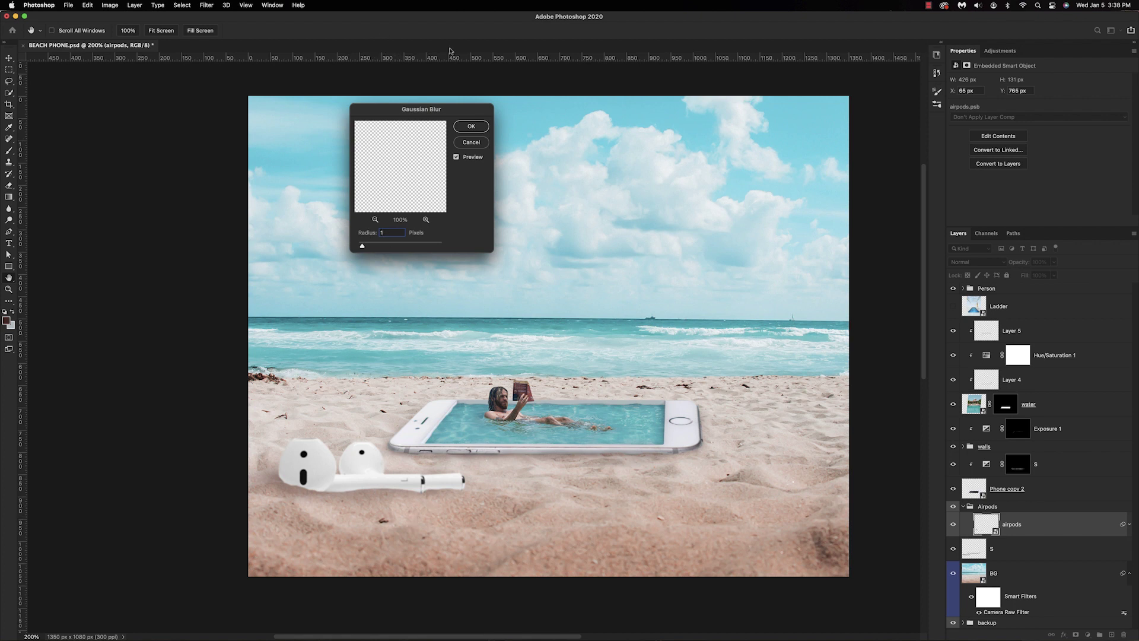
{"action": "left_click", "coordinate": [469, 126]}
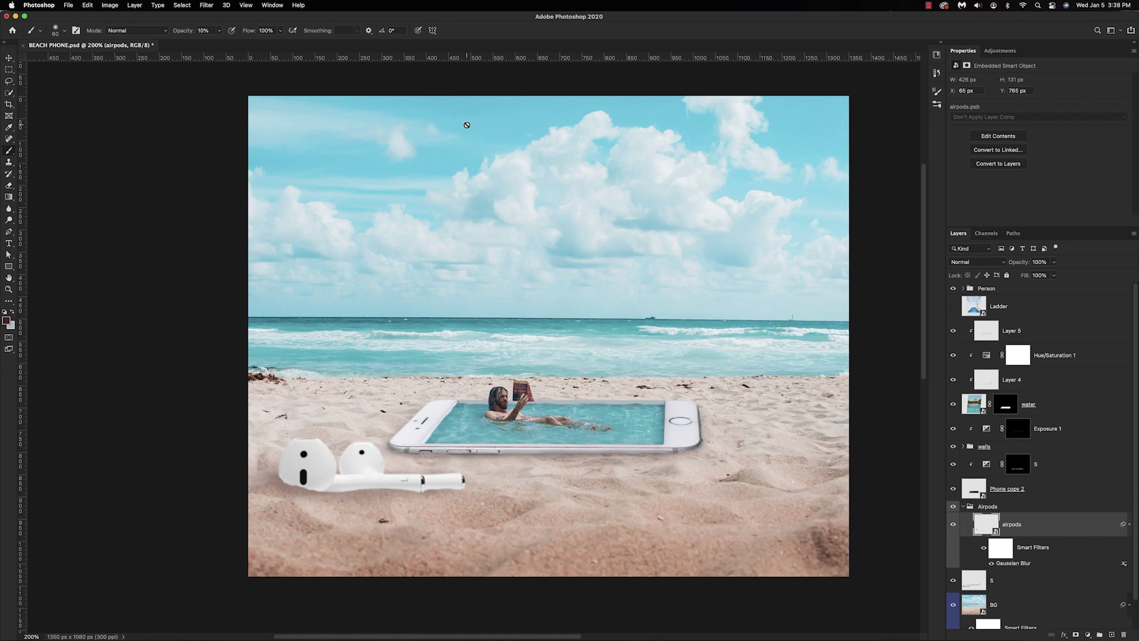
- Add an Exposure adjustment of -1.76 clipped to the airpods layer and invert its mask
{"action": "left_click", "coordinate": [1087, 635]}
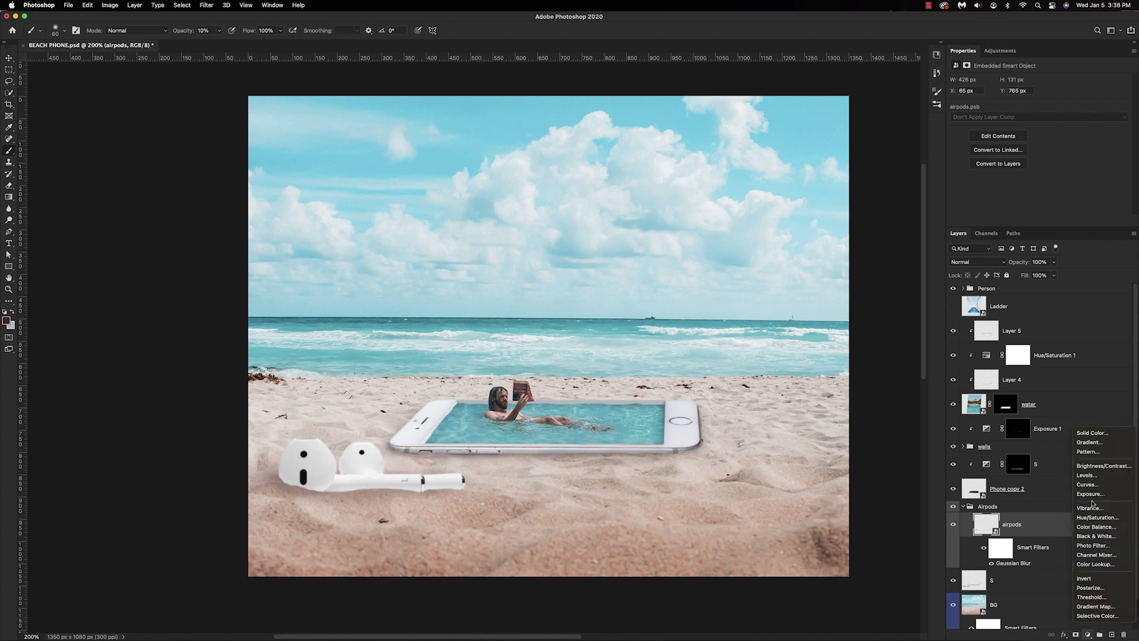
{"action": "left_click", "coordinate": [1097, 499]}
{"action": "left_click", "coordinate": [985, 537], "text": "alt"}
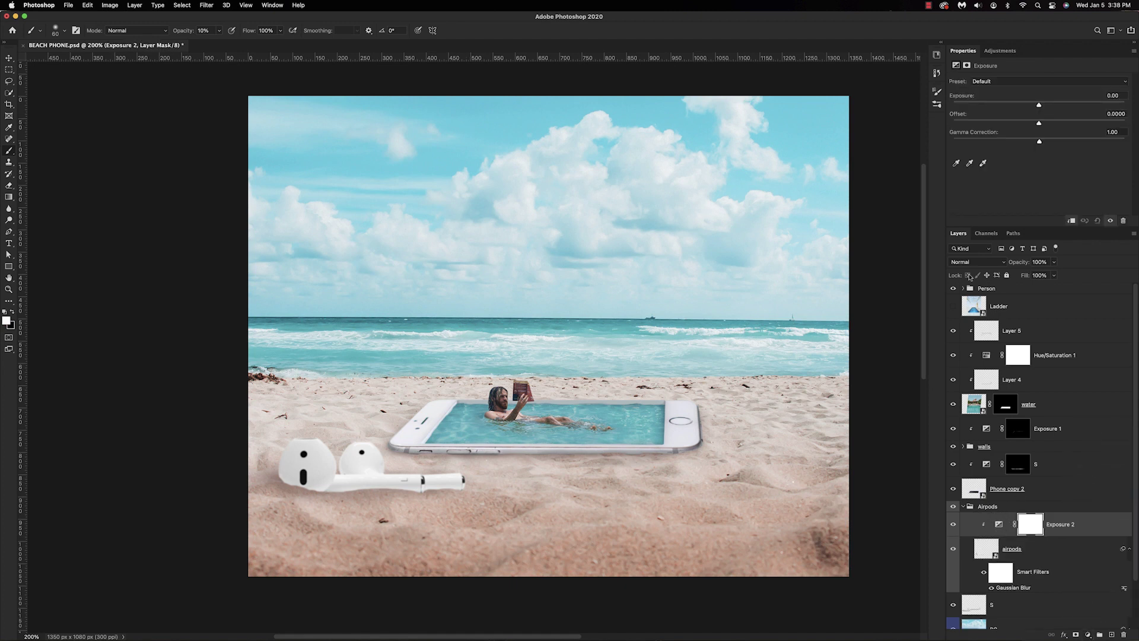
{"action": "left_click_drag", "start_coordinate": [1037, 104], "coordinate": [1018, 106]}
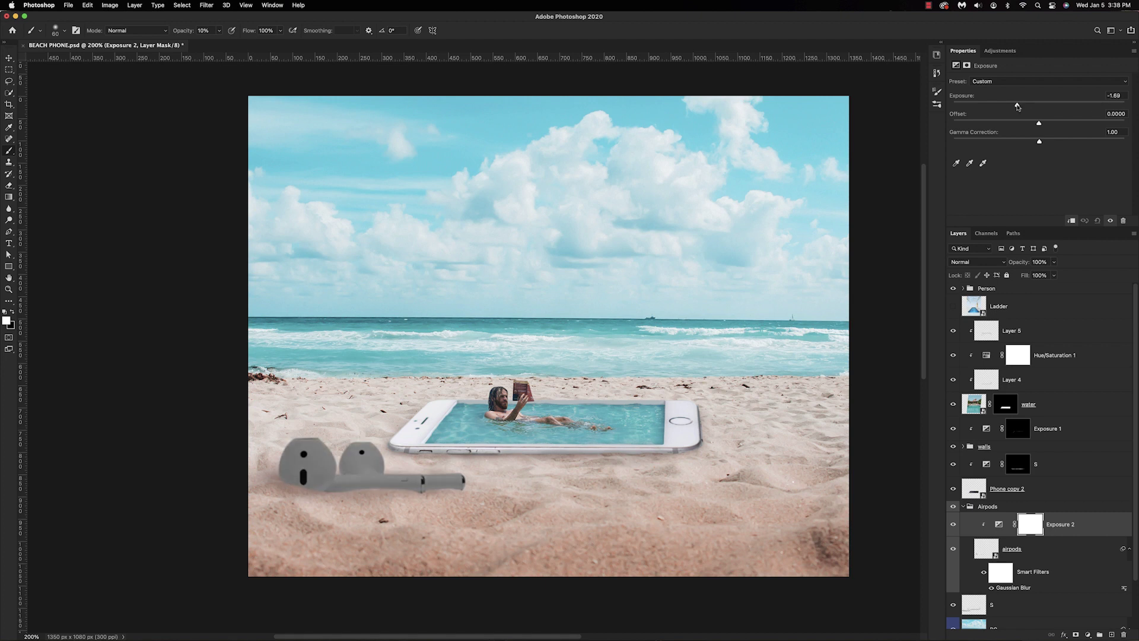
{"action": "key", "text": "super+i"}
- Paint white on the Exposure 2 mask along the AirPods' undersides at 20% opacity to shade them
{"action": "key", "text": "3"}
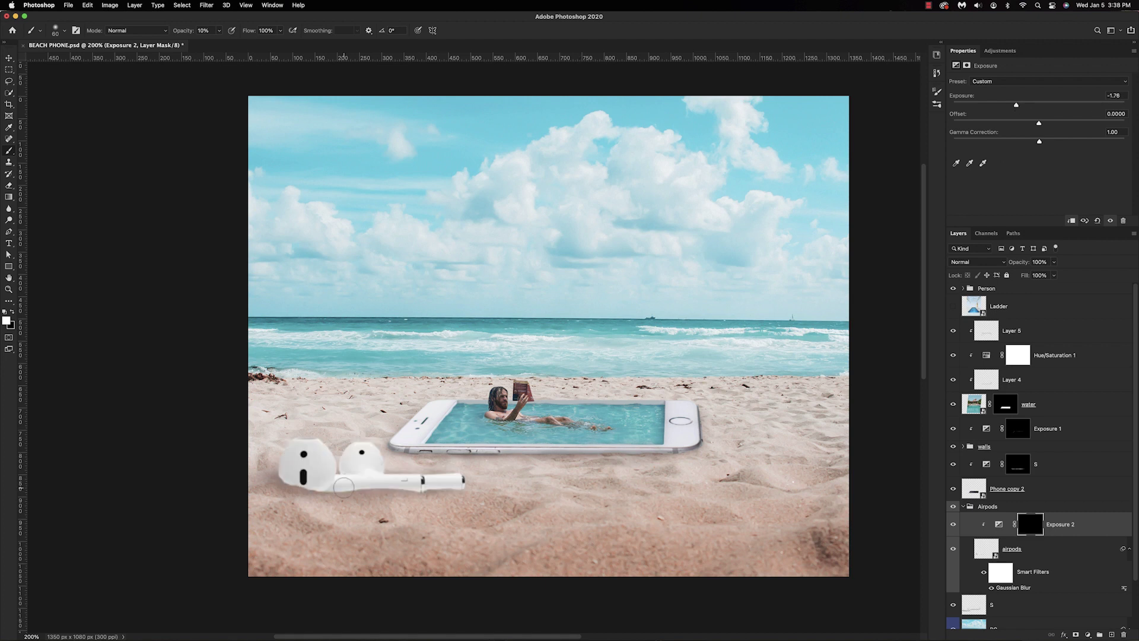
{"action": "key", "text": "2"}
{"action": "mouse_move", "coordinate": [454, 494]}
{"action": "left_mouse_down"}
{"action": "mouse_move", "coordinate": [328, 499]}
{"action": "mouse_move", "coordinate": [387, 502]}
{"action": "mouse_move", "coordinate": [266, 475]}
{"action": "mouse_move", "coordinate": [283, 478]}
{"action": "mouse_move", "coordinate": [279, 468]}
{"action": "mouse_move", "coordinate": [327, 490]}
{"action": "mouse_move", "coordinate": [292, 459]}
{"action": "mouse_move", "coordinate": [277, 478]}
{"action": "left_mouse_up"}
{"action": "key", "text": "1"}
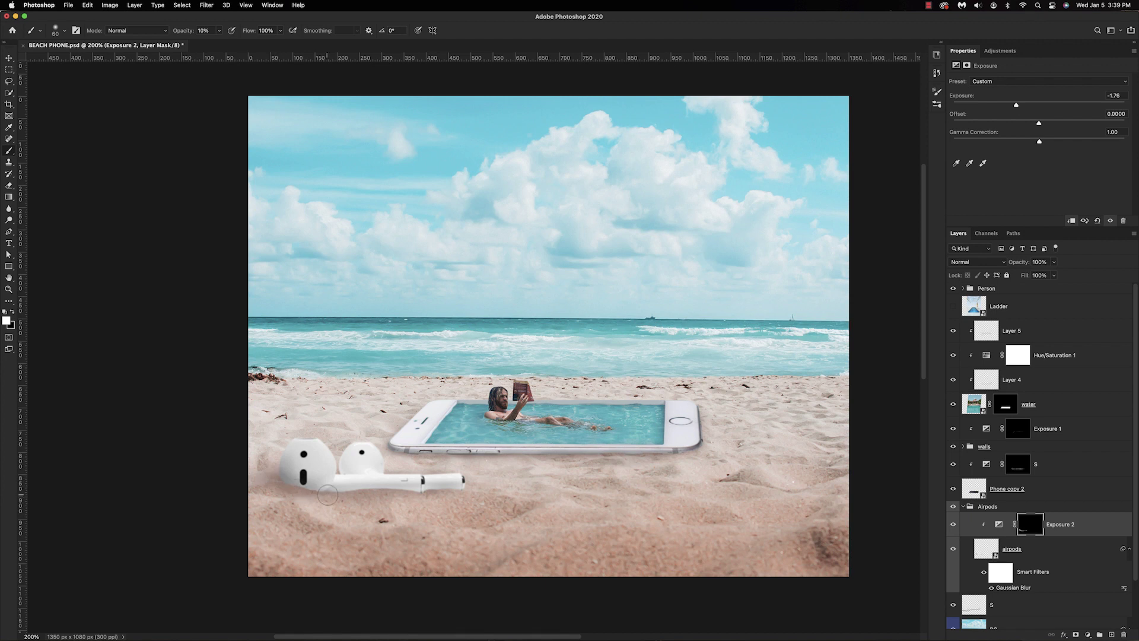
{"action": "key", "text": "2"}
{"action": "left_click_drag", "start_coordinate": [349, 496], "coordinate": [358, 494]}
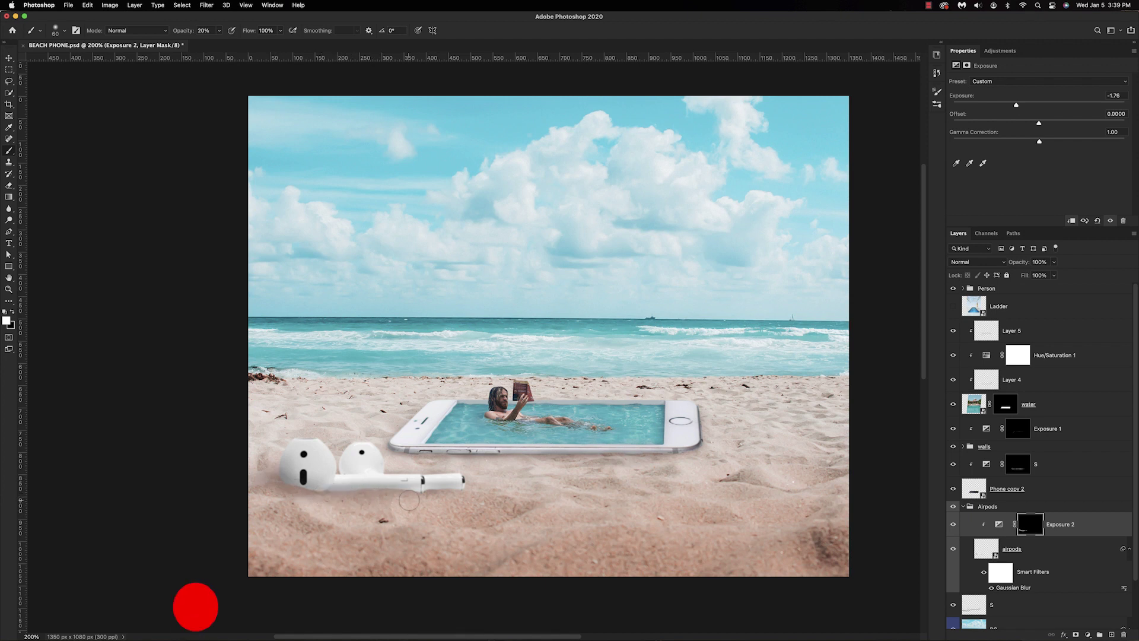
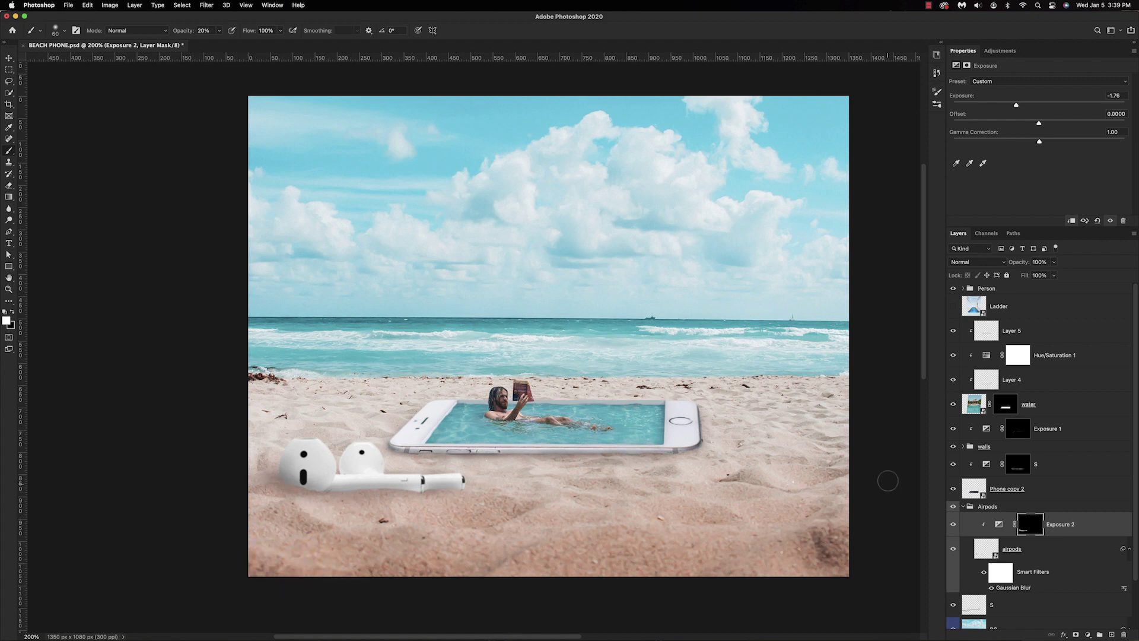
- Add a new layer clipped to the airpods, brush white highlights along their upper edges at 100% opacity, and collapse the Airpods group
{"action": "left_click", "coordinate": [1111, 635]}
{"action": "left_click", "coordinate": [982, 537], "text": "alt"}
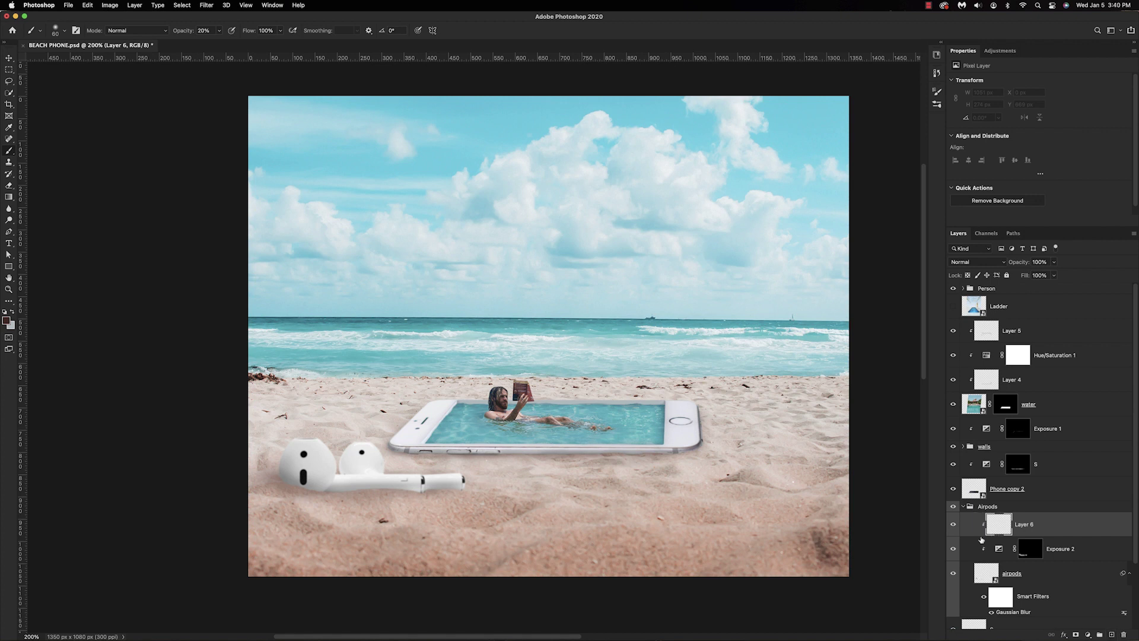
{"action": "key", "text": "x"}
{"action": "key", "text": "0"}
{"action": "left_click", "coordinate": [382, 438]}
{"action": "mouse_move", "coordinate": [382, 438]}
{"action": "left_mouse_down"}
{"action": "mouse_move", "coordinate": [327, 437]}
{"action": "mouse_move", "coordinate": [331, 462]}
{"action": "mouse_move", "coordinate": [292, 392]}
{"action": "mouse_move", "coordinate": [320, 435]}
{"action": "mouse_move", "coordinate": [279, 411]}
{"action": "left_mouse_up"}
{"action": "left_click_drag", "start_coordinate": [438, 464], "coordinate": [482, 472]}
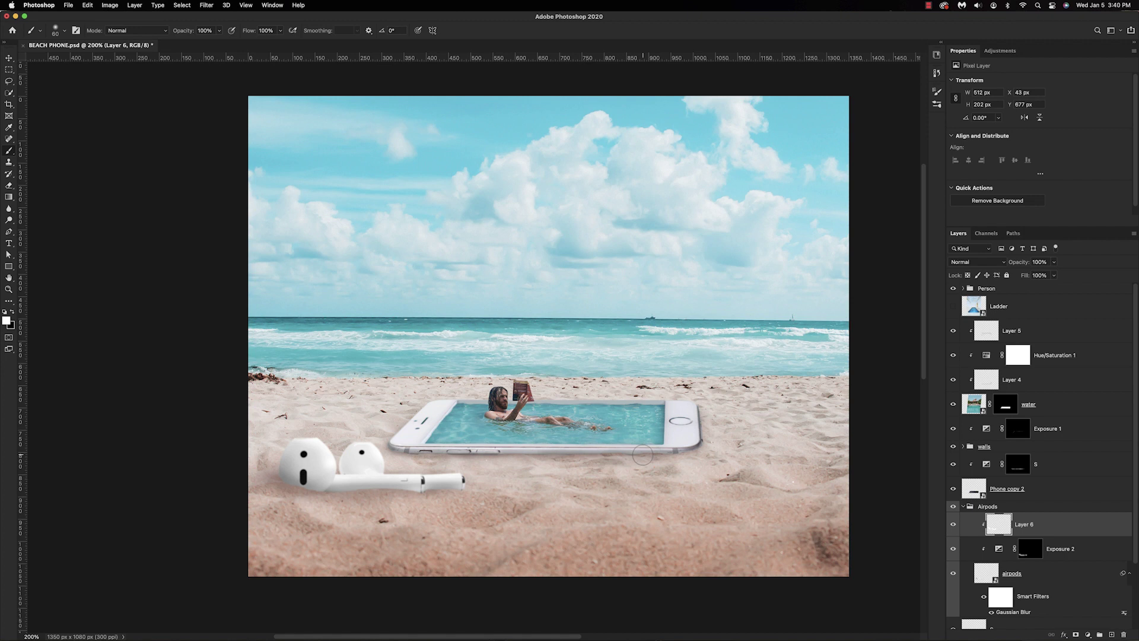
{"action": "left_click", "coordinate": [962, 507]}
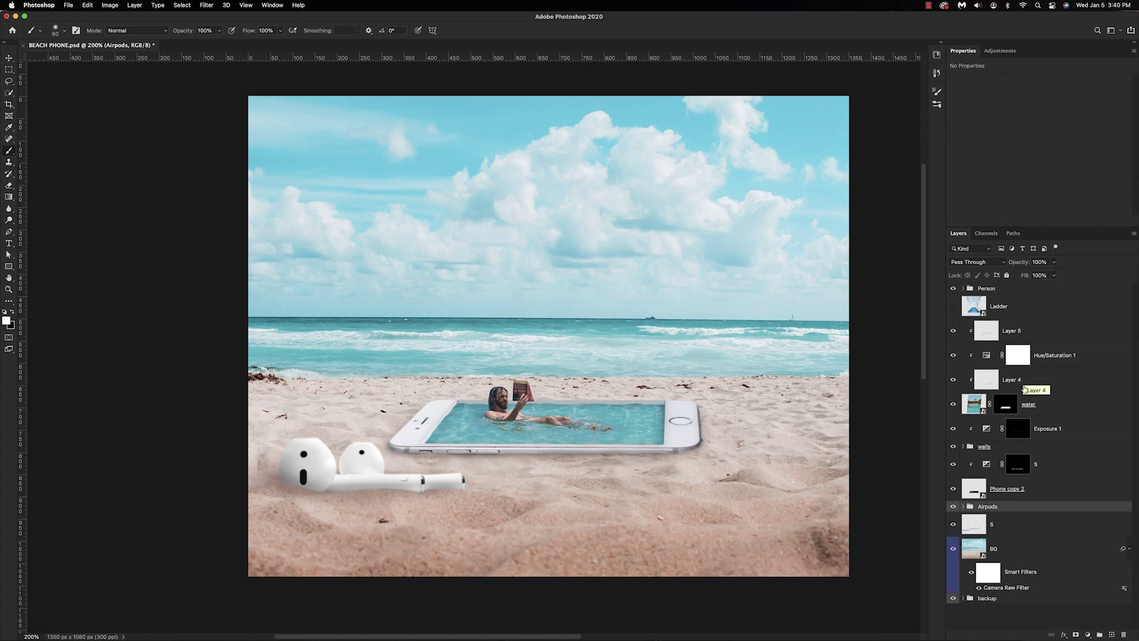
- Add an Exposure adjustment of +0.17 clipped to the phone above its shadow adjustment and invert its mask
{"action": "left_click", "coordinate": [1043, 466]}
{"action": "left_click", "coordinate": [1086, 634]}
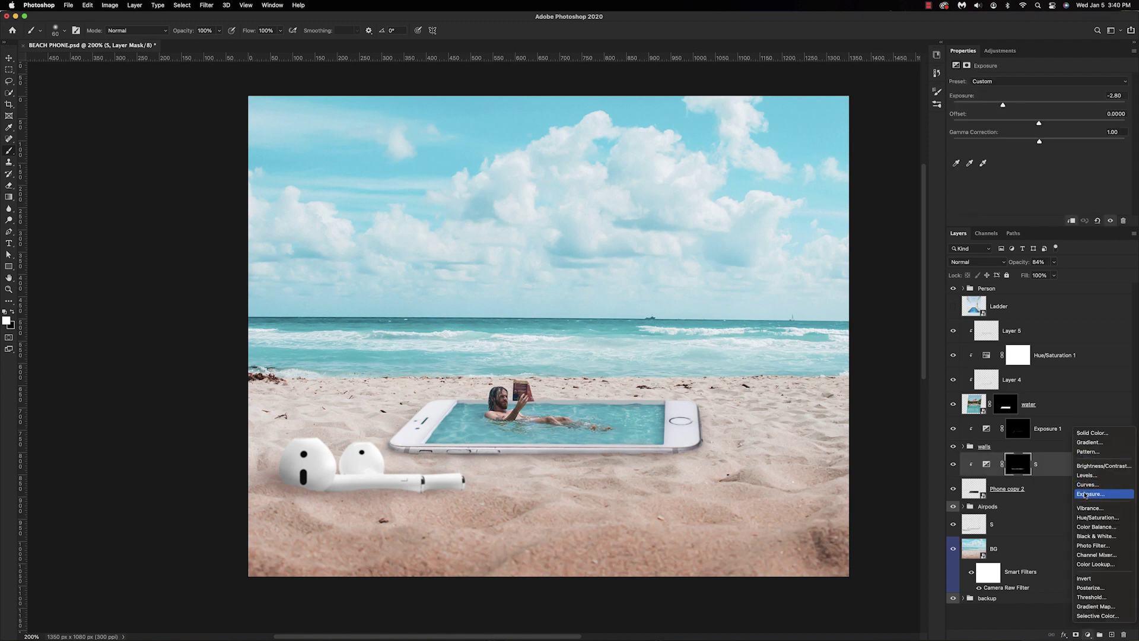
{"action": "left_click", "coordinate": [1103, 493]}
{"action": "left_click", "coordinate": [971, 476], "text": "alt"}
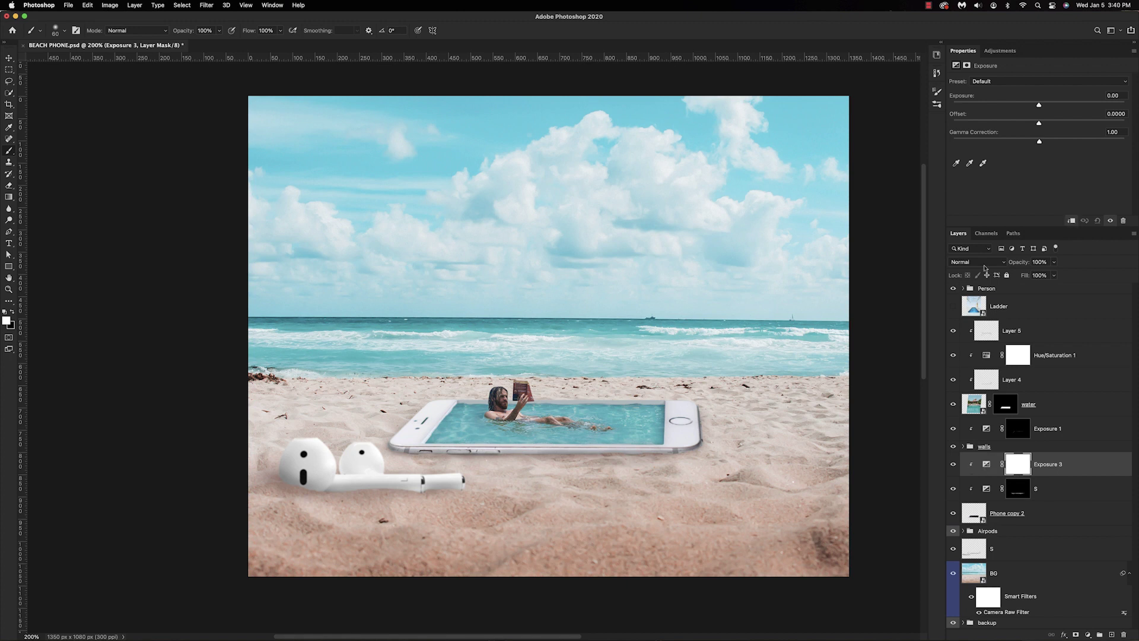
{"action": "mouse_move", "coordinate": [1038, 106]}
{"action": "left_mouse_down"}
{"action": "mouse_move", "coordinate": [1052, 106]}
{"action": "mouse_move", "coordinate": [1042, 111]}
{"action": "left_mouse_up"}
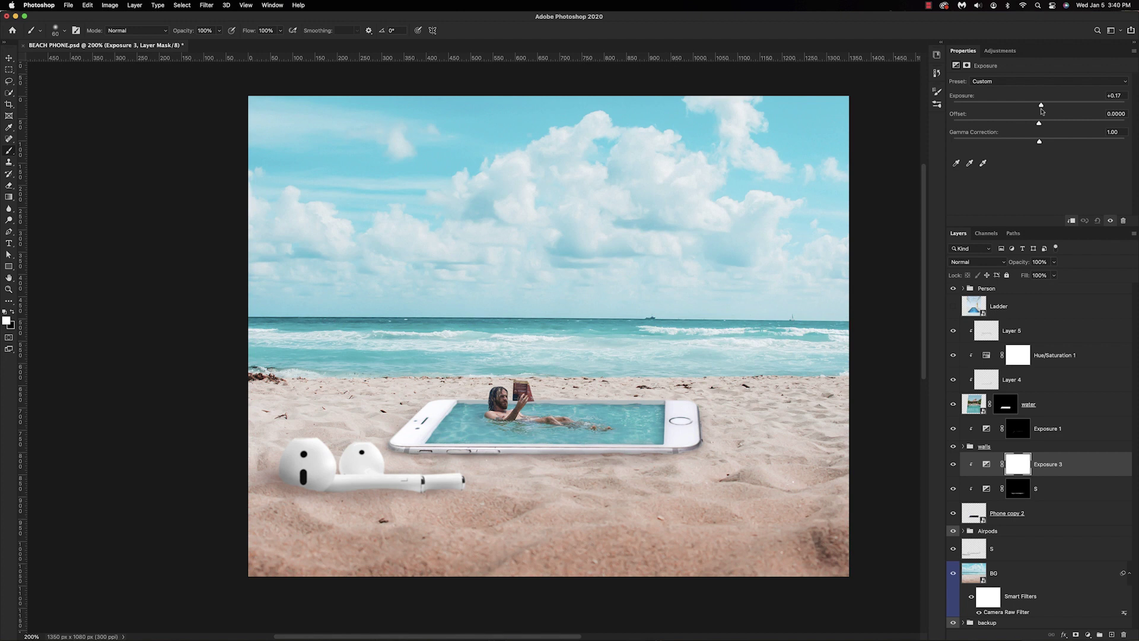
{"action": "key", "text": "super+i"}
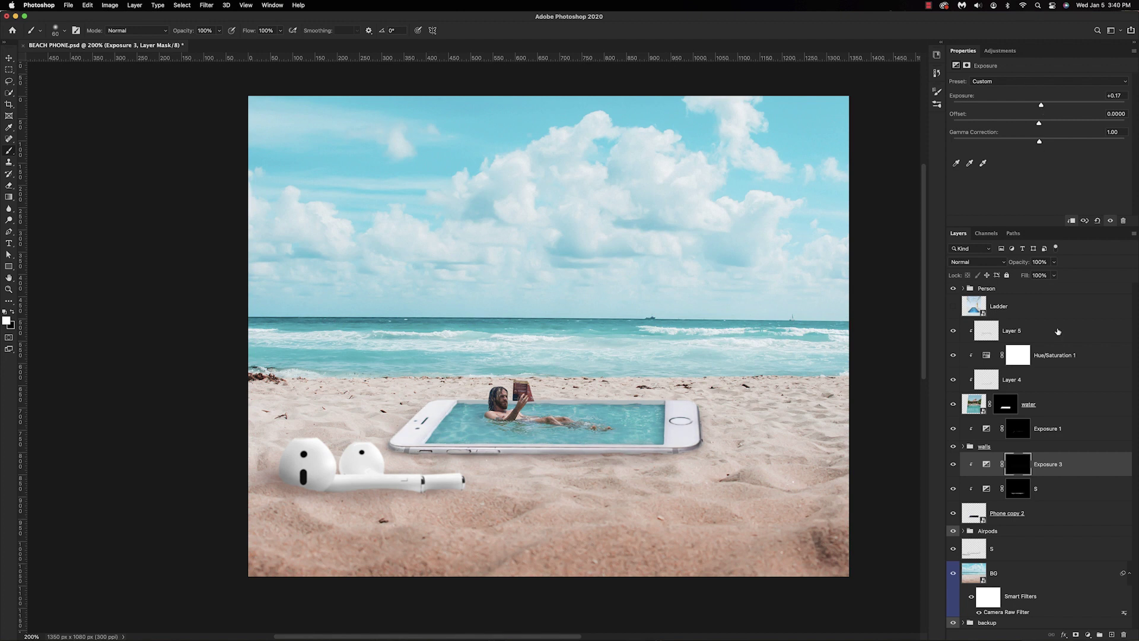
- Paint white at 40% opacity on the Exposure 3 mask to brighten parts of the phone's frame
{"action": "key", "text": "4"}
{"action": "mouse_move", "coordinate": [683, 384]}
{"action": "left_mouse_down"}
{"action": "mouse_move", "coordinate": [689, 434]}
{"action": "mouse_move", "coordinate": [673, 422]}
{"action": "left_mouse_up"}
{"action": "mouse_move", "coordinate": [669, 364]}
{"action": "left_mouse_down"}
{"action": "mouse_move", "coordinate": [692, 432]}
{"action": "mouse_move", "coordinate": [632, 443]}
{"action": "mouse_move", "coordinate": [483, 419]}
{"action": "mouse_move", "coordinate": [411, 441]}
{"action": "mouse_move", "coordinate": [437, 392]}
{"action": "left_mouse_up"}
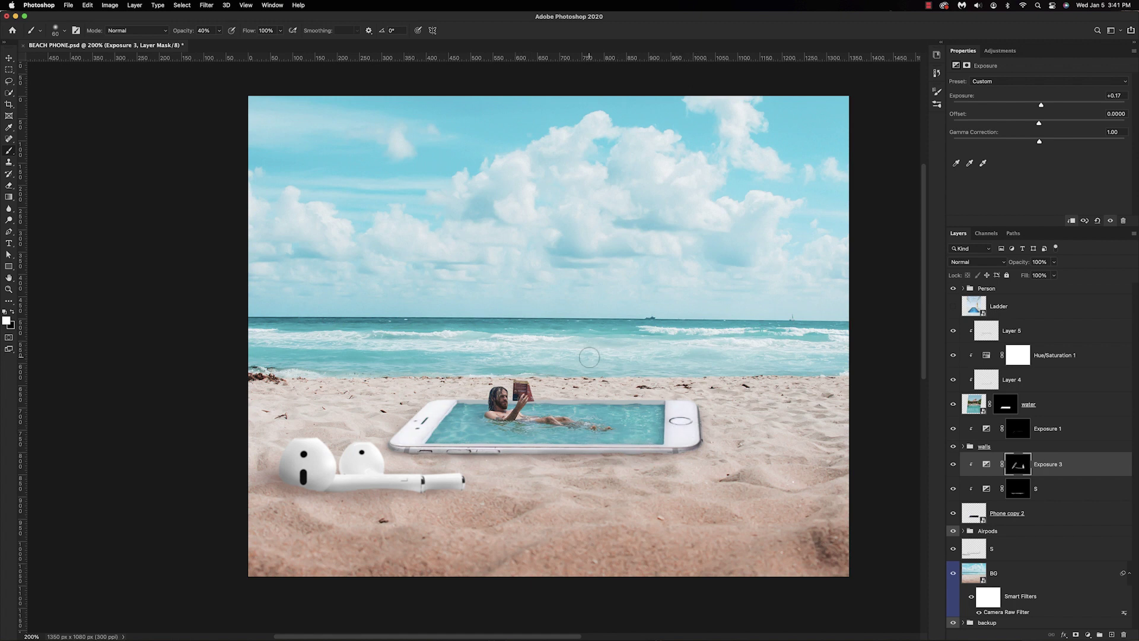
- Group Exposure 3, S and Phone copy 2 as "phone" and give the group a gray colour label
{"action": "left_click", "coordinate": [1048, 515], "text": "shift"}
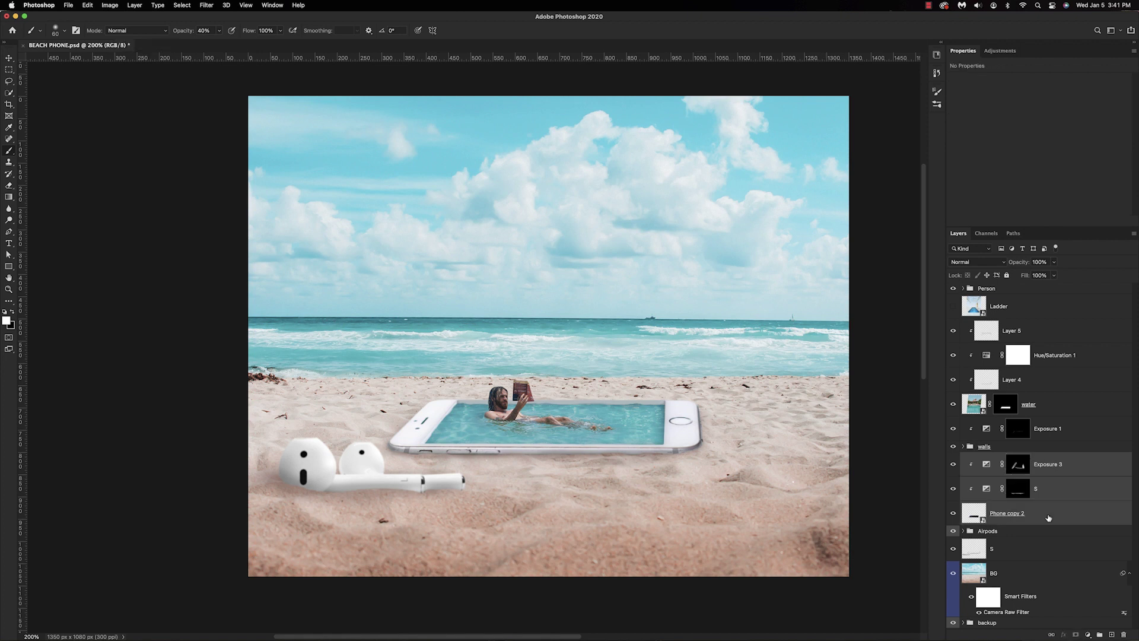
{"action": "key", "text": "super+g"}
{"action": "double_click", "coordinate": [983, 457]}
{"action": "type", "text": "phone"}
{"action": "key", "text": "Return"}
{"action": "right_click", "coordinate": [953, 457]}
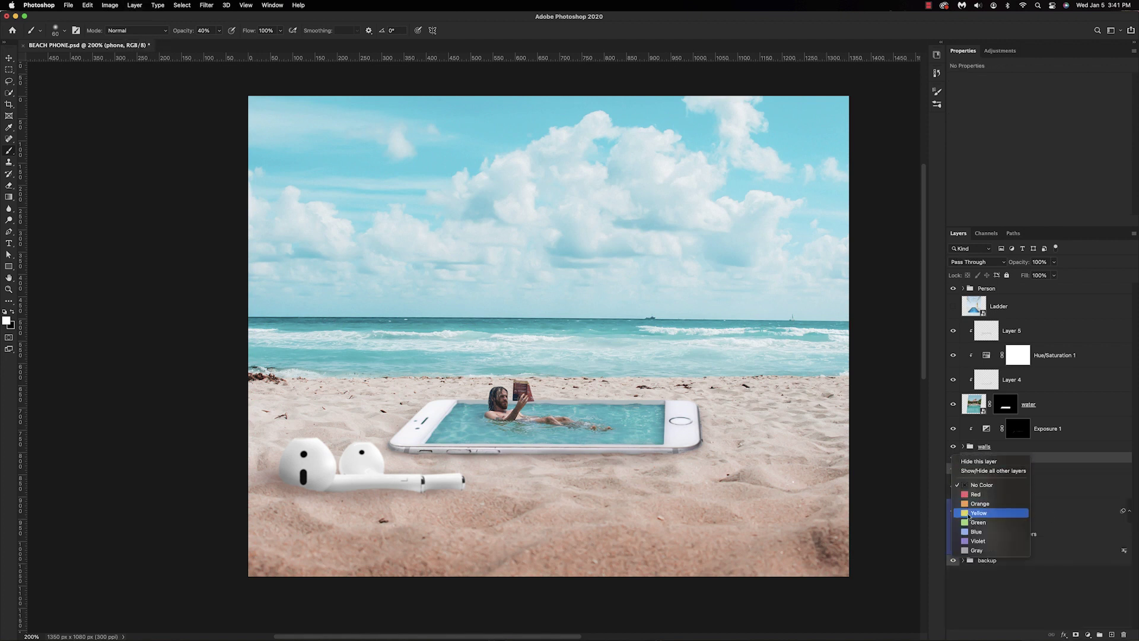
{"action": "left_click", "coordinate": [976, 550]}
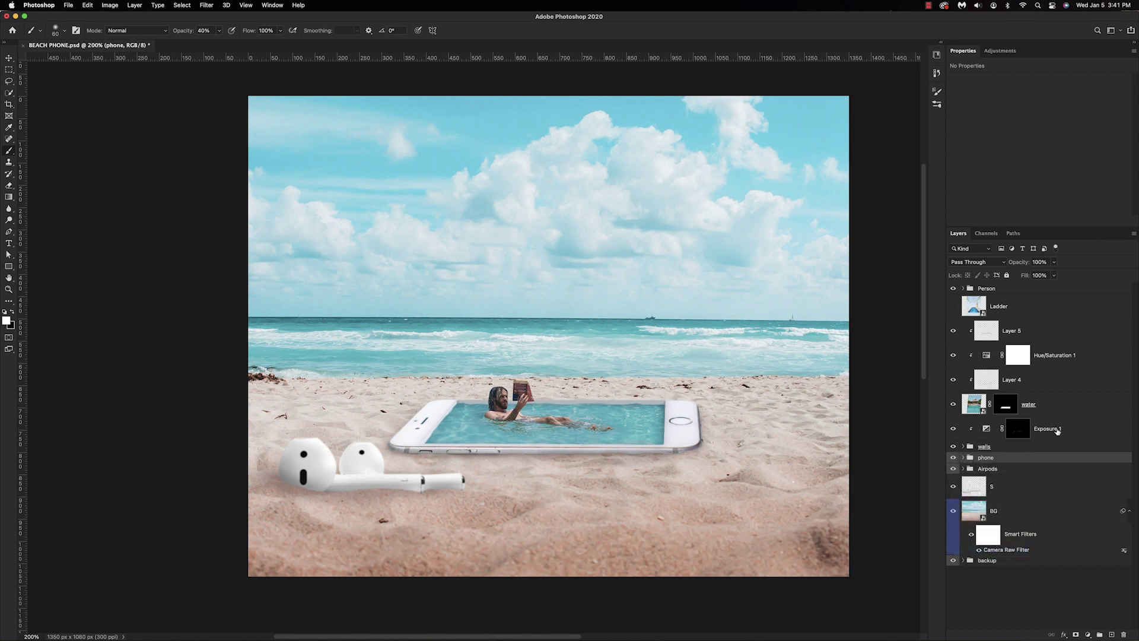
- Group the water layer and its clipped layers up to Layer 5 as "water" and label the group blue
{"action": "left_click", "coordinate": [1053, 407]}
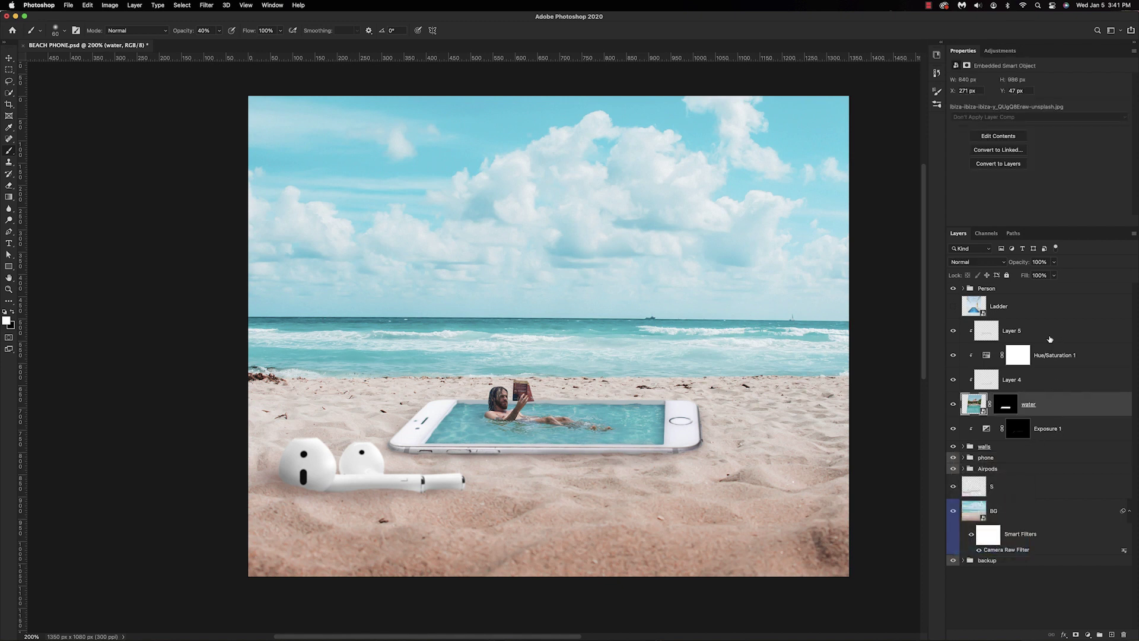
{"action": "left_click", "coordinate": [1049, 338], "text": "shift"}
{"action": "key", "text": "super+g"}
{"action": "double_click", "coordinate": [986, 324]}
{"action": "type", "text": "water"}
{"action": "key", "text": "Return"}
{"action": "left_click", "coordinate": [952, 324]}
{"action": "left_click", "coordinate": [952, 324]}
{"action": "right_click", "coordinate": [953, 325]}
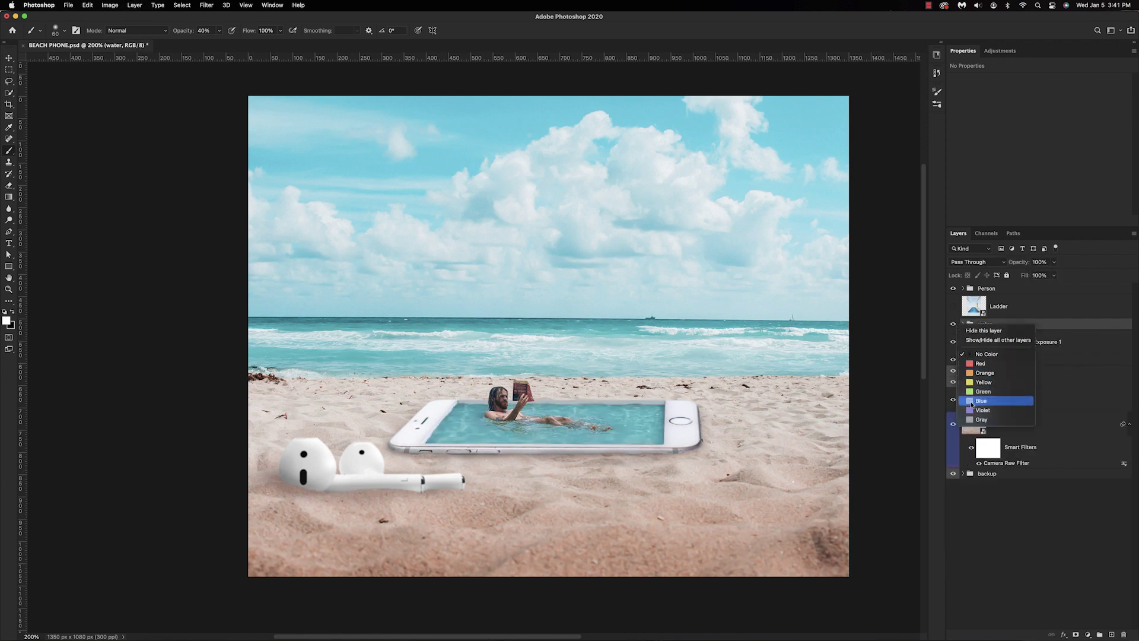
{"action": "left_click", "coordinate": [971, 403]}
- Colour-label the BG layer orange and the walls group and Exposure 1 adjustment gray
{"action": "right_click", "coordinate": [957, 420]}
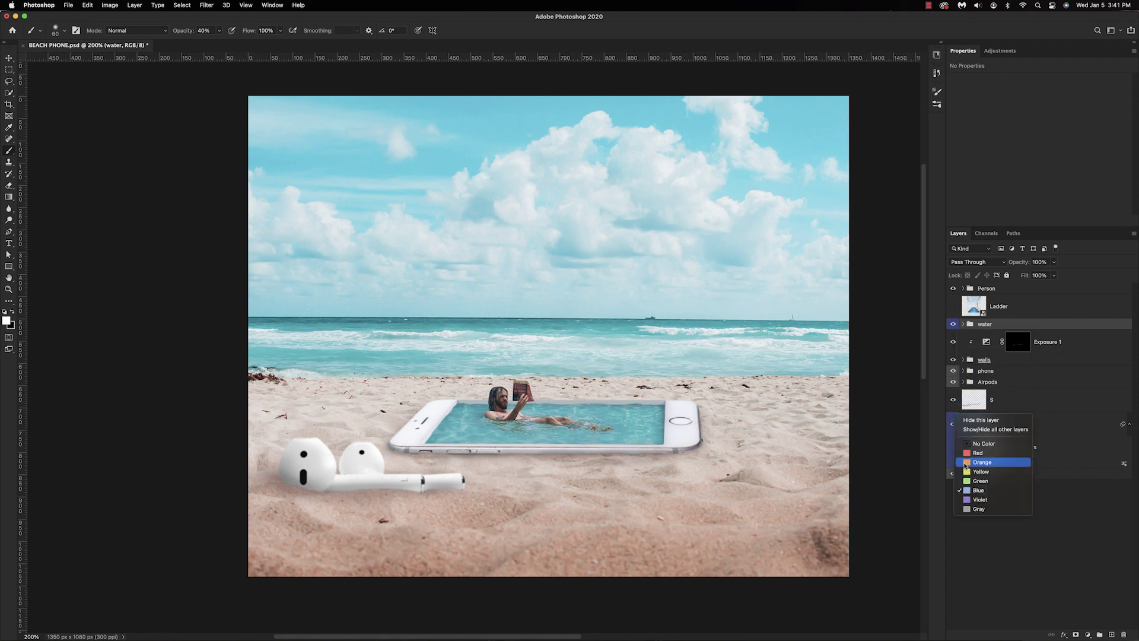
{"action": "left_click", "coordinate": [981, 462]}
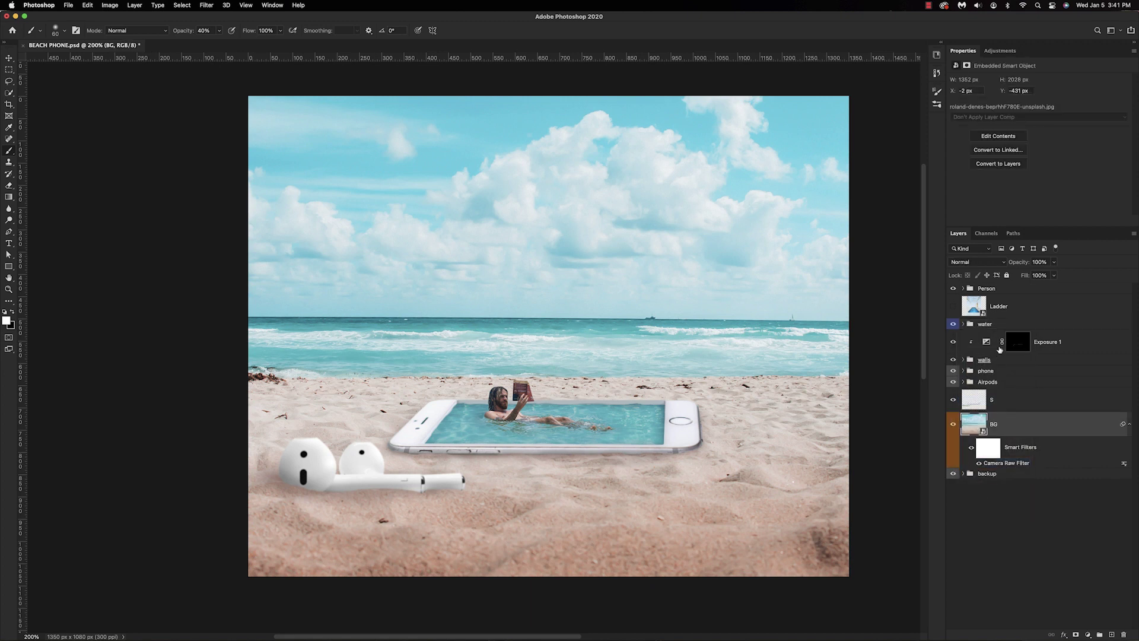
{"action": "right_click", "coordinate": [952, 360]}
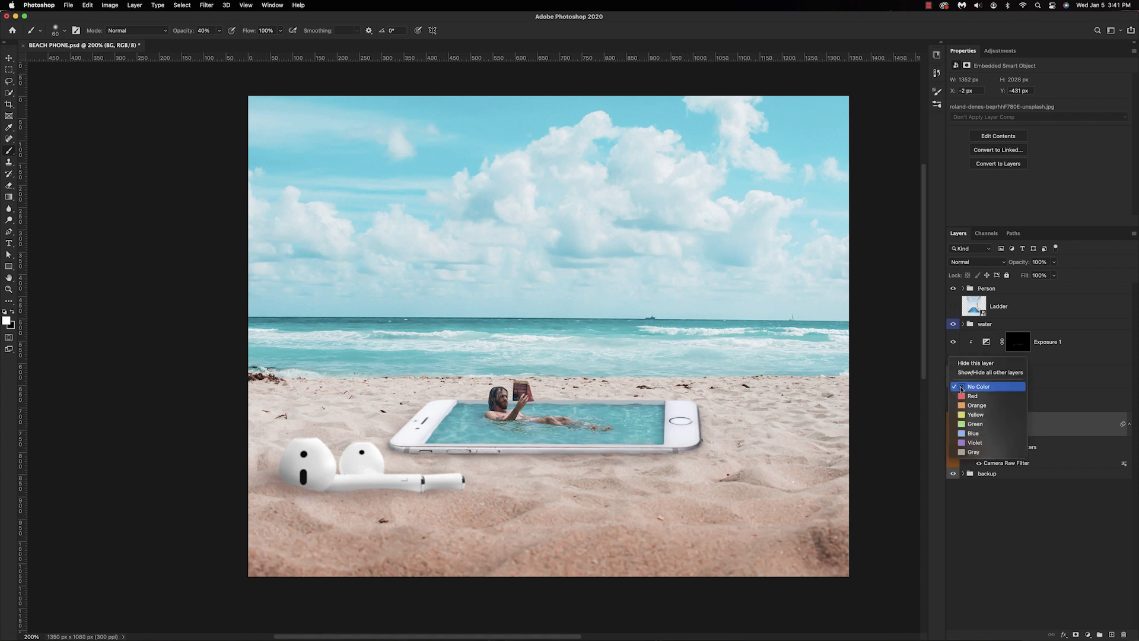
{"action": "left_click", "coordinate": [971, 453]}
{"action": "right_click", "coordinate": [950, 343]}
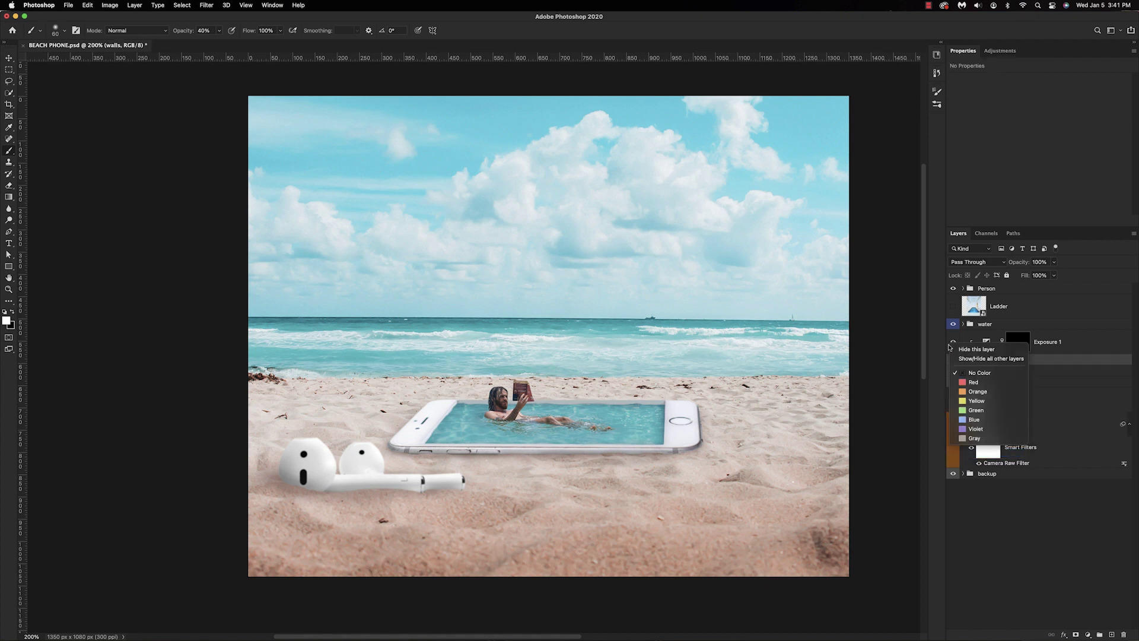
{"action": "left_click", "coordinate": [971, 438]}
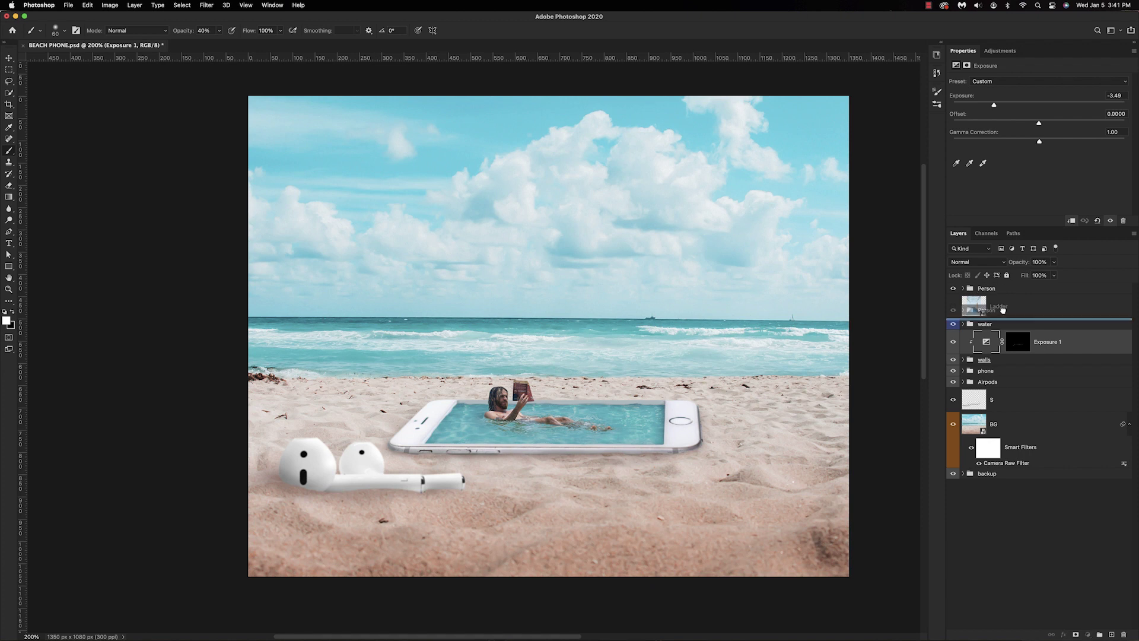
- Move the Person group directly above the water group and label it red
{"action": "left_click_drag", "start_coordinate": [1006, 290], "coordinate": [1006, 313]}
{"action": "right_click", "coordinate": [951, 310]}
{"action": "left_click", "coordinate": [973, 347]}
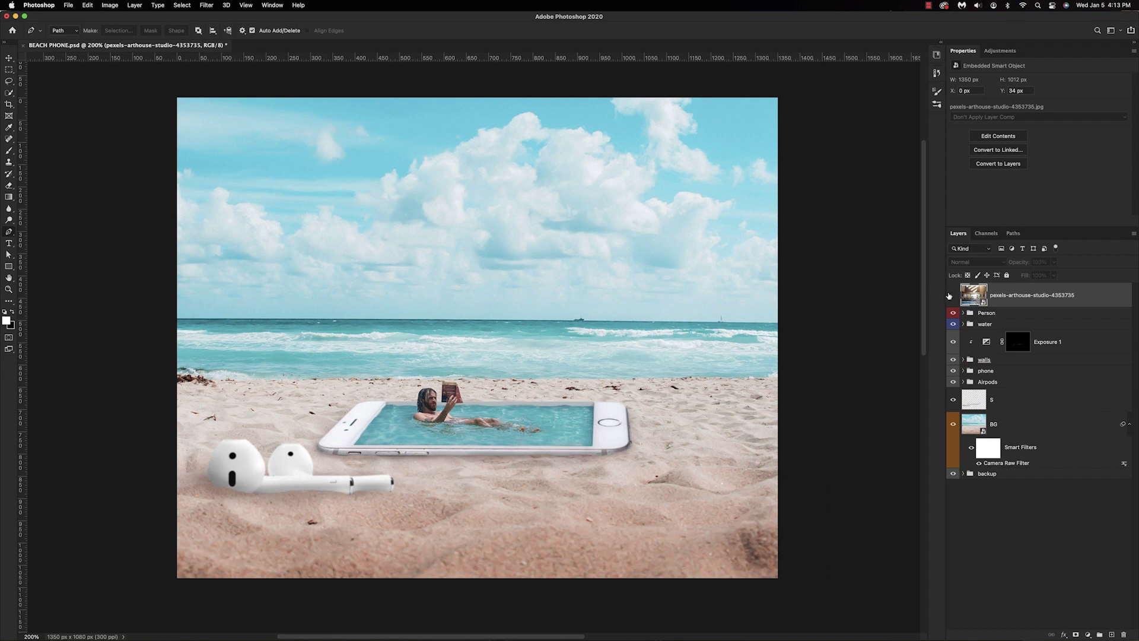
- Show the pexels-arthouse-studio-4353735 layer and trace the pool handrail nearest the wooden wall with the Pen tool
{"action": "left_click", "coordinate": [953, 295]}
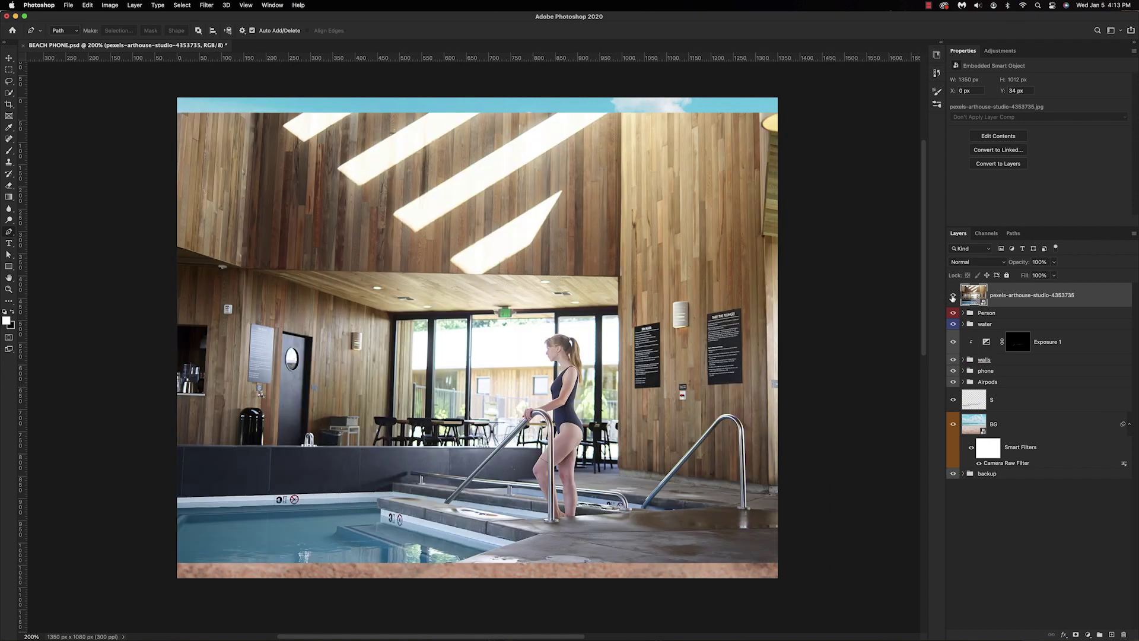
{"action": "scroll", "coordinate": [747, 492], "scroll_direction": "up", "scroll_amount": 3}
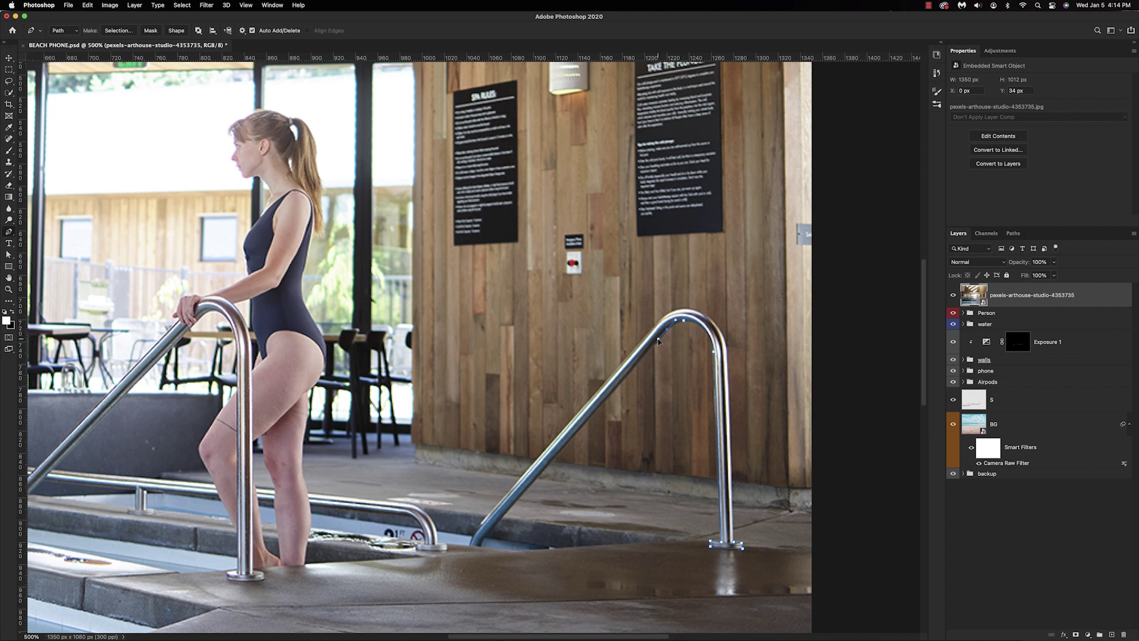
{"action": "scroll", "coordinate": [495, 532], "scroll_direction": "down", "scroll_amount": 1}
{"action": "scroll", "coordinate": [495, 533], "scroll_direction": "left", "scroll_amount": 1}
{"action": "left_click", "coordinate": [500, 522]}
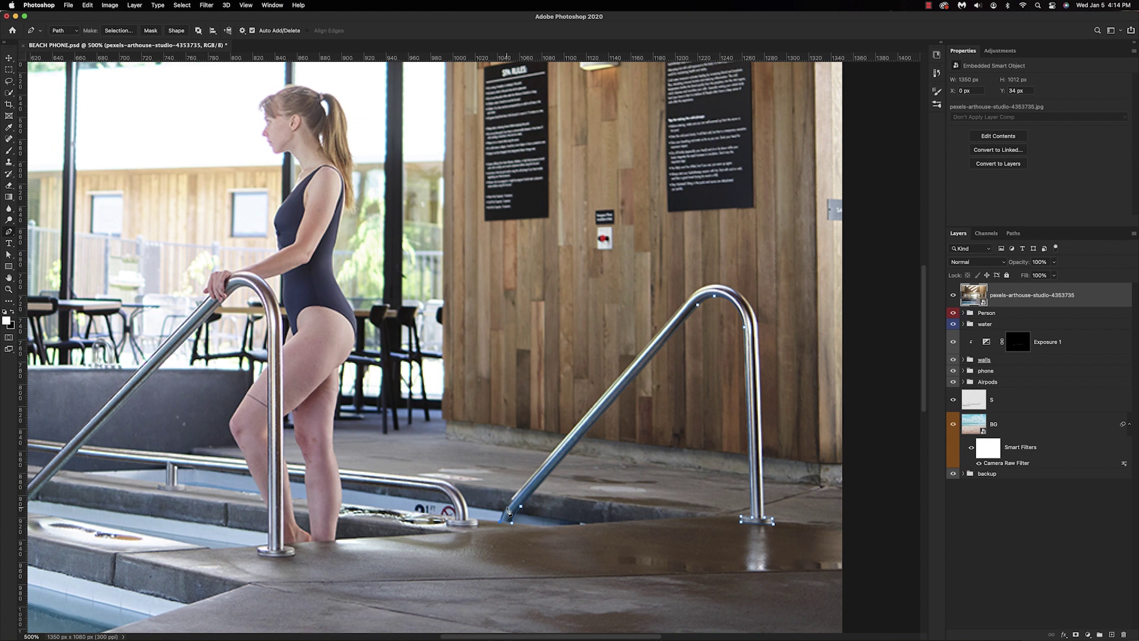
{"action": "left_click_drag", "start_coordinate": [512, 497], "coordinate": [517, 491]}
{"action": "left_click", "coordinate": [690, 296]}
{"action": "left_click_drag", "start_coordinate": [720, 285], "coordinate": [755, 334]}
{"action": "key", "text": "super+z"}
{"action": "key", "text": "super+z"}
{"action": "left_click", "coordinate": [762, 517]}
- Convert the handrail path to a selection and mask the pool photo layer with it
{"action": "right_click", "coordinate": [755, 500]}
{"action": "left_click", "coordinate": [771, 542]}
{"action": "left_click", "coordinate": [621, 285]}
{"action": "left_click", "coordinate": [1075, 634]}
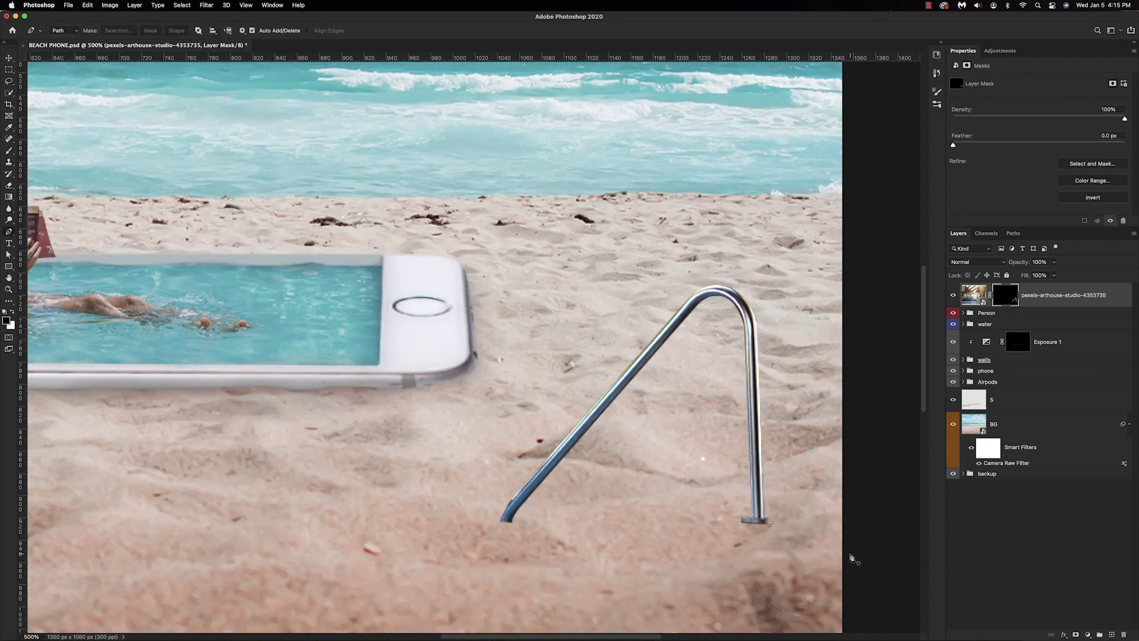
- Move the cut-out handrail so its lower end sits in the pool beside the phone's home button
{"action": "key", "text": "super+minus"}
{"action": "left_click", "coordinate": [974, 295]}
{"action": "key", "text": "super+t"}
{"action": "left_click_drag", "start_coordinate": [646, 376], "coordinate": [536, 279]}
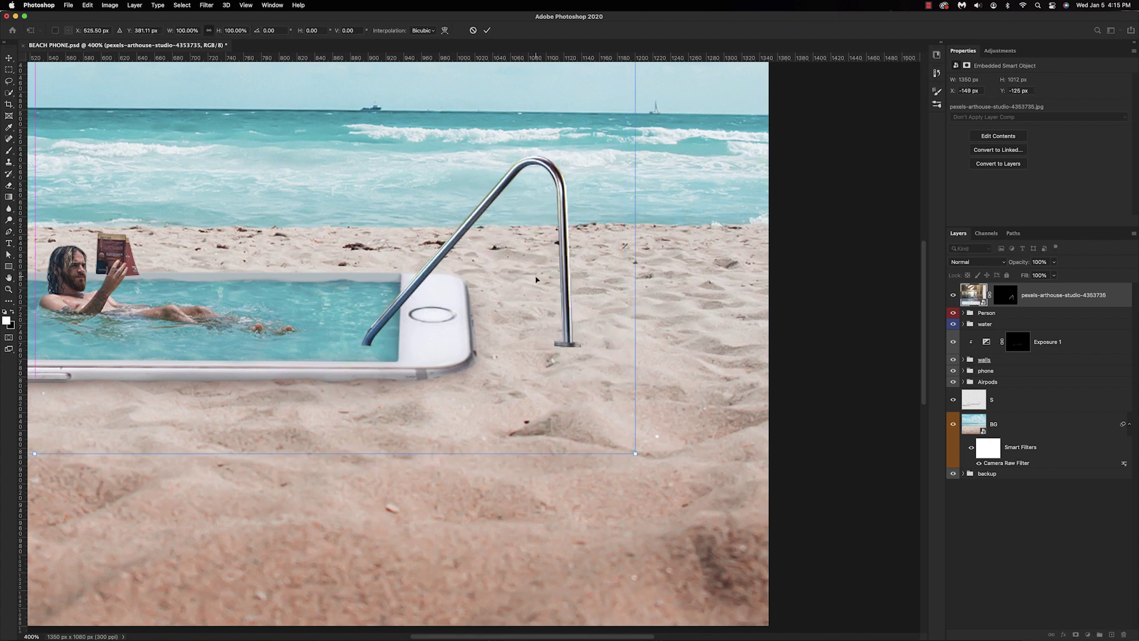
{"action": "key", "text": "super+minus"}
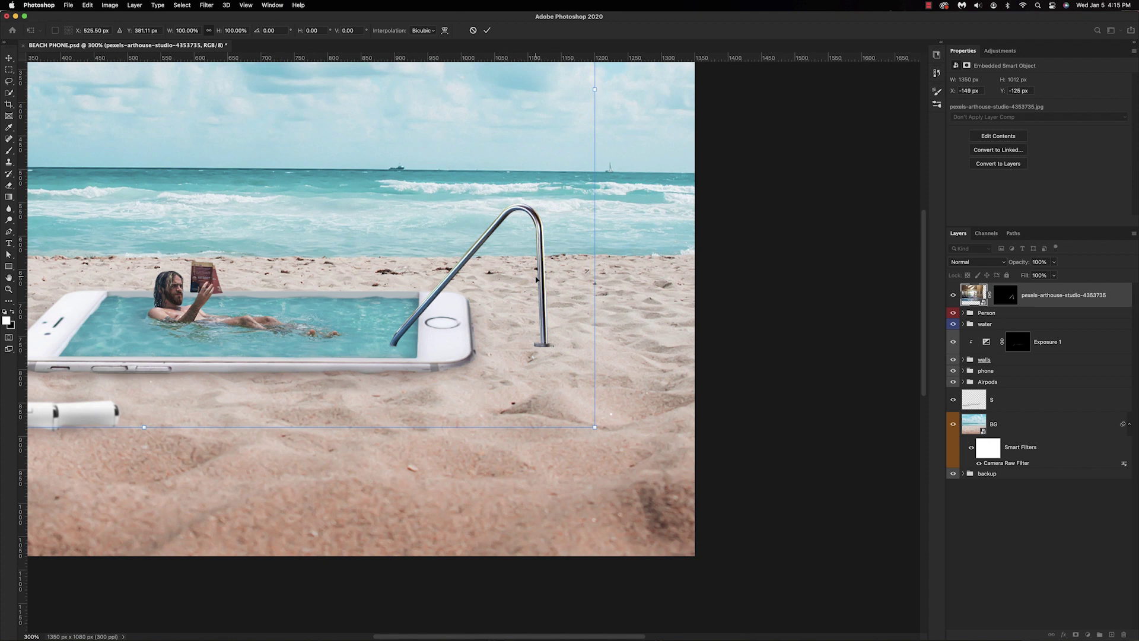
{"action": "key", "text": "Return"}
{"action": "key", "text": "p"}
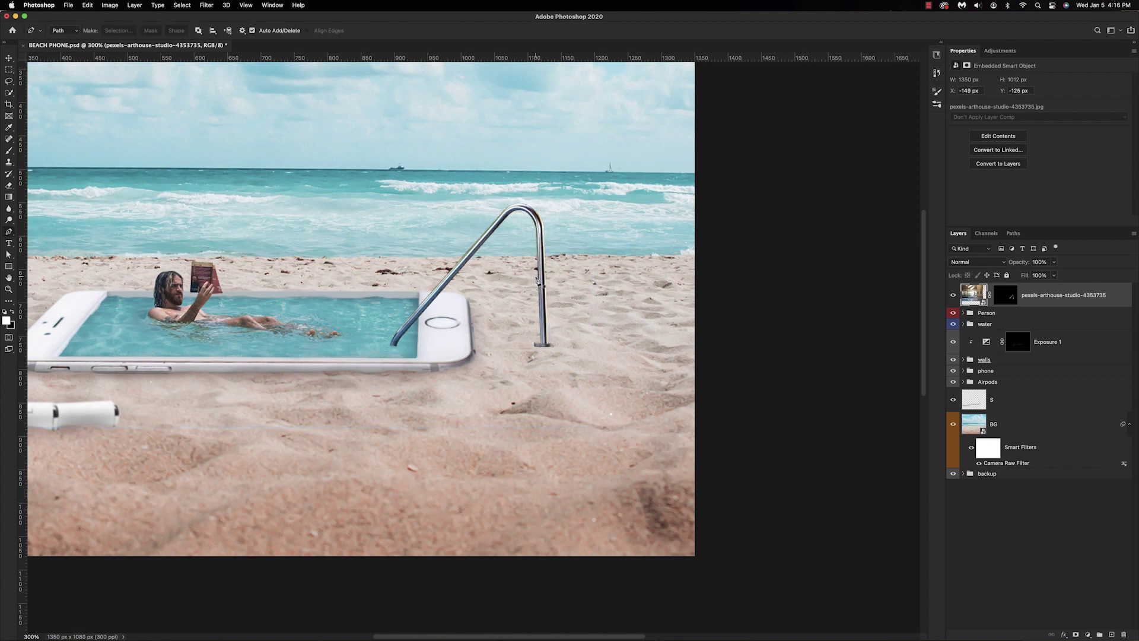
{"action": "scroll", "coordinate": [536, 280], "scroll_direction": "left", "scroll_amount": 5}
{"action": "key", "text": "b"}
{"action": "scroll", "coordinate": [605, 306], "scroll_direction": "right", "scroll_amount": 2}
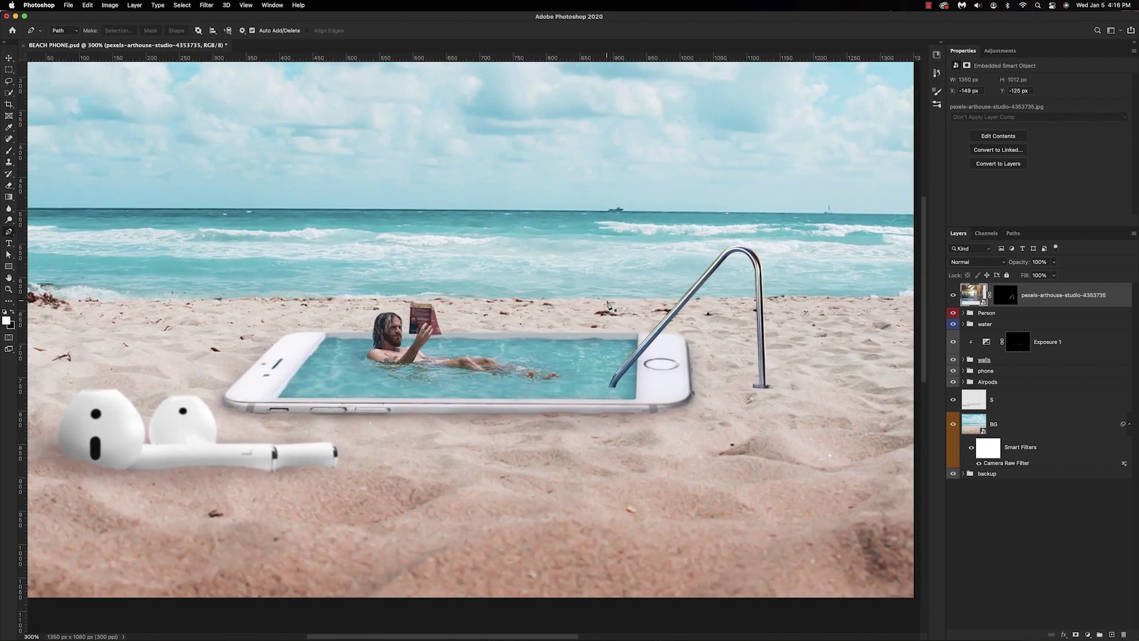
{"action": "left_click", "coordinate": [979, 324]}
{"action": "left_click", "coordinate": [970, 296]}
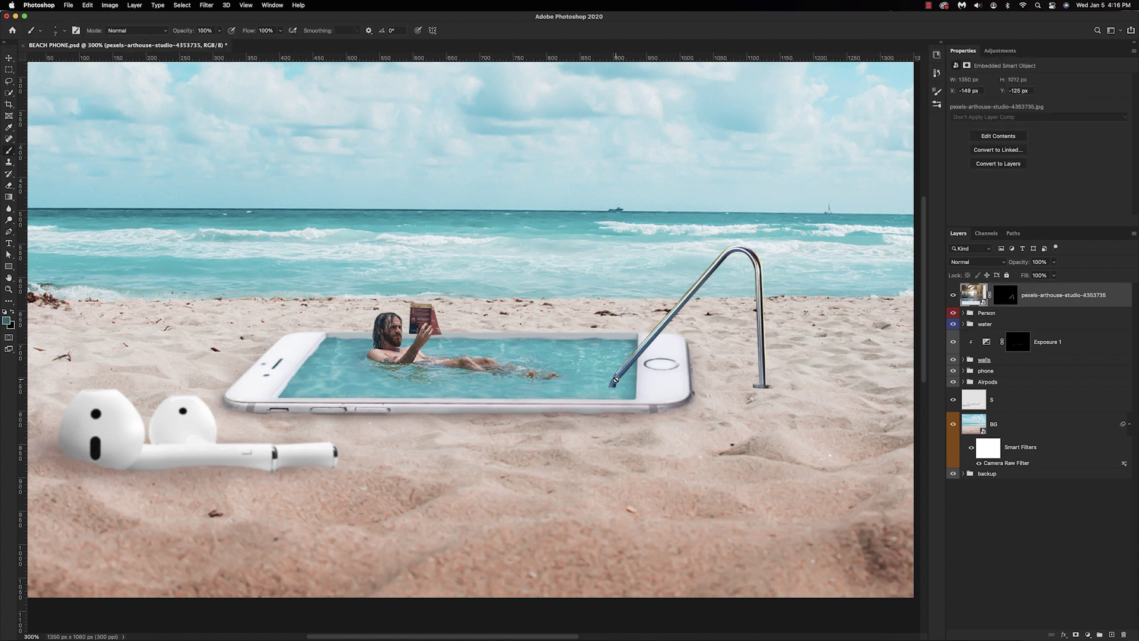
{"action": "key", "text": "p"}
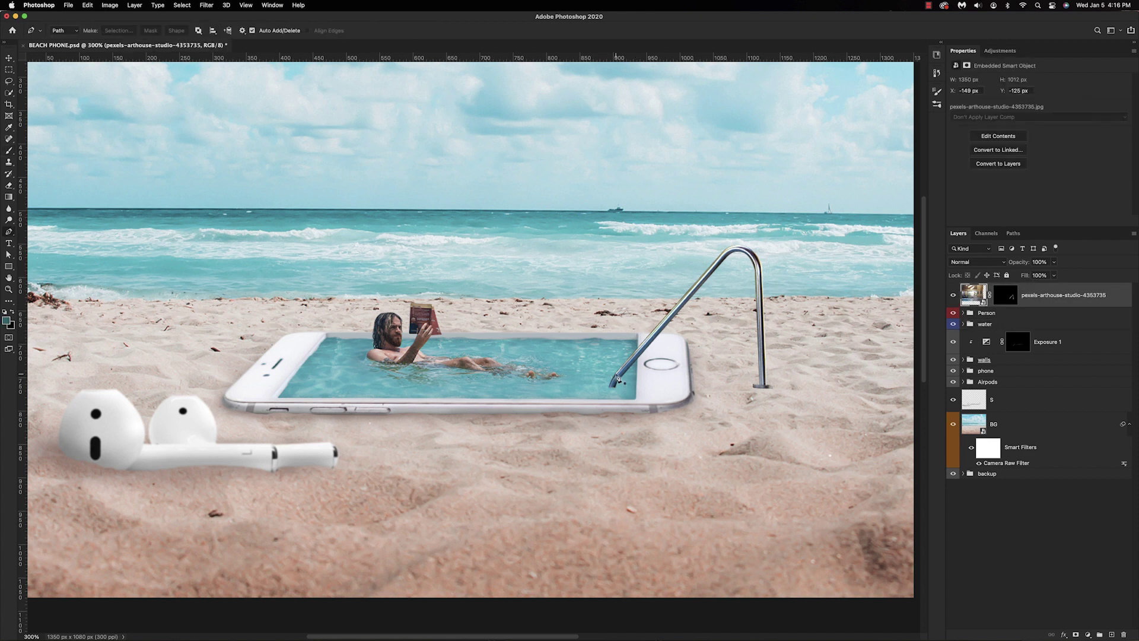
- Select a section of the handrail's lower end with a Pen path and copy it to a new layer
{"action": "left_click", "coordinate": [617, 378]}
{"action": "right_click", "coordinate": [641, 357]}
{"action": "left_click", "coordinate": [664, 404]}
{"action": "left_click", "coordinate": [619, 285]}
{"action": "key", "text": "ctrl+j"}
- Rotate the copied rail section by -39.60° and place it upright below the handrail's lower end
{"action": "key", "text": "ctrl+t"}
{"action": "left_click_drag", "start_coordinate": [666, 337], "coordinate": [645, 404]}
{"action": "key", "text": "Right"}
{"action": "key", "text": "Right"}
{"action": "key", "text": "Right"}
{"action": "key", "text": "Right"}
{"action": "key", "text": "Right"}
{"action": "key", "text": "Right"}
{"action": "key", "text": "Right"}
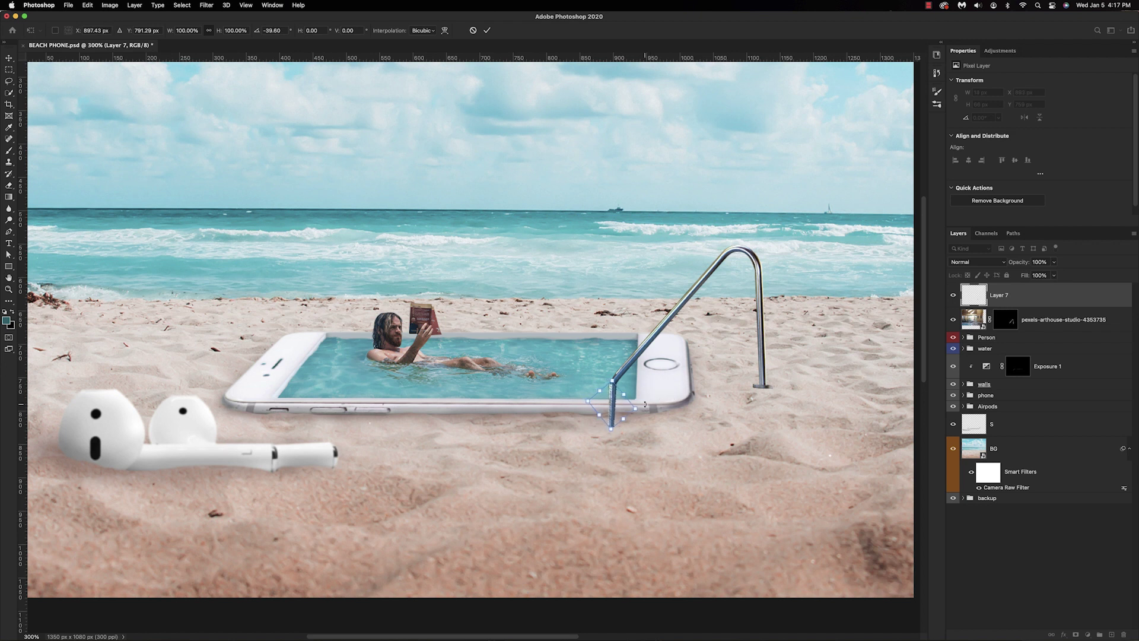
{"action": "key", "text": "Return"}
{"action": "key", "text": "p"}
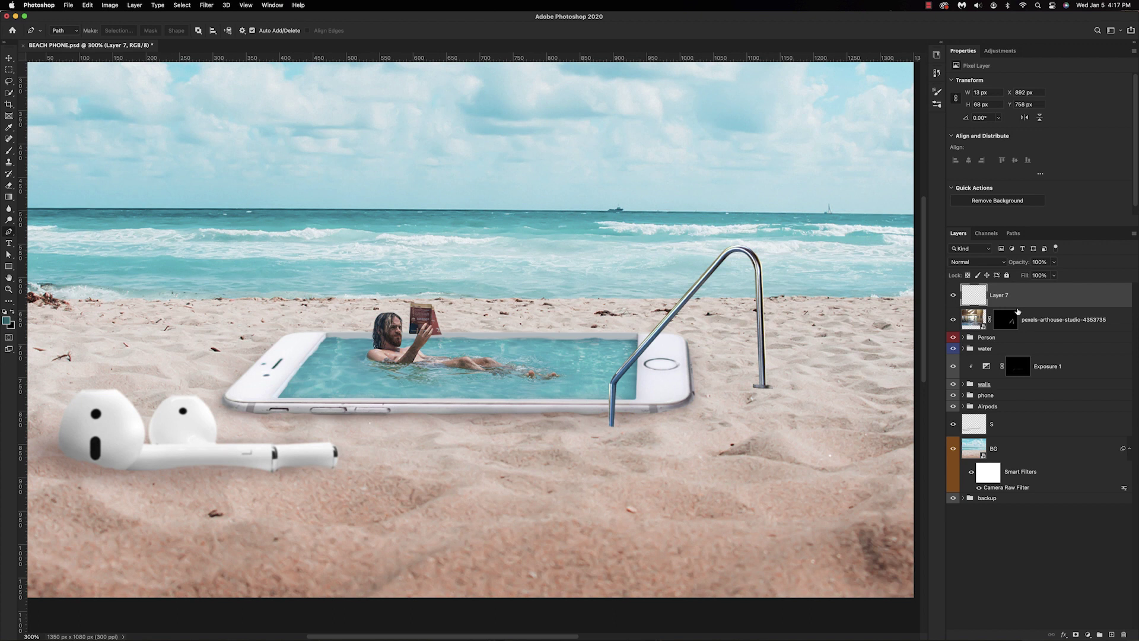
- Move Layer 7 below the handrail layer and erase the part of the rail extending past the pool's front edge
{"action": "left_click_drag", "start_coordinate": [1016, 310], "coordinate": [1029, 328]}
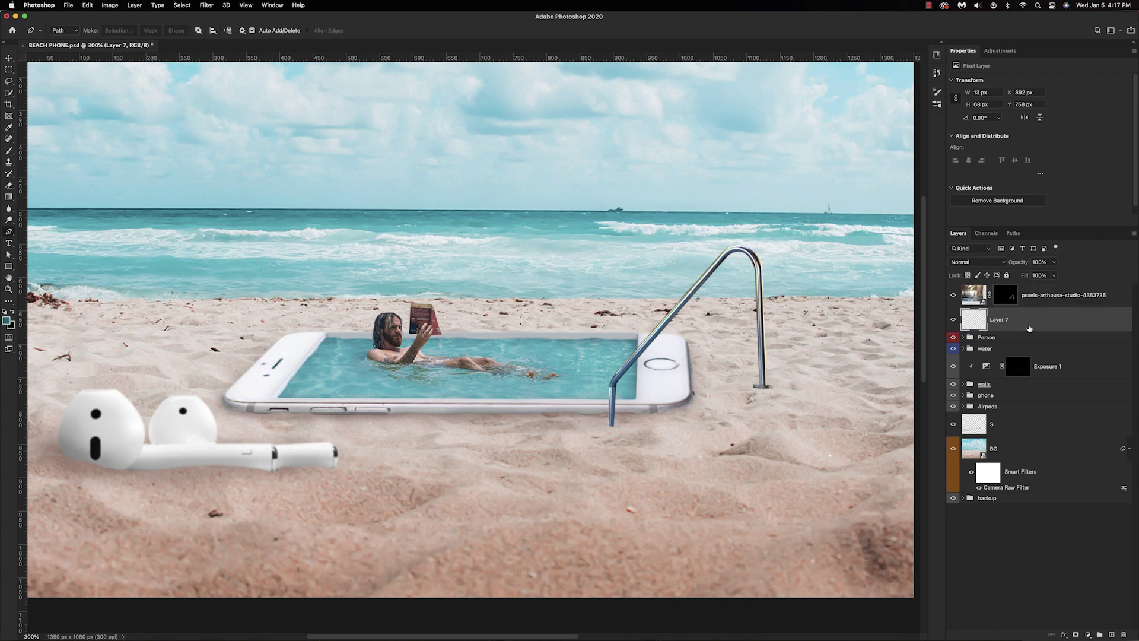
{"action": "key", "text": "e"}
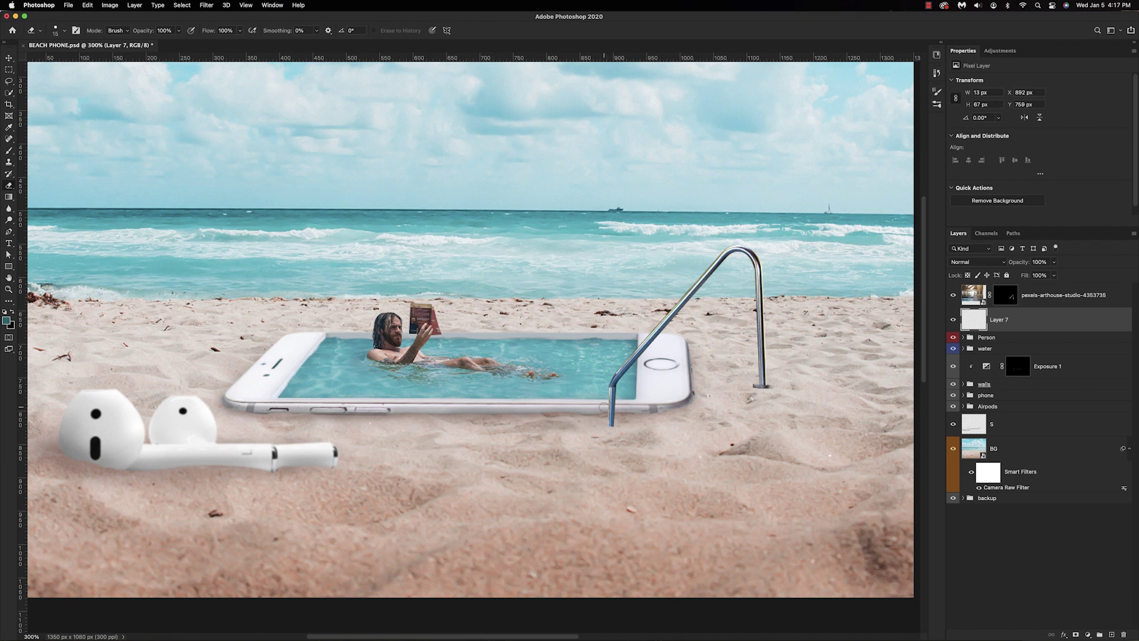
{"action": "mouse_move", "coordinate": [607, 404]}
{"action": "left_mouse_down"}
{"action": "mouse_move", "coordinate": [613, 432]}
{"action": "mouse_move", "coordinate": [617, 419]}
{"action": "left_mouse_up"}
- Clip a colorized Hue/Saturation adjustment to Layer 7 with Hue 204, Saturation 40 and a reduced Lightness
{"action": "left_click", "coordinate": [1087, 634]}
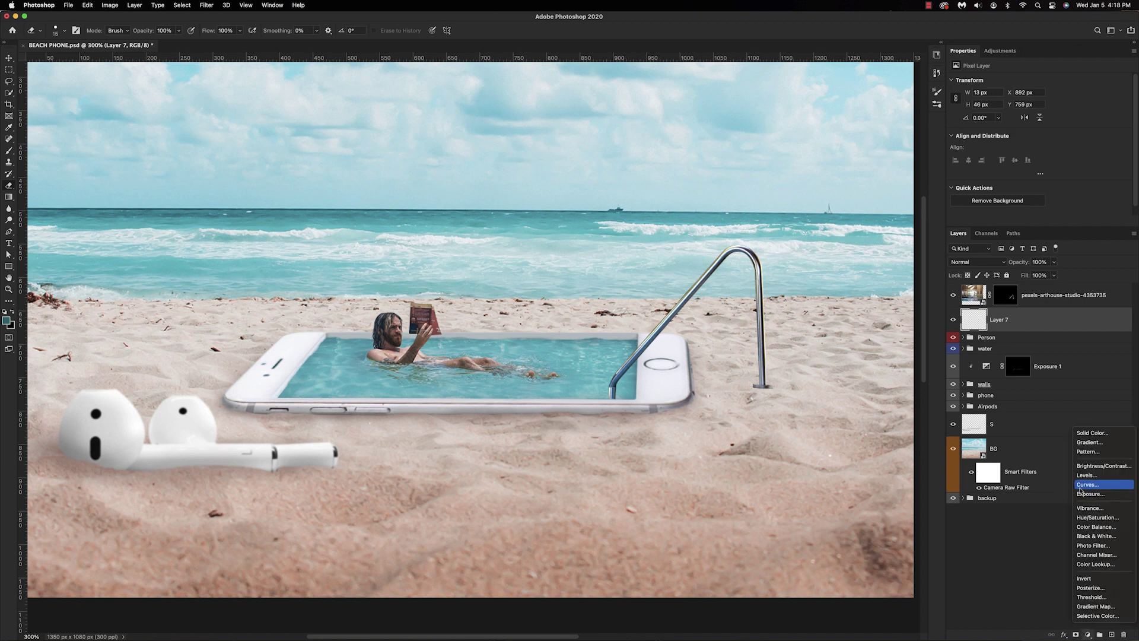
{"action": "left_click", "coordinate": [1083, 517]}
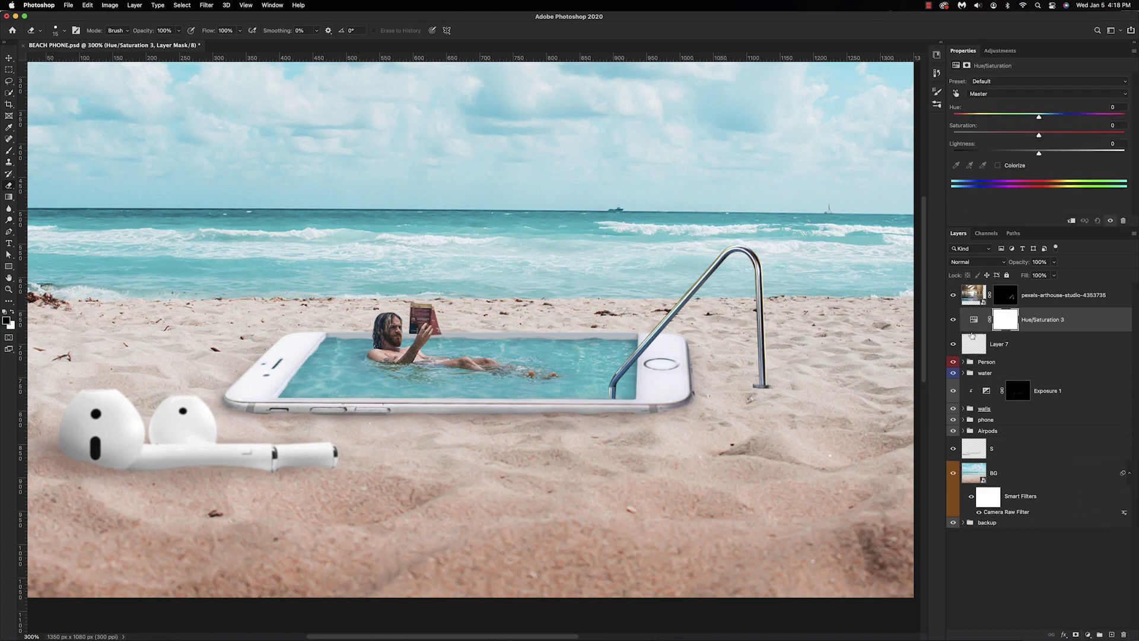
{"action": "left_click", "coordinate": [970, 333], "text": "alt"}
{"action": "left_click", "coordinate": [998, 166]}
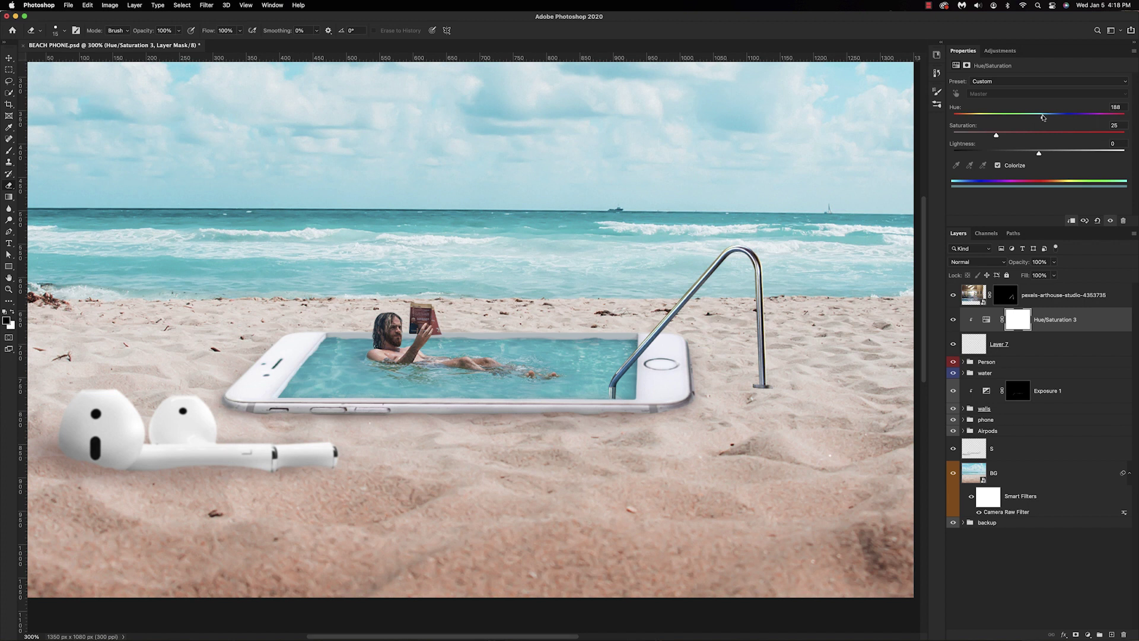
{"action": "left_click_drag", "start_coordinate": [1034, 155], "coordinate": [1050, 118]}
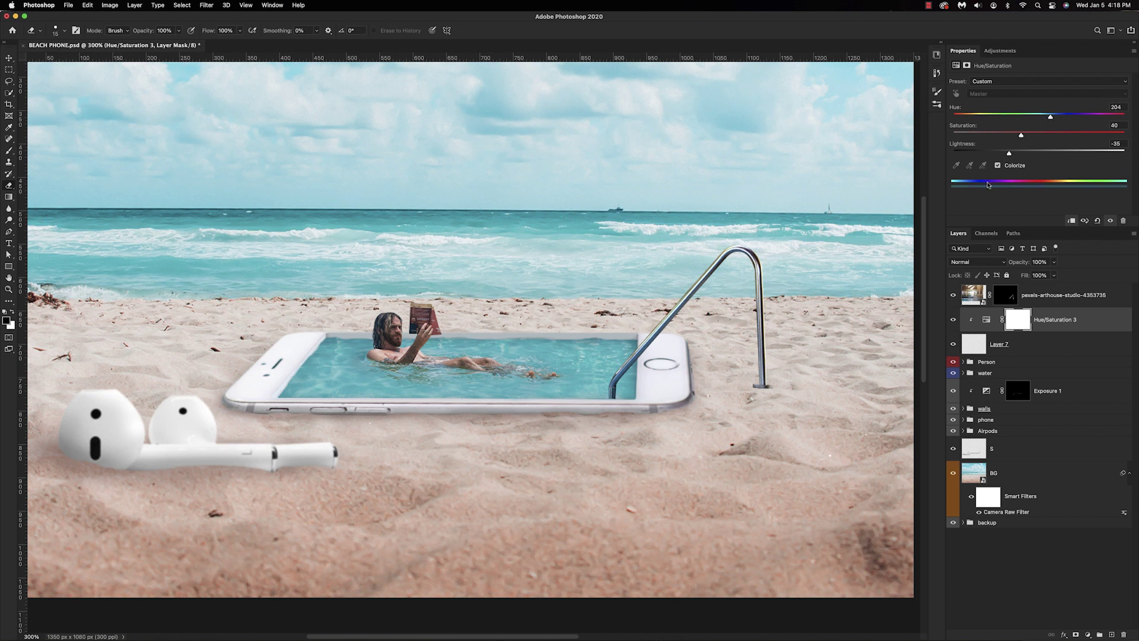
{"action": "left_click_drag", "start_coordinate": [1010, 156], "coordinate": [1001, 158]}
- On a new layer above Hue/Saturation 3, paint sampled pool-water colour over the submerged rail with a soft 25 px brush at 20% opacity
{"action": "left_click", "coordinate": [1111, 635]}
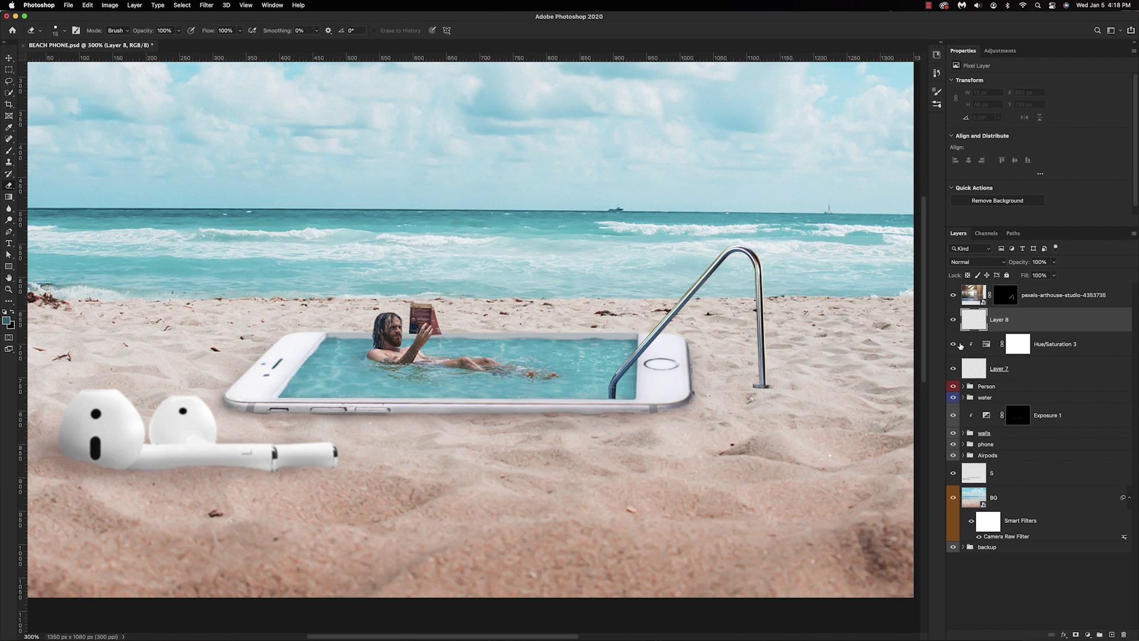
{"action": "key", "text": "super+equal"}
{"action": "key", "text": "super+equal"}
{"action": "key", "text": "i"}
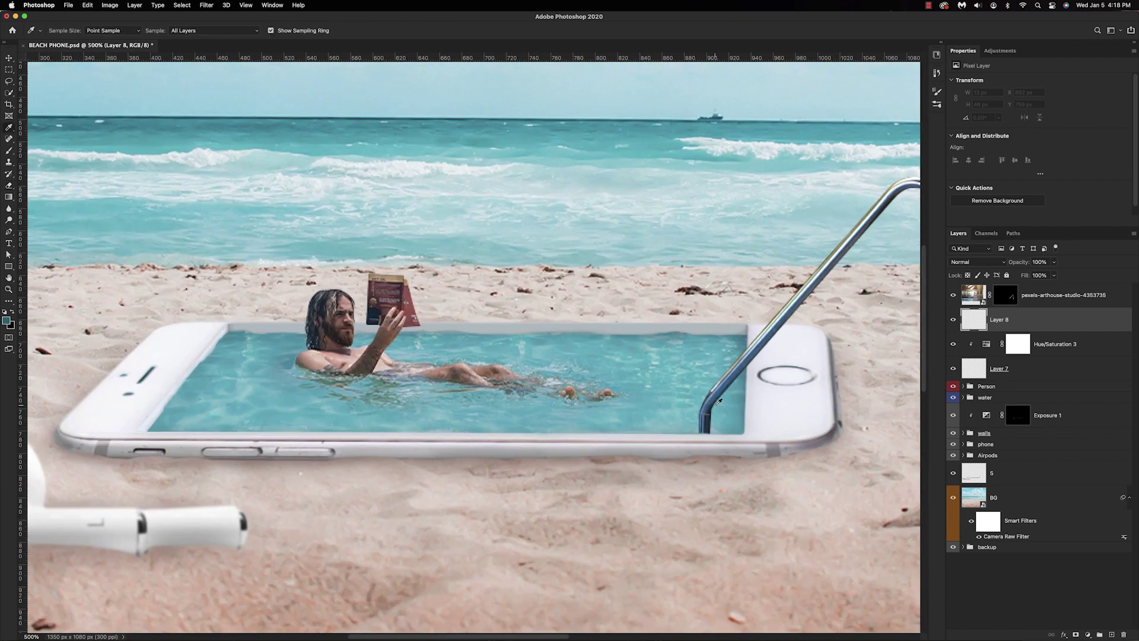
{"action": "left_click", "coordinate": [721, 414]}
{"action": "key", "text": "e"}
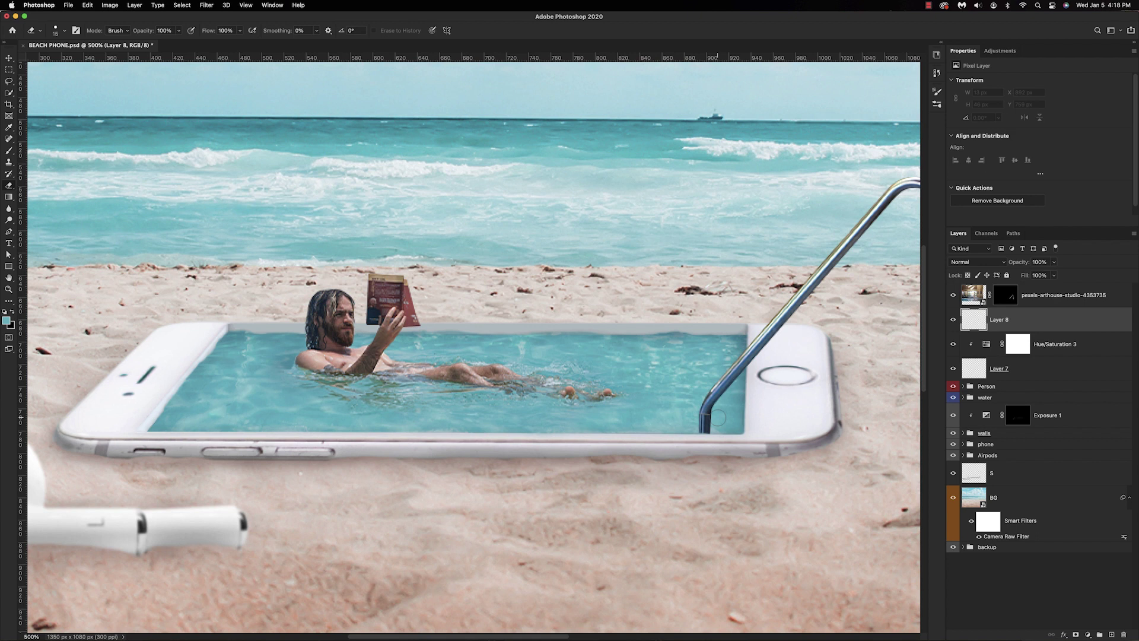
{"action": "key", "text": "b"}
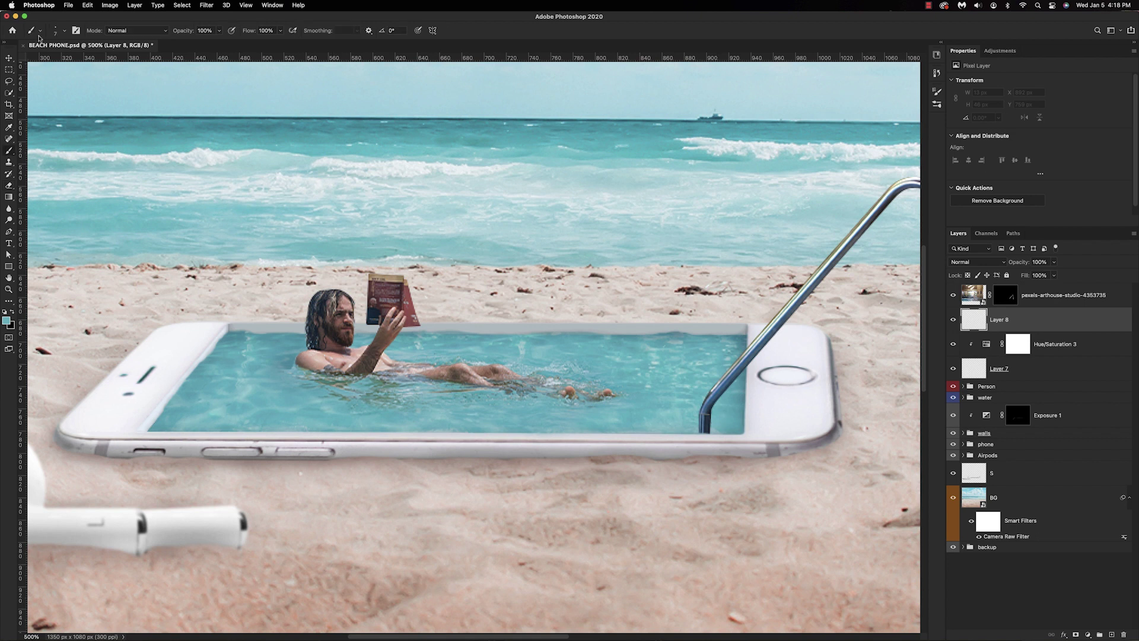
{"action": "left_click", "coordinate": [53, 30]}
{"action": "double_click", "coordinate": [64, 133]}
{"action": "key", "text": "2"}
{"action": "key", "text": "]"}
{"action": "mouse_move", "coordinate": [715, 415]}
{"action": "left_mouse_down"}
{"action": "mouse_move", "coordinate": [743, 431]}
{"action": "mouse_move", "coordinate": [690, 426]}
{"action": "mouse_move", "coordinate": [727, 416]}
{"action": "mouse_move", "coordinate": [716, 437]}
{"action": "mouse_move", "coordinate": [715, 412]}
{"action": "left_mouse_up"}
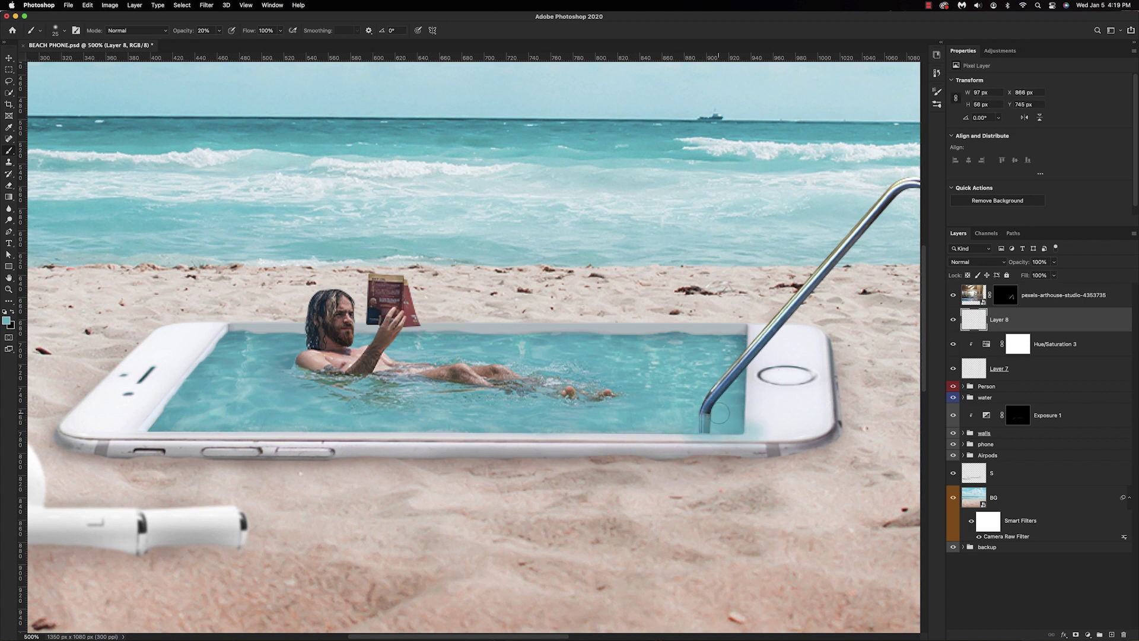
- Erase the water colour spilling around the submerged rail onto the phone frame and clip Layer 8 to the rail section below
{"action": "key", "text": "e"}
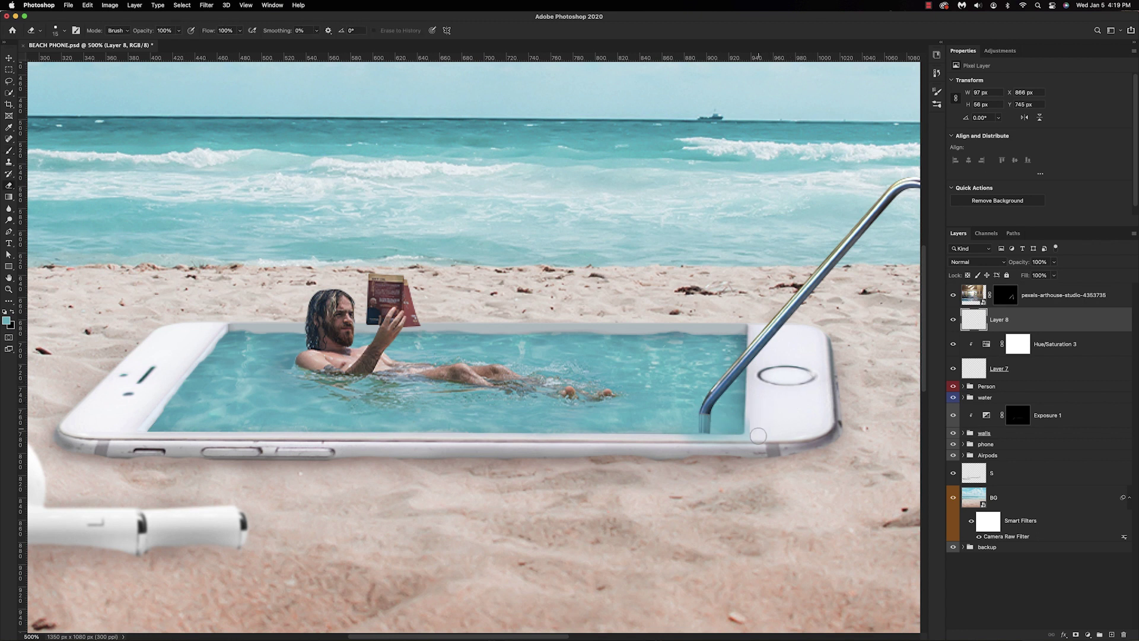
{"action": "mouse_move", "coordinate": [672, 443]}
{"action": "left_mouse_down"}
{"action": "mouse_move", "coordinate": [697, 444]}
{"action": "mouse_move", "coordinate": [654, 430]}
{"action": "mouse_move", "coordinate": [735, 437]}
{"action": "mouse_move", "coordinate": [735, 414]}
{"action": "left_mouse_up"}
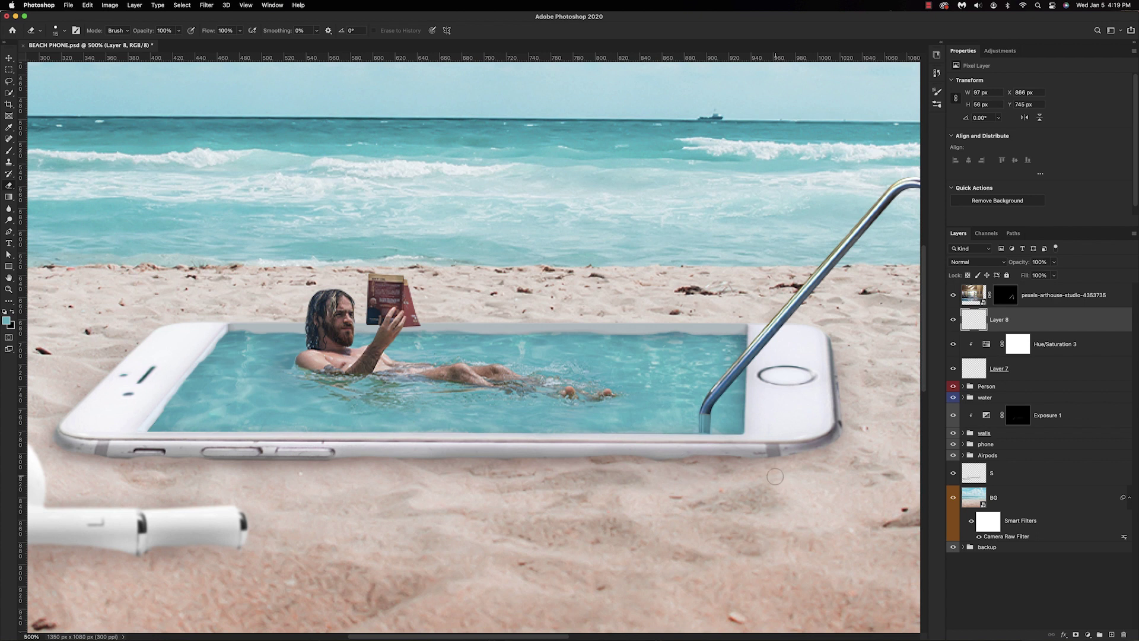
{"action": "left_click", "coordinate": [976, 330], "text": "alt"}
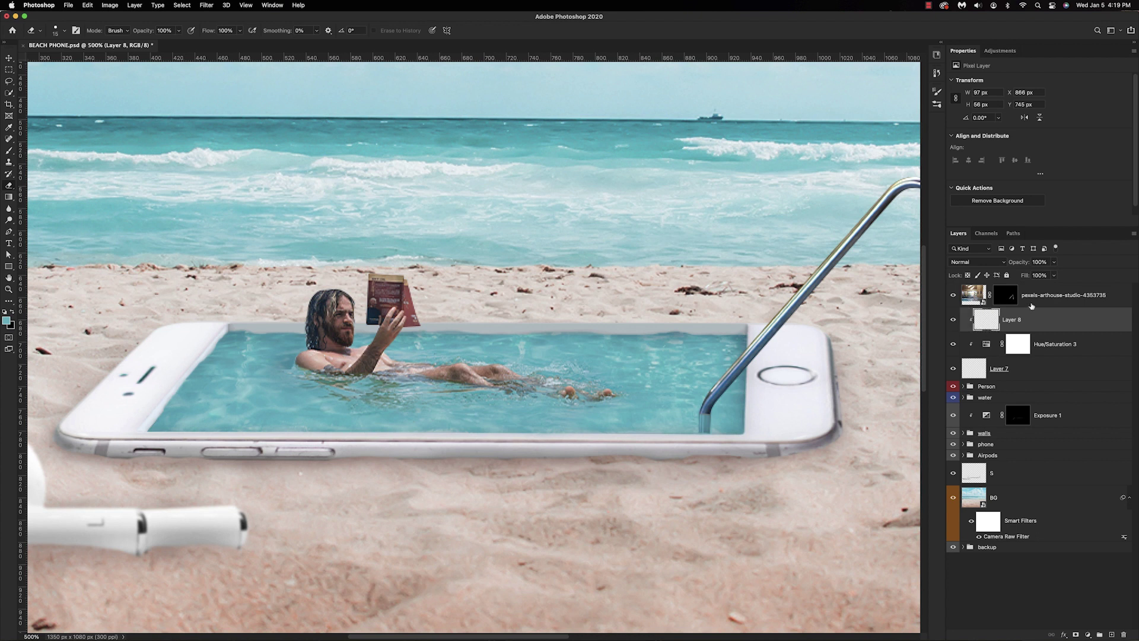
- Add a new layer above the masked handrail layer and clip it to the handrail
{"action": "left_click", "coordinate": [1045, 299]}
{"action": "left_click", "coordinate": [1111, 634]}
{"action": "left_click_drag", "start_coordinate": [836, 424], "coordinate": [720, 490]}
{"action": "key", "text": "super+minus"}
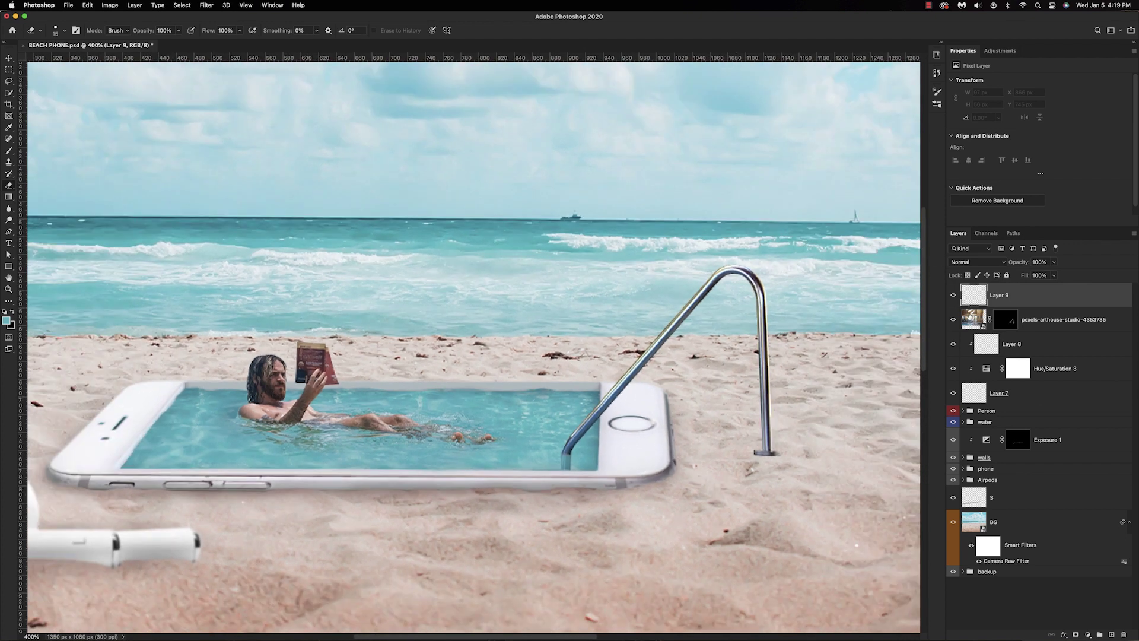
{"action": "left_click", "coordinate": [979, 306], "text": "alt"}
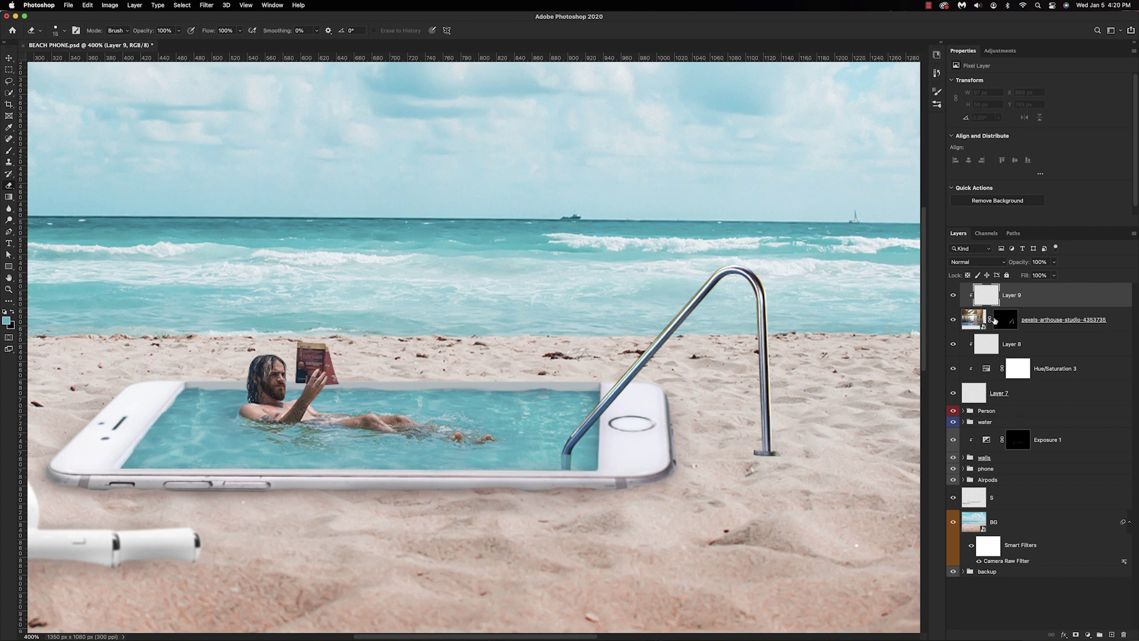
- Mask out the flange at the handrail's foot in the sand with a hard 25 px black brush at 100% opacity
{"action": "left_click", "coordinate": [1002, 321]}
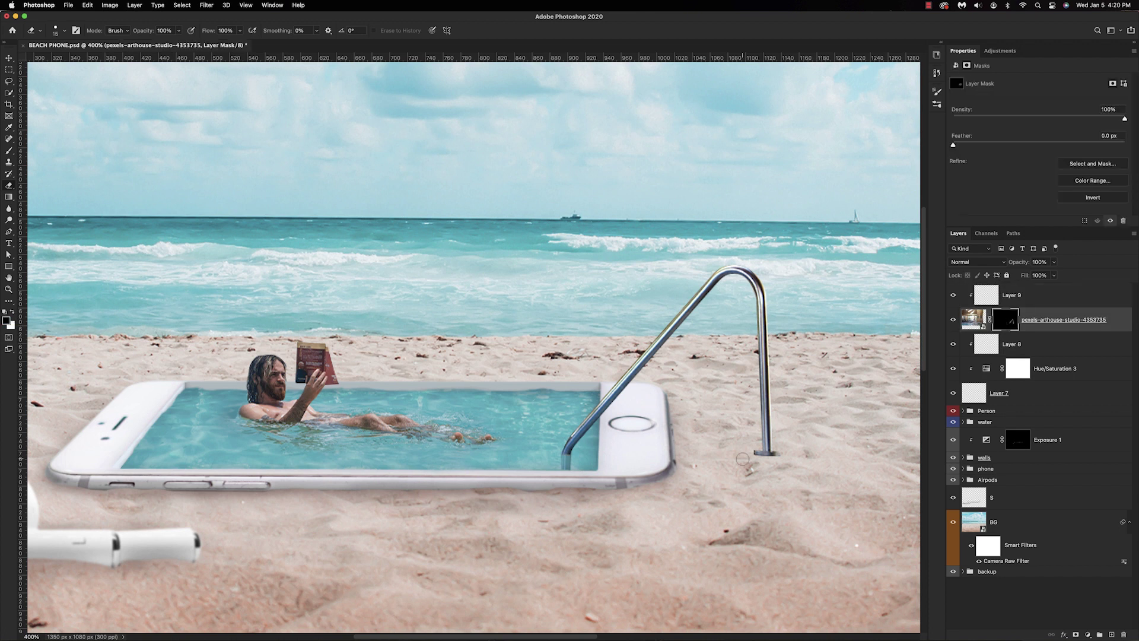
{"action": "key", "text": "b"}
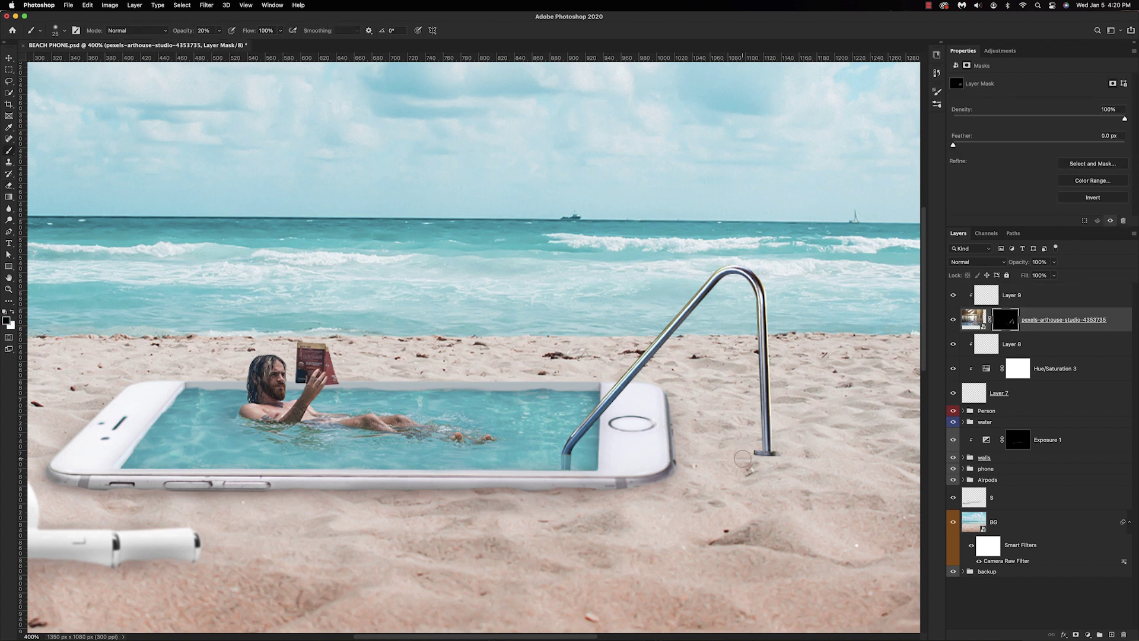
{"action": "left_click", "coordinate": [55, 30]}
{"action": "left_click", "coordinate": [220, 139]}
{"action": "key", "text": "Return"}
{"action": "key", "text": "0"}
- Rename the clipped layer above the handrail to Overlay and set the foreground colour to near-white
{"action": "double_click", "coordinate": [1011, 298]}
{"action": "type", "text": "Overlay"}
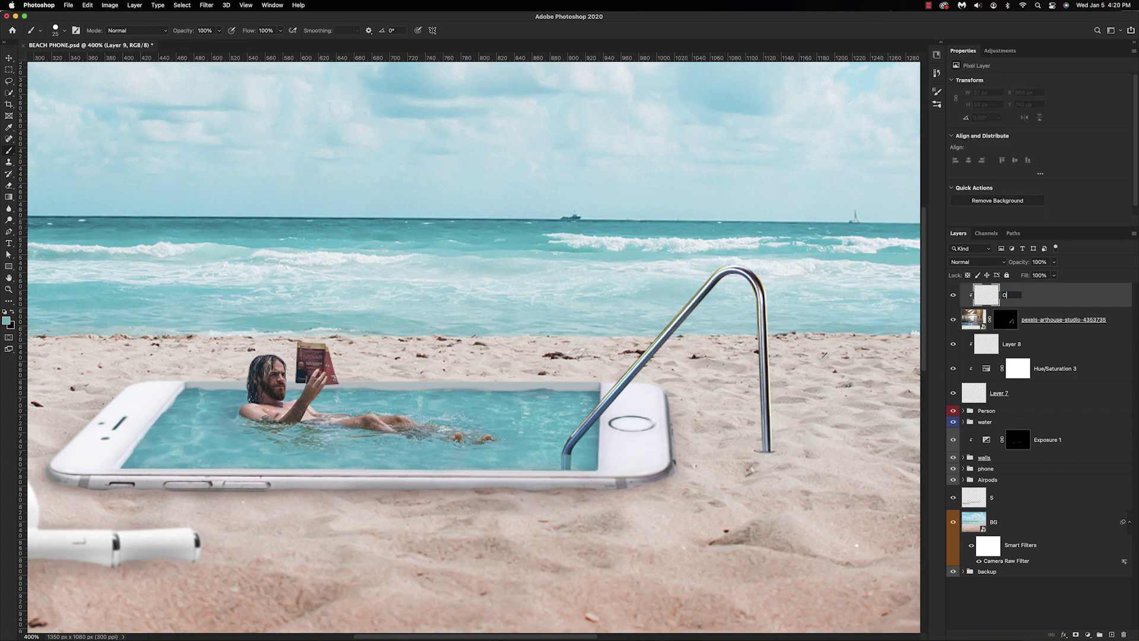
{"action": "key", "text": "Return"}
{"action": "left_click", "coordinate": [10, 324]}
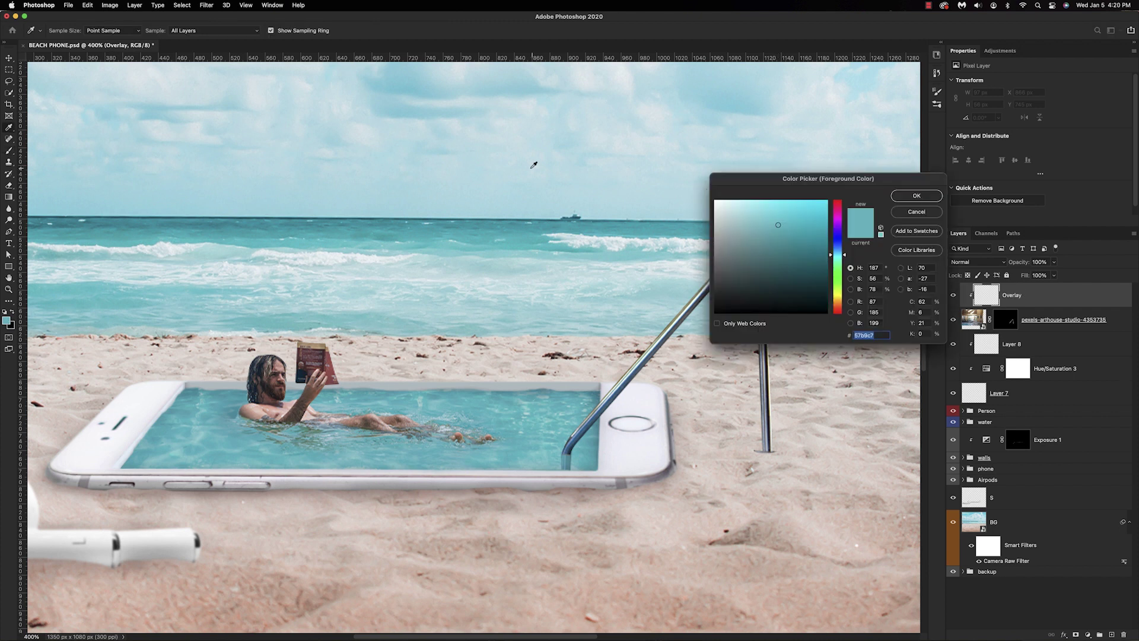
{"action": "left_click", "coordinate": [720, 208]}
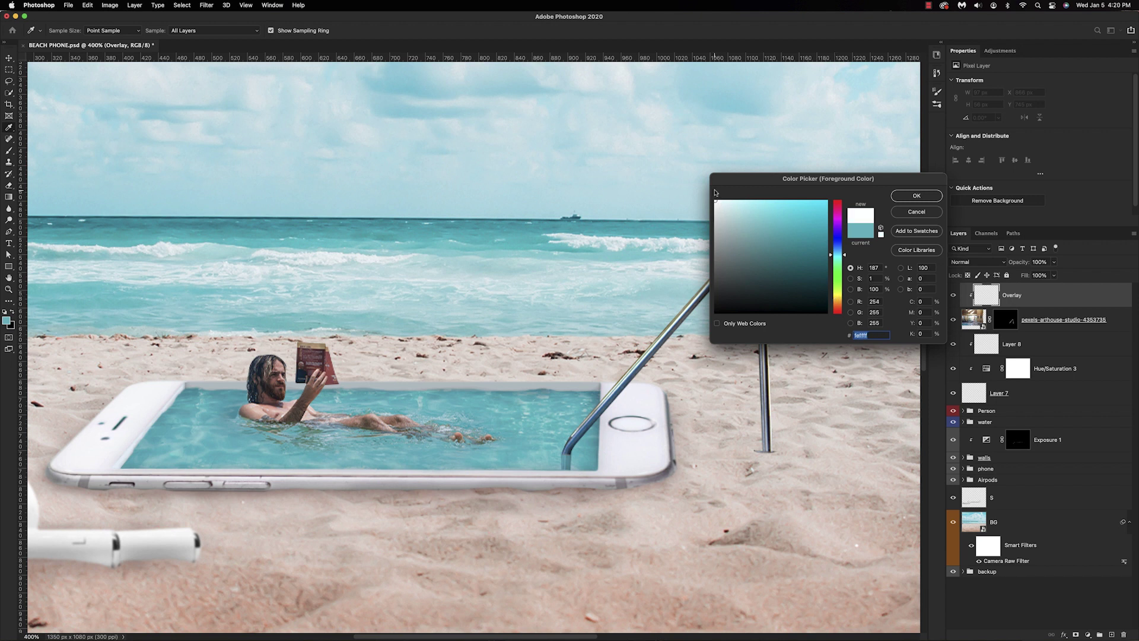
{"action": "left_click", "coordinate": [916, 195]}
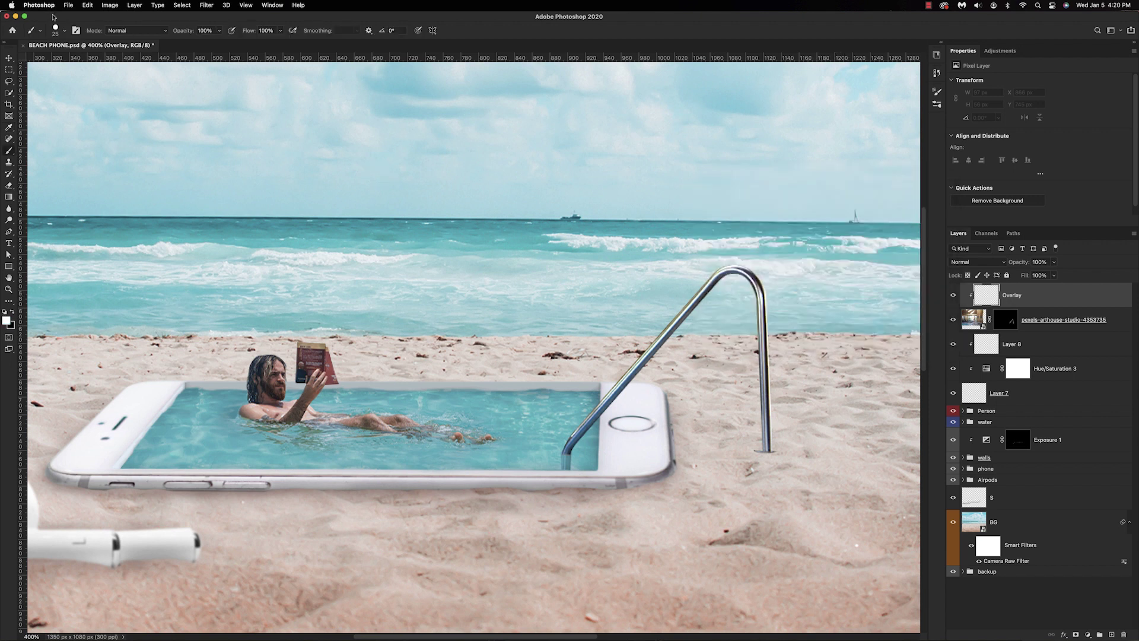
- Paint white highlights along the handrail's upright, curve and diagonal on the Overlay layer, using a soft brush at 10% and 30% opacity
{"action": "left_click", "coordinate": [57, 30]}
{"action": "double_click", "coordinate": [102, 129]}
{"action": "mouse_move", "coordinate": [758, 268]}
{"action": "left_mouse_down"}
{"action": "mouse_move", "coordinate": [771, 290]}
{"action": "mouse_move", "coordinate": [778, 444]}
{"action": "left_mouse_up"}
{"action": "key", "text": "1"}
{"action": "left_click_drag", "start_coordinate": [769, 282], "coordinate": [778, 411]}
{"action": "key", "text": "3"}
{"action": "left_click_drag", "start_coordinate": [729, 264], "coordinate": [654, 330]}
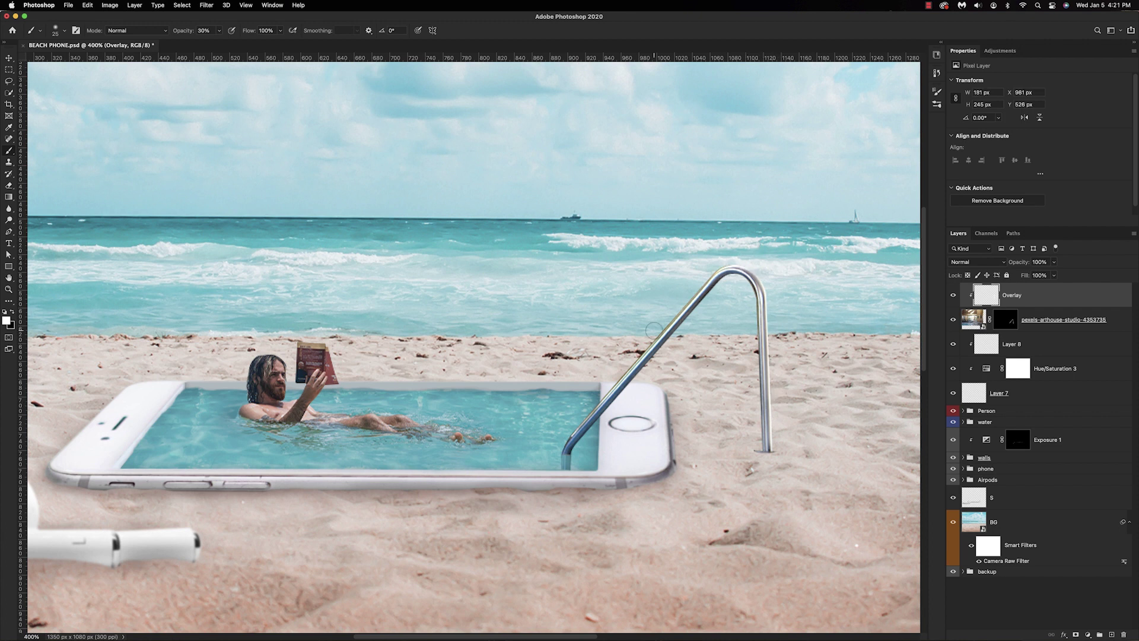
{"action": "left_click_drag", "start_coordinate": [709, 266], "coordinate": [658, 324]}
{"action": "left_click_drag", "start_coordinate": [623, 363], "coordinate": [683, 288]}
{"action": "left_click_drag", "start_coordinate": [617, 301], "coordinate": [712, 231]}
{"action": "key", "text": "3"}
{"action": "mouse_move", "coordinate": [720, 292]}
{"action": "left_mouse_down"}
{"action": "mouse_move", "coordinate": [680, 337]}
{"action": "mouse_move", "coordinate": [718, 292]}
{"action": "left_mouse_up"}
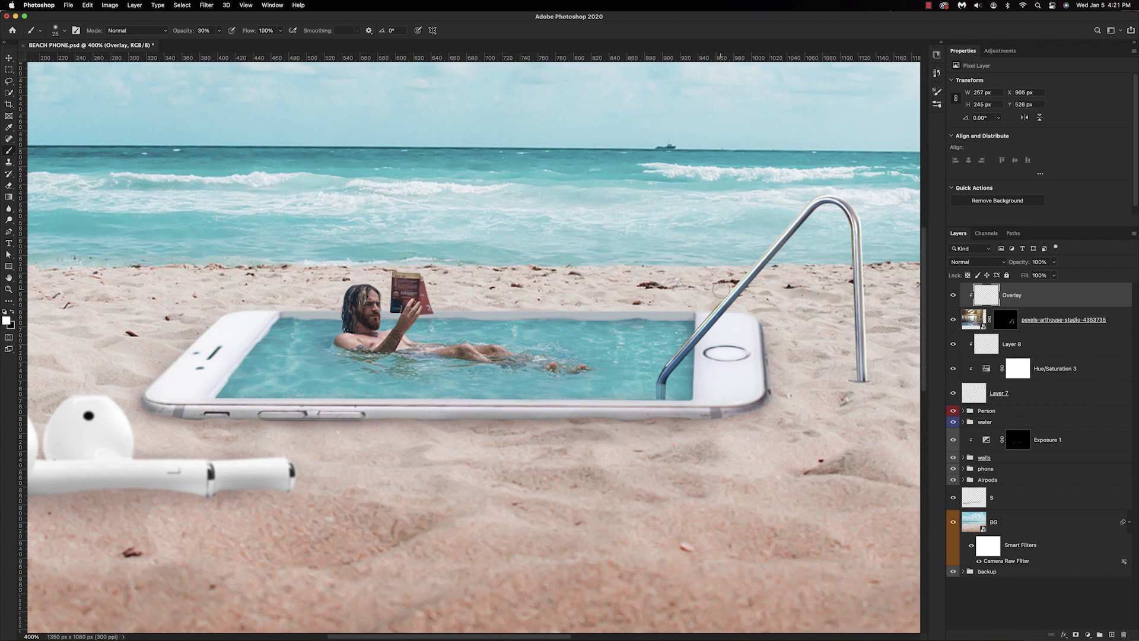
{"action": "key", "text": "1"}
{"action": "mouse_move", "coordinate": [762, 237]}
{"action": "left_mouse_down"}
{"action": "mouse_move", "coordinate": [703, 332]}
{"action": "mouse_move", "coordinate": [689, 315]}
{"action": "mouse_move", "coordinate": [656, 366]}
{"action": "left_mouse_up"}
- Set the brush to 20% opacity with light cyan #a5f6ff for tinting the handrail on the Overlay layer
{"action": "key", "text": "2"}
{"action": "left_click", "coordinate": [6, 320]}
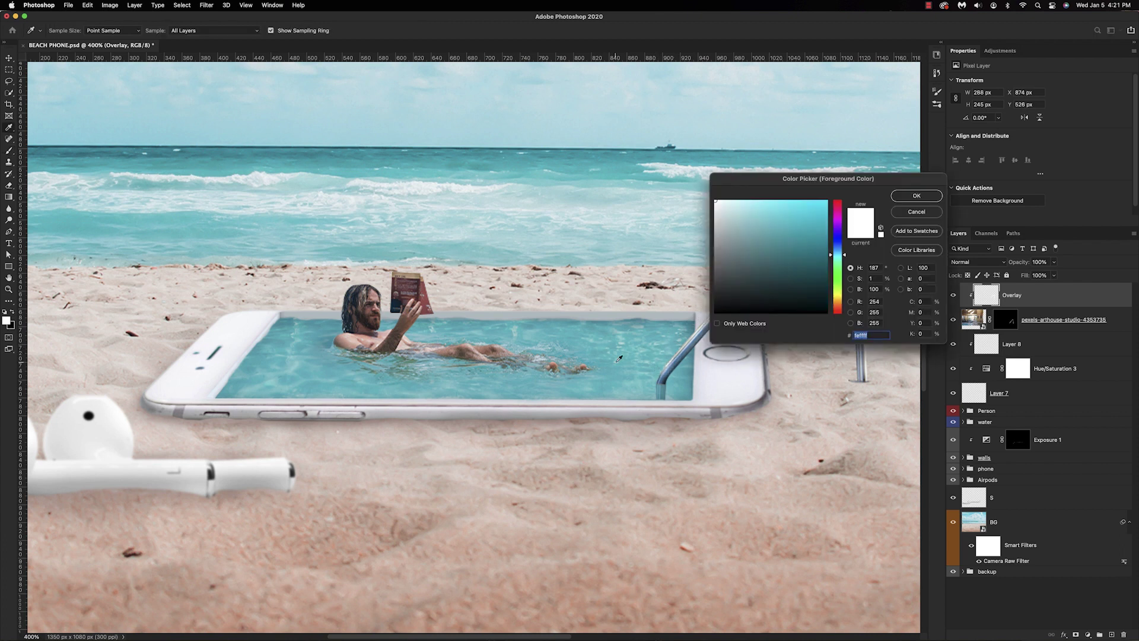
{"action": "left_click", "coordinate": [635, 372]}
{"action": "left_click", "coordinate": [754, 200]}
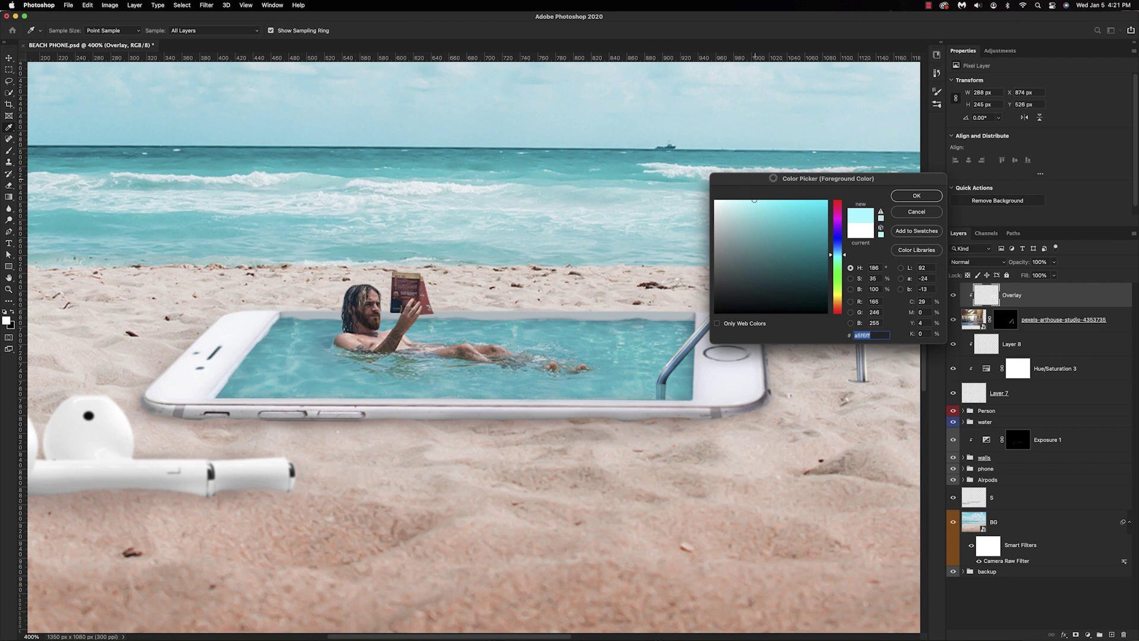
{"action": "left_click", "coordinate": [912, 196]}
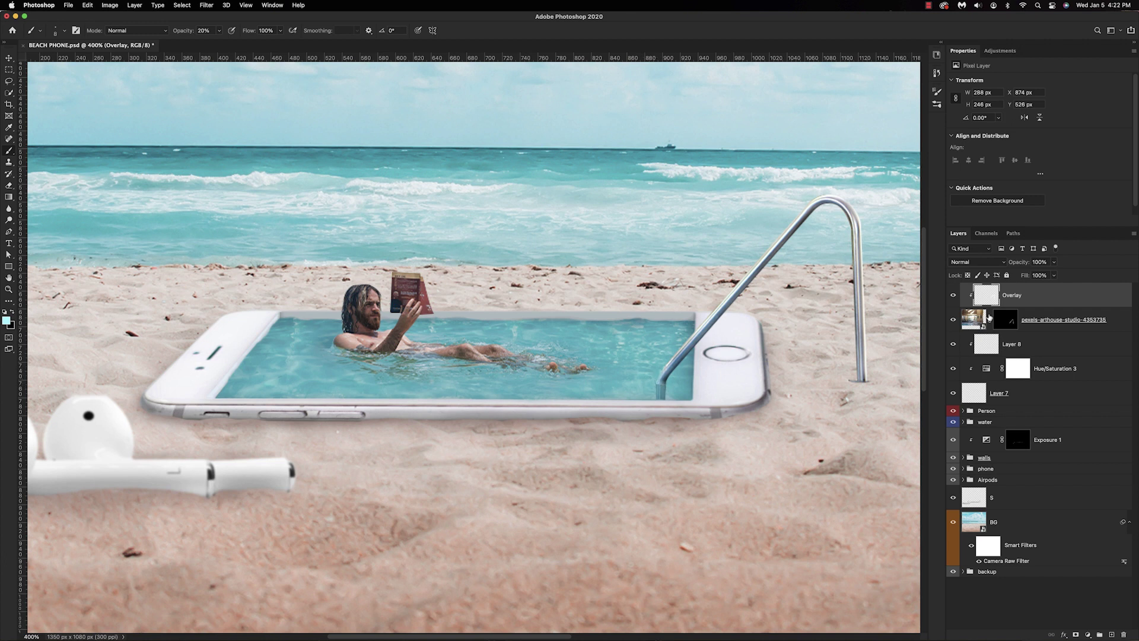
- Return from the handrail's mask to the Overlay layer and set the brush to dark teal at 20% opacity
{"action": "left_click", "coordinate": [1005, 320]}
{"action": "key", "text": "0"}
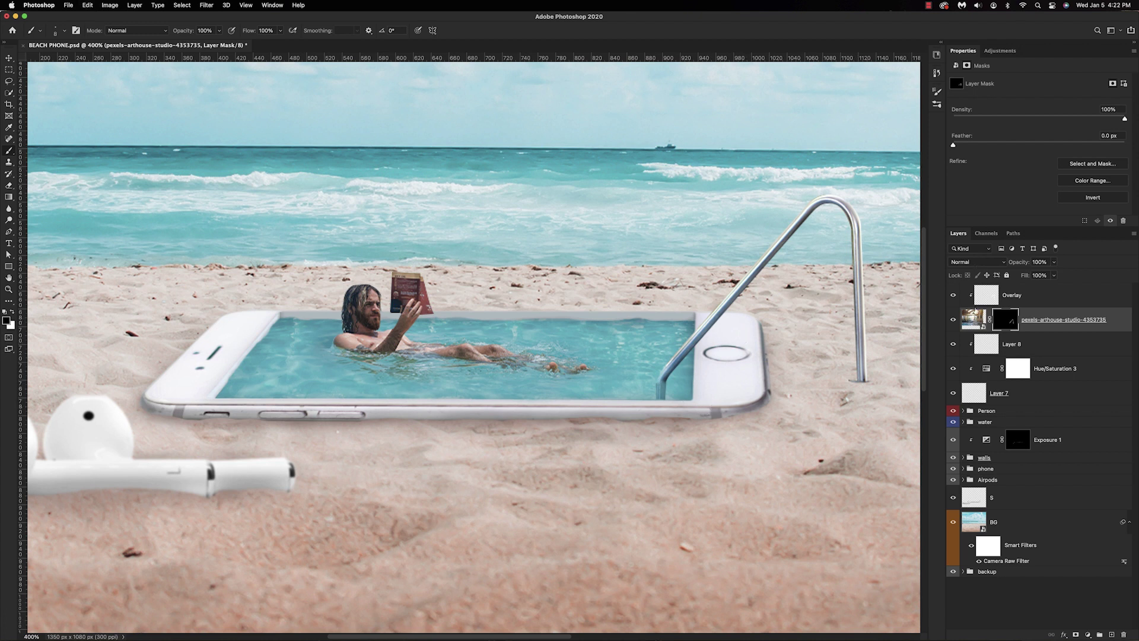
{"action": "left_click", "coordinate": [987, 298]}
{"action": "left_click", "coordinate": [7, 320]}
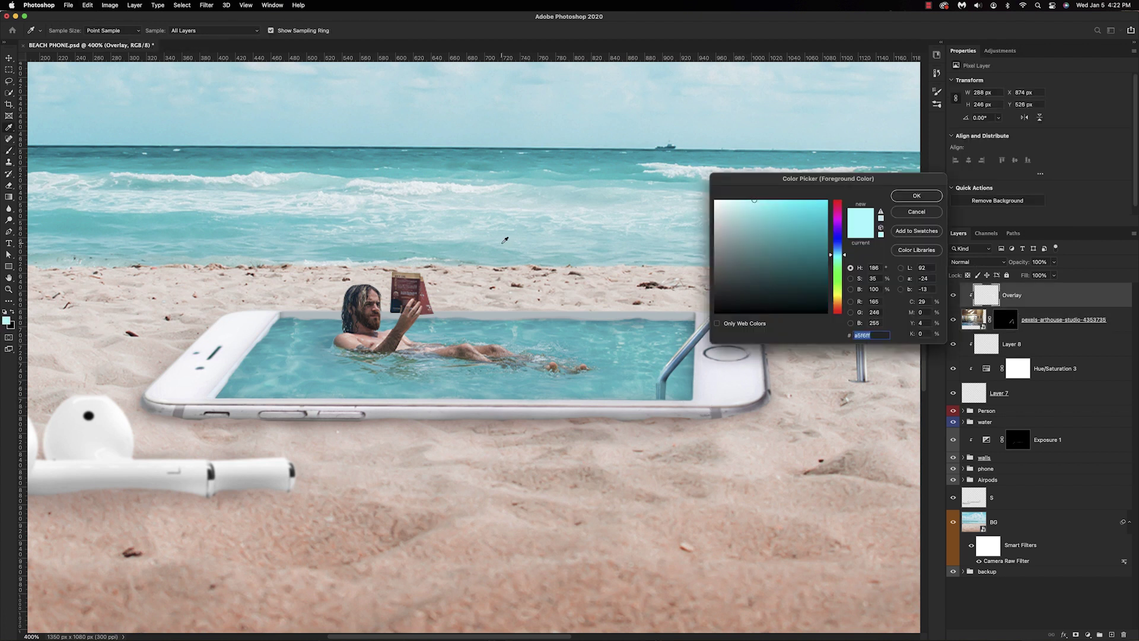
{"action": "left_click", "coordinate": [801, 268]}
{"action": "left_click", "coordinate": [899, 200]}
{"action": "key", "text": "b"}
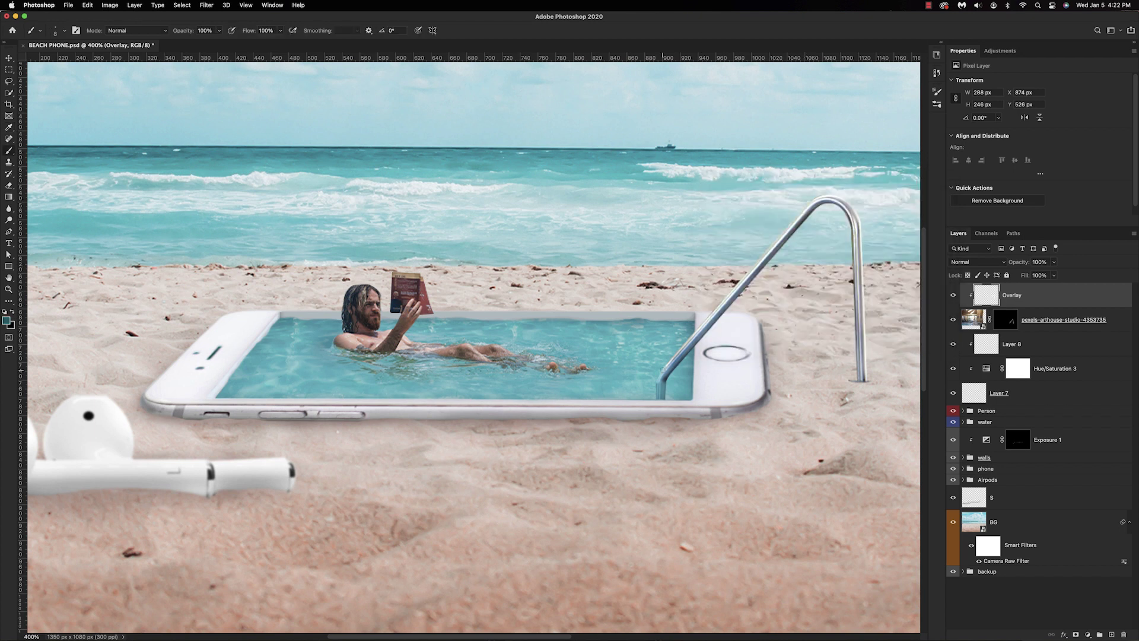
{"action": "key", "text": "2"}
- Shade the submerged rail end on Layer 8 with dark teal, and raise the Lightness of Hue/Saturation 3
{"action": "left_click", "coordinate": [980, 347]}
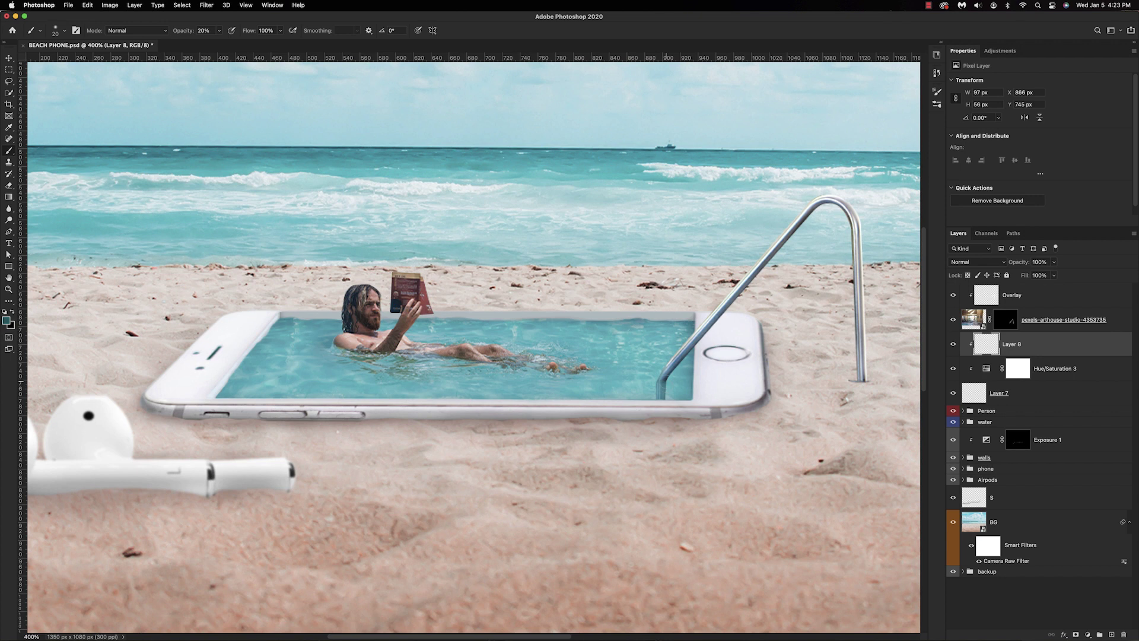
{"action": "left_click_drag", "start_coordinate": [662, 392], "coordinate": [662, 400]}
{"action": "left_click", "coordinate": [953, 345]}
{"action": "left_click", "coordinate": [953, 345]}
{"action": "left_click_drag", "start_coordinate": [1019, 265], "coordinate": [1007, 271]}
{"action": "left_click", "coordinate": [985, 367]}
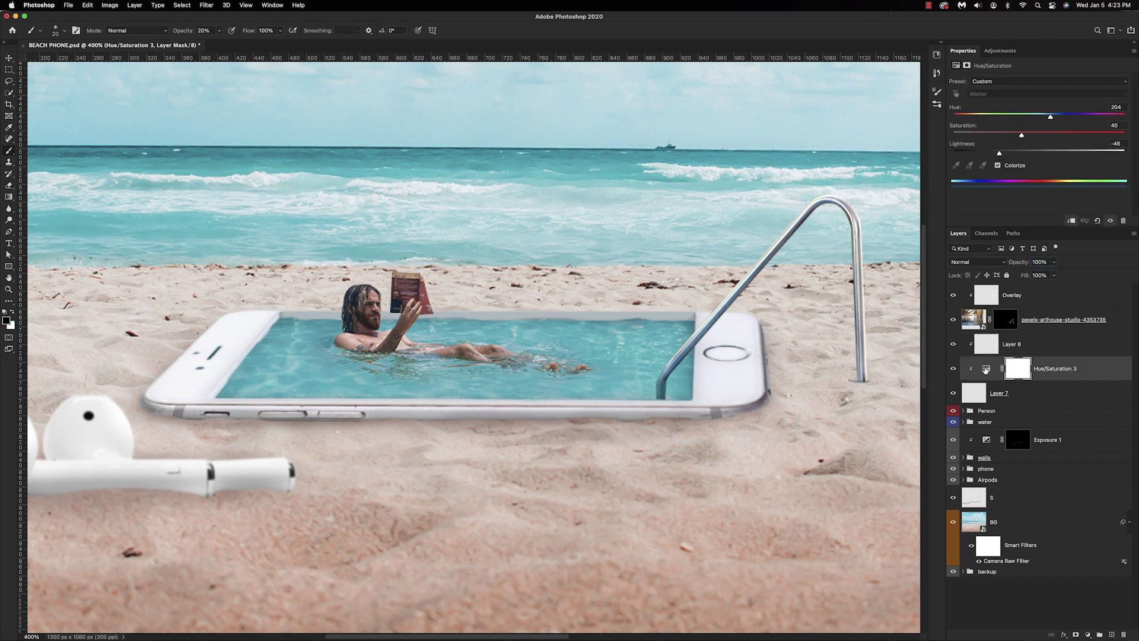
{"action": "left_click_drag", "start_coordinate": [999, 156], "coordinate": [1009, 156]}
- Duplicate the water group and convert the copy to a smart object
{"action": "left_click", "coordinate": [993, 424]}
{"action": "right_click", "coordinate": [1015, 428]}
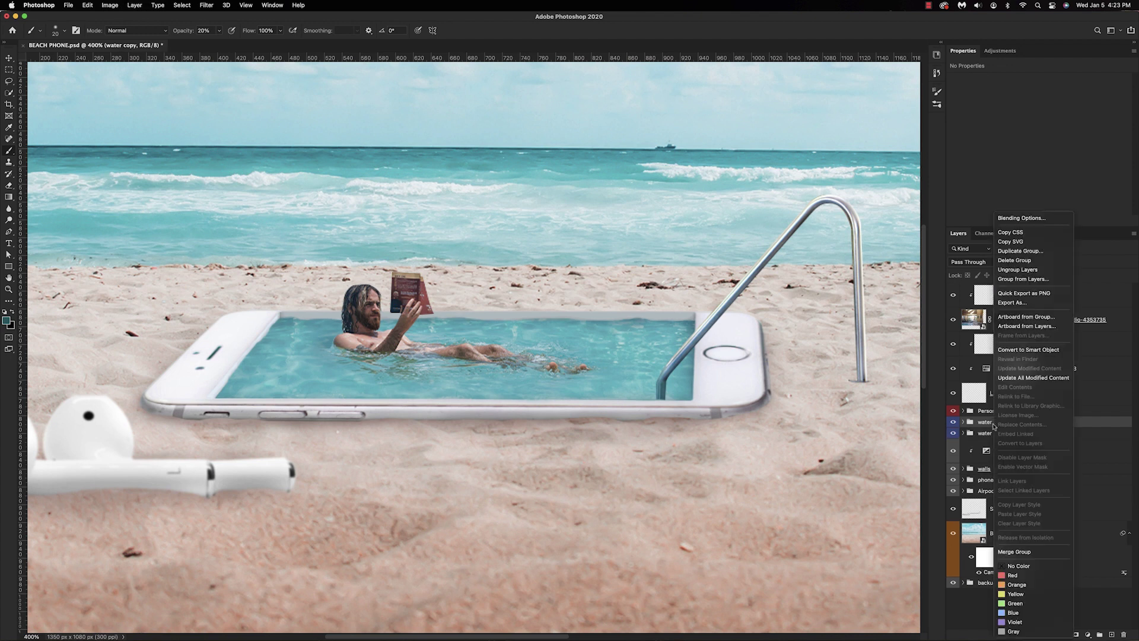
{"action": "left_click", "coordinate": [1020, 351]}
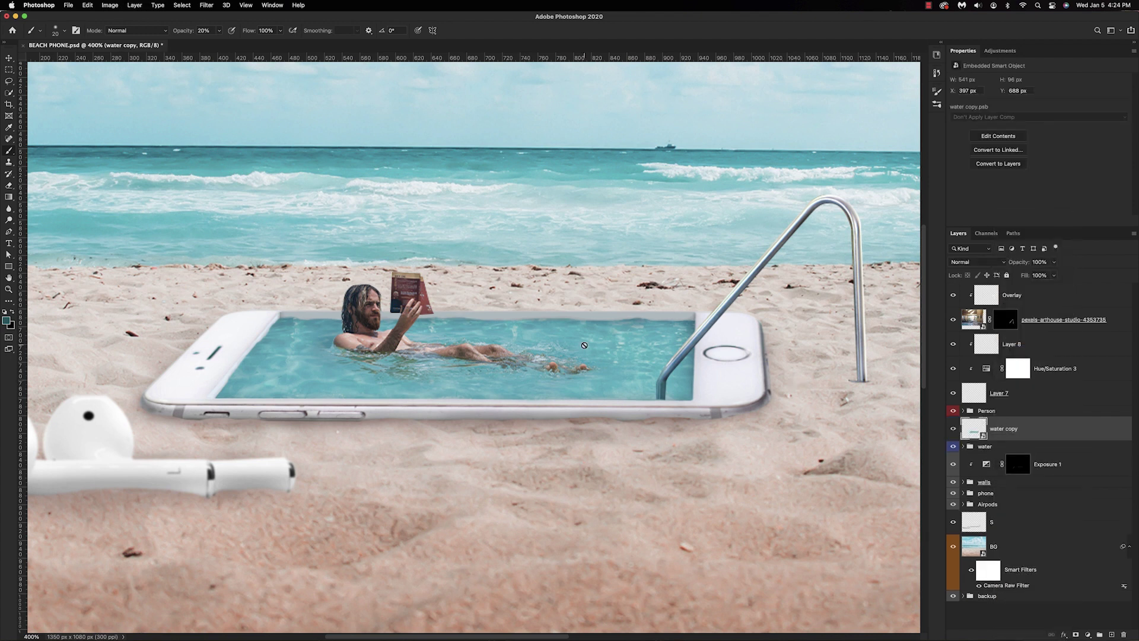
- Lasso a patch of the copied water, copy it to a new layer and place it unclipped above the Overlay layer
{"action": "key", "text": "l"}
{"action": "mouse_move", "coordinate": [277, 372]}
{"action": "left_mouse_down"}
{"action": "mouse_move", "coordinate": [311, 369]}
{"action": "mouse_move", "coordinate": [292, 385]}
{"action": "mouse_move", "coordinate": [261, 368]}
{"action": "mouse_move", "coordinate": [623, 350]}
{"action": "mouse_move", "coordinate": [644, 385]}
{"action": "mouse_move", "coordinate": [628, 393]}
{"action": "left_mouse_up"}
{"action": "key", "text": "ctrl+j"}
{"action": "key", "text": "ctrl+t"}
{"action": "key", "text": "Return"}
{"action": "left_click_drag", "start_coordinate": [1023, 419], "coordinate": [1016, 301]}
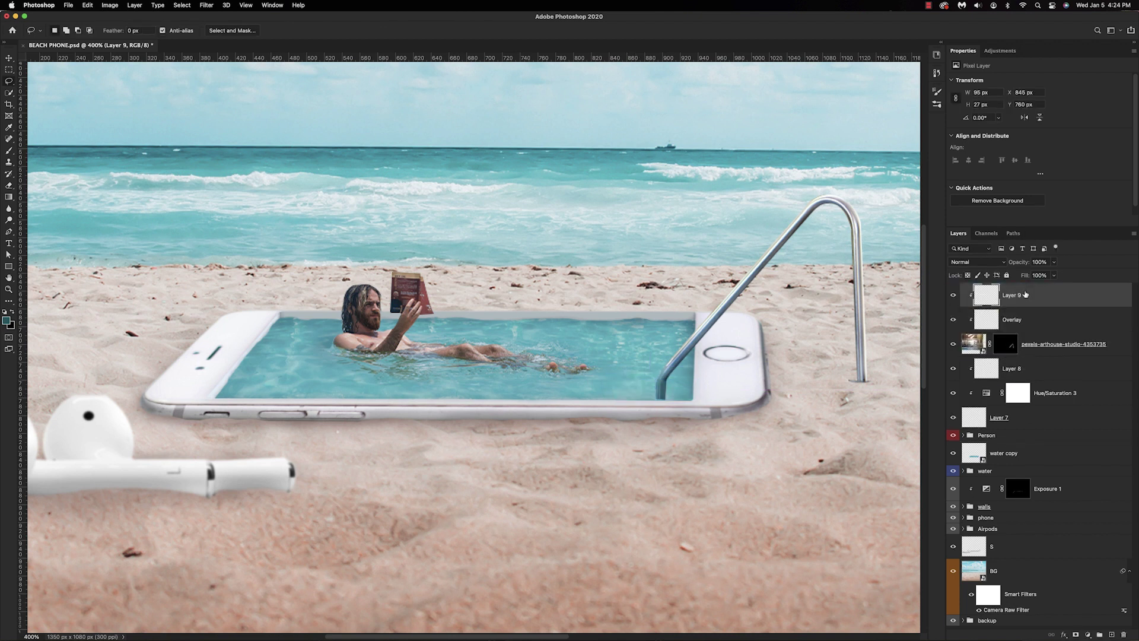
{"action": "left_click", "coordinate": [995, 305], "text": "alt"}
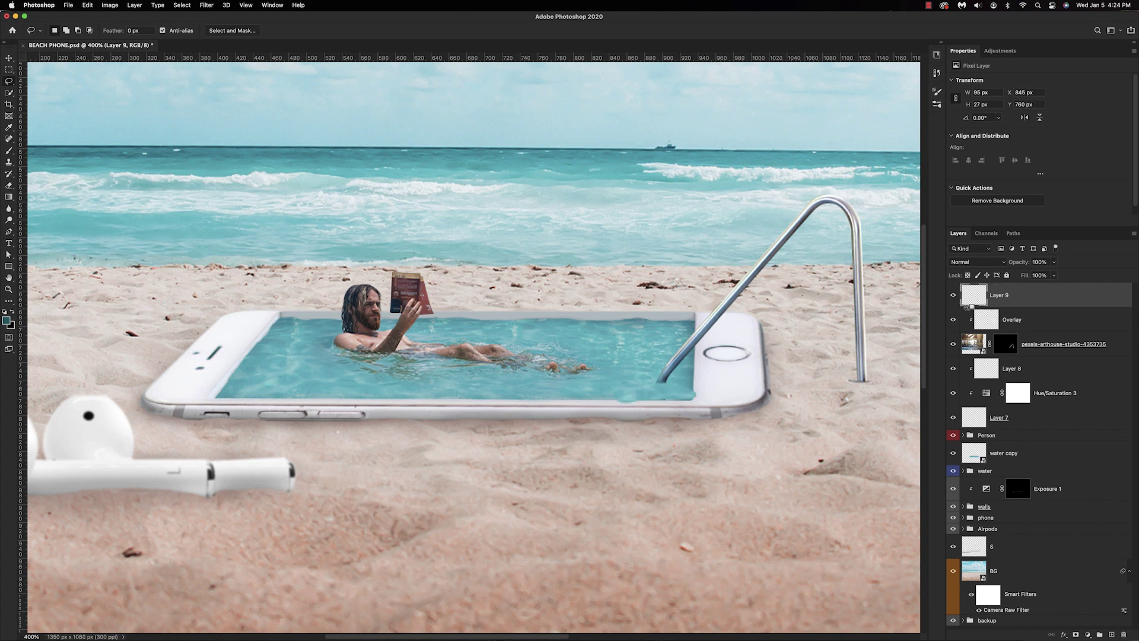
- Fit the water patch inside the pool edge around the rail and blend it with a layer mask brushed at 30% opacity
{"action": "key", "text": "ctrl+t"}
{"action": "left_click_drag", "start_coordinate": [759, 383], "coordinate": [757, 391]}
{"action": "key", "text": "Return"}
{"action": "key", "text": "ctrl+m"}
{"action": "key", "text": "b"}
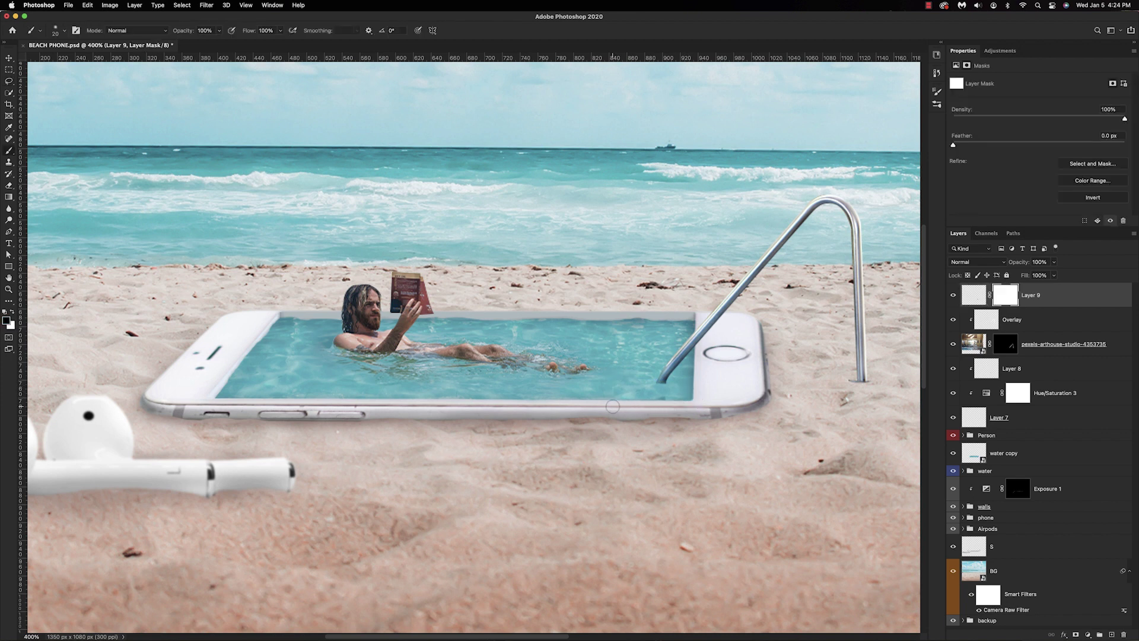
{"action": "key", "text": "3"}
{"action": "key", "text": "ctrl+z"}
- Add a new layer above the water patch and brush dark blue shading around the rail's waterline at 10% opacity
{"action": "left_click", "coordinate": [1111, 635]}
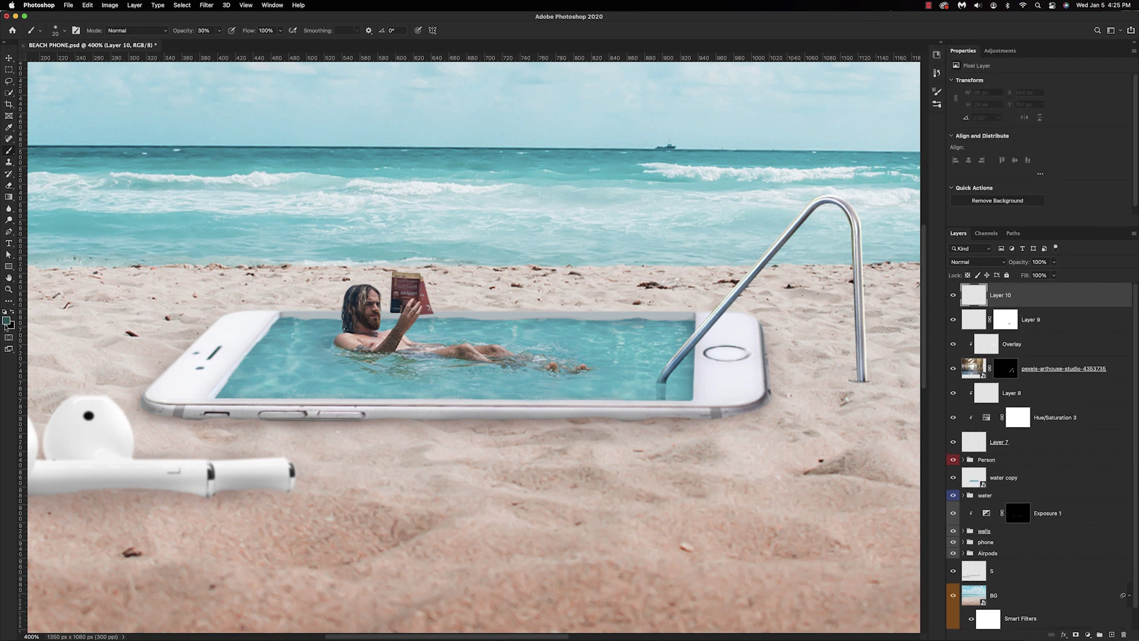
{"action": "left_click", "coordinate": [7, 321]}
{"action": "left_click_drag", "start_coordinate": [834, 249], "coordinate": [835, 251]}
{"action": "left_click", "coordinate": [914, 196]}
{"action": "key", "text": "super+z"}
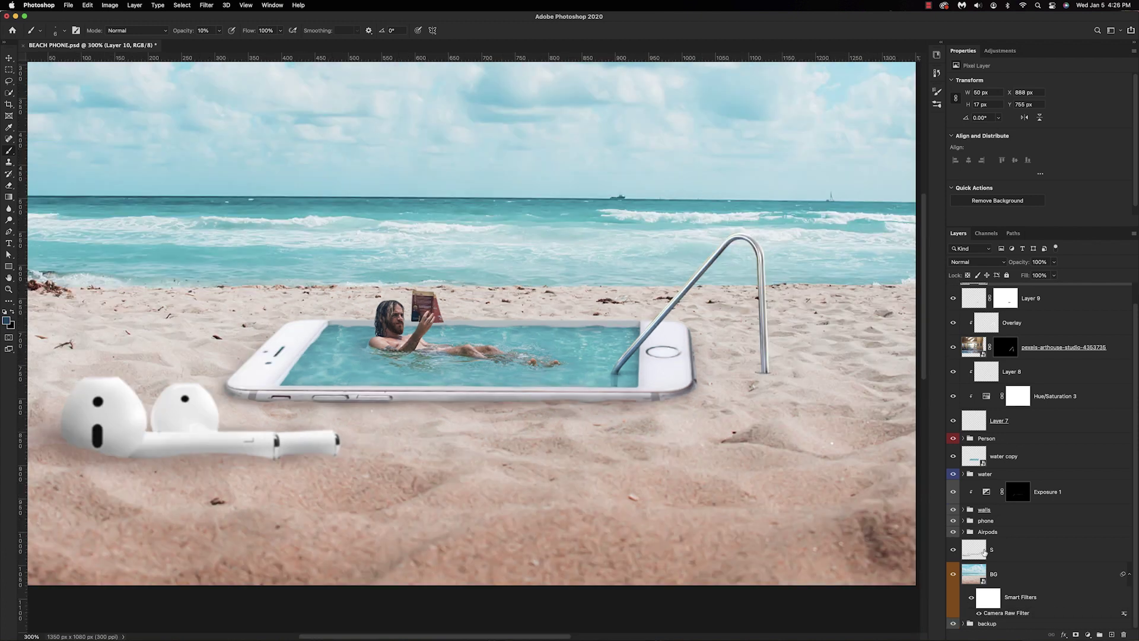
- Sample a dark sand colour and brush a soft shadow around the handrail's base on the S layer at 20% opacity
{"action": "left_click", "coordinate": [973, 549]}
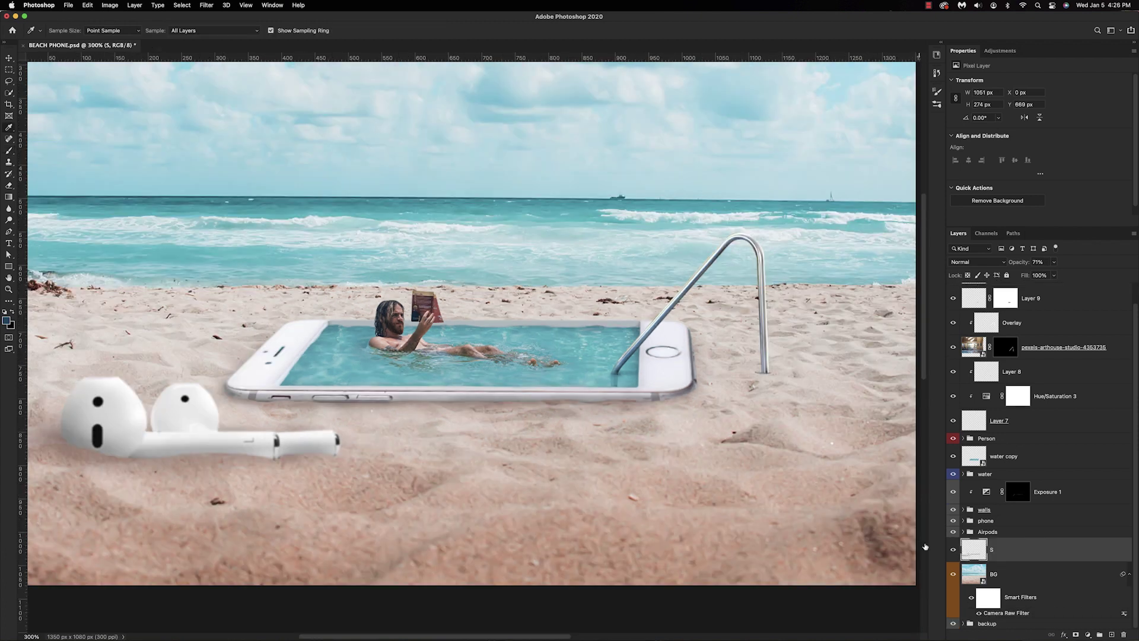
{"action": "left_click", "coordinate": [872, 534], "text": "alt"}
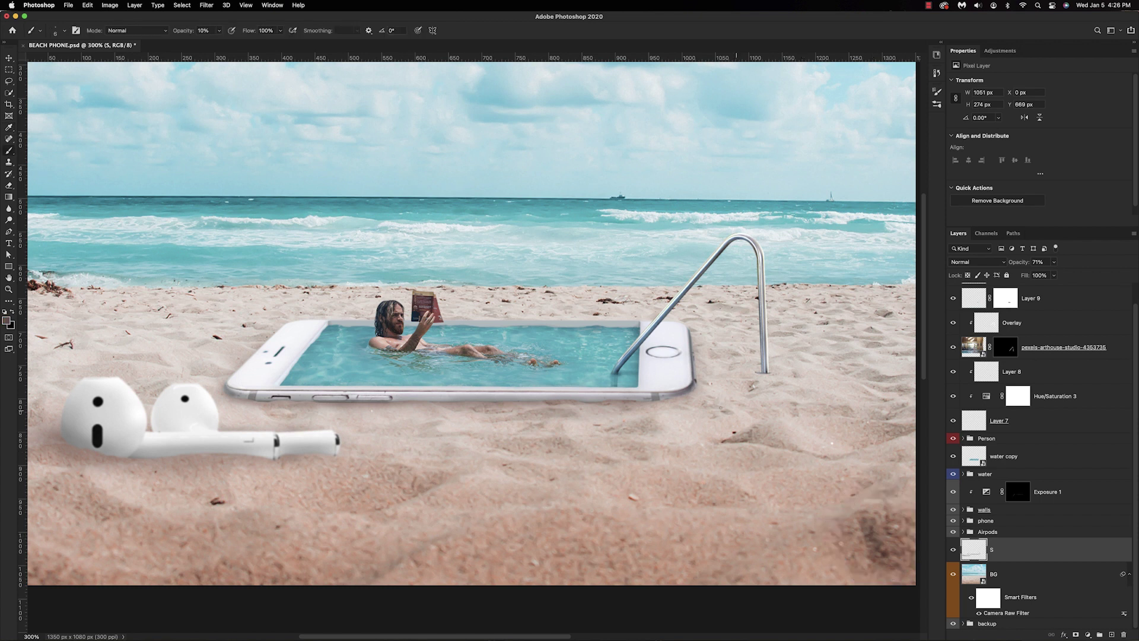
{"action": "key", "text": "2"}
{"action": "key", "text": "bracketright"}
{"action": "left_click_drag", "start_coordinate": [748, 373], "coordinate": [758, 372]}
{"action": "key", "text": "bracketleft"}
{"action": "key", "text": "bracketleft"}
{"action": "key", "text": "bracketleft"}
{"action": "left_click_drag", "start_coordinate": [697, 375], "coordinate": [751, 374]}
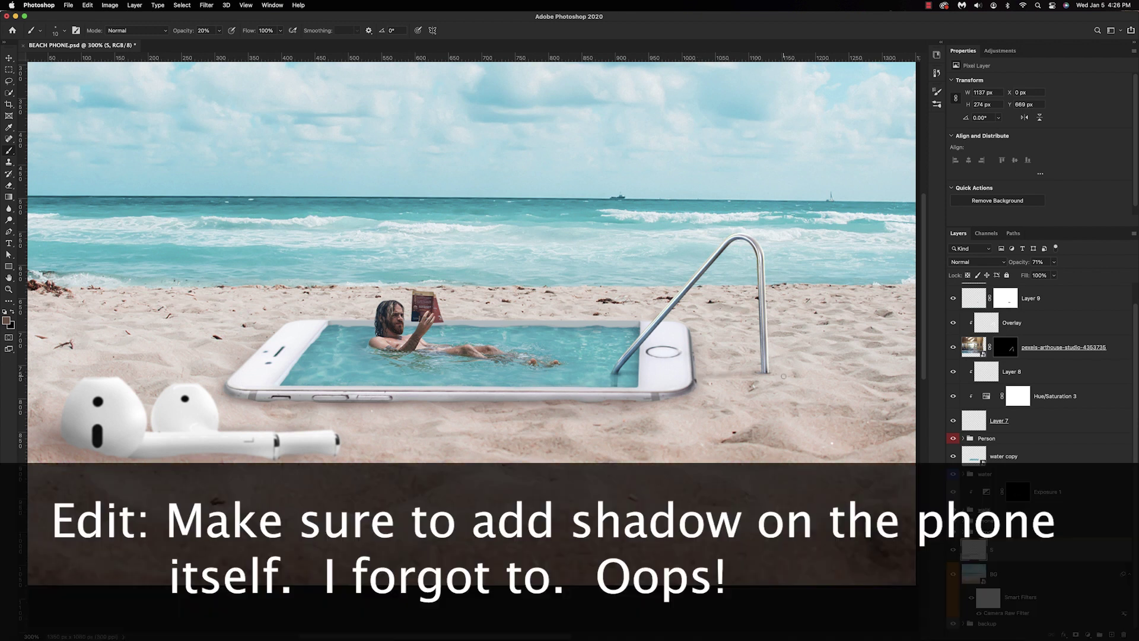
{"action": "key", "text": "bracketright"}
{"action": "key", "text": "bracketright"}
{"action": "key", "text": "bracketright"}
{"action": "key", "text": "bracketright"}
{"action": "key", "text": "bracketright"}
{"action": "key", "text": "1"}
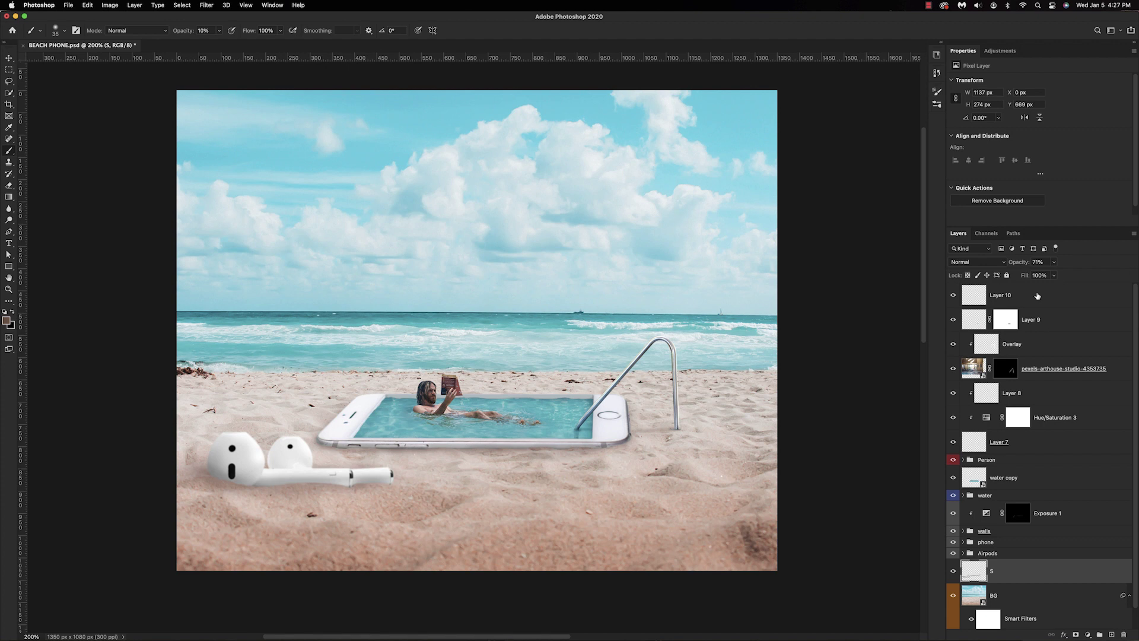
- Stamp all visible layers into a new layer above Layer 10 and convert it to a smart object
{"action": "left_click", "coordinate": [1036, 295]}
{"action": "left_click", "coordinate": [1112, 635]}
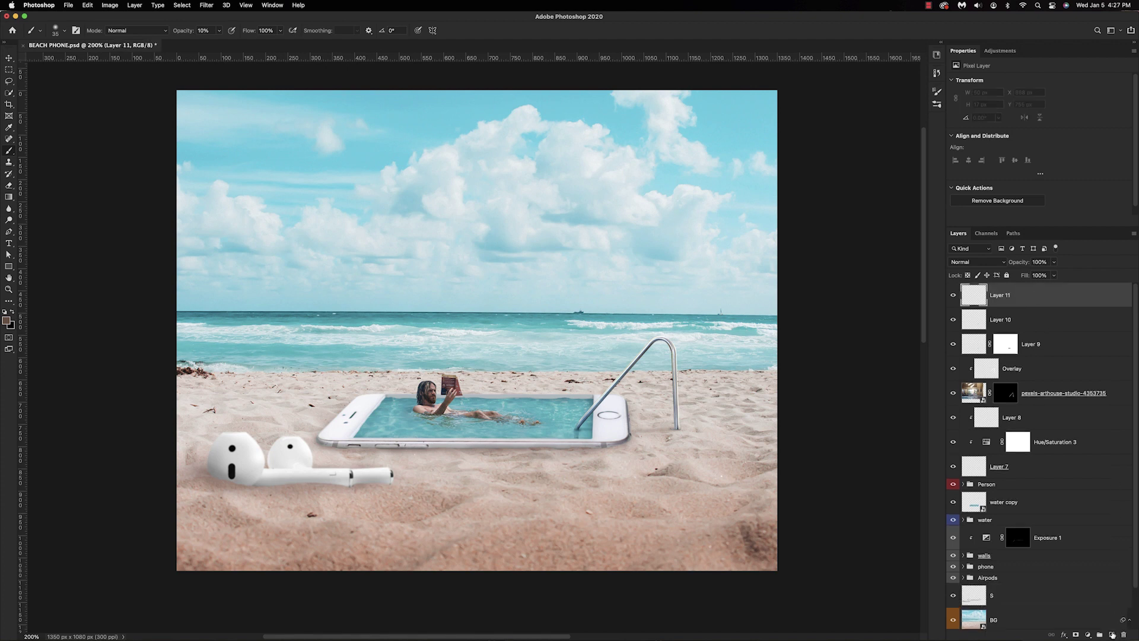
{"action": "key", "text": "super+alt+shift+e"}
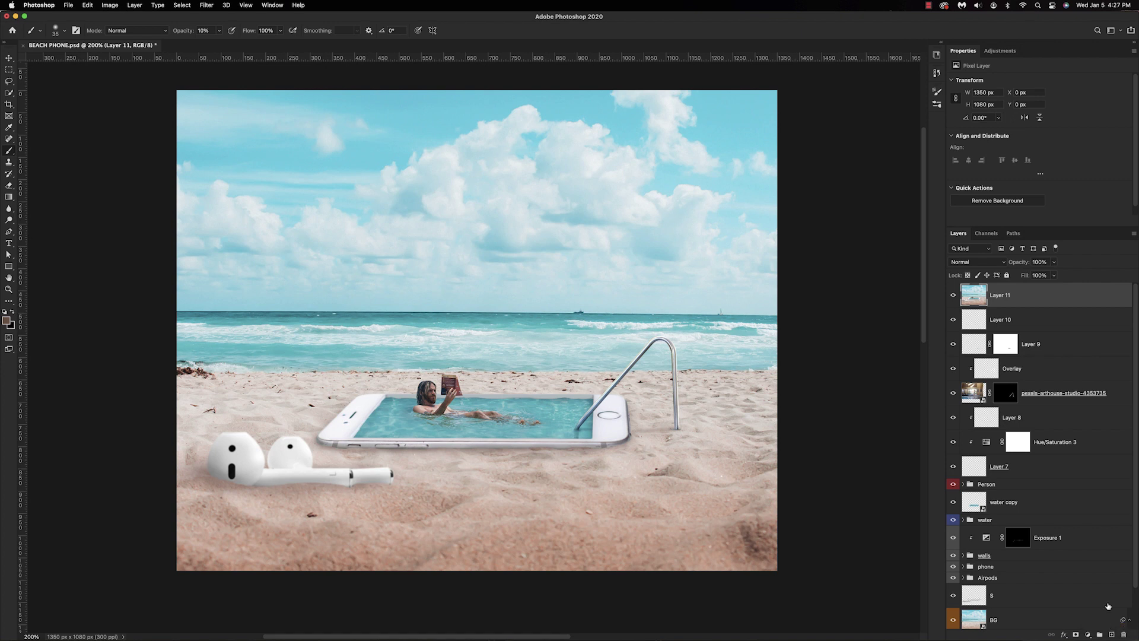
{"action": "right_click", "coordinate": [1003, 299]}
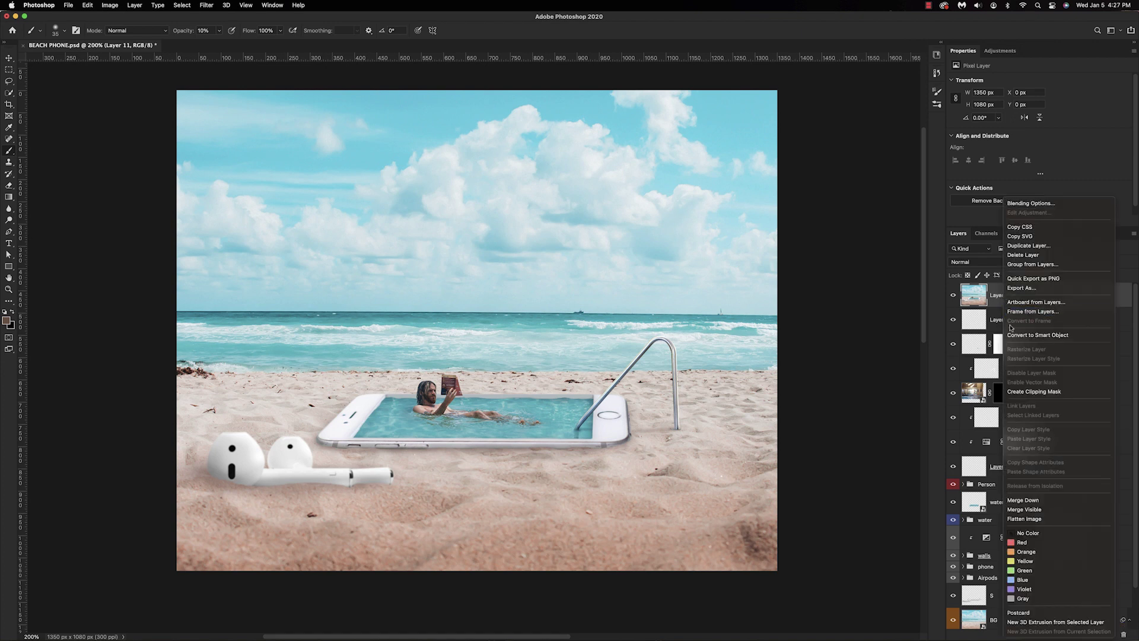
{"action": "left_click", "coordinate": [1012, 334]}
- Open the Camera Raw Filter on the merged layer, raise contrast slightly, set highlights to +3 and lower shadows slightly
{"action": "left_click", "coordinate": [206, 4]}
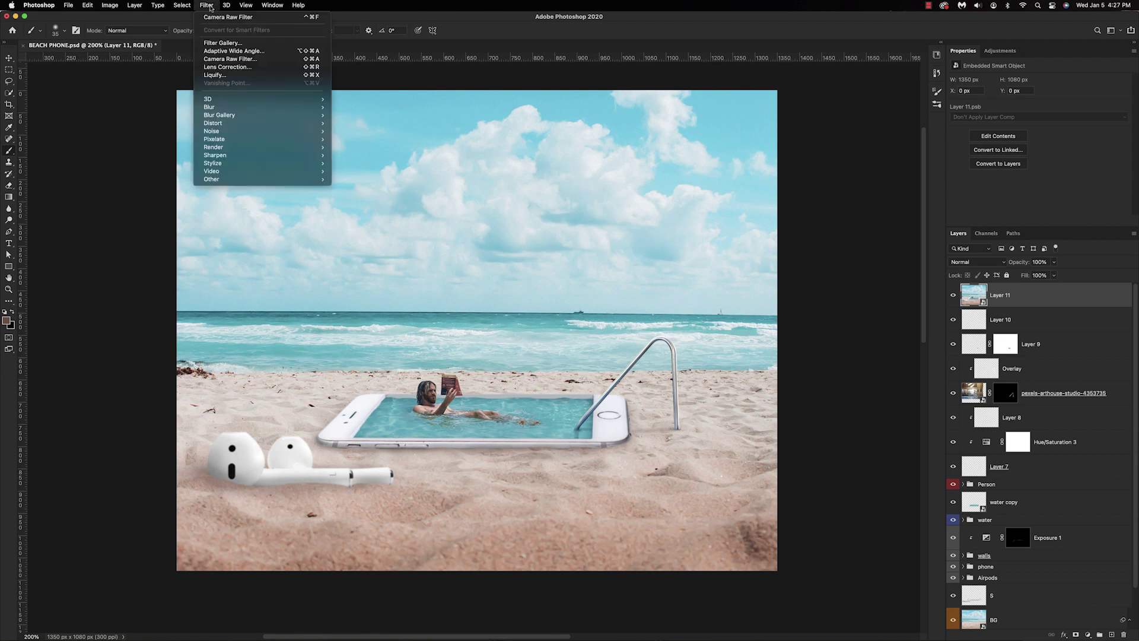
{"action": "left_click", "coordinate": [222, 60]}
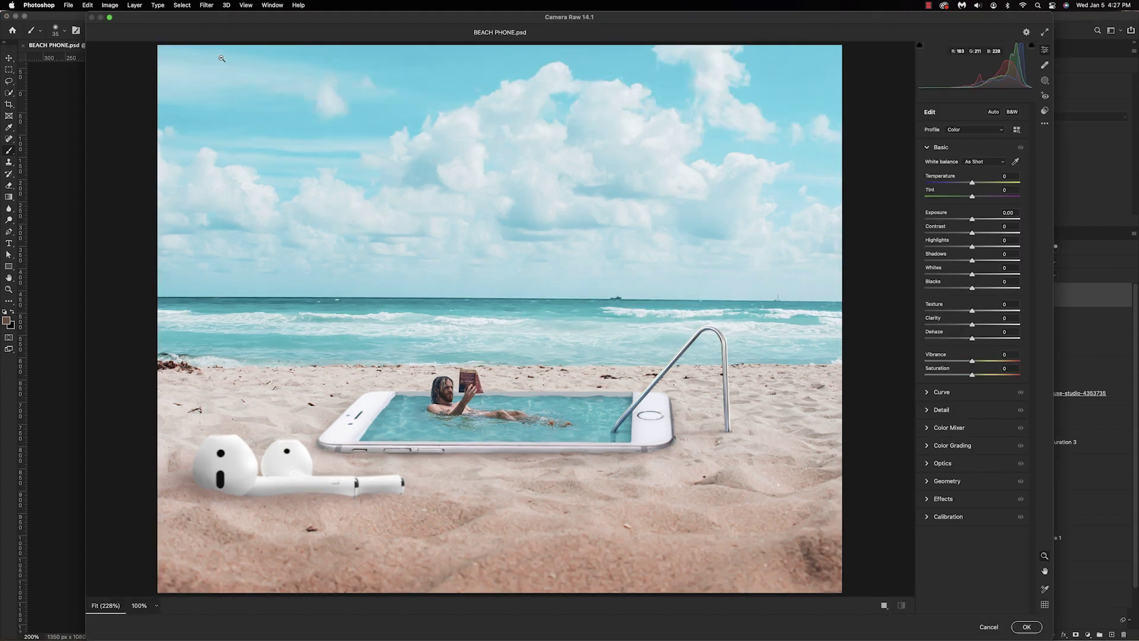
{"action": "left_click_drag", "start_coordinate": [971, 232], "coordinate": [977, 235]}
{"action": "left_click_drag", "start_coordinate": [972, 260], "coordinate": [981, 247]}
- Sharpen the image lightly in the Camera Raw detail settings and raise the sharpening masking
{"action": "left_click", "coordinate": [929, 410]}
{"action": "left_click_drag", "start_coordinate": [925, 204], "coordinate": [935, 205]}
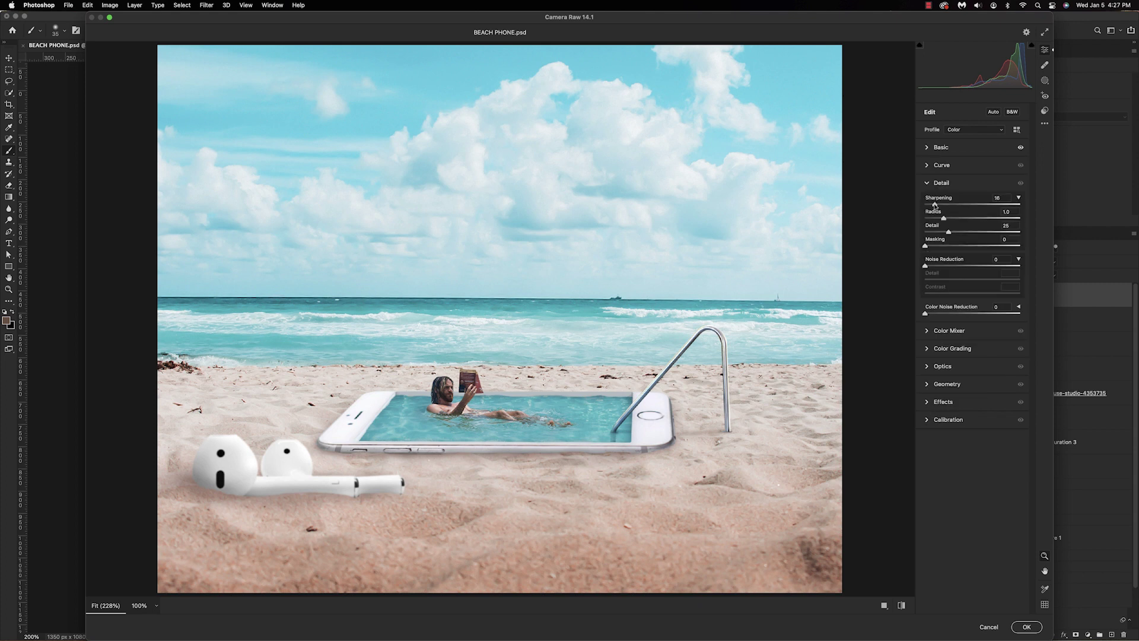
{"action": "left_click_drag", "start_coordinate": [926, 247], "coordinate": [953, 247]}
- Colour grade the midtones towards cyan, the shadows towards red and the highlights towards green with saturation 4
{"action": "left_click", "coordinate": [928, 350]}
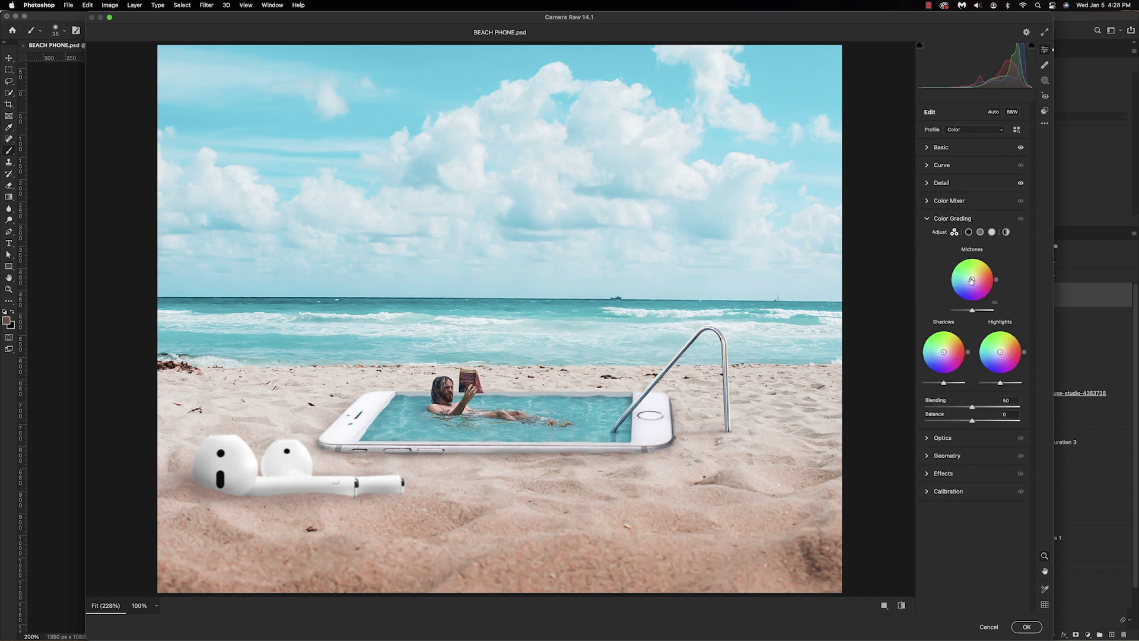
{"action": "left_click_drag", "start_coordinate": [972, 278], "coordinate": [970, 279]}
{"action": "mouse_move", "coordinate": [943, 352]}
{"action": "left_mouse_down"}
{"action": "mouse_move", "coordinate": [961, 355]}
{"action": "mouse_move", "coordinate": [948, 353]}
{"action": "left_mouse_up"}
{"action": "left_click_drag", "start_coordinate": [1000, 352], "coordinate": [999, 351]}
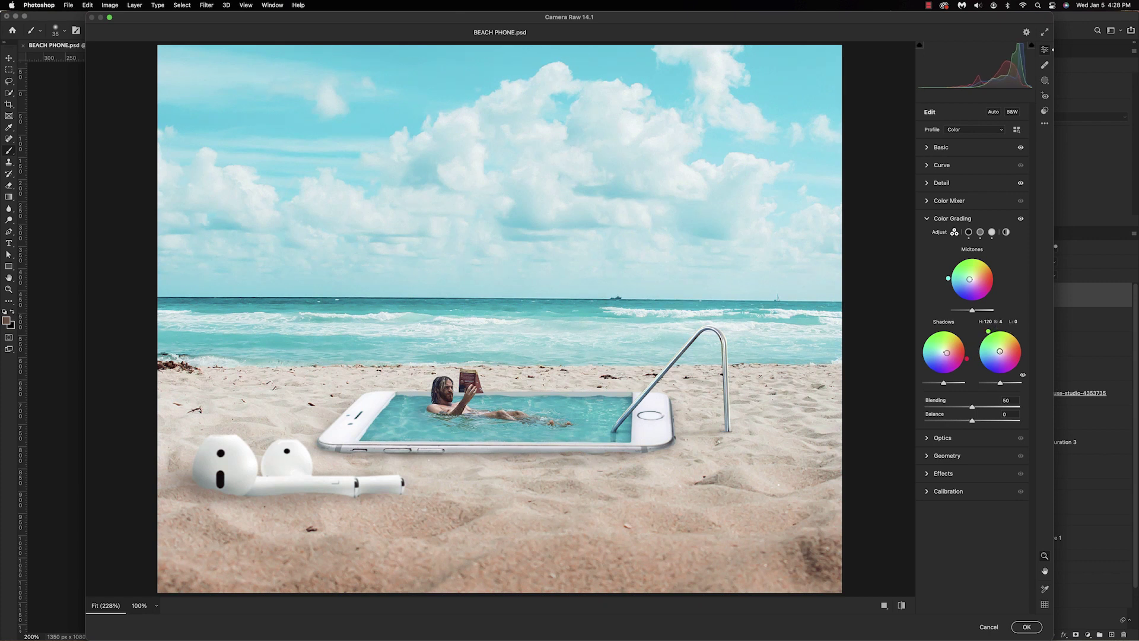
- Refine the basic tone with exposure at +0.05 and contrast at +5
{"action": "left_click", "coordinate": [824, 401], "text": "alt"}
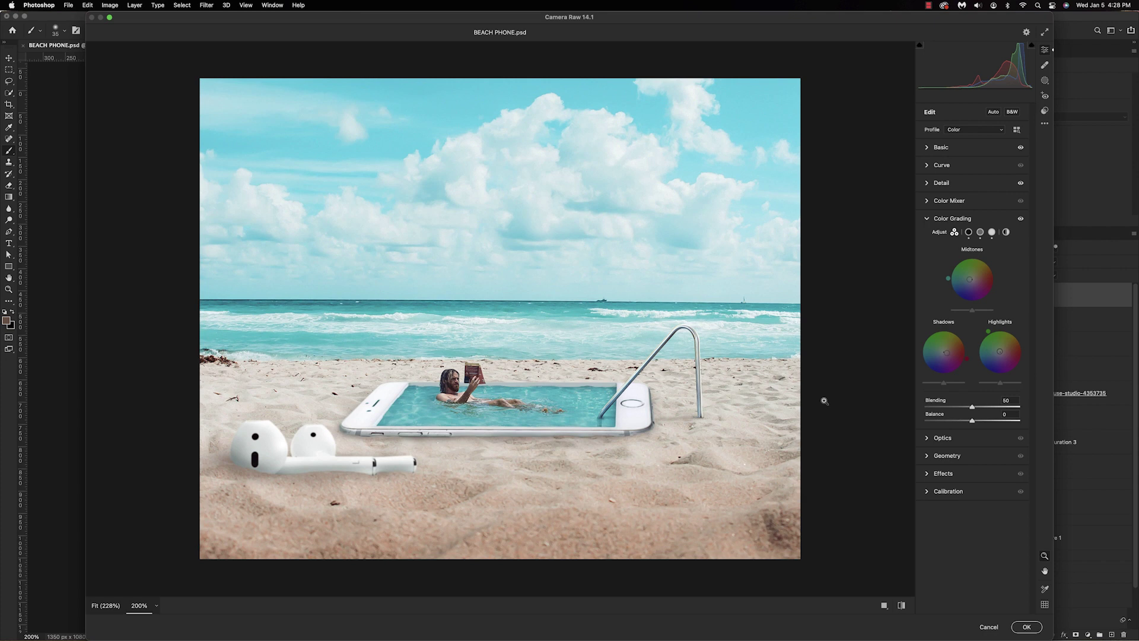
{"action": "left_click", "coordinate": [939, 147]}
{"action": "mouse_move", "coordinate": [972, 221]}
{"action": "left_mouse_down"}
{"action": "mouse_move", "coordinate": [972, 250]}
{"action": "mouse_move", "coordinate": [973, 237]}
{"action": "left_mouse_up"}
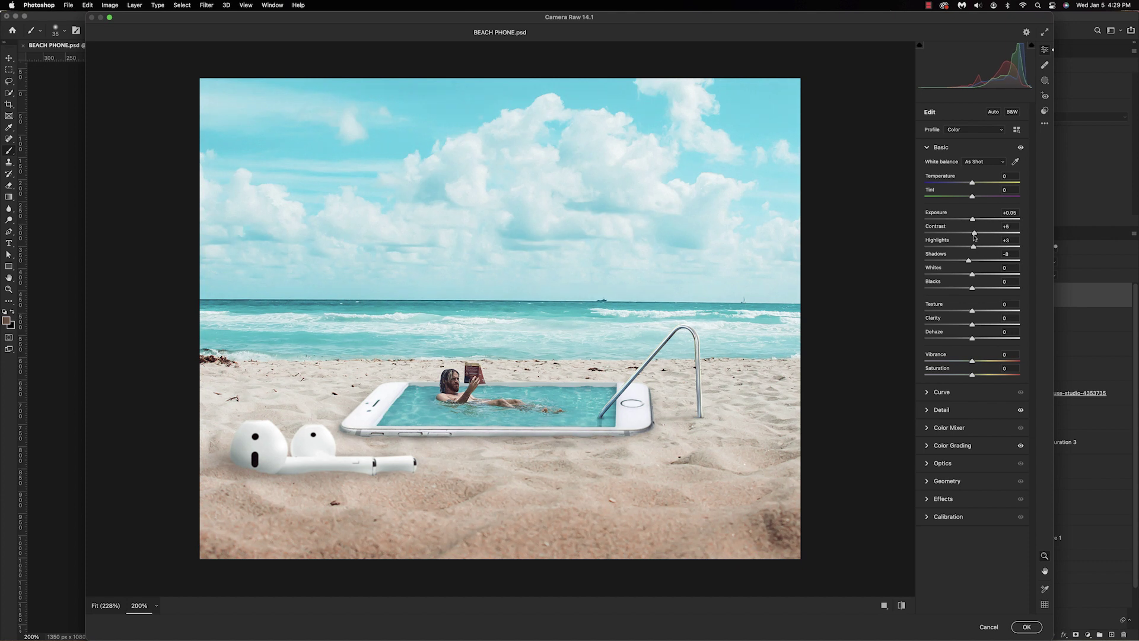
- Add a vignette of -25 with feather about 95 and highlights 41, and apply the Camera Raw Filter
{"action": "left_click", "coordinate": [931, 498]}
{"action": "left_click_drag", "start_coordinate": [968, 314], "coordinate": [960, 317]}
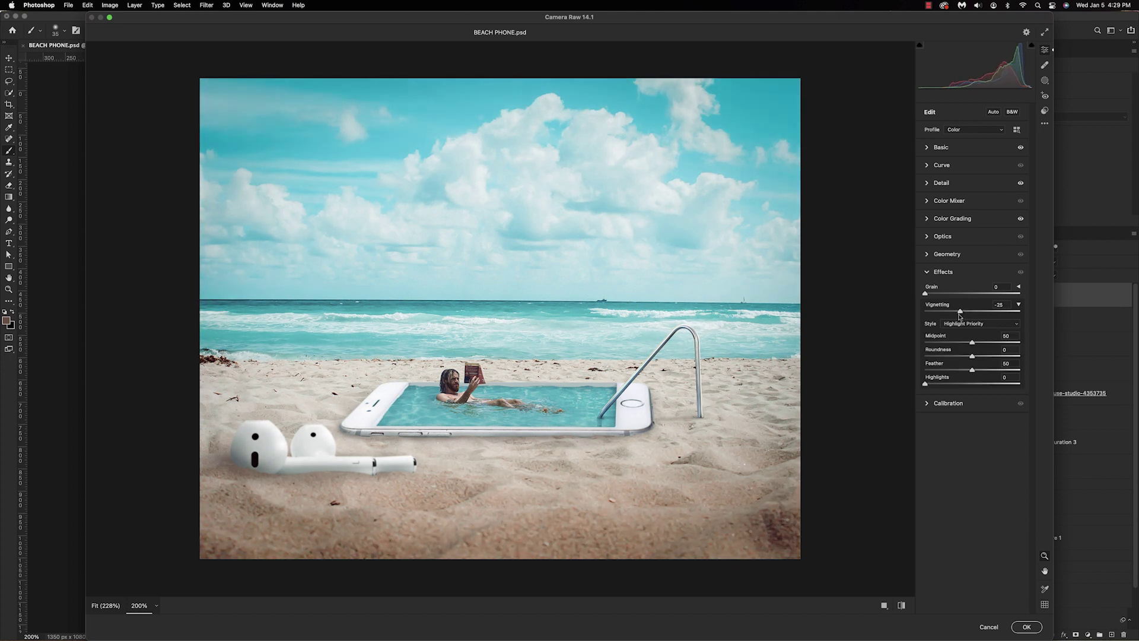
{"action": "left_click_drag", "start_coordinate": [971, 369], "coordinate": [1015, 372]}
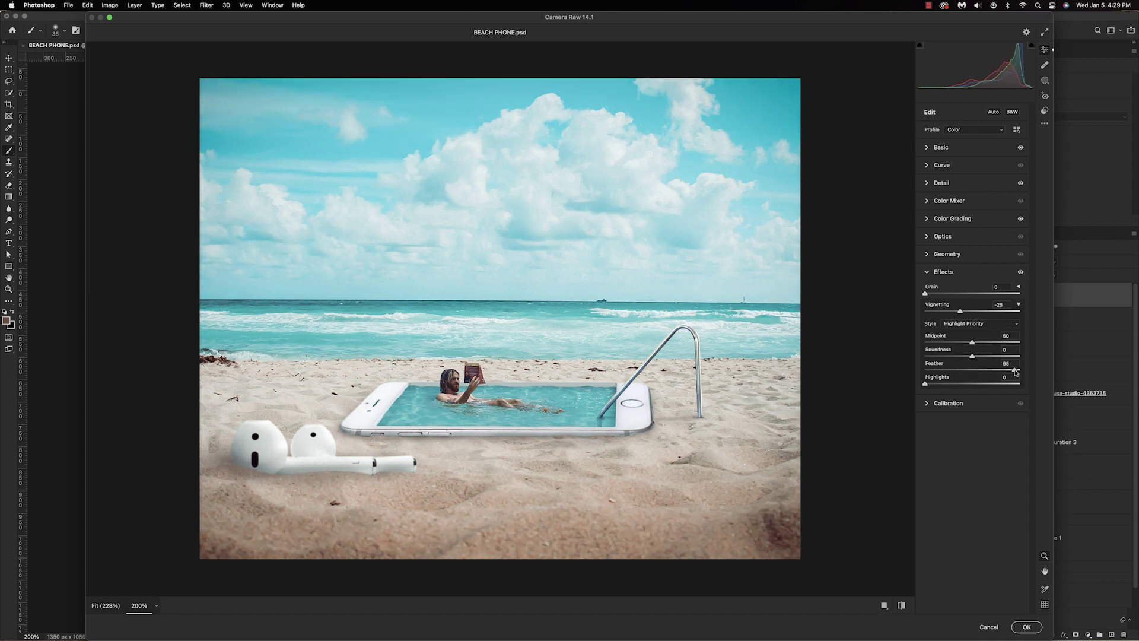
{"action": "left_click_drag", "start_coordinate": [925, 384], "coordinate": [963, 384]}
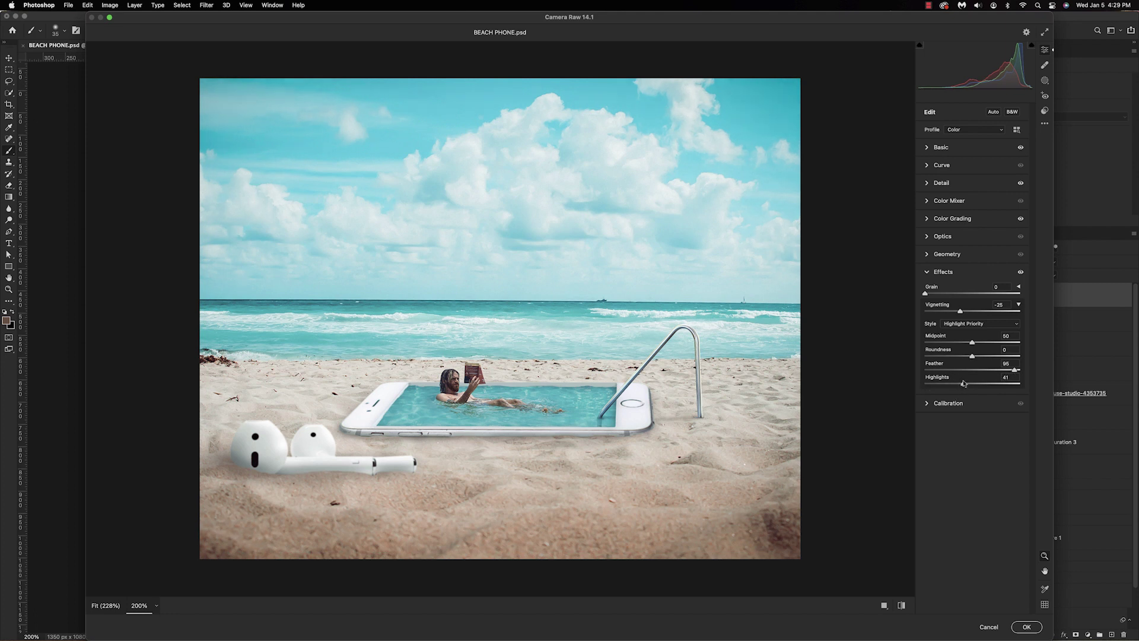
{"action": "left_click", "coordinate": [1026, 627]}
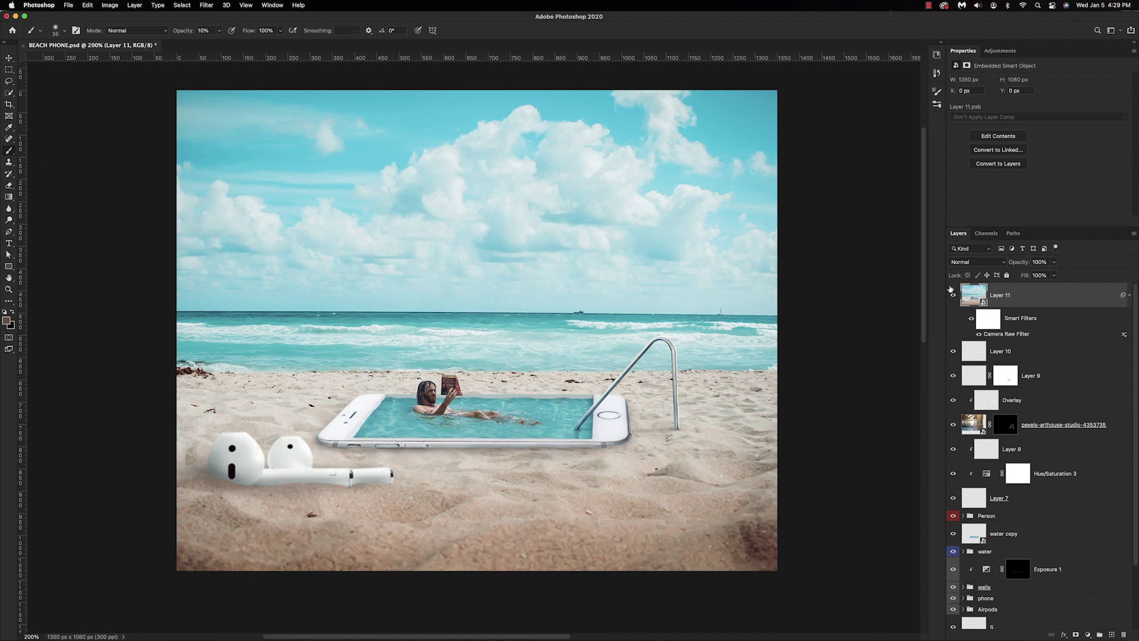
- Compare the composite with and without the Camera Raw grade by toggling the merged layer's visibility
{"action": "left_click", "coordinate": [953, 296]}
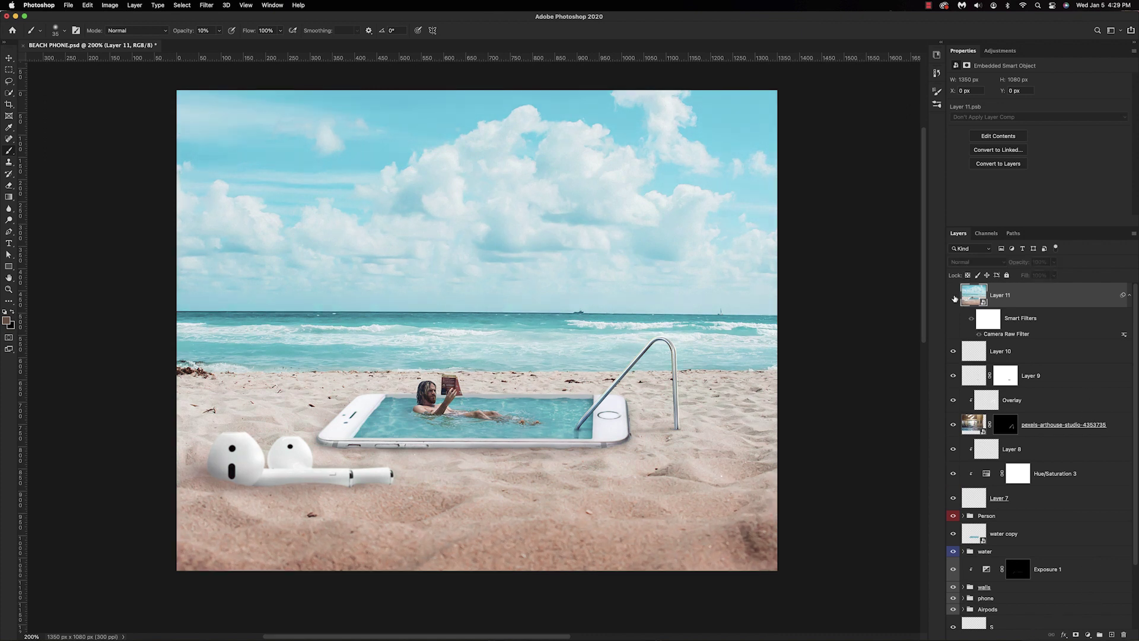
{"action": "left_click", "coordinate": [954, 296]}
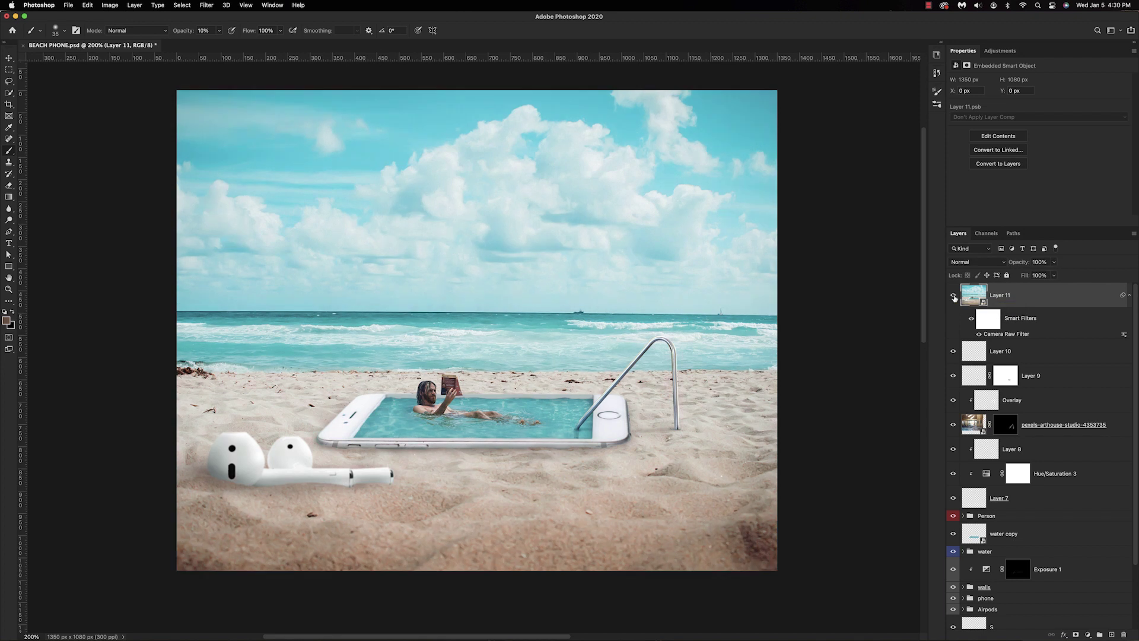
{"action": "left_click", "coordinate": [954, 296]}
{"action": "left_click", "coordinate": [954, 297]}
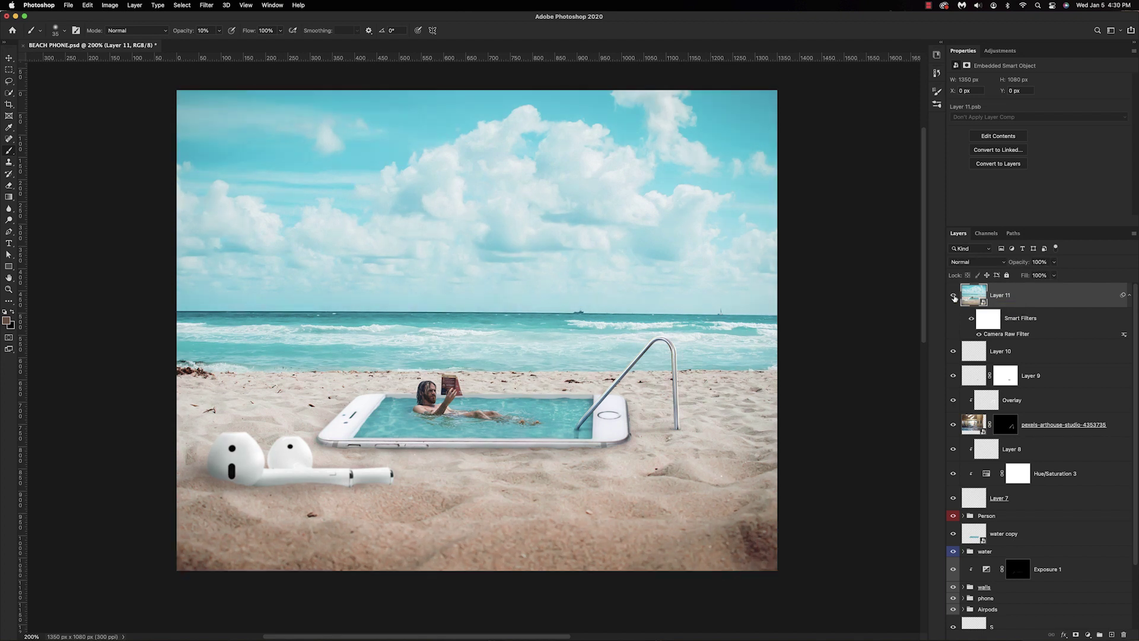